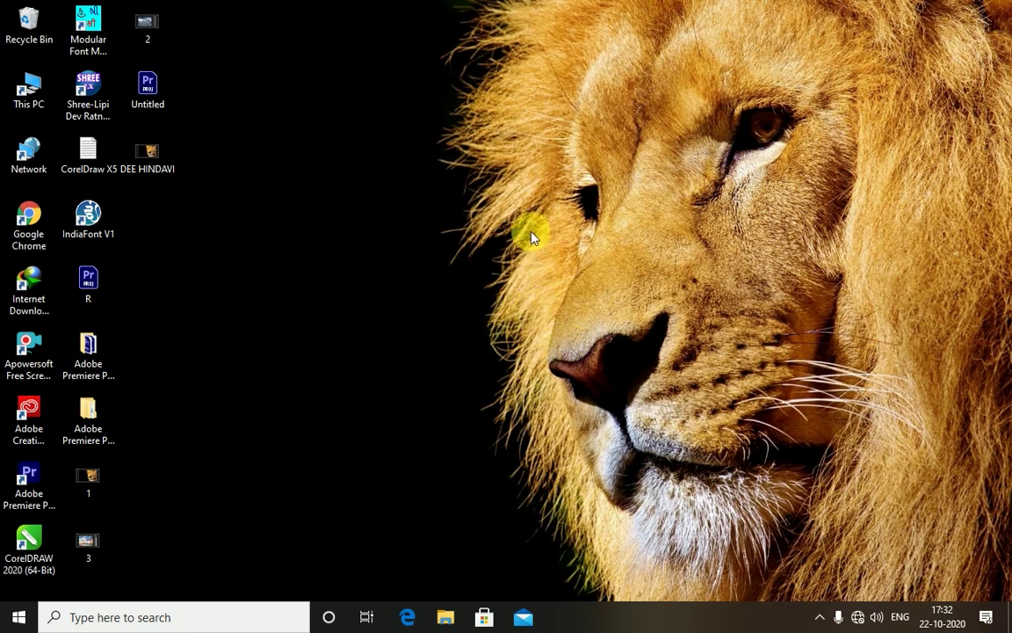
- Refresh the desktop three times, then empty the Recycle Bin
{"action": "right_click", "coordinate": [417, 57]}
{"action": "left_click", "coordinate": [455, 99]}
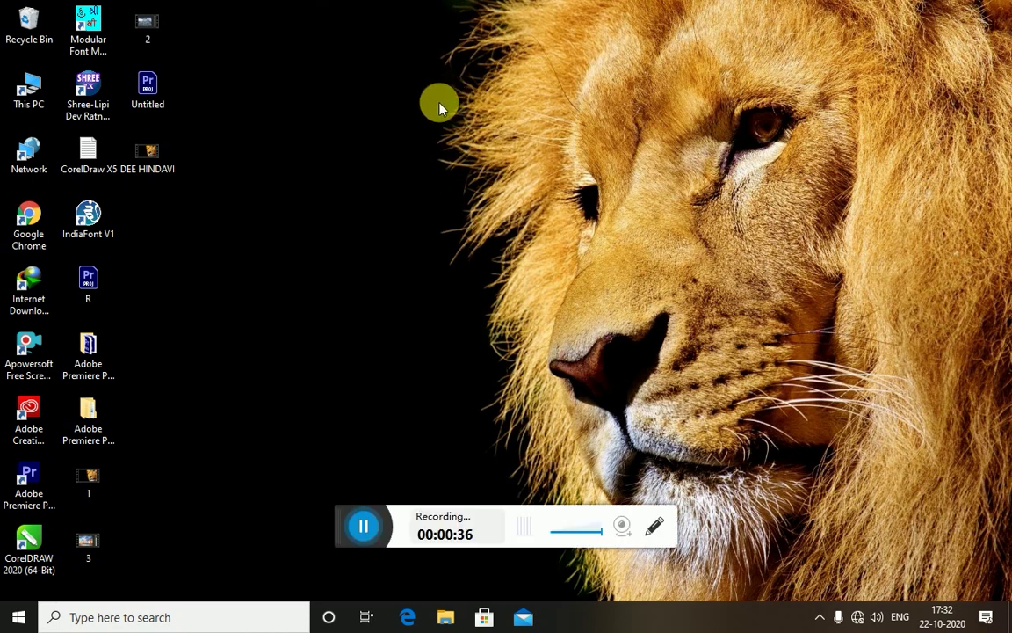
{"action": "right_click", "coordinate": [437, 105]}
{"action": "left_click", "coordinate": [464, 155]}
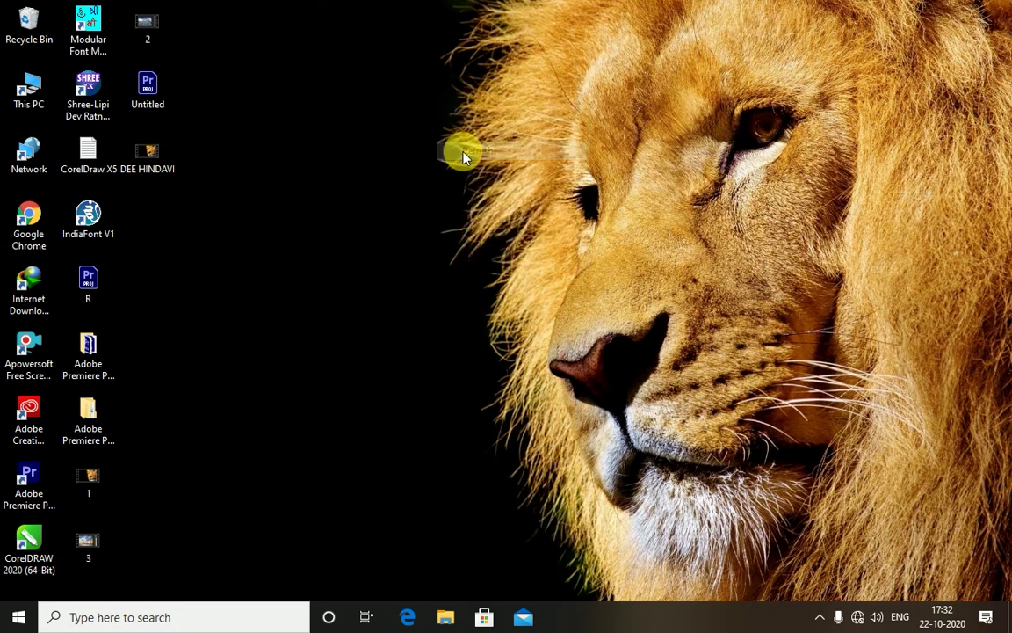
{"action": "right_click", "coordinate": [328, 96]}
{"action": "left_click", "coordinate": [387, 144]}
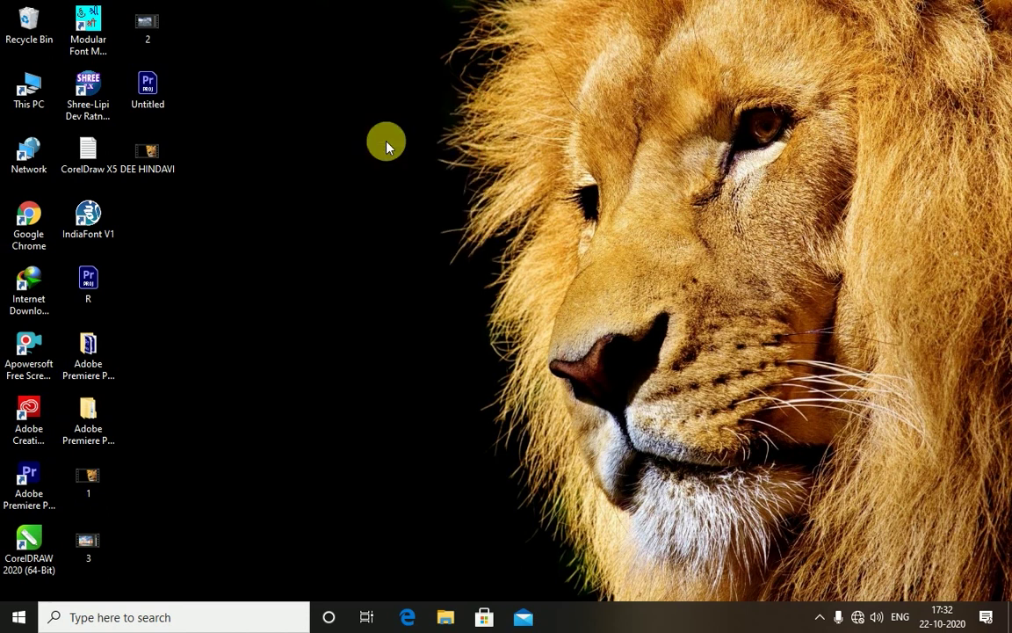
{"action": "right_click", "coordinate": [38, 25]}
{"action": "left_click", "coordinate": [84, 49]}
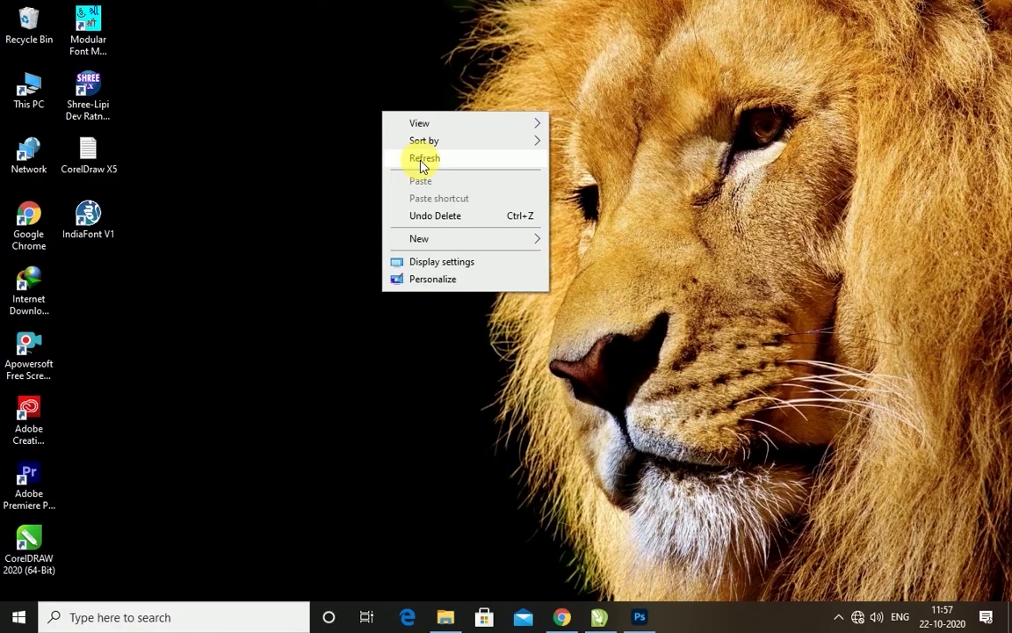
- Refresh the desktop once more and bring up Photoshop's Home screen with recent PSD files
{"action": "left_click", "coordinate": [422, 160]}
{"action": "right_click", "coordinate": [419, 161]}
{"action": "left_click", "coordinate": [444, 207]}
{"action": "left_click", "coordinate": [639, 620]}
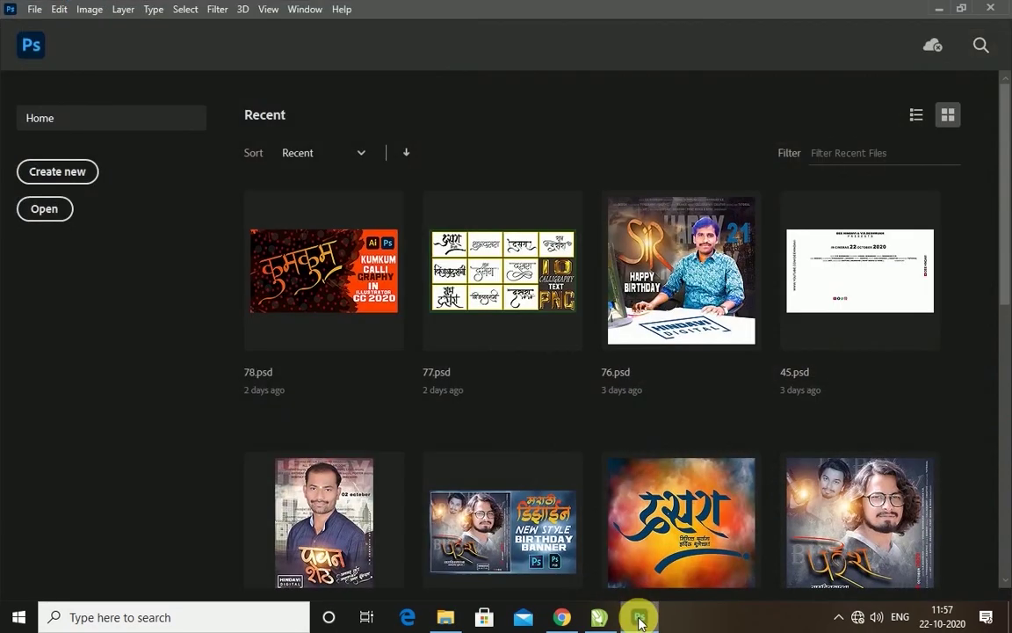
- Create Untitled-1 in inches: 12 wide, 8 high, 300 ppi resolution, RGB Color mode
{"action": "left_click", "coordinate": [33, 171]}
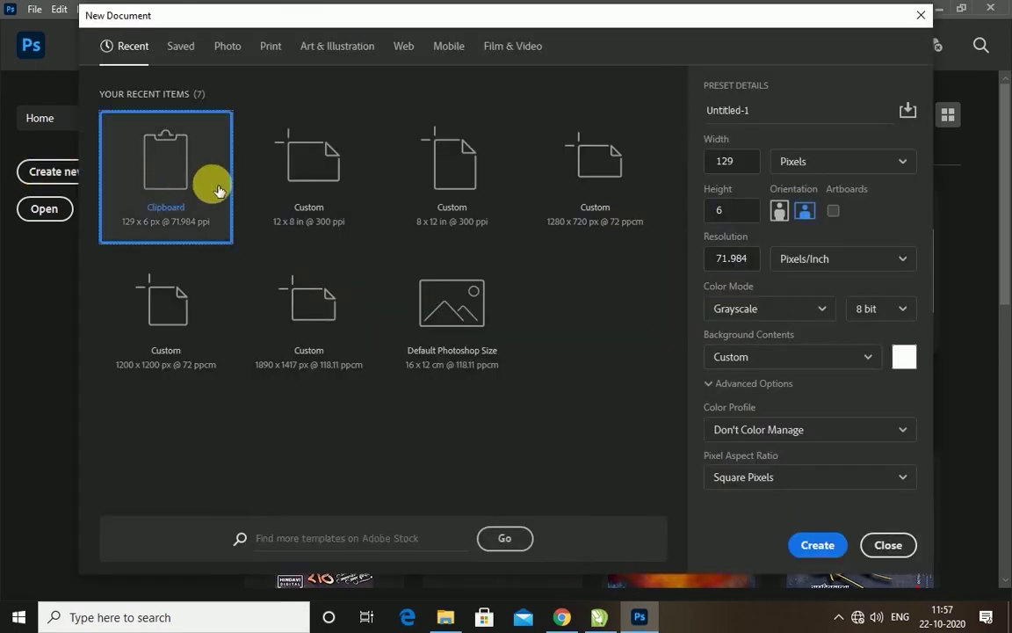
{"action": "left_click", "coordinate": [804, 162]}
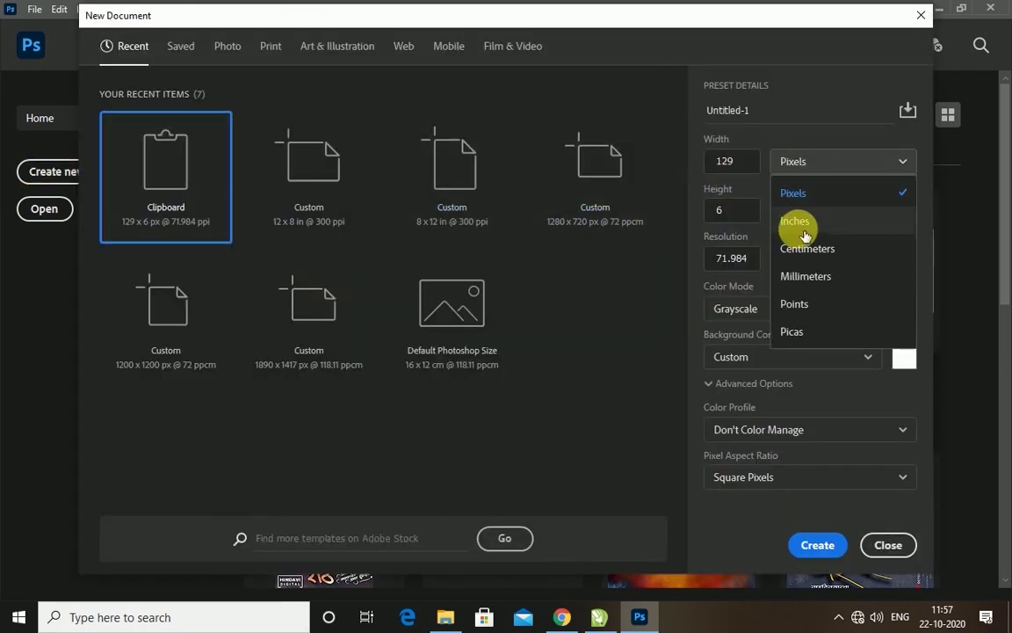
{"action": "left_click", "coordinate": [804, 233]}
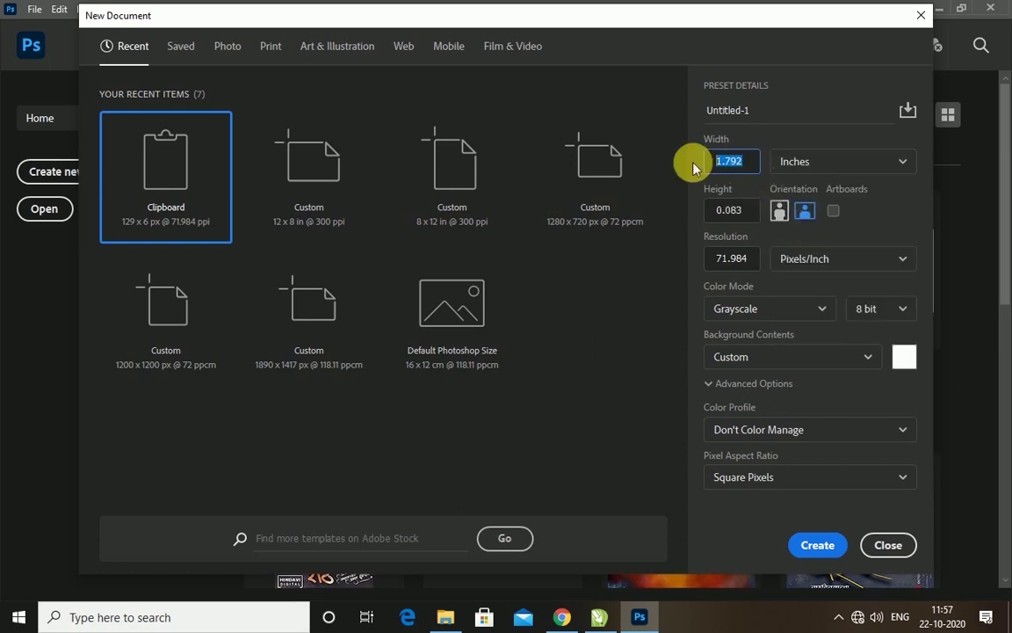
{"action": "type", "text": "12"}
{"action": "key", "text": "Tab"}
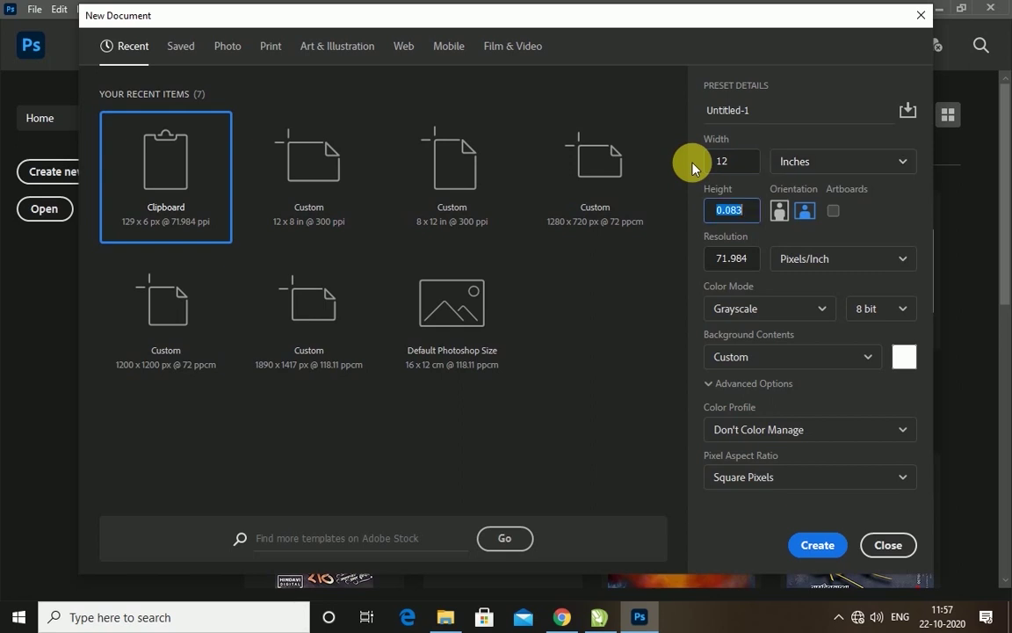
{"action": "type", "text": "8"}
{"action": "left_click", "coordinate": [736, 258]}
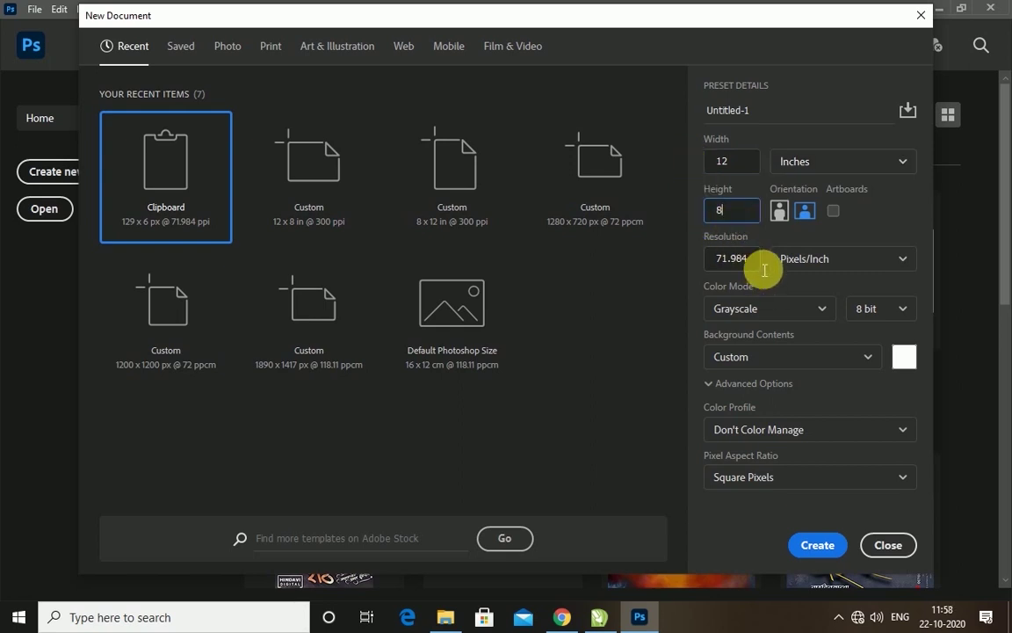
{"action": "left_click_drag", "start_coordinate": [763, 260], "coordinate": [687, 265]}
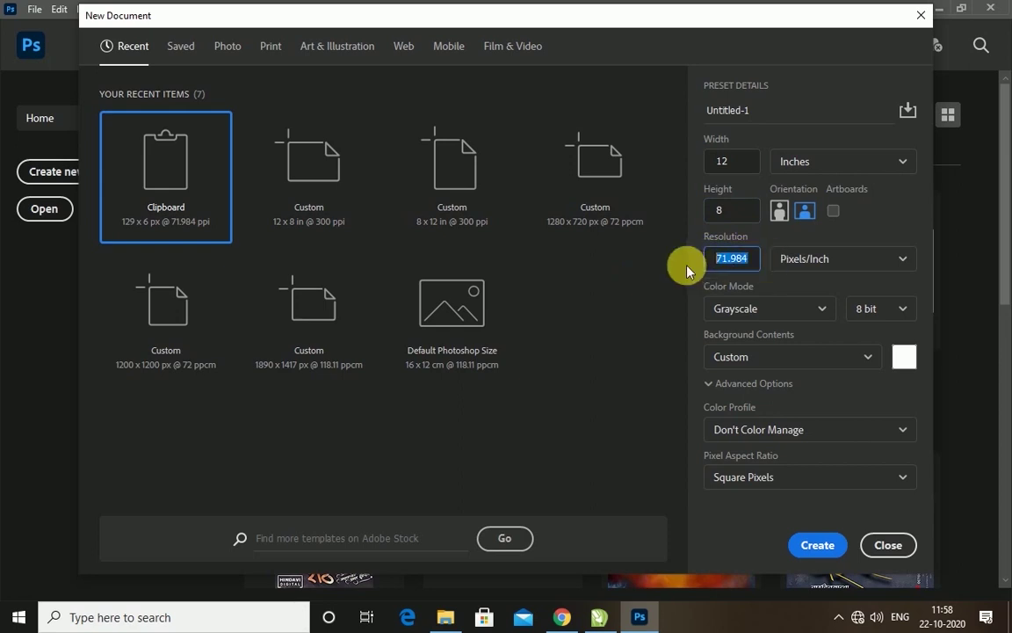
{"action": "type", "text": "300"}
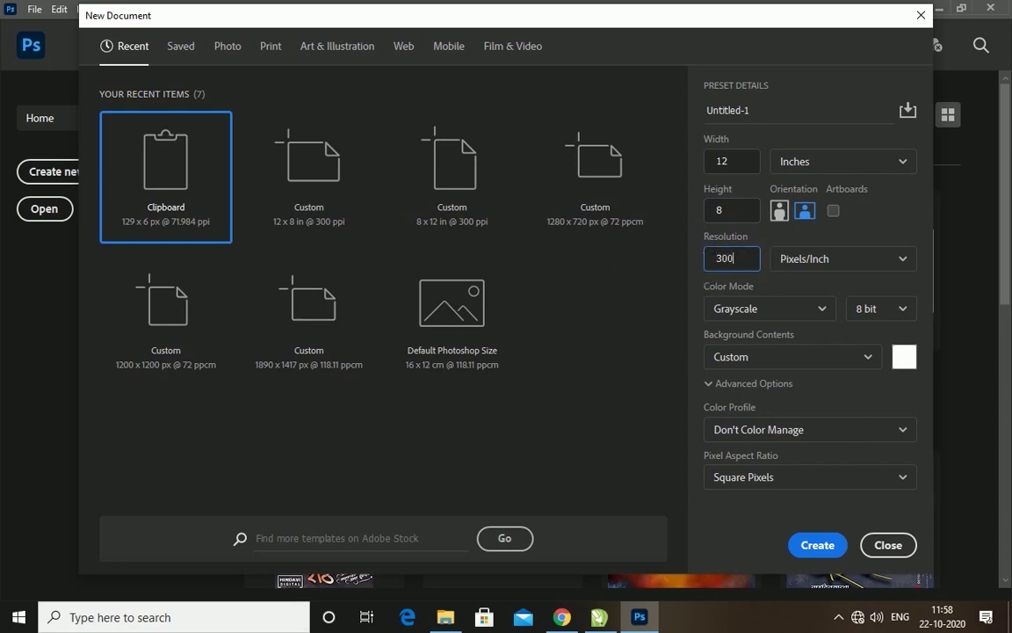
{"action": "left_click", "coordinate": [819, 310]}
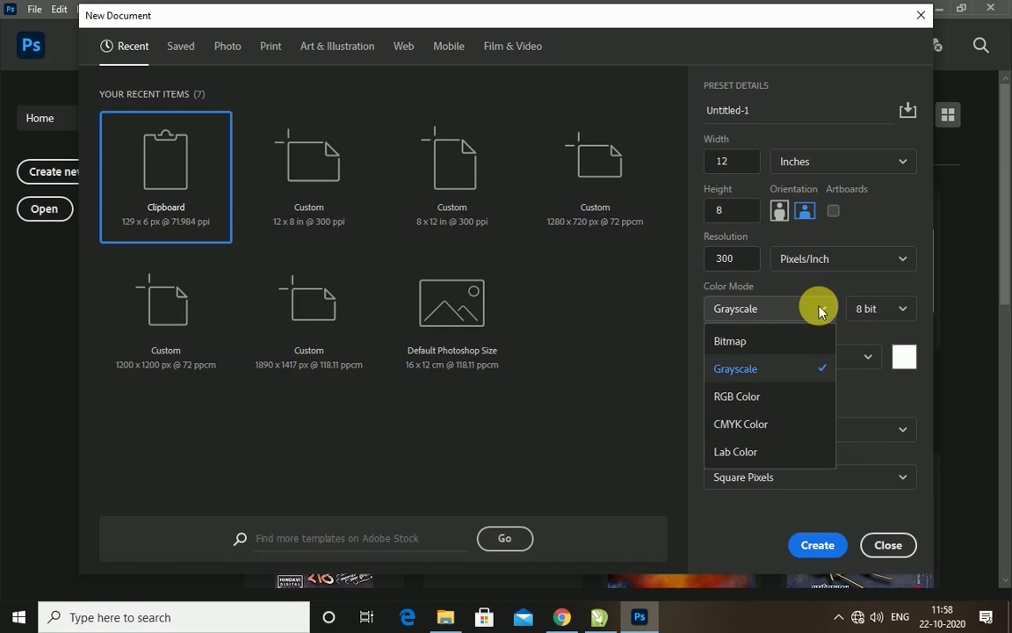
{"action": "left_click", "coordinate": [766, 397]}
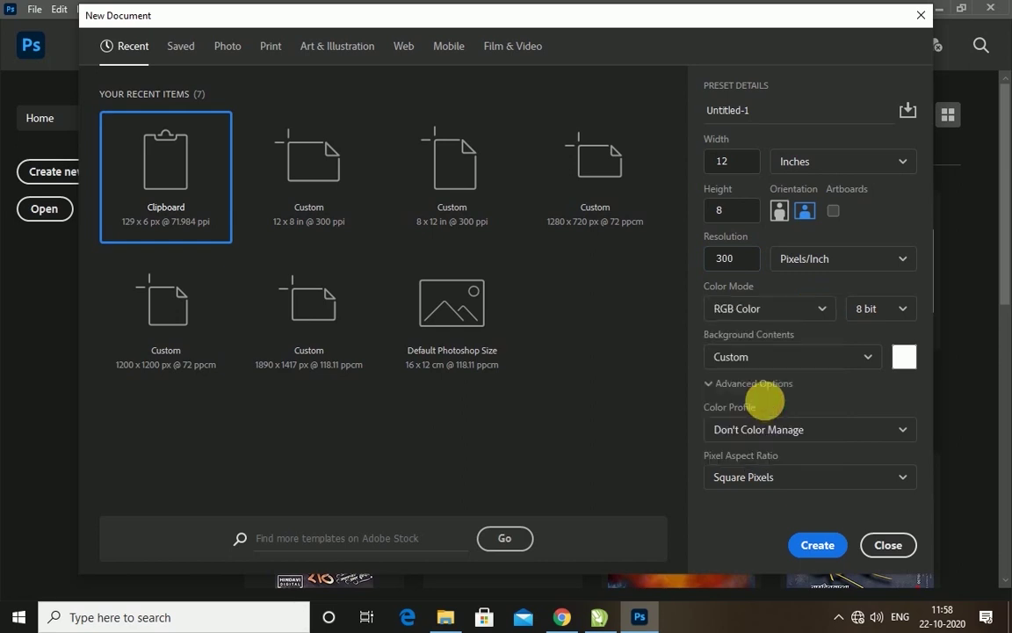
{"action": "left_click", "coordinate": [817, 545]}
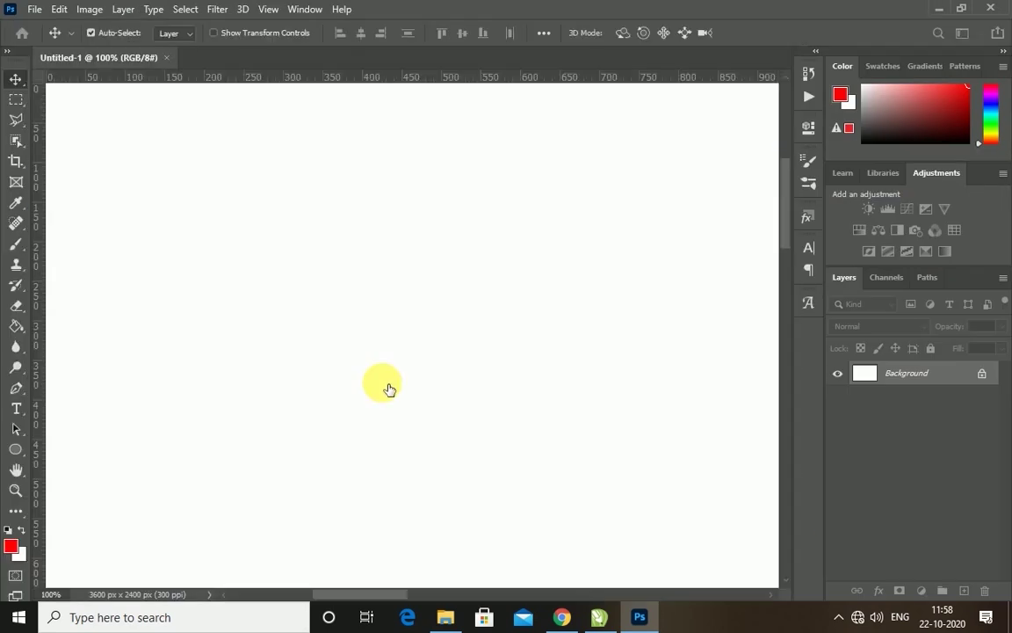
- Unlock the Background layer and place the ws_Yellow_Field sky photo, stretched top to bottom across the canvas
{"action": "left_click", "coordinate": [982, 374]}
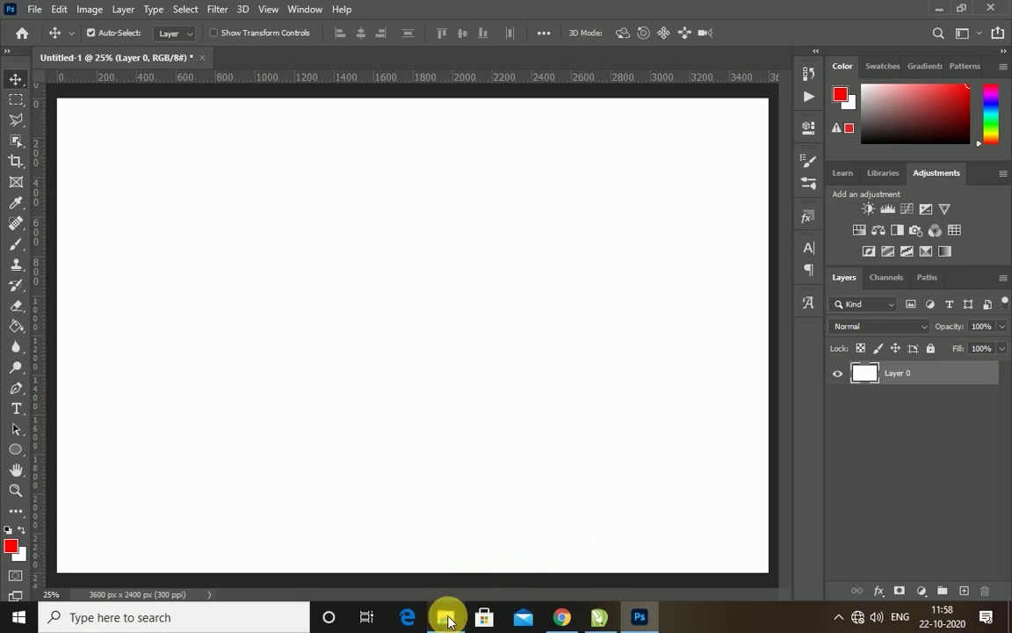
{"action": "left_click", "coordinate": [446, 615]}
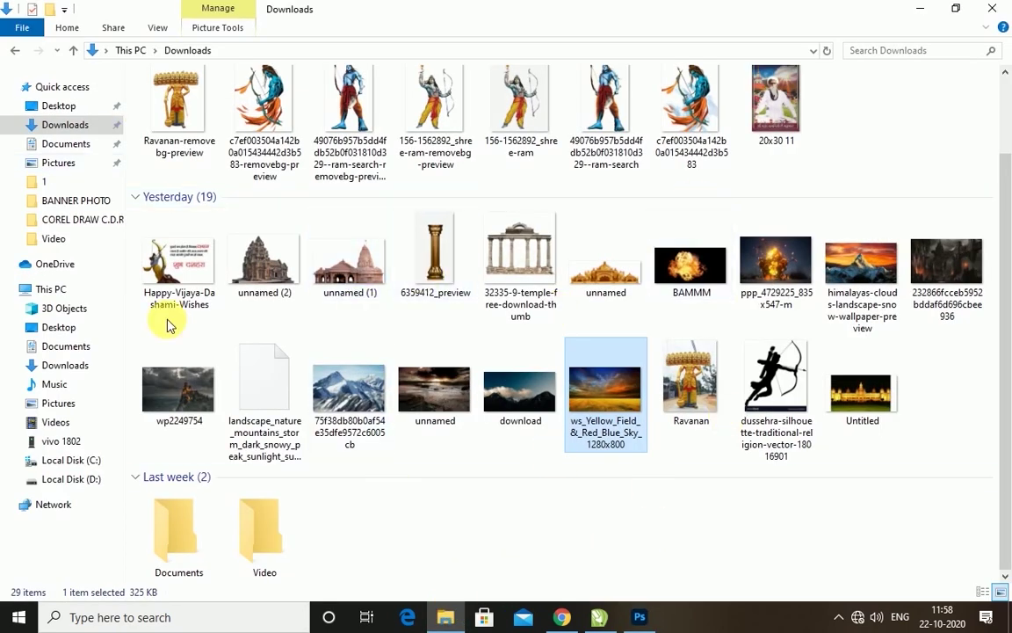
{"action": "left_click_drag", "start_coordinate": [589, 384], "coordinate": [641, 613]}
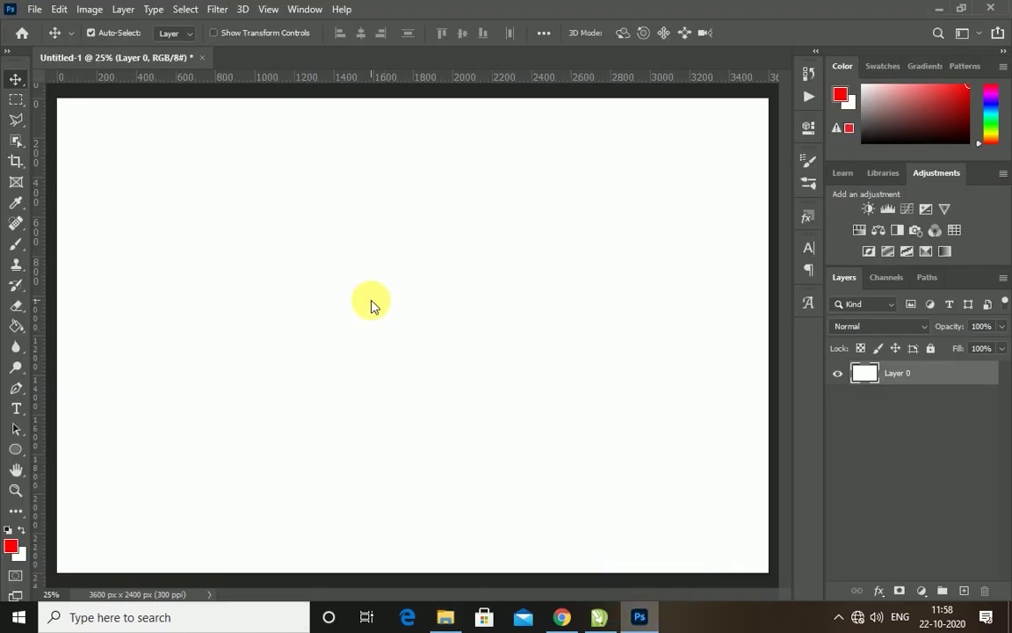
{"action": "left_click_drag", "start_coordinate": [441, 368], "coordinate": [370, 303]}
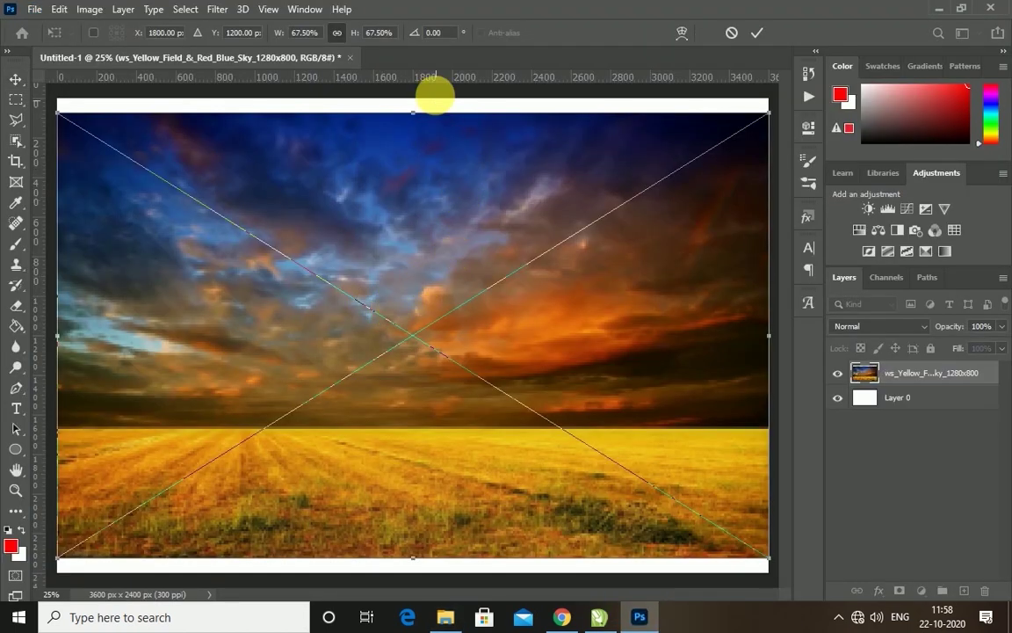
{"action": "left_click_drag", "start_coordinate": [423, 117], "coordinate": [419, 98]}
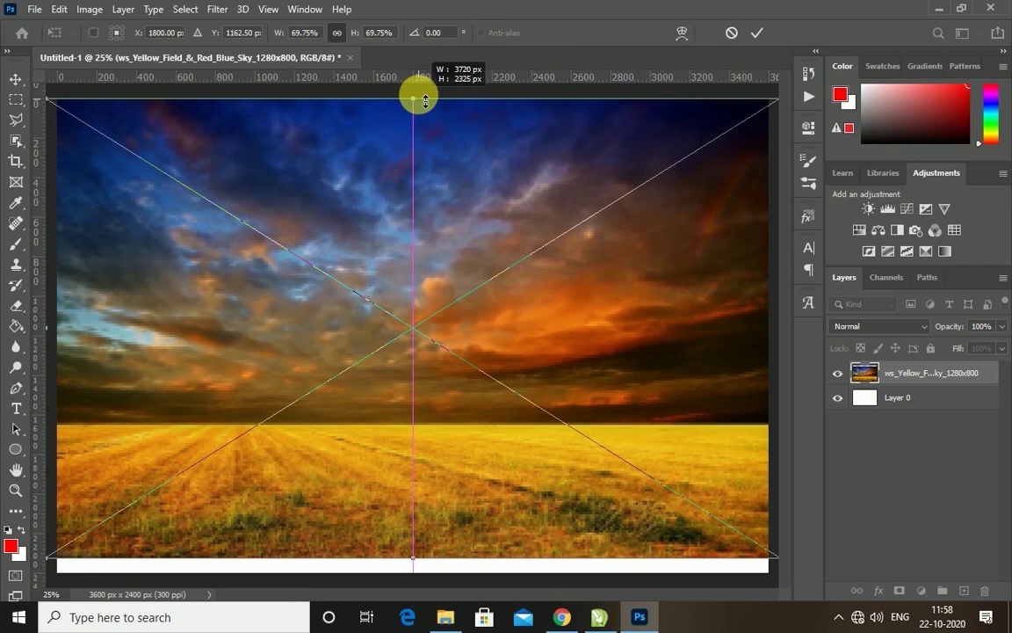
{"action": "left_click_drag", "start_coordinate": [423, 567], "coordinate": [415, 573]}
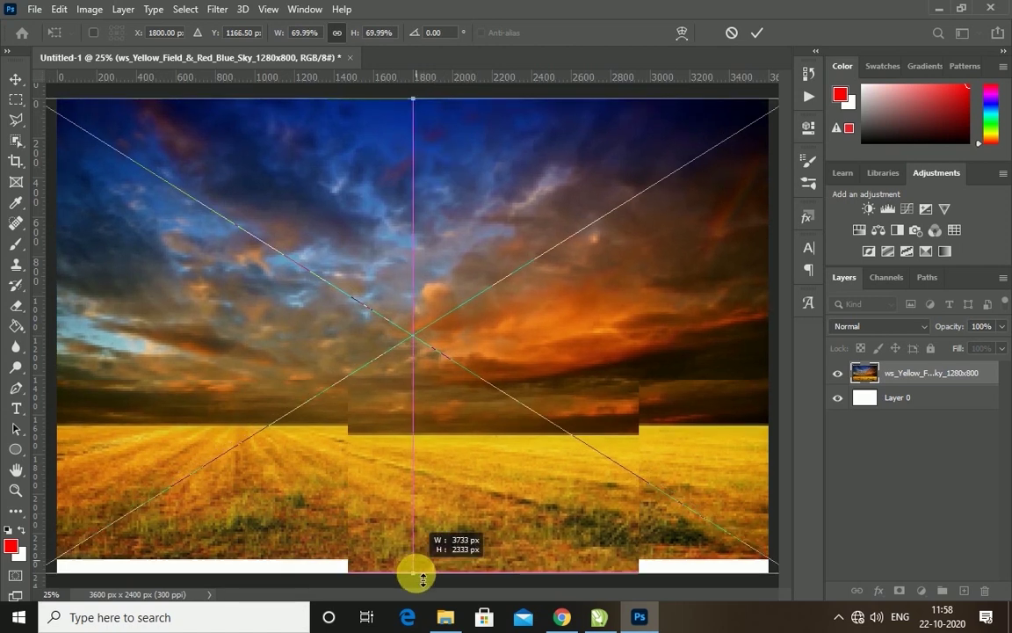
{"action": "key", "text": "Return"}
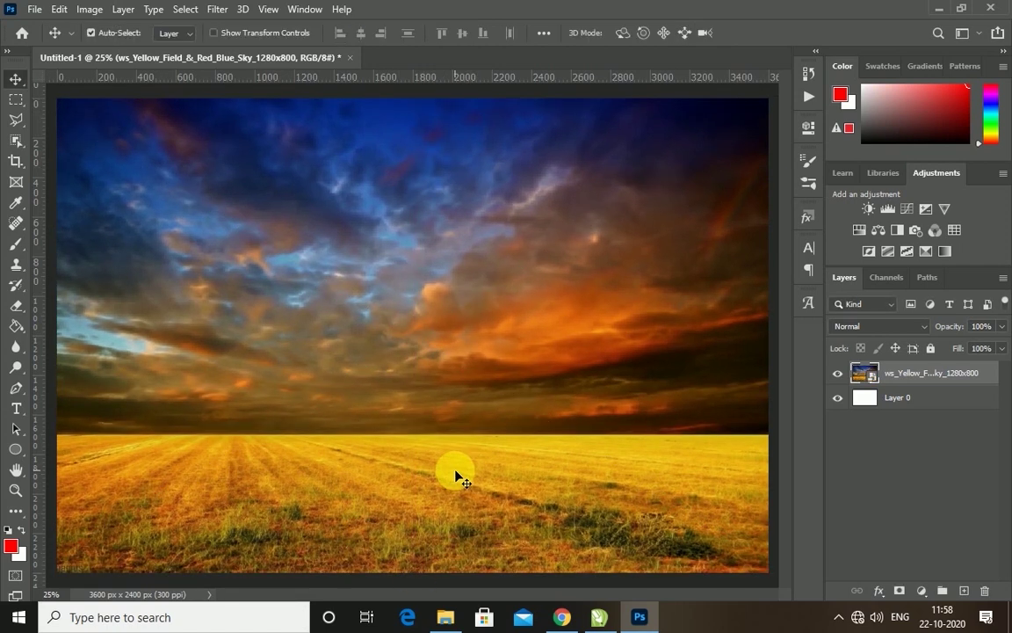
{"action": "key", "text": "ctrl+0"}
{"action": "key", "text": "e"}
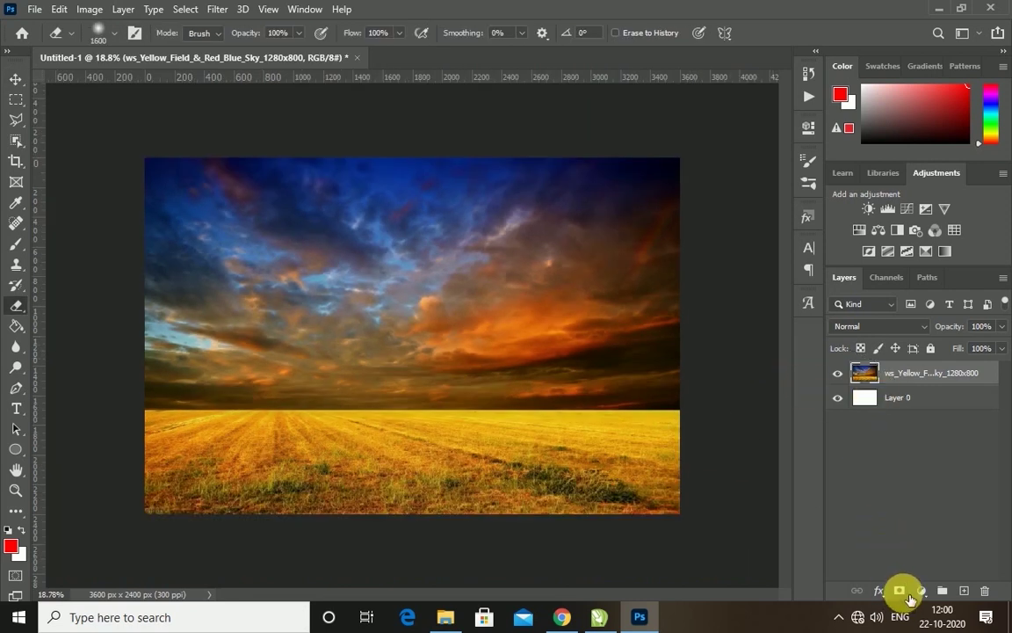
- Add a layer mask to the sky photo and erase the sky away to white
{"action": "left_click", "coordinate": [905, 592]}
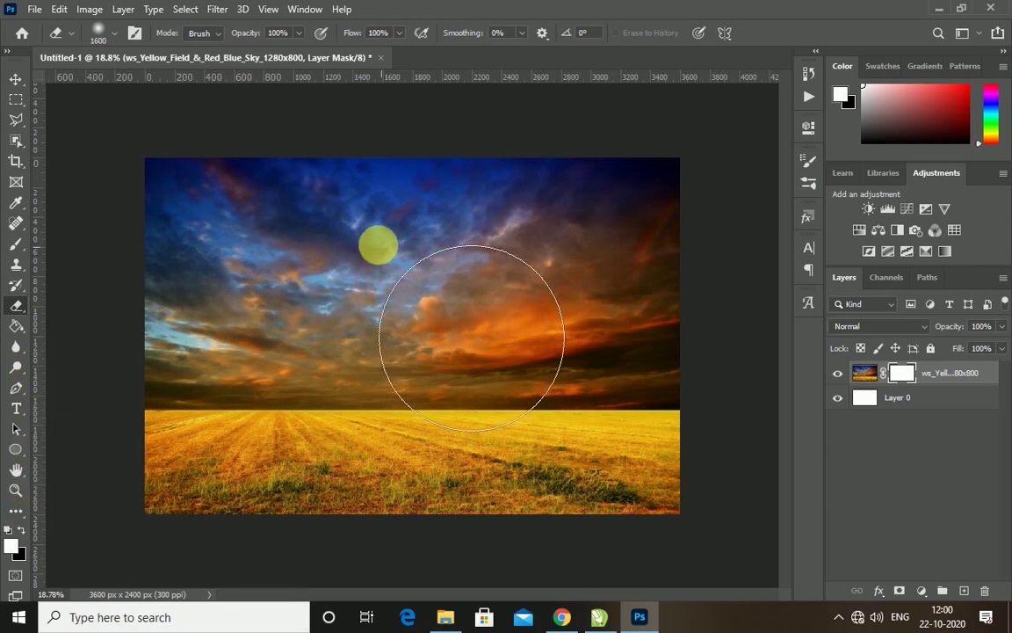
{"action": "left_click", "coordinate": [379, 230]}
{"action": "mouse_move", "coordinate": [412, 337]}
{"action": "left_mouse_down"}
{"action": "mouse_move", "coordinate": [305, 398]}
{"action": "mouse_move", "coordinate": [549, 397]}
{"action": "mouse_move", "coordinate": [456, 373]}
{"action": "mouse_move", "coordinate": [733, 281]}
{"action": "mouse_move", "coordinate": [253, 388]}
{"action": "mouse_move", "coordinate": [756, 418]}
{"action": "mouse_move", "coordinate": [343, 372]}
{"action": "mouse_move", "coordinate": [687, 338]}
{"action": "left_mouse_up"}
- Set the sky photo layer's blend mode to Luminosity
{"action": "left_click", "coordinate": [16, 79]}
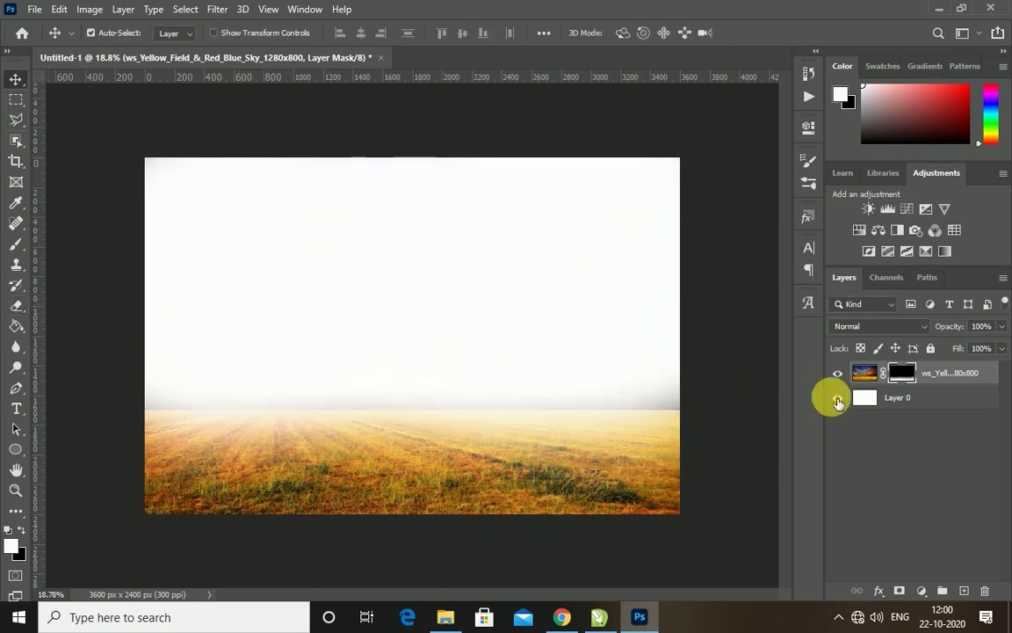
{"action": "left_click", "coordinate": [908, 331]}
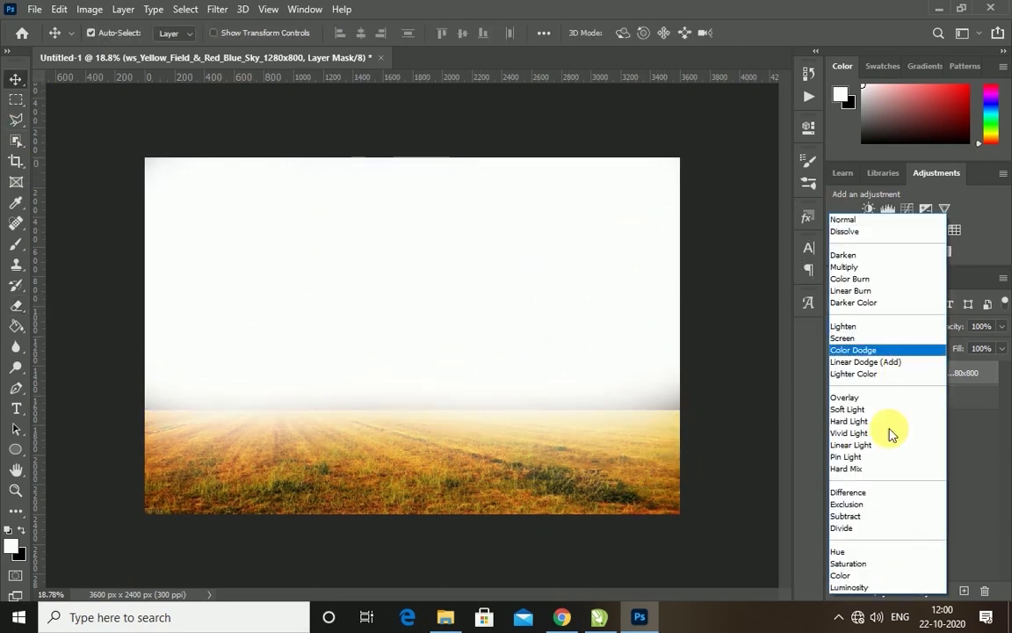
{"action": "left_click", "coordinate": [859, 587]}
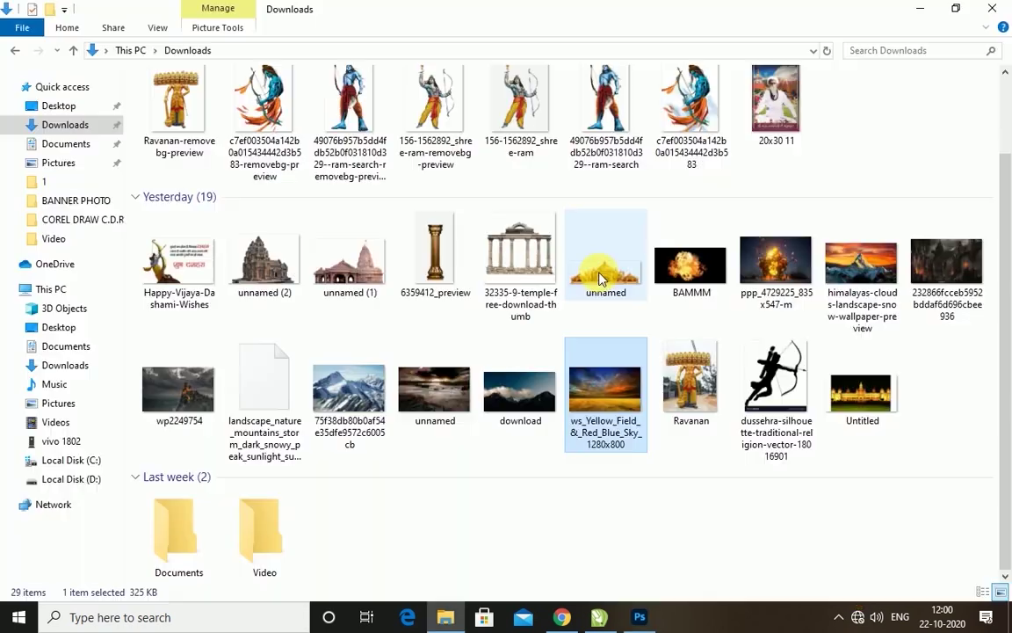
- Place the palace image below the sky photo layer and enlarge it
{"action": "left_click_drag", "start_coordinate": [626, 429], "coordinate": [416, 301]}
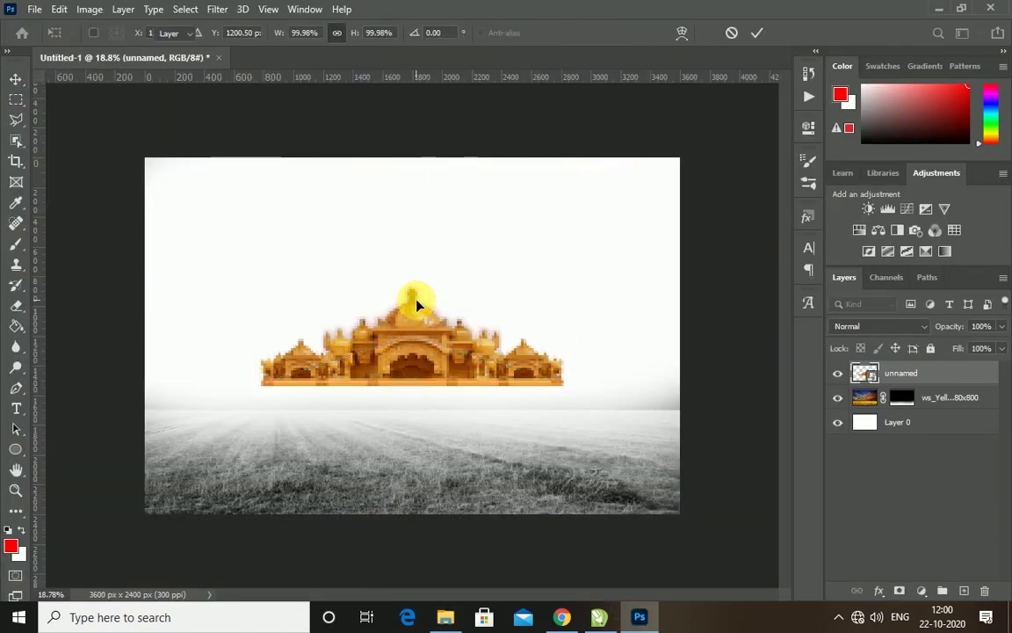
{"action": "key", "text": "Return"}
{"action": "left_click_drag", "start_coordinate": [903, 373], "coordinate": [911, 409]}
{"action": "key", "text": "ctrl+t"}
{"action": "mouse_move", "coordinate": [567, 288]}
{"action": "left_mouse_down"}
{"action": "mouse_move", "coordinate": [713, 181]}
{"action": "mouse_move", "coordinate": [710, 164]}
{"action": "left_mouse_up"}
{"action": "key", "text": "Return"}
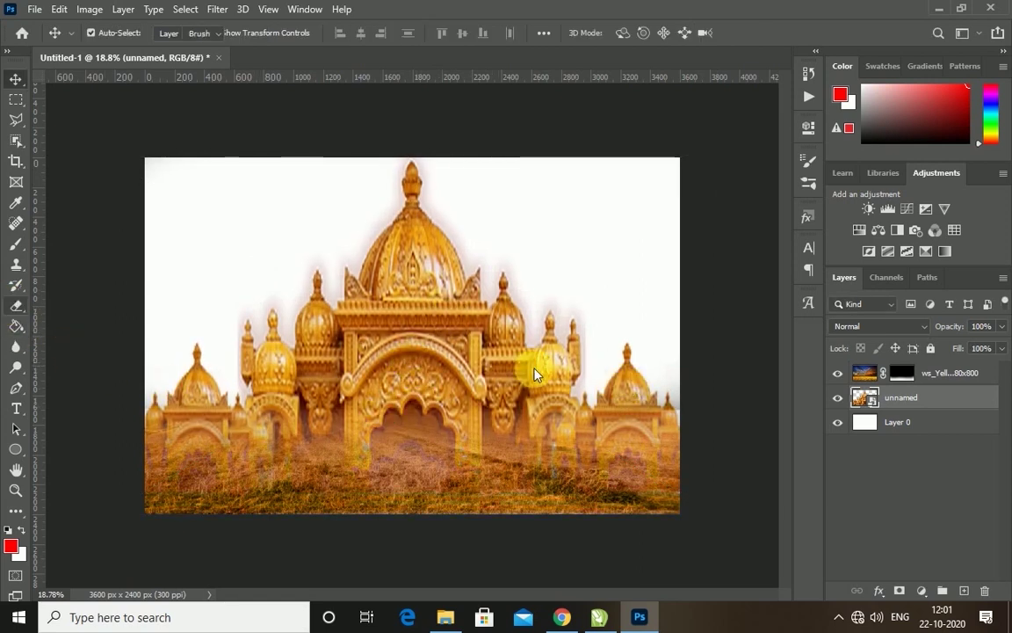
- Rasterize the palace layer and erase its golden tint from the bottom grass
{"action": "left_click", "coordinate": [475, 361]}
{"action": "left_click", "coordinate": [474, 249]}
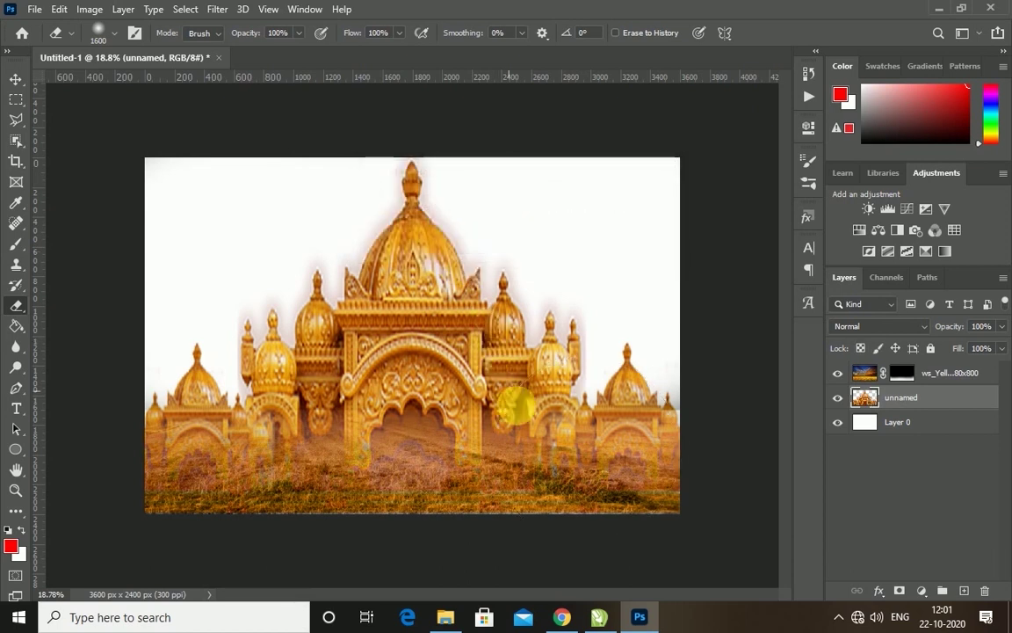
{"action": "mouse_move", "coordinate": [348, 523]}
{"action": "left_mouse_down"}
{"action": "mouse_move", "coordinate": [91, 506]}
{"action": "mouse_move", "coordinate": [407, 528]}
{"action": "mouse_move", "coordinate": [692, 520]}
{"action": "mouse_move", "coordinate": [677, 519]}
{"action": "left_mouse_up"}
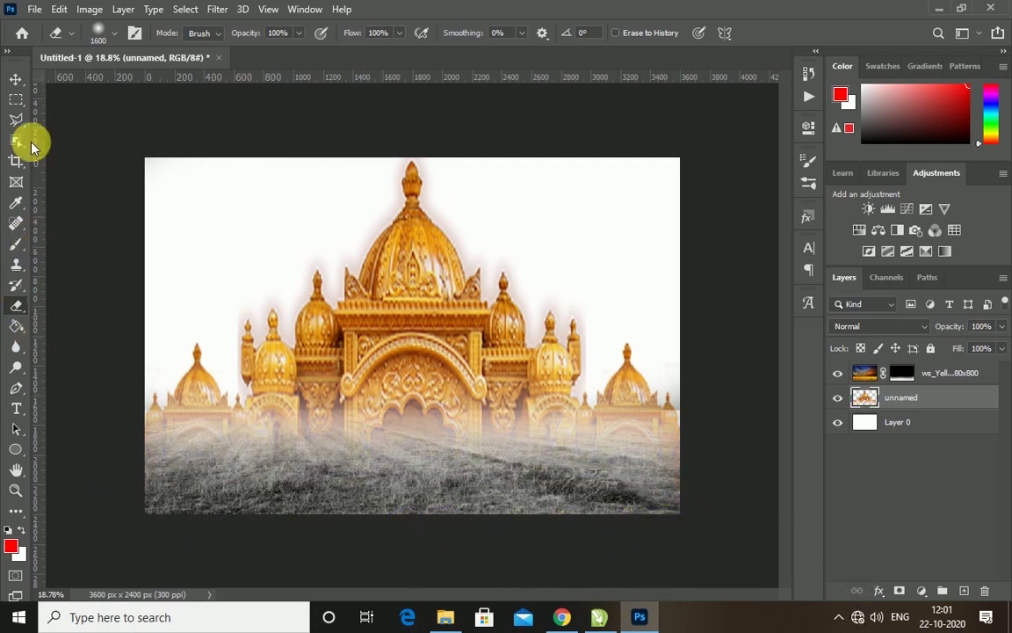
{"action": "left_click", "coordinate": [17, 78]}
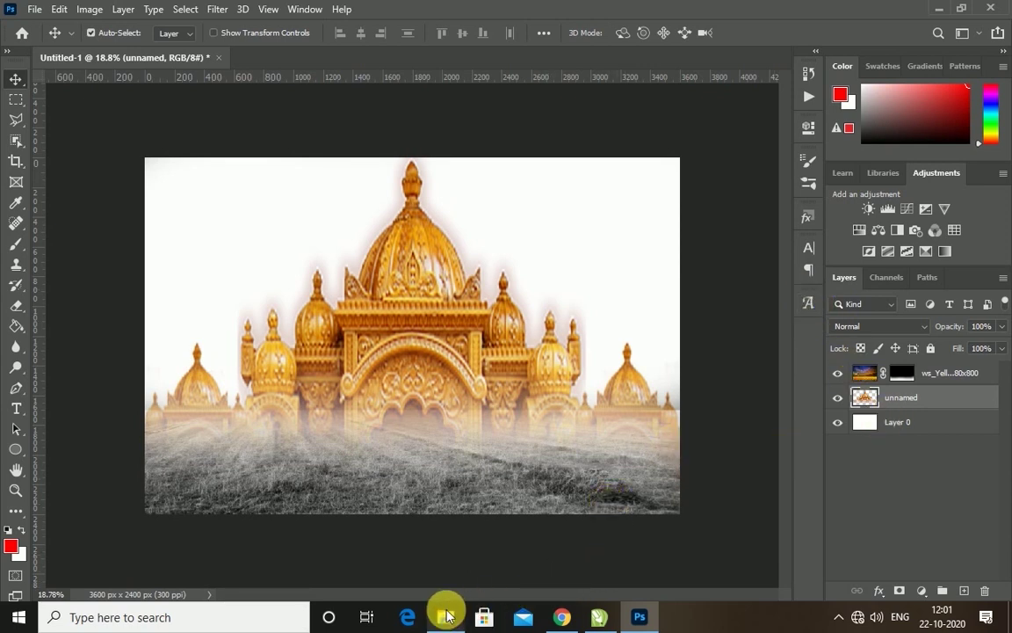
{"action": "left_click", "coordinate": [447, 617]}
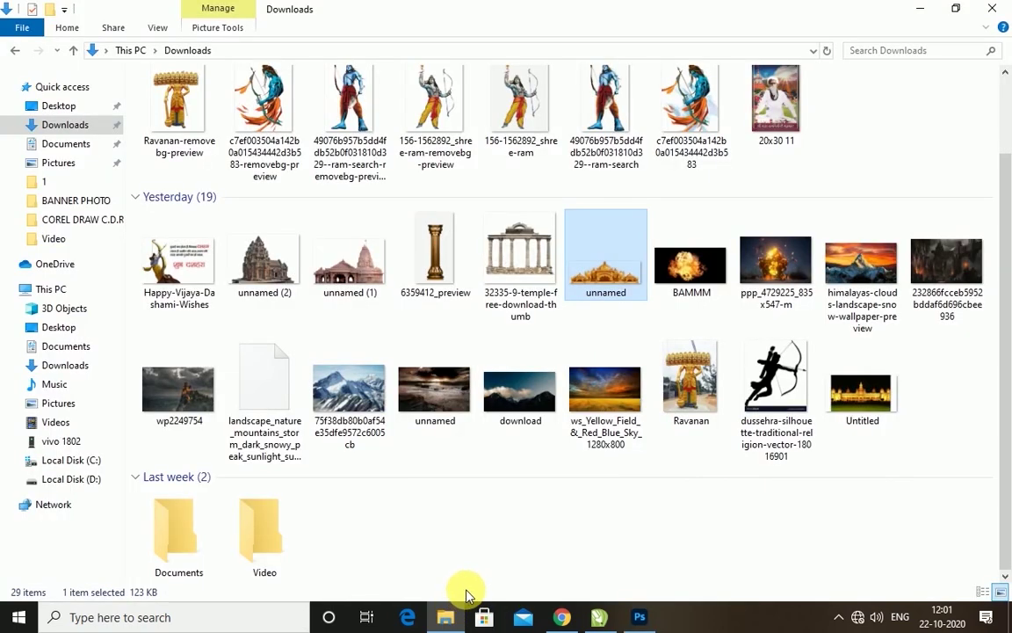
- Place the storm-clouds image from D:\background\PHOTOSHOP BACKGROUND, scaled to cover the whole canvas
{"action": "left_click", "coordinate": [71, 479]}
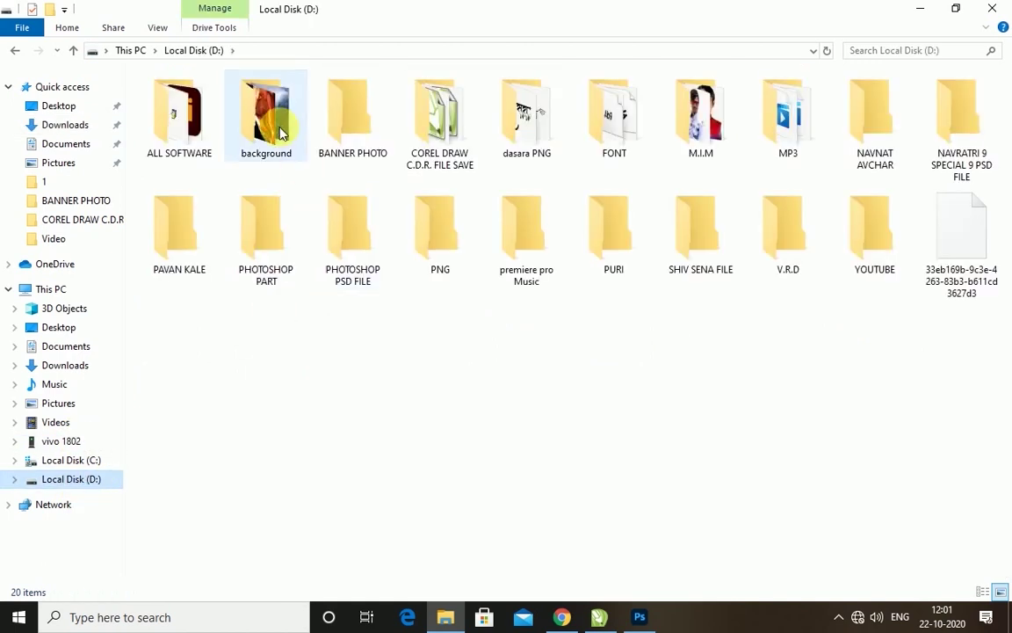
{"action": "double_click", "coordinate": [264, 105]}
{"action": "double_click", "coordinate": [526, 110]}
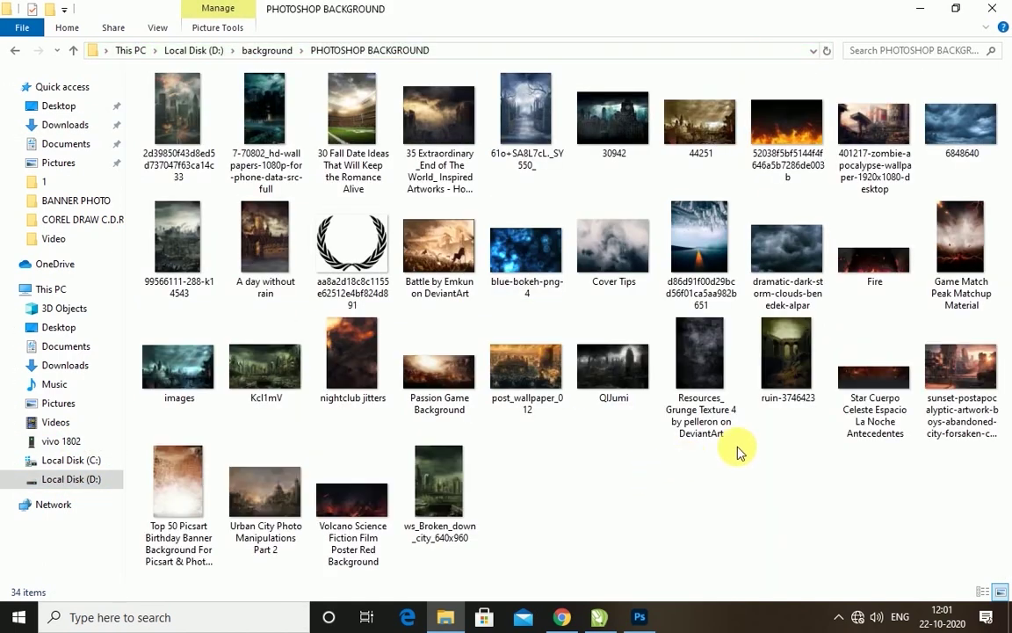
{"action": "left_click_drag", "start_coordinate": [788, 274], "coordinate": [424, 302]}
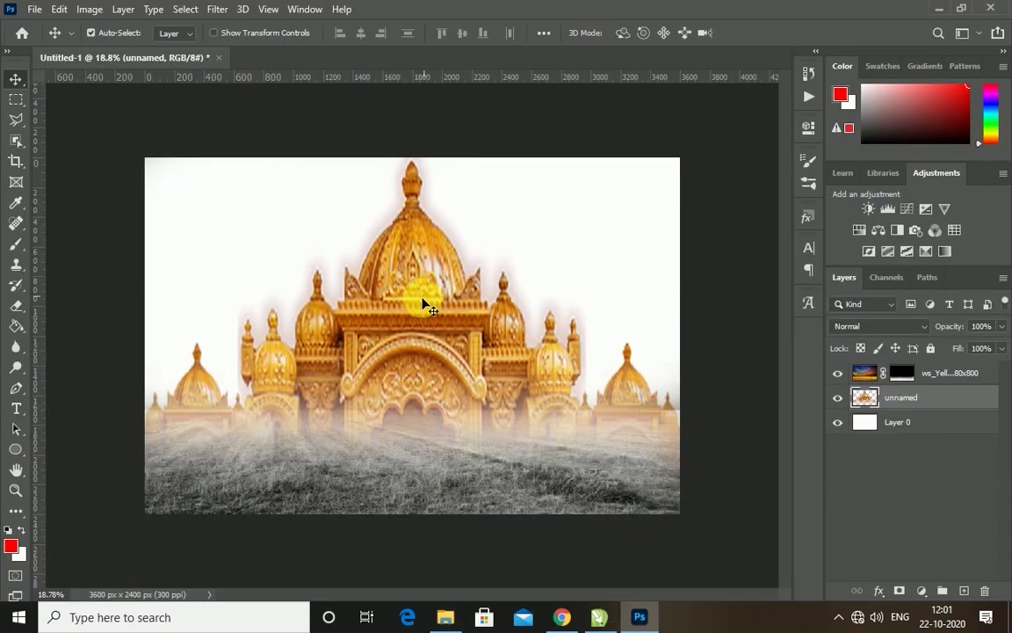
{"action": "left_click_drag", "start_coordinate": [496, 281], "coordinate": [683, 154]}
{"action": "mouse_move", "coordinate": [327, 389]}
{"action": "left_mouse_down"}
{"action": "mouse_move", "coordinate": [139, 490]}
{"action": "mouse_move", "coordinate": [145, 513]}
{"action": "left_mouse_up"}
{"action": "left_click", "coordinate": [897, 400]}
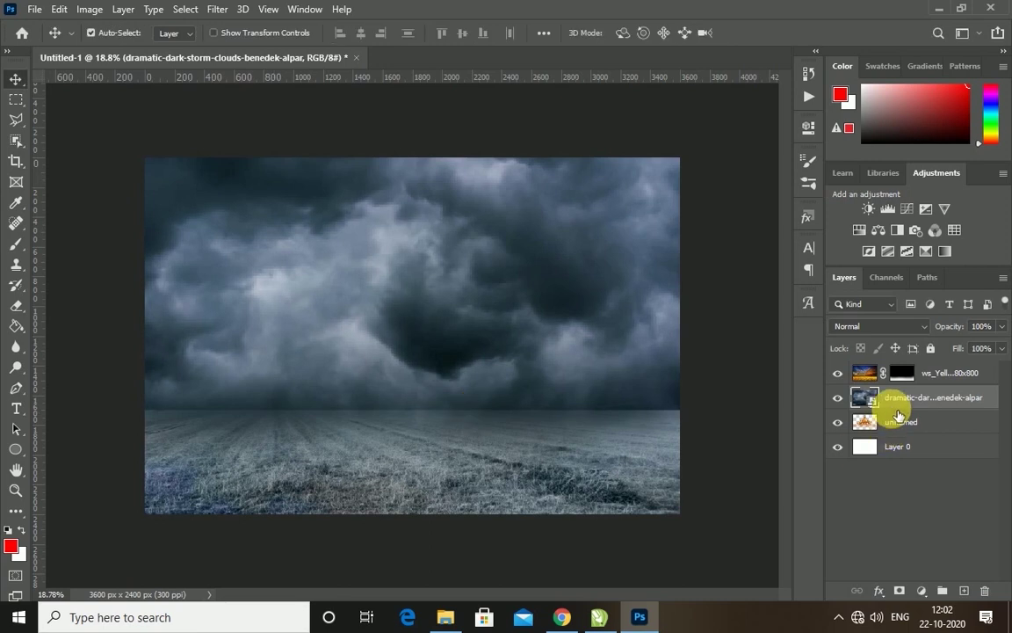
- Move the cloud layer below the palace and set the palace layer's opacity to 54%
{"action": "left_click_drag", "start_coordinate": [905, 393], "coordinate": [912, 432]}
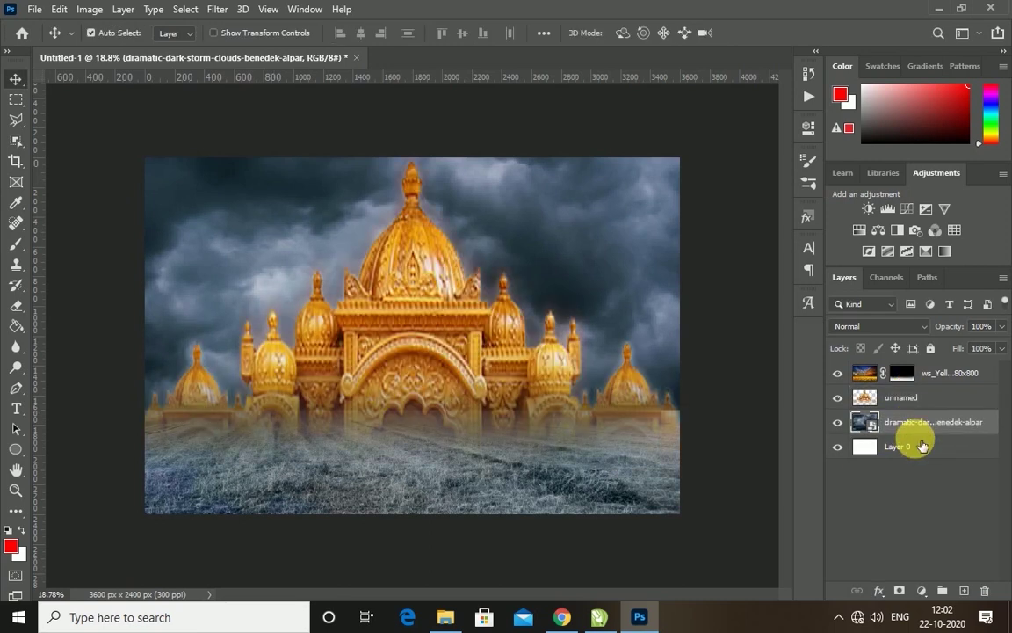
{"action": "left_click", "coordinate": [462, 359]}
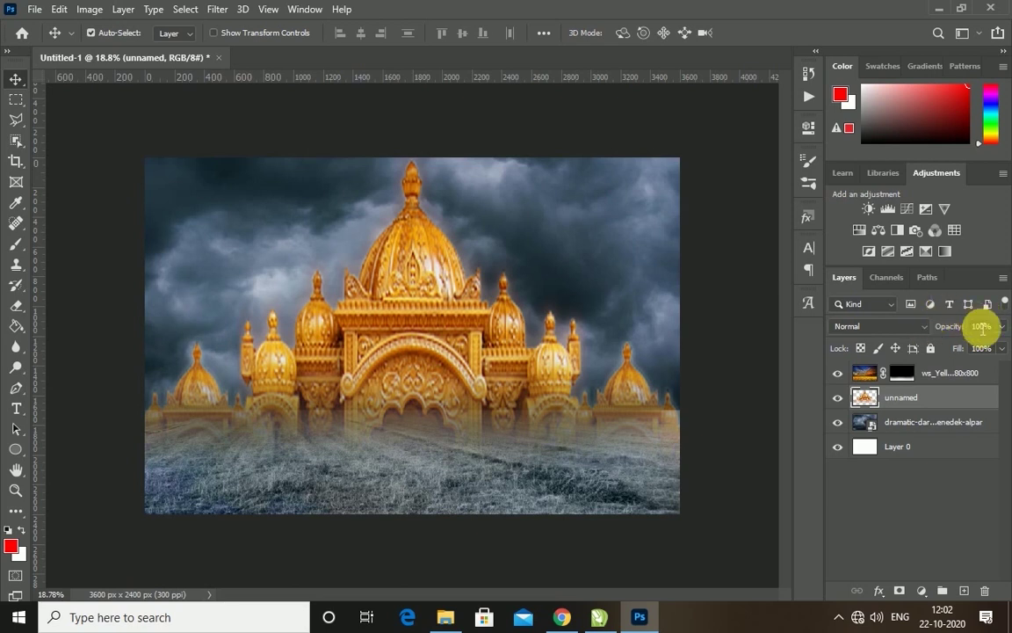
{"action": "left_click_drag", "start_coordinate": [964, 335], "coordinate": [925, 359]}
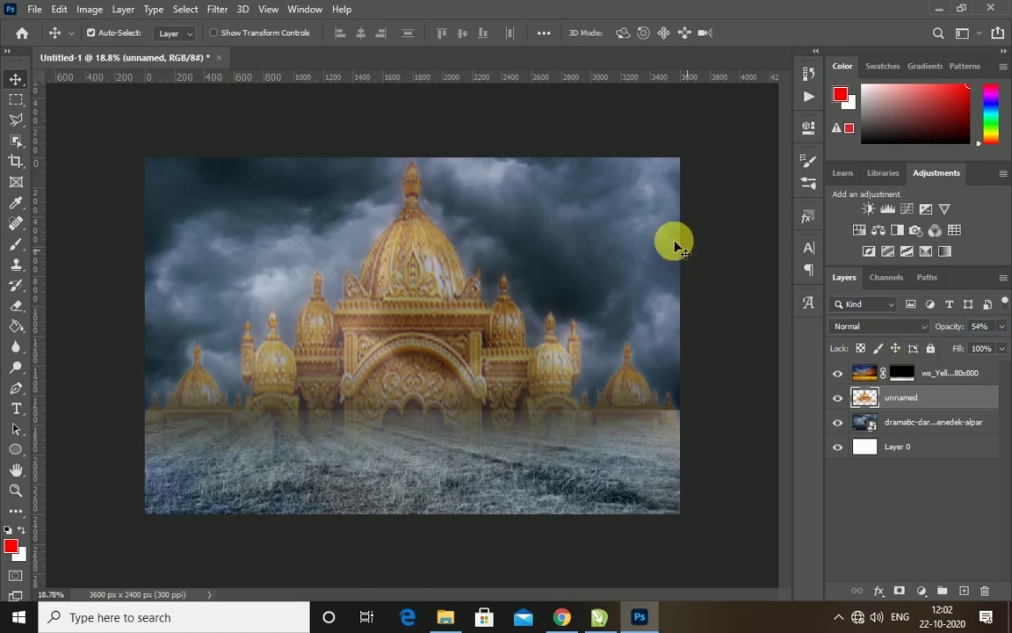
- Apply a Gaussian Blur of radius 5.4 to the storm-clouds layer
{"action": "key", "text": "alt+bracketleft"}
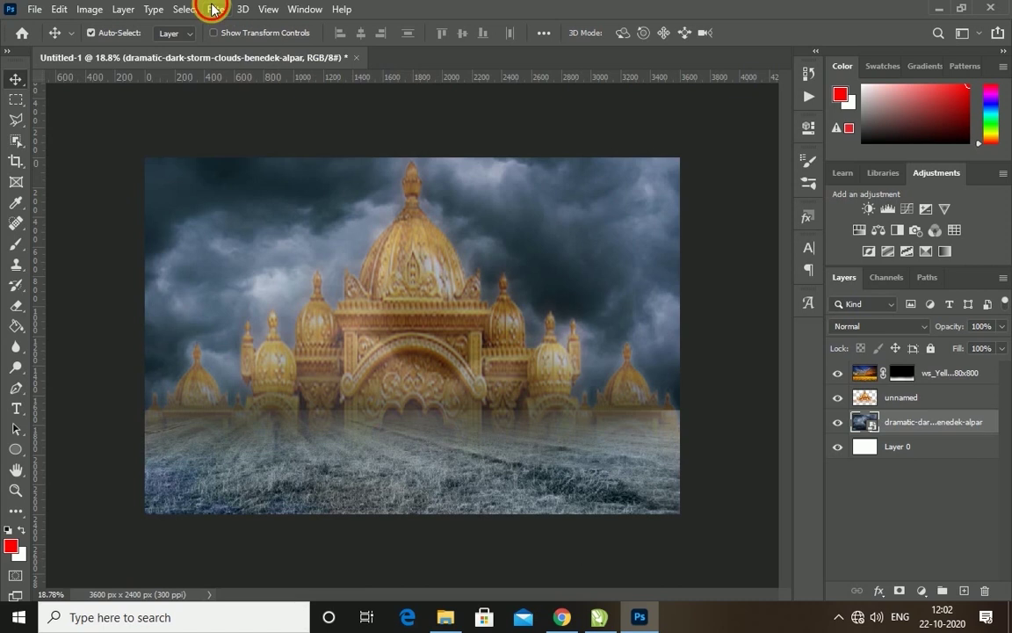
{"action": "left_click", "coordinate": [215, 9]}
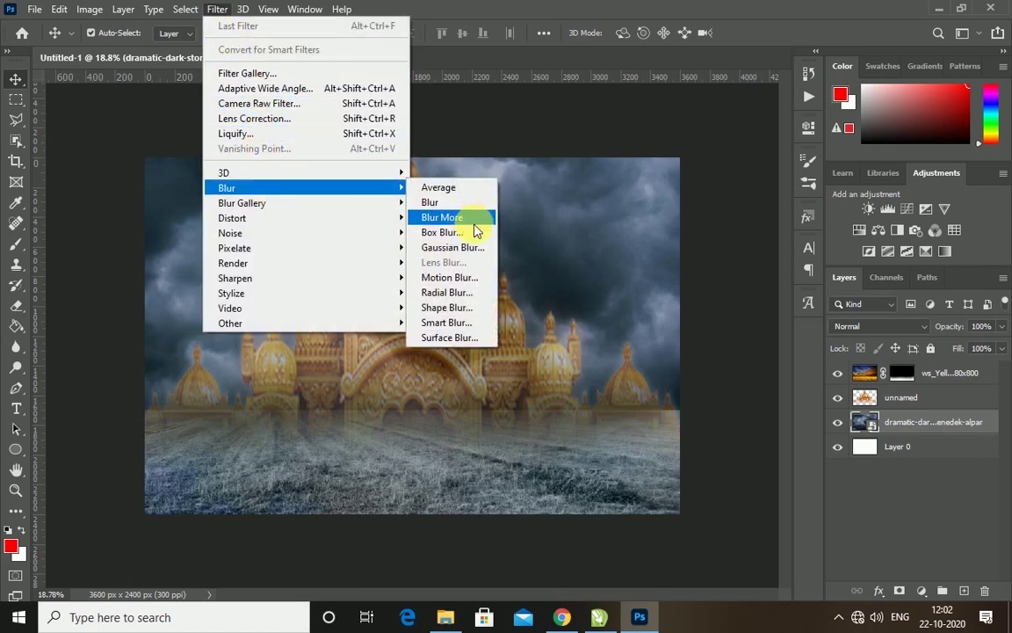
{"action": "left_click", "coordinate": [470, 247]}
{"action": "left_click_drag", "start_coordinate": [644, 373], "coordinate": [636, 373]}
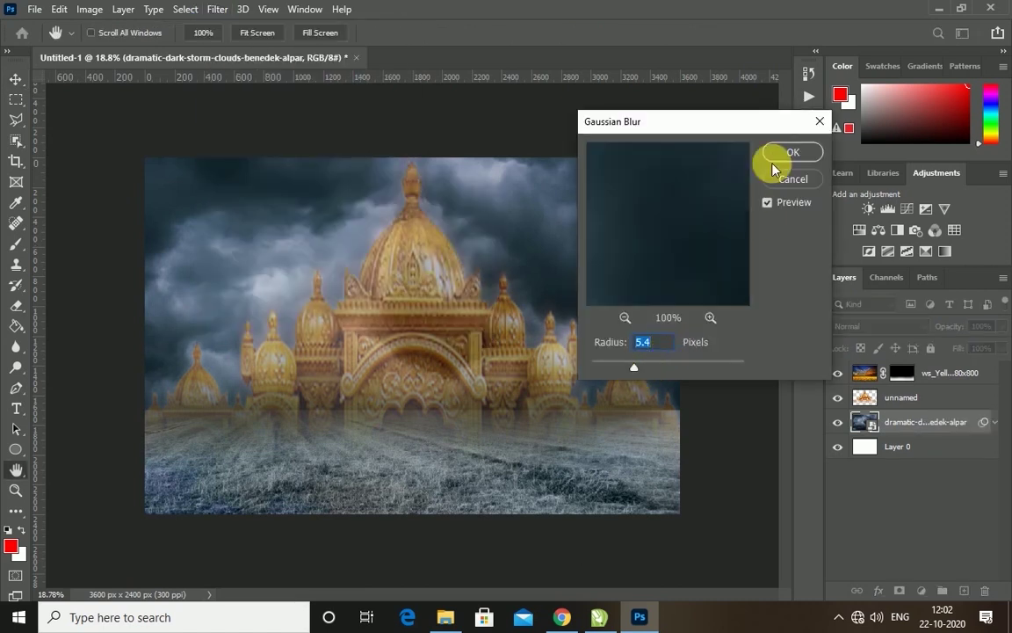
{"action": "left_click", "coordinate": [786, 154]}
- Add a second Gaussian Blur on the clouds with radius 18.0
{"action": "left_click", "coordinate": [217, 9]}
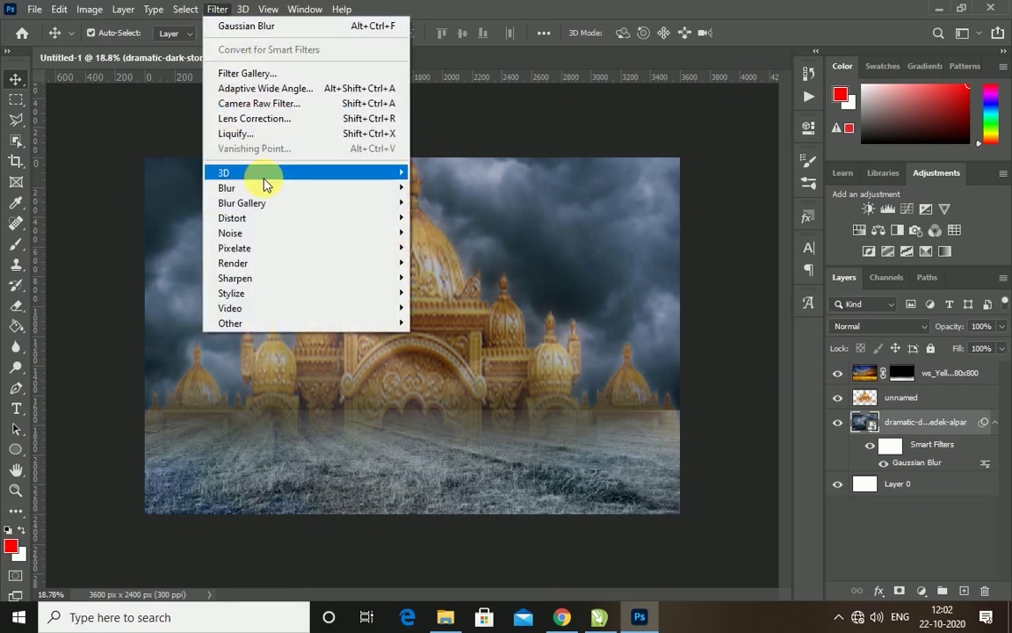
{"action": "left_click", "coordinate": [470, 247]}
{"action": "left_click_drag", "start_coordinate": [635, 369], "coordinate": [657, 371]}
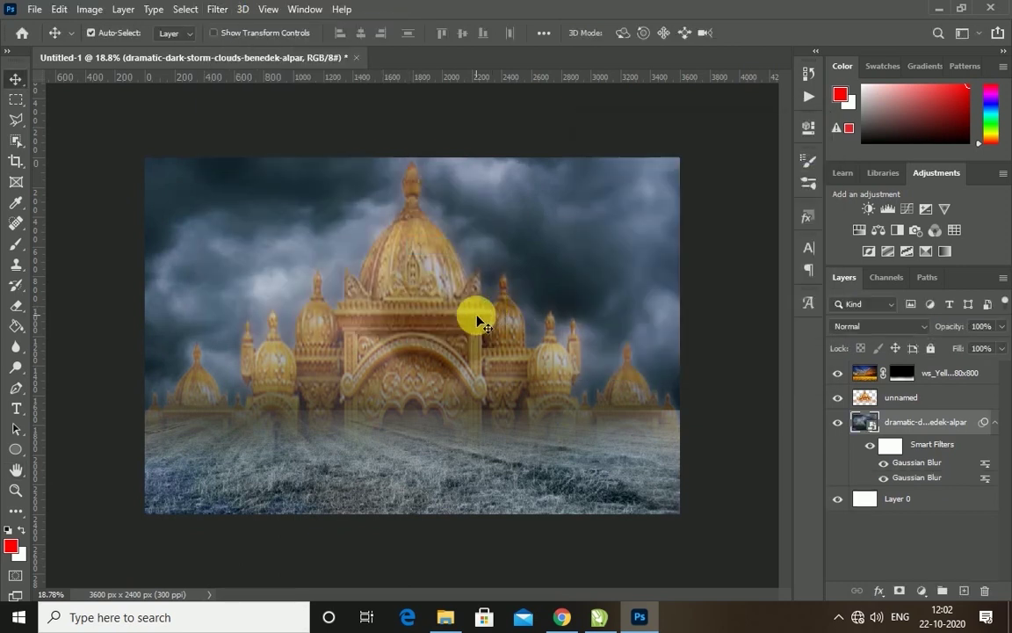
- Set the palace layer's blend mode to Luminosity, then select the ws_Yellow field layer
{"action": "left_click", "coordinate": [949, 404]}
{"action": "left_click", "coordinate": [879, 326]}
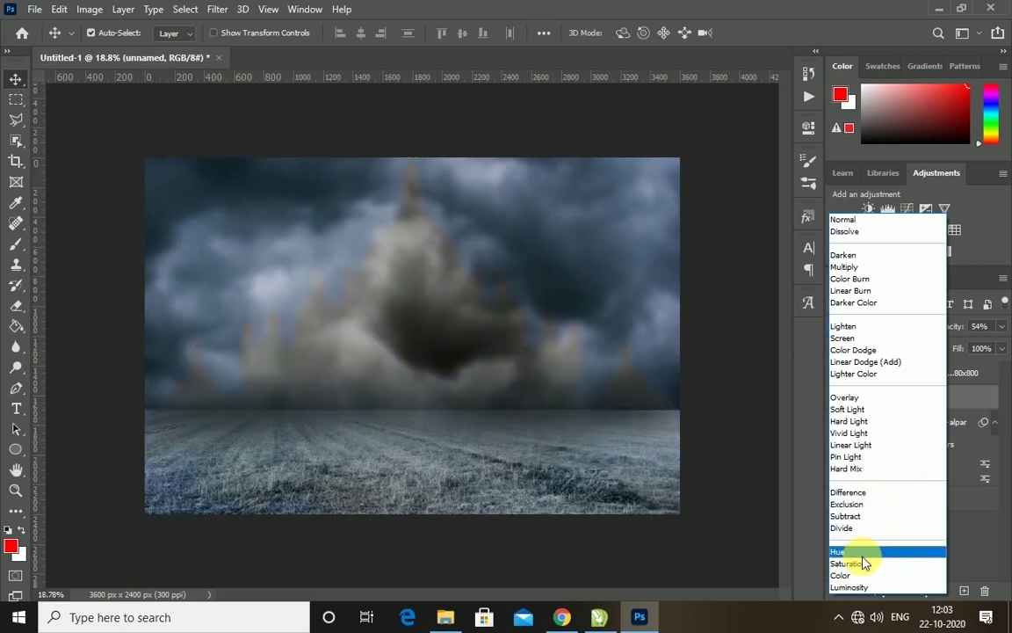
{"action": "left_click", "coordinate": [887, 587]}
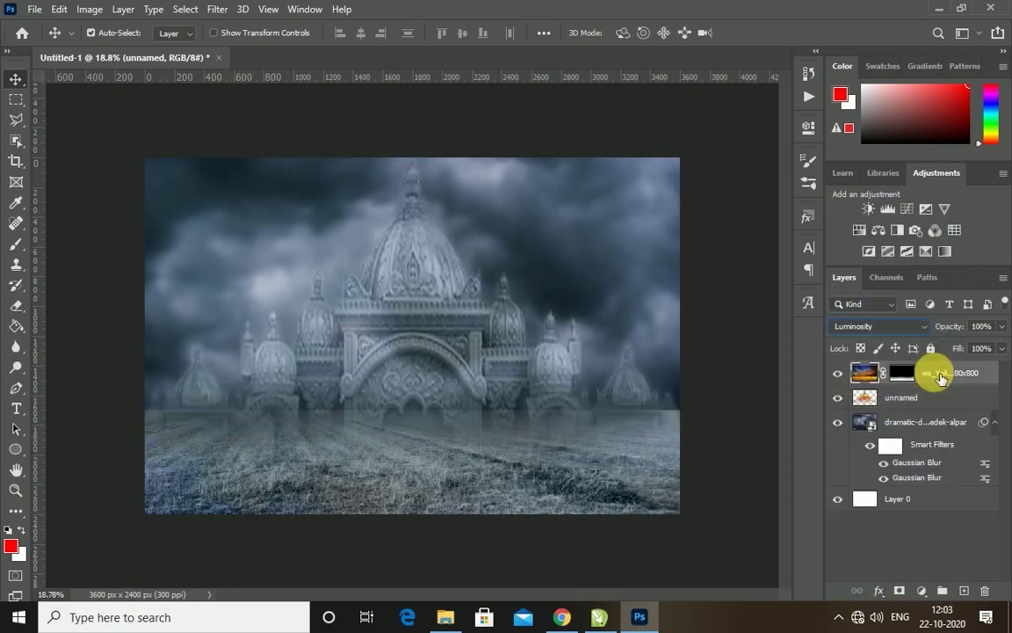
{"action": "left_click", "coordinate": [921, 378]}
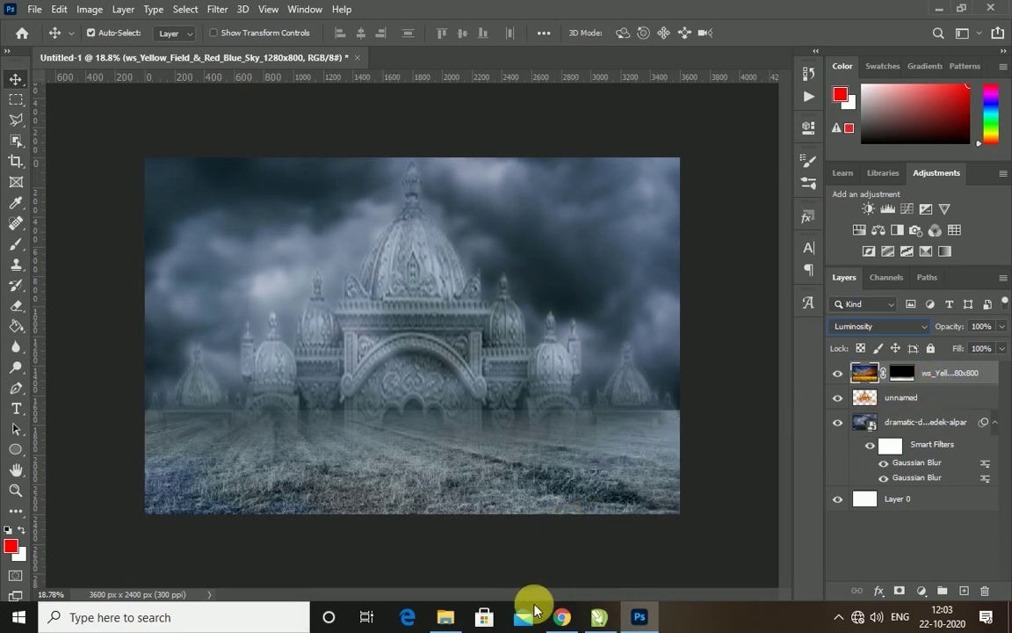
{"action": "left_click", "coordinate": [446, 617]}
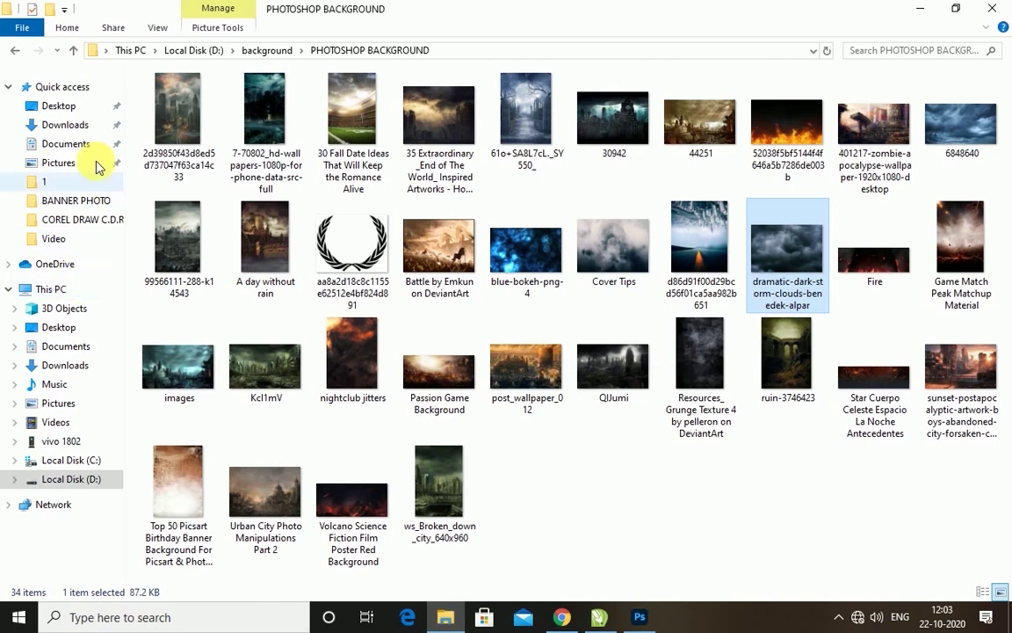
- Open the Downloads folder and drag the himalayas landscape image toward Photoshop
{"action": "left_click", "coordinate": [77, 107]}
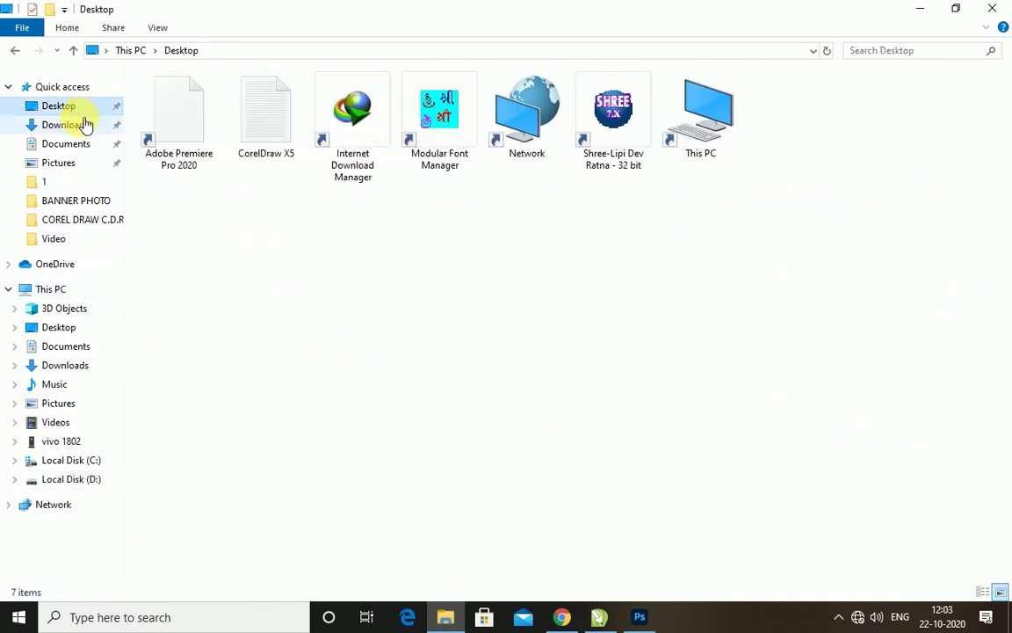
{"action": "left_click", "coordinate": [81, 125]}
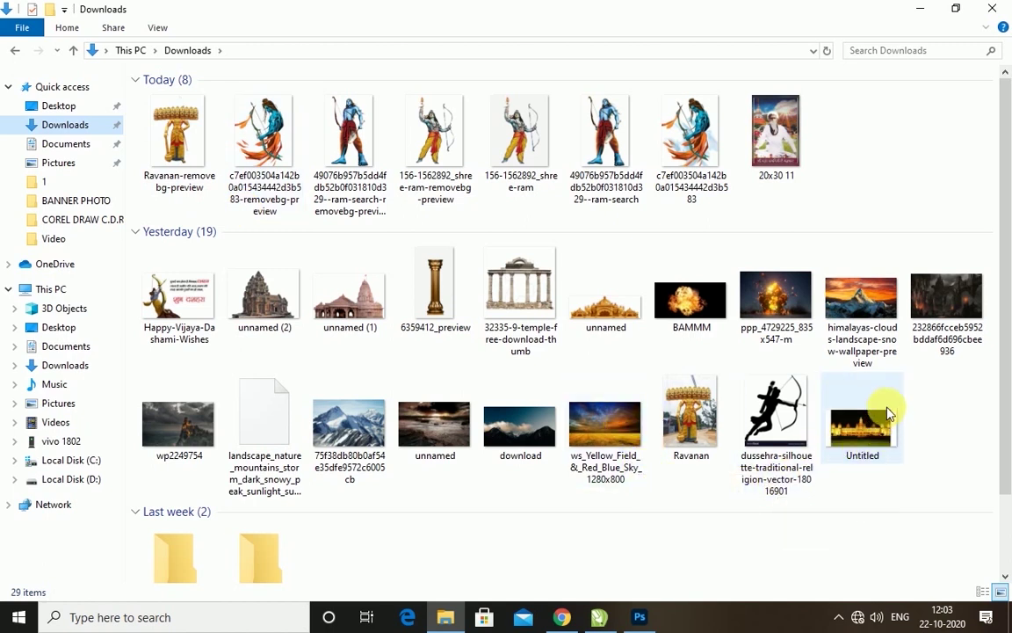
{"action": "left_click_drag", "start_coordinate": [866, 297], "coordinate": [641, 612]}
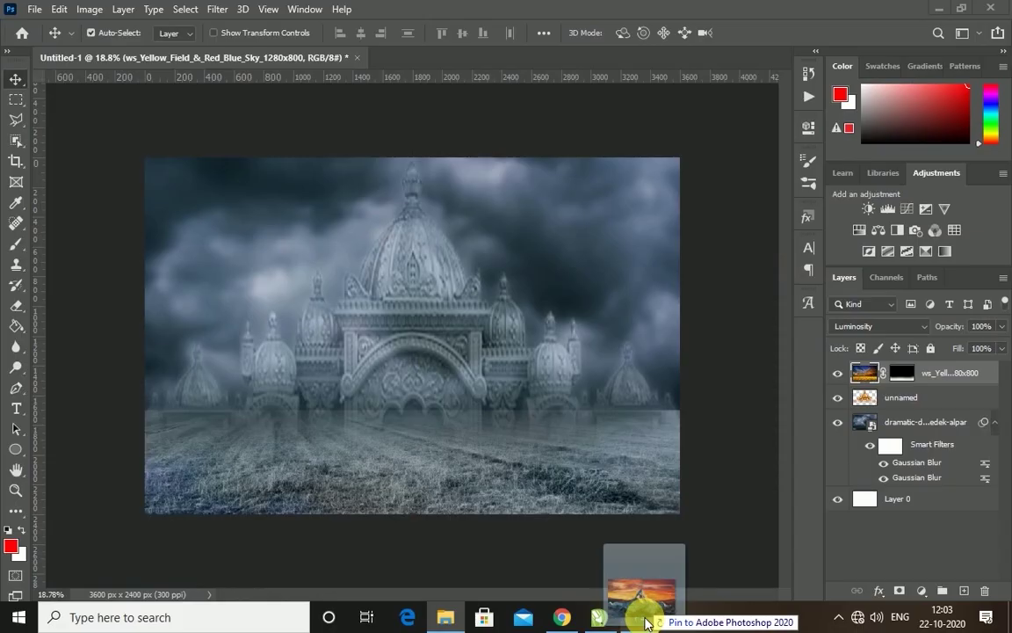
- Place the Himalayas photo and copy the selected snowy mountain onto its own layer
{"action": "left_click_drag", "start_coordinate": [642, 612], "coordinate": [453, 360]}
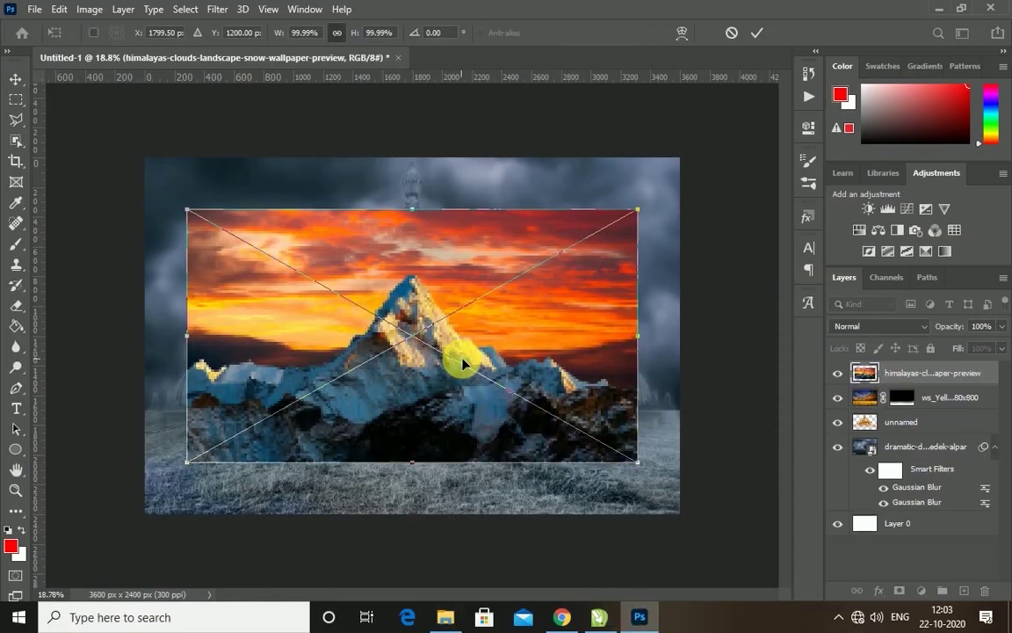
{"action": "double_click", "coordinate": [467, 345]}
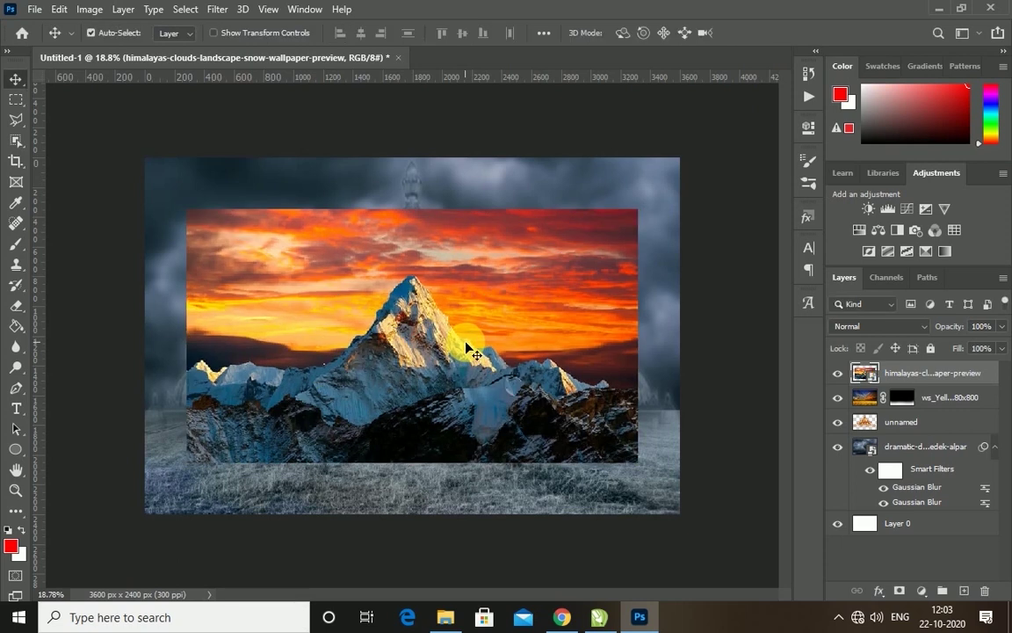
{"action": "left_click", "coordinate": [16, 140]}
{"action": "left_click_drag", "start_coordinate": [184, 255], "coordinate": [665, 500]}
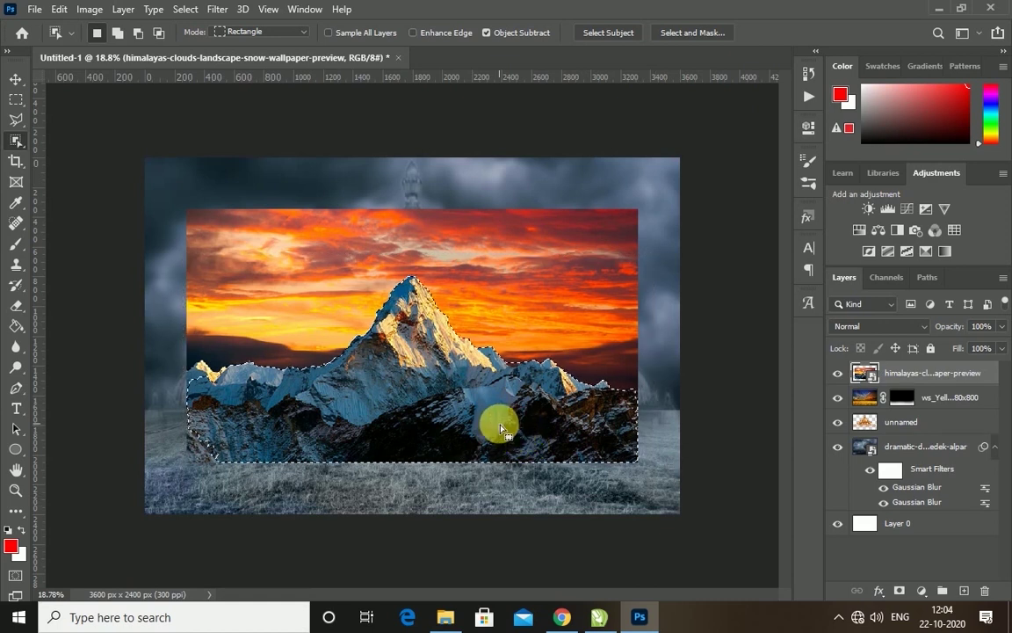
{"action": "key", "text": "ctrl+j"}
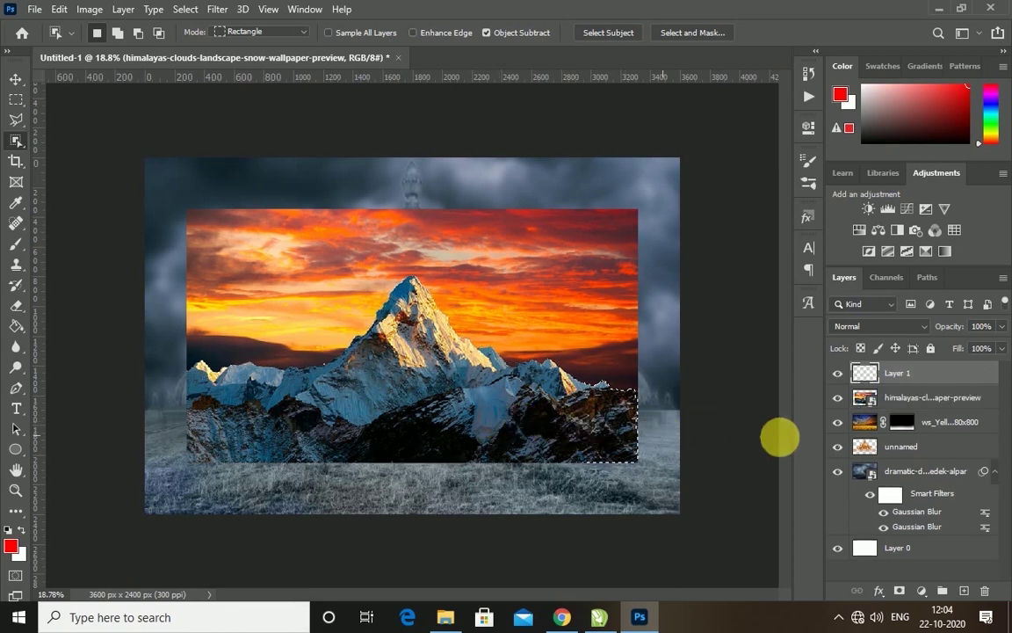
- Delete the original Himalayas photo layer and shift the mountain cutout into place
{"action": "left_click", "coordinate": [911, 400]}
{"action": "key", "text": "Delete"}
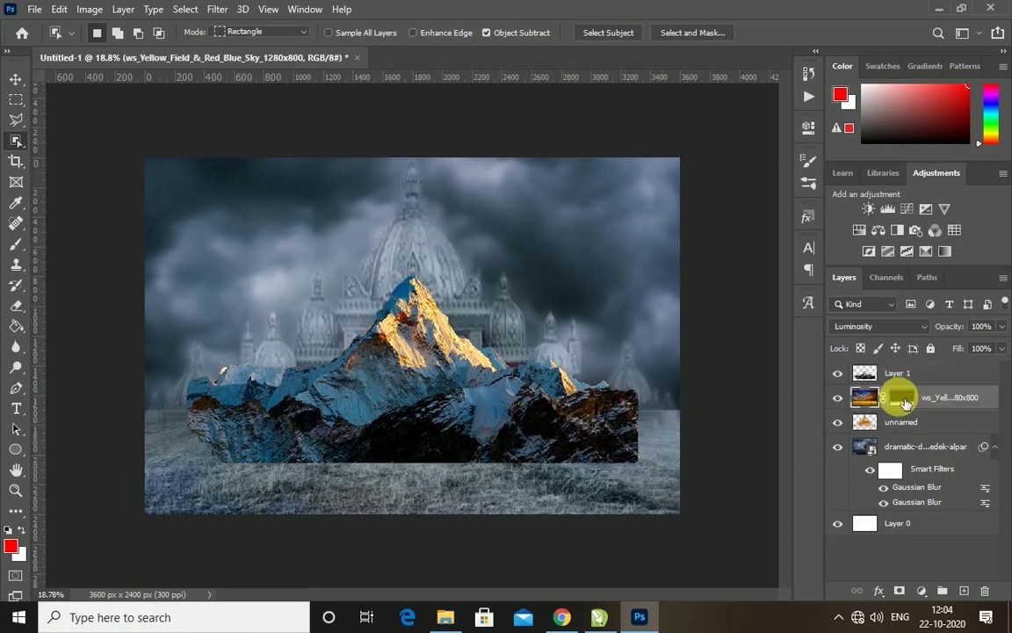
{"action": "left_click", "coordinate": [16, 79]}
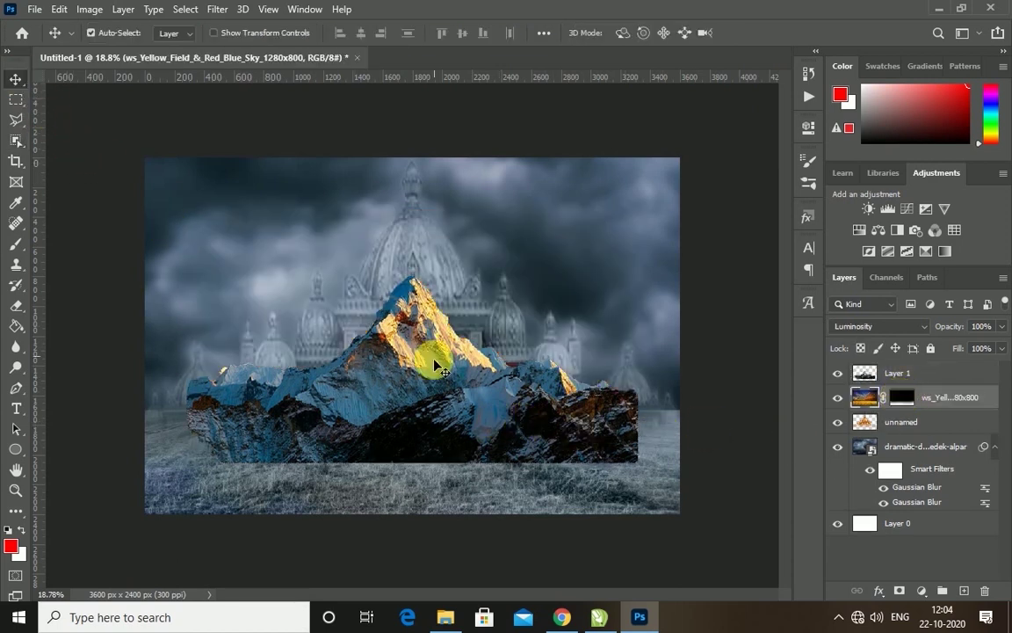
{"action": "mouse_move", "coordinate": [422, 373]}
{"action": "left_mouse_down"}
{"action": "mouse_move", "coordinate": [468, 380]}
{"action": "mouse_move", "coordinate": [403, 379]}
{"action": "left_mouse_up"}
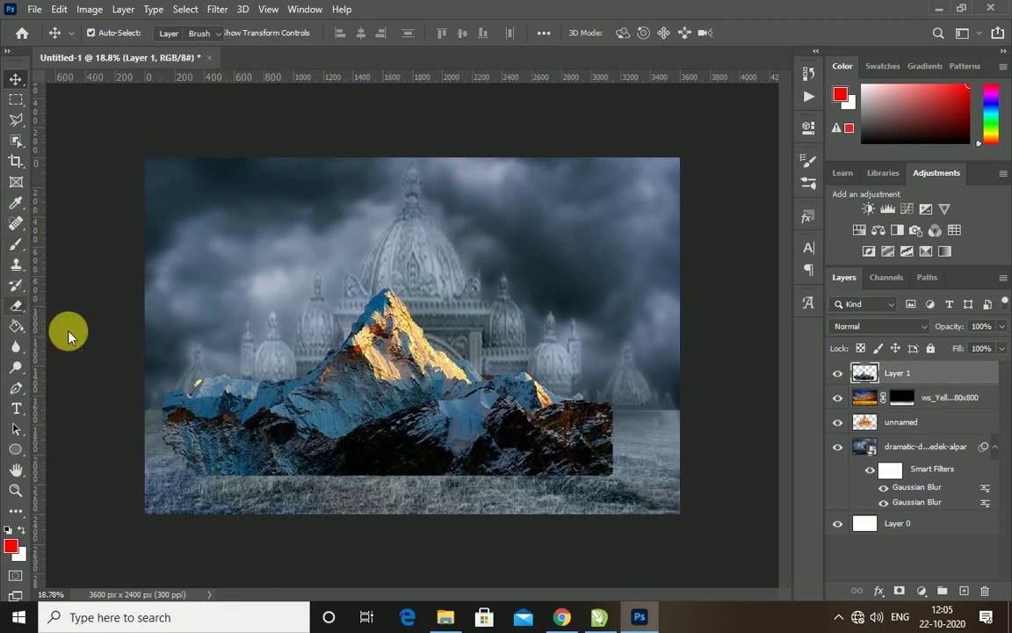
- Soften the mountain's lower edge, move it upper-left below the palace, and blend with Exclusion
{"action": "left_click", "coordinate": [16, 305]}
{"action": "mouse_move", "coordinate": [646, 492]}
{"action": "left_mouse_down"}
{"action": "mouse_move", "coordinate": [544, 534]}
{"action": "mouse_move", "coordinate": [139, 535]}
{"action": "mouse_move", "coordinate": [86, 439]}
{"action": "mouse_move", "coordinate": [5, 220]}
{"action": "left_mouse_up"}
{"action": "key", "text": "v"}
{"action": "mouse_move", "coordinate": [387, 356]}
{"action": "left_mouse_down"}
{"action": "mouse_move", "coordinate": [264, 378]}
{"action": "mouse_move", "coordinate": [289, 209]}
{"action": "mouse_move", "coordinate": [264, 233]}
{"action": "left_mouse_up"}
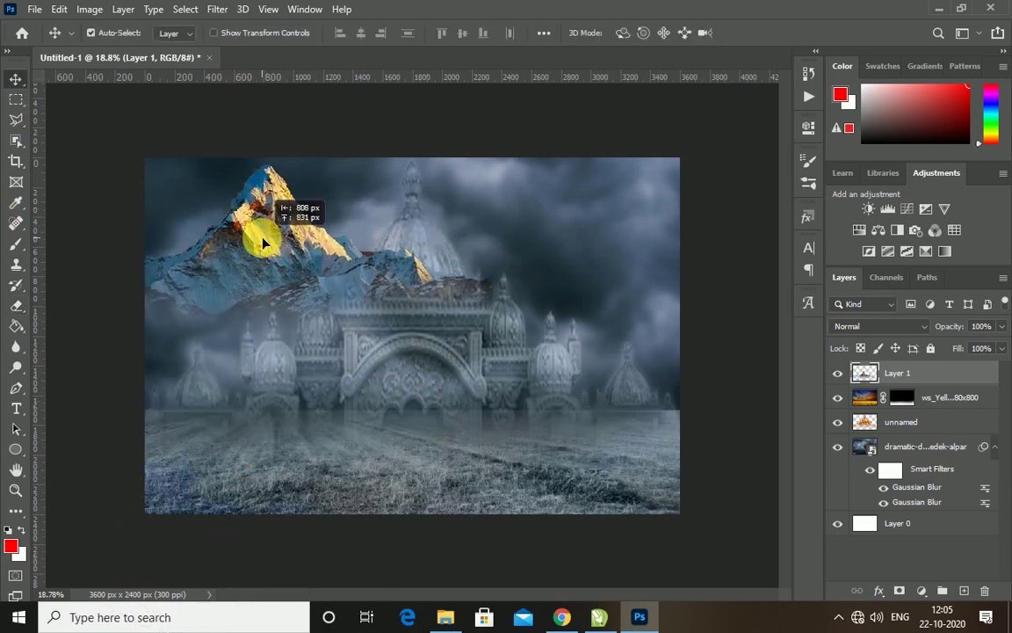
{"action": "mouse_move", "coordinate": [931, 500]}
{"action": "left_mouse_down"}
{"action": "mouse_move", "coordinate": [914, 514]}
{"action": "mouse_move", "coordinate": [923, 431]}
{"action": "left_mouse_up"}
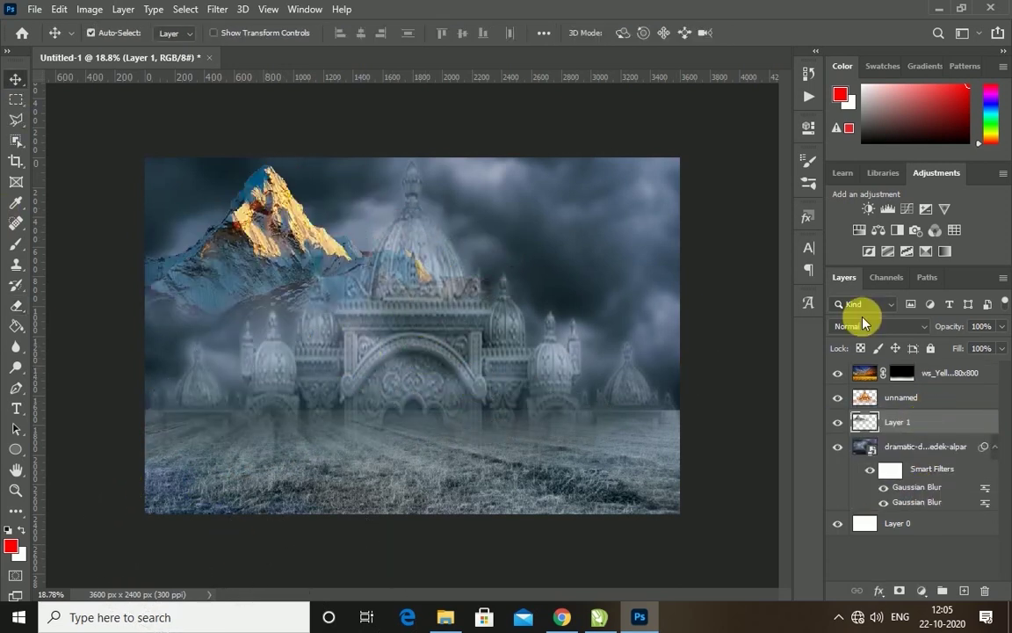
{"action": "left_click", "coordinate": [878, 326]}
{"action": "left_click", "coordinate": [847, 504]}
- Add a second mountain peak, then duplicate the pair to the upper right
{"action": "left_click_drag", "start_coordinate": [300, 278], "coordinate": [289, 253]}
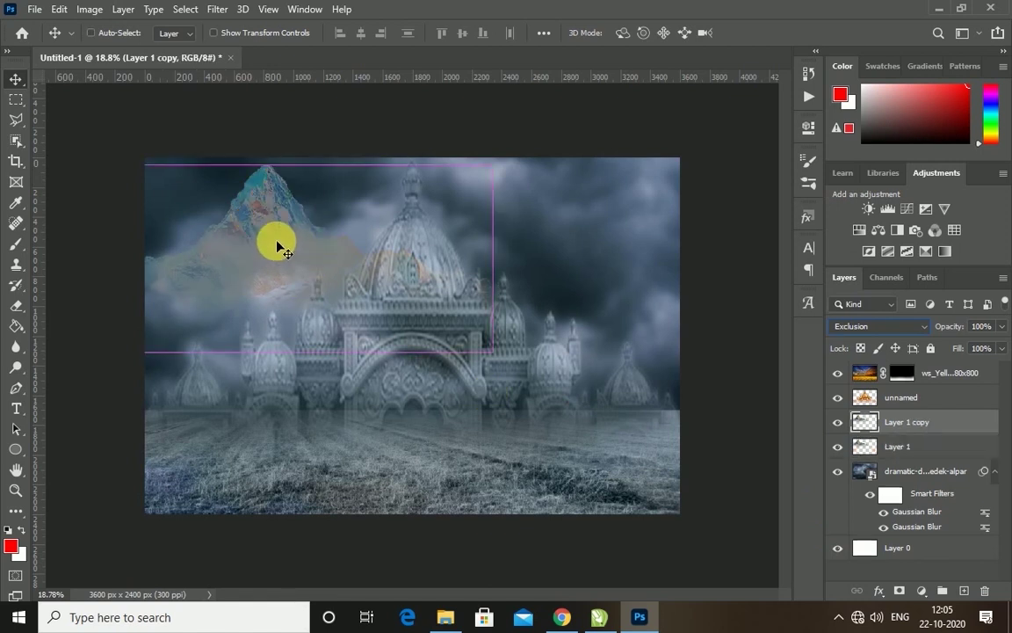
{"action": "key", "text": "ctrl+t"}
{"action": "key", "text": "Return"}
{"action": "left_click", "coordinate": [859, 444], "text": "shift"}
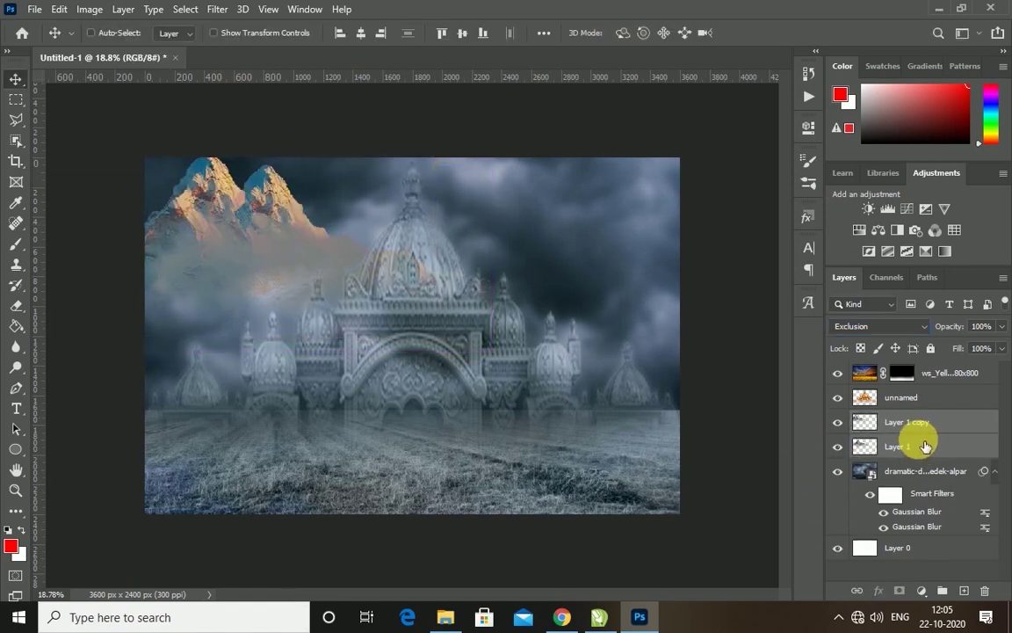
{"action": "key", "text": "ctrl+j"}
{"action": "key", "text": "ctrl+t"}
{"action": "left_click_drag", "start_coordinate": [228, 250], "coordinate": [560, 230]}
{"action": "key", "text": "Return"}
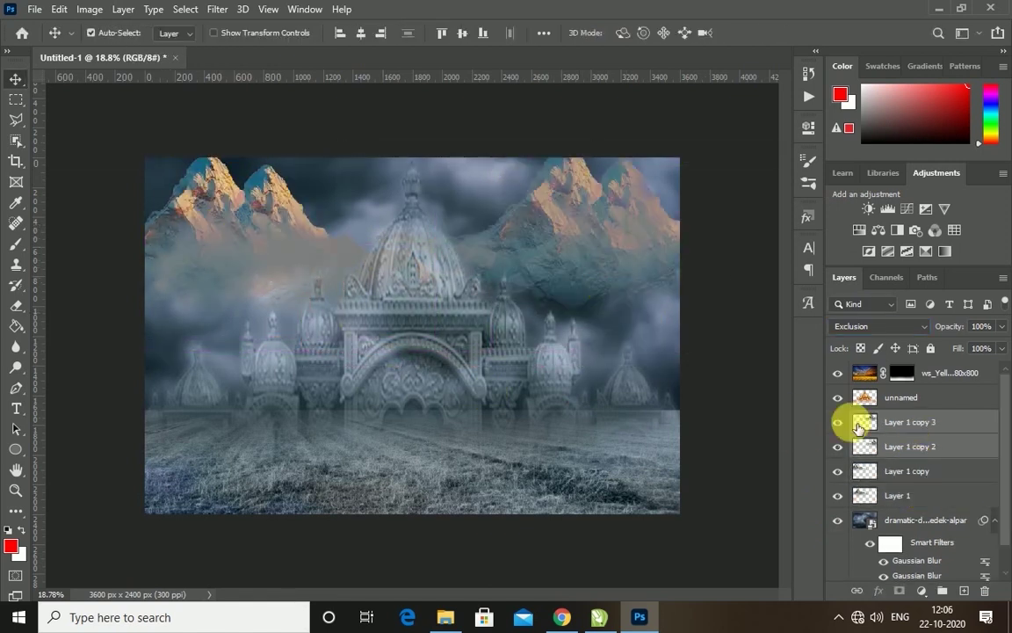
- Combine the four mountain layers into one smart object
{"action": "left_click", "coordinate": [923, 471], "text": "ctrl"}
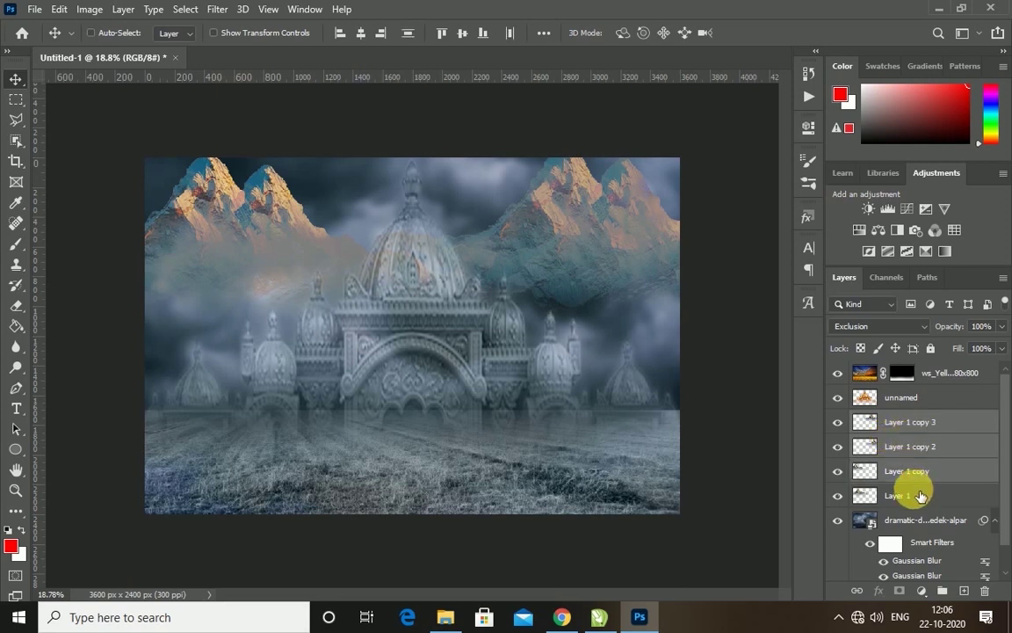
{"action": "right_click", "coordinate": [923, 494]}
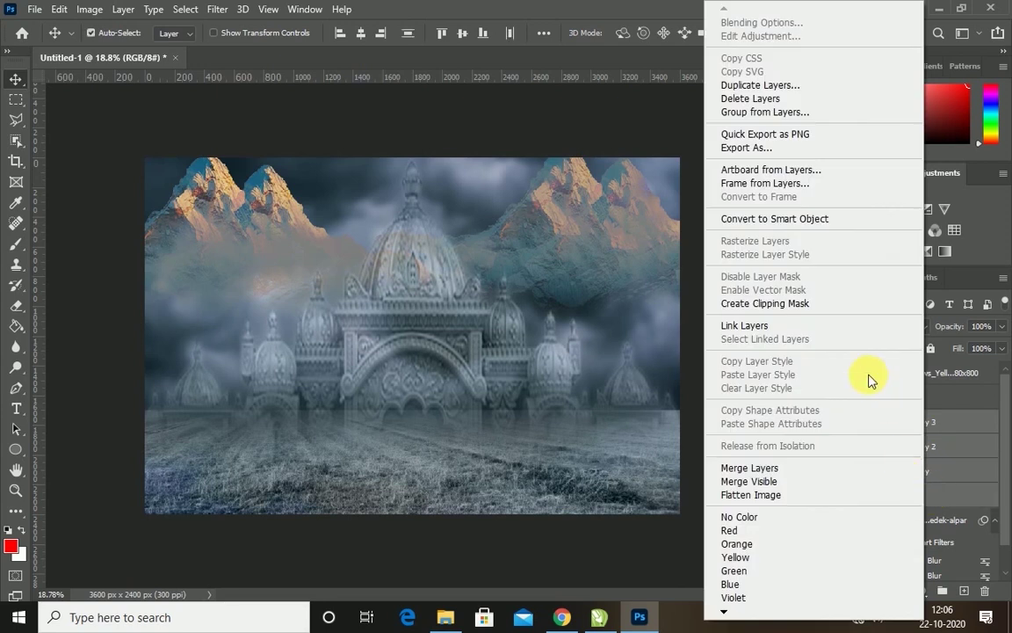
{"action": "left_click", "coordinate": [759, 220]}
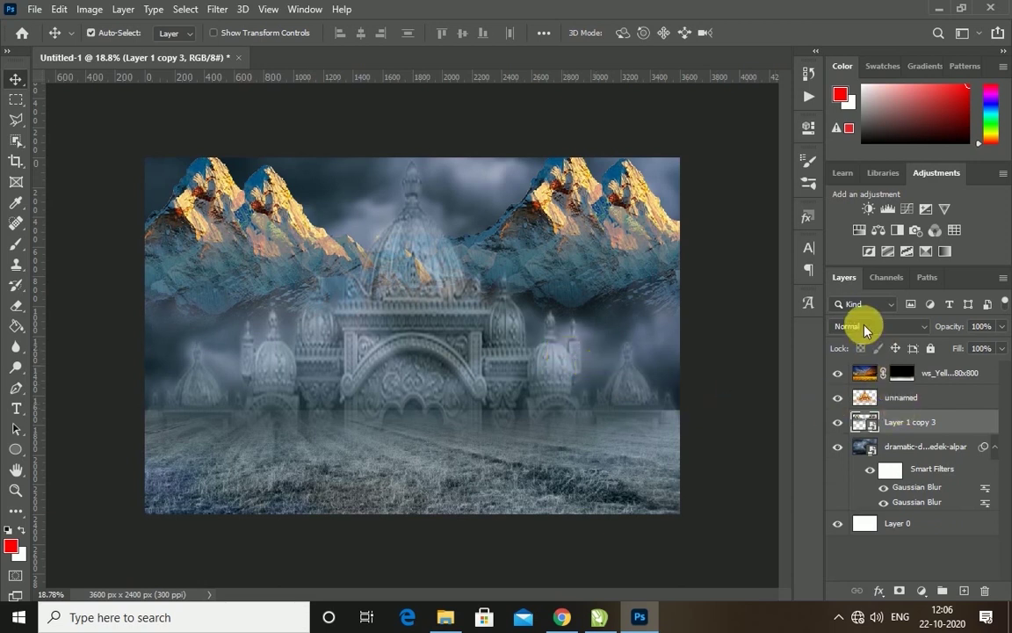
- Blend the mountain smart object with Divide and the palace layer with Luminosity at 100% opacity
{"action": "left_click", "coordinate": [866, 327]}
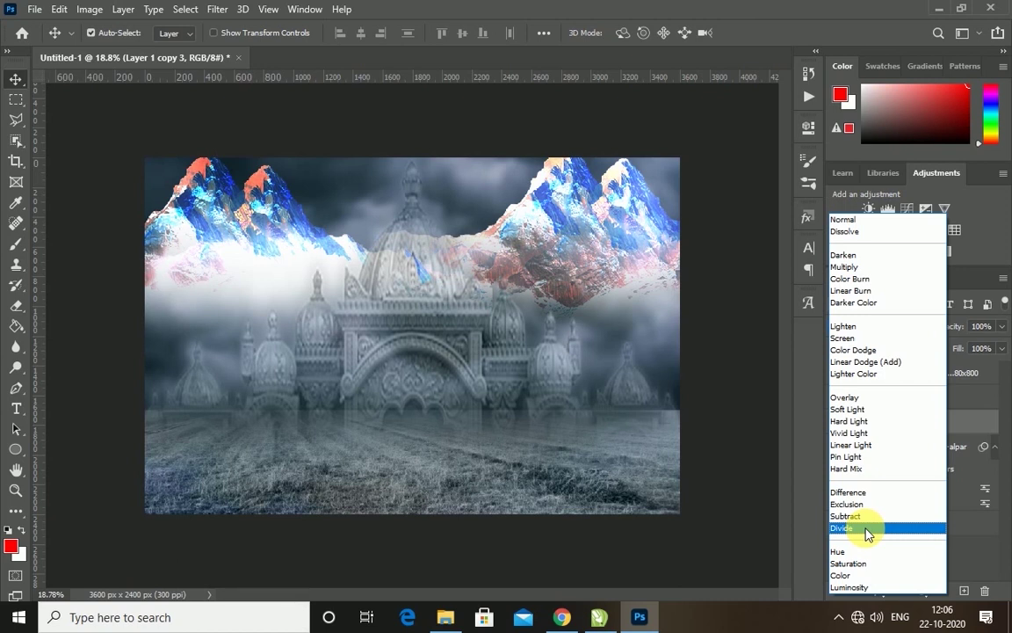
{"action": "left_click", "coordinate": [867, 530]}
{"action": "left_click", "coordinate": [896, 397]}
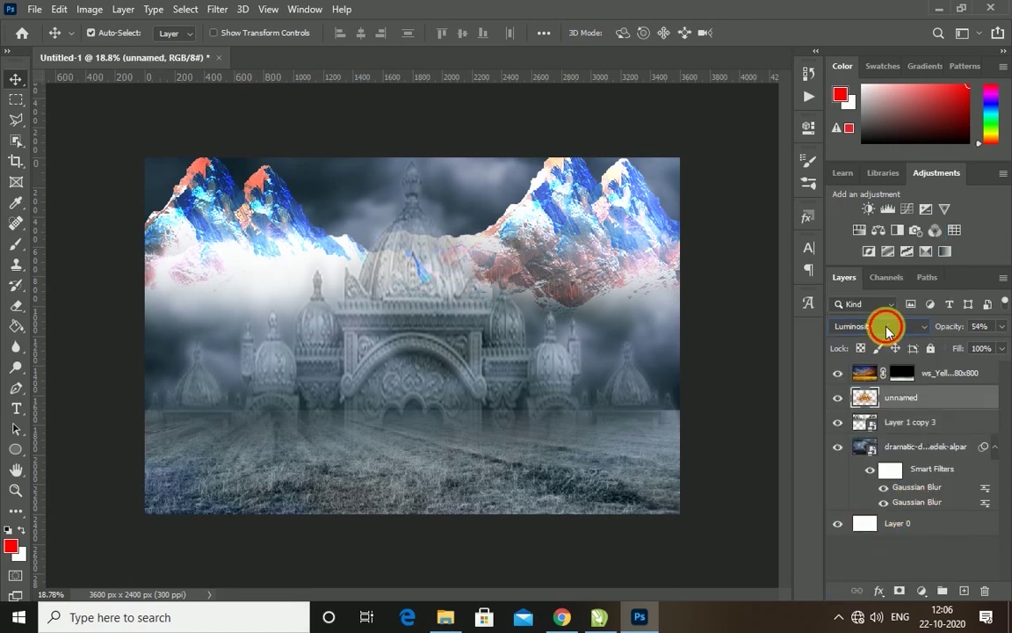
{"action": "left_click", "coordinate": [878, 326]}
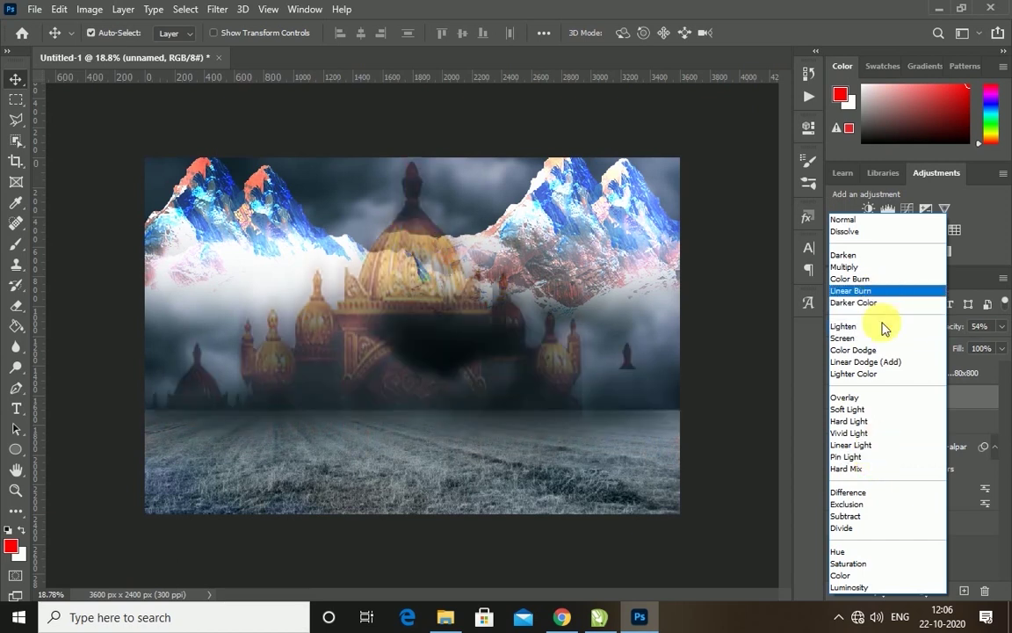
{"action": "left_click", "coordinate": [861, 586]}
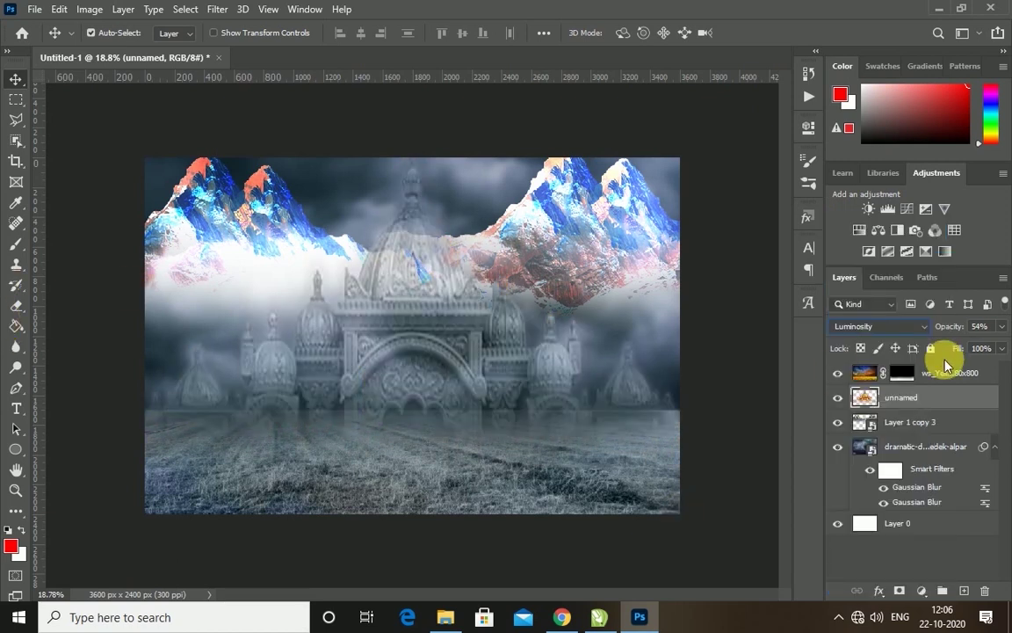
{"action": "left_click_drag", "start_coordinate": [963, 332], "coordinate": [994, 331]}
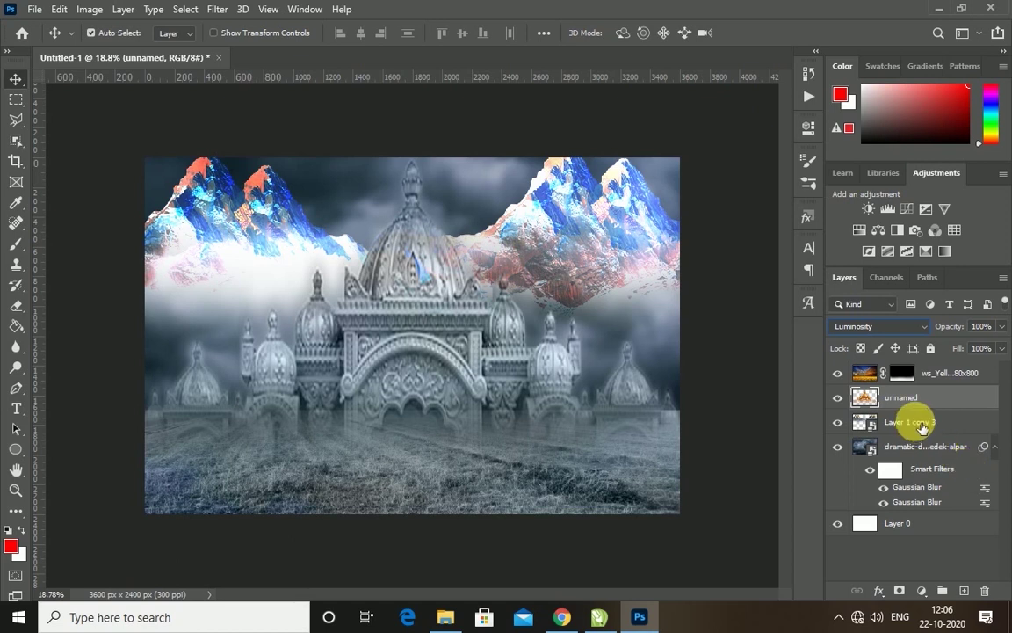
{"action": "left_click", "coordinate": [913, 422]}
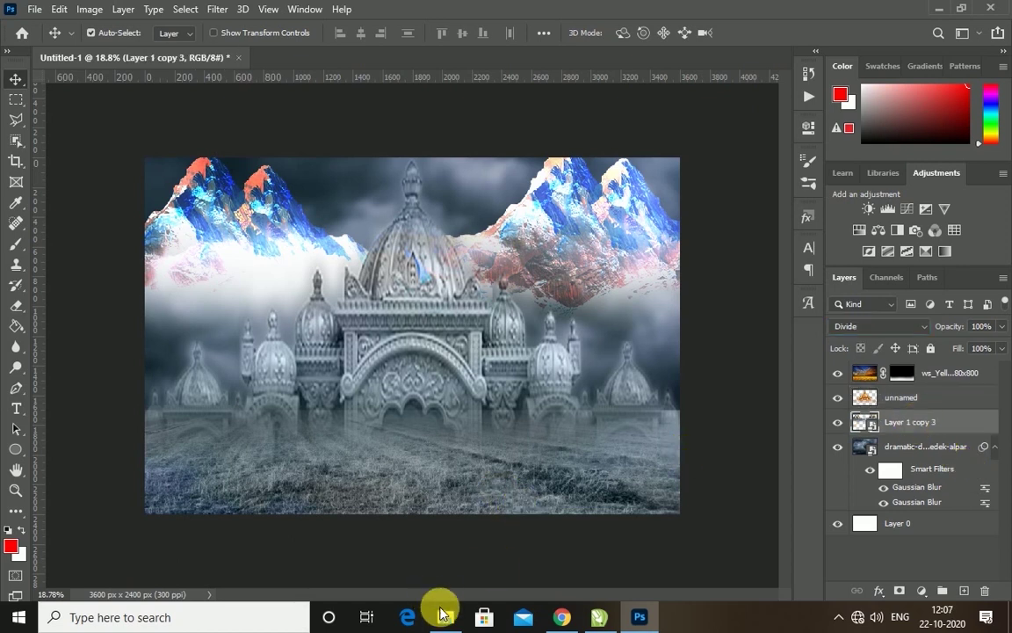
{"action": "left_click", "coordinate": [445, 615]}
- Bring in the unnamed (2) temple image, shrunk to about 58% above the palace dome
{"action": "left_click_drag", "start_coordinate": [272, 277], "coordinate": [654, 599]}
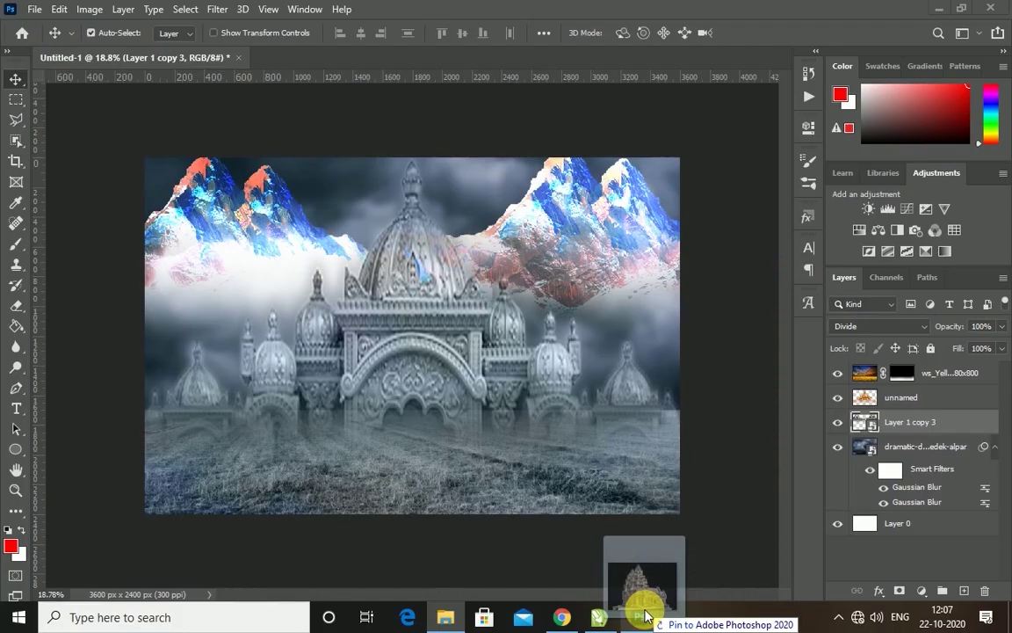
{"action": "left_click_drag", "start_coordinate": [655, 600], "coordinate": [443, 456]}
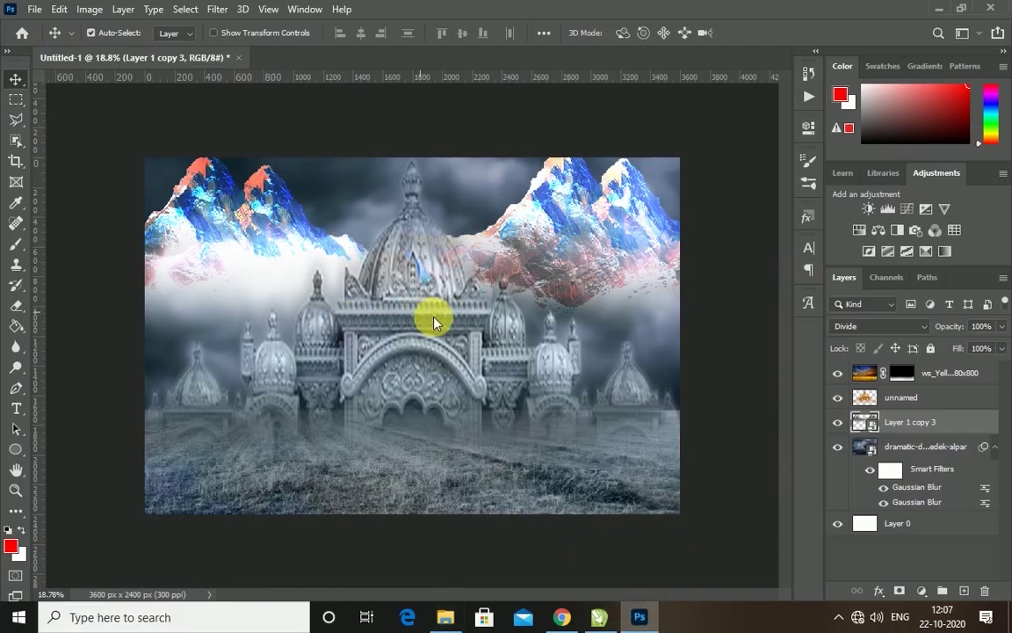
{"action": "left_click_drag", "start_coordinate": [433, 324], "coordinate": [433, 323]}
{"action": "mouse_move", "coordinate": [423, 236]}
{"action": "left_mouse_down"}
{"action": "mouse_move", "coordinate": [413, 210]}
{"action": "mouse_move", "coordinate": [444, 205]}
{"action": "mouse_move", "coordinate": [389, 192]}
{"action": "left_mouse_up"}
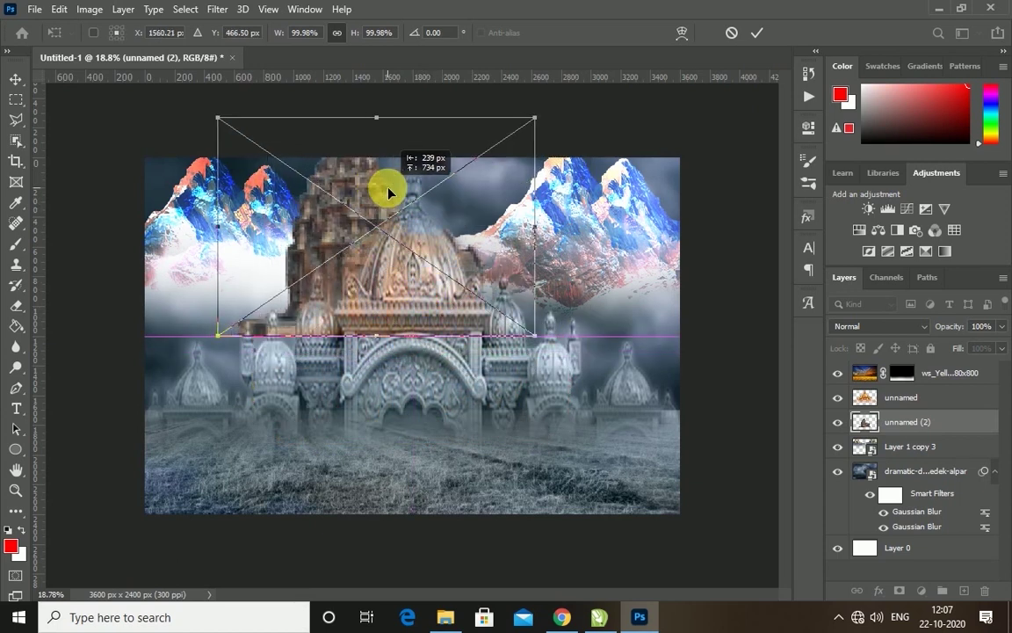
{"action": "left_click_drag", "start_coordinate": [535, 117], "coordinate": [404, 208]}
{"action": "mouse_move", "coordinate": [291, 249]}
{"action": "left_mouse_down"}
{"action": "mouse_move", "coordinate": [348, 183]}
{"action": "mouse_move", "coordinate": [358, 195]}
{"action": "left_mouse_up"}
{"action": "key", "text": "Return"}
- Tuck the temple layer below the mountains, erase leftover bits, and place a copy to the right
{"action": "left_click_drag", "start_coordinate": [907, 422], "coordinate": [923, 459]}
{"action": "left_click", "coordinate": [15, 305]}
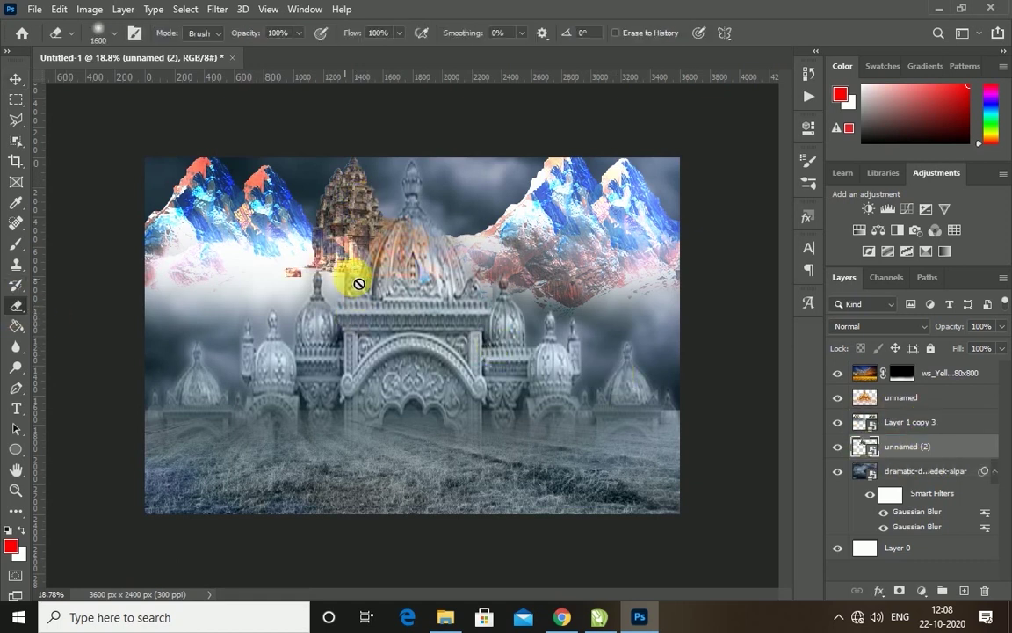
{"action": "left_click", "coordinate": [16, 80]}
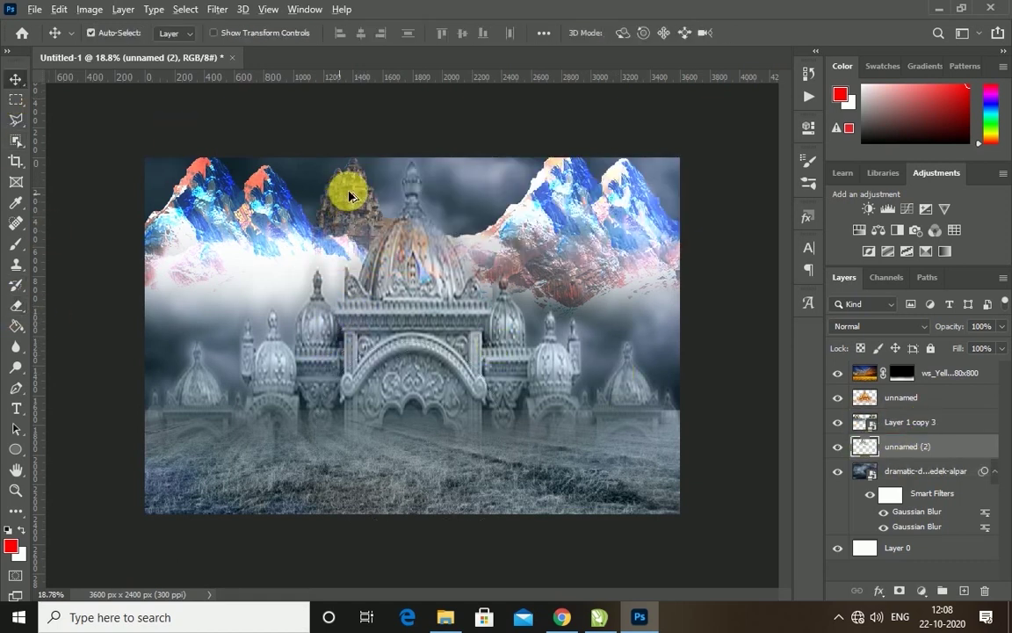
{"action": "left_click_drag", "start_coordinate": [350, 195], "coordinate": [420, 195]}
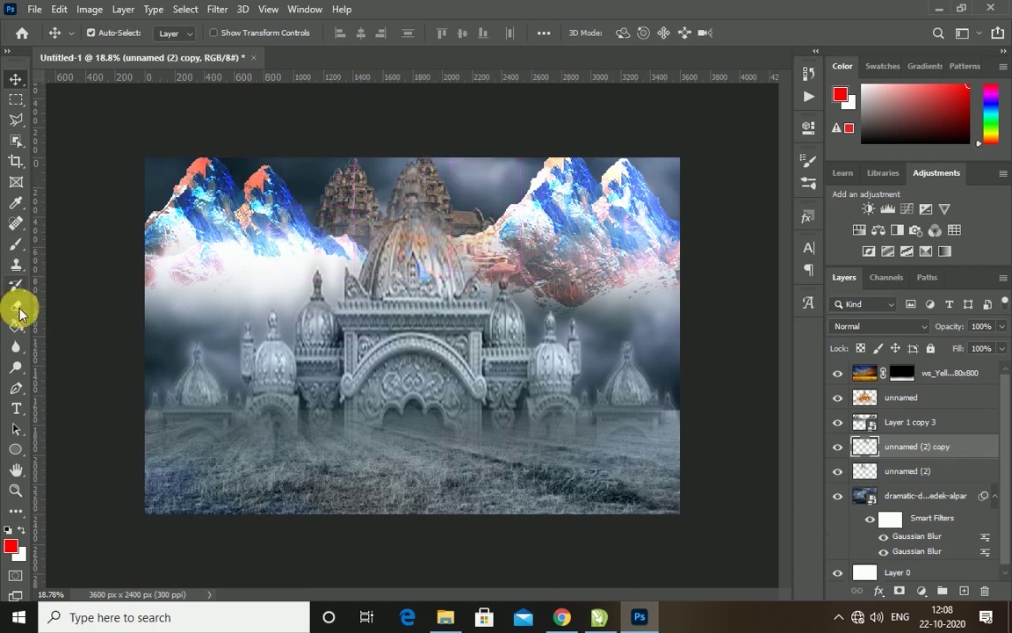
- Nudge the temple copy and add a third temple further to the right
{"action": "left_click", "coordinate": [16, 305]}
{"action": "left_click", "coordinate": [16, 80]}
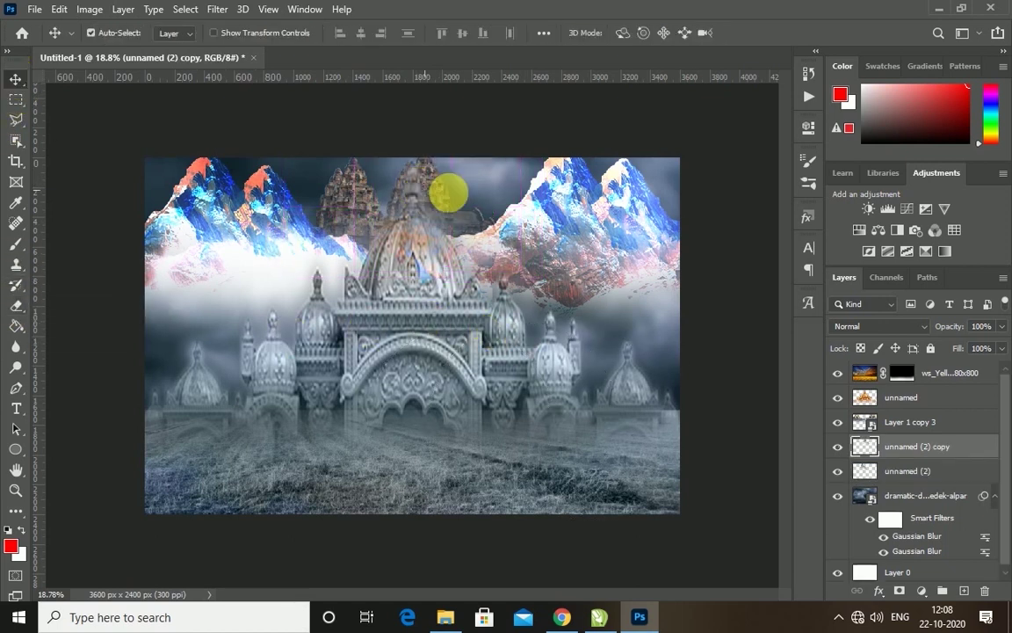
{"action": "left_click_drag", "start_coordinate": [428, 195], "coordinate": [442, 181]}
{"action": "left_click", "coordinate": [903, 422]}
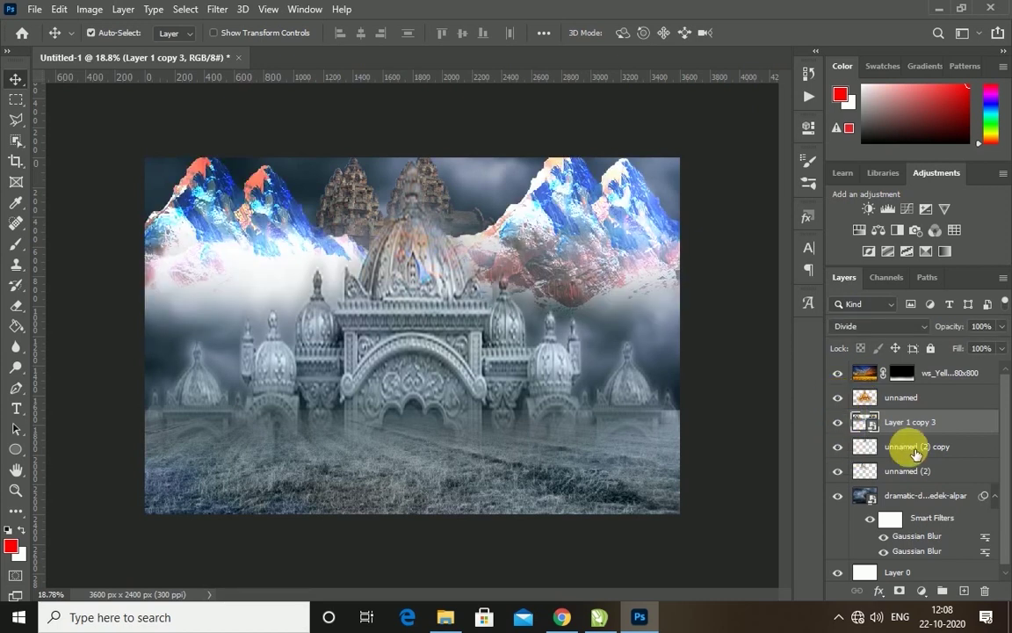
{"action": "left_click", "coordinate": [896, 445]}
{"action": "key", "text": "ctrl+j"}
{"action": "key", "text": "ctrl+t"}
{"action": "left_click_drag", "start_coordinate": [453, 221], "coordinate": [523, 219]}
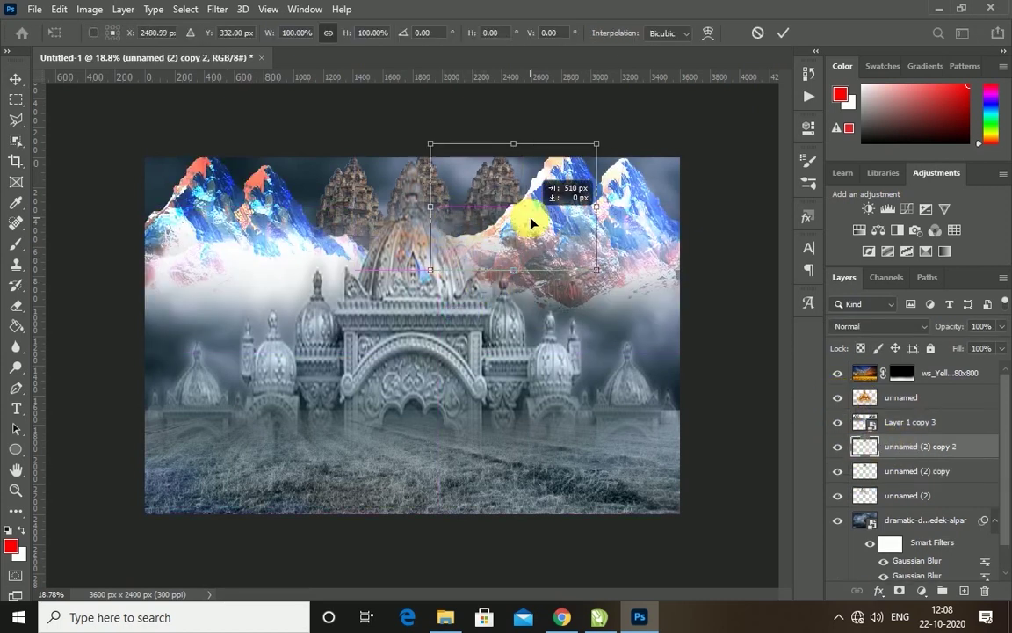
{"action": "key", "text": "Return"}
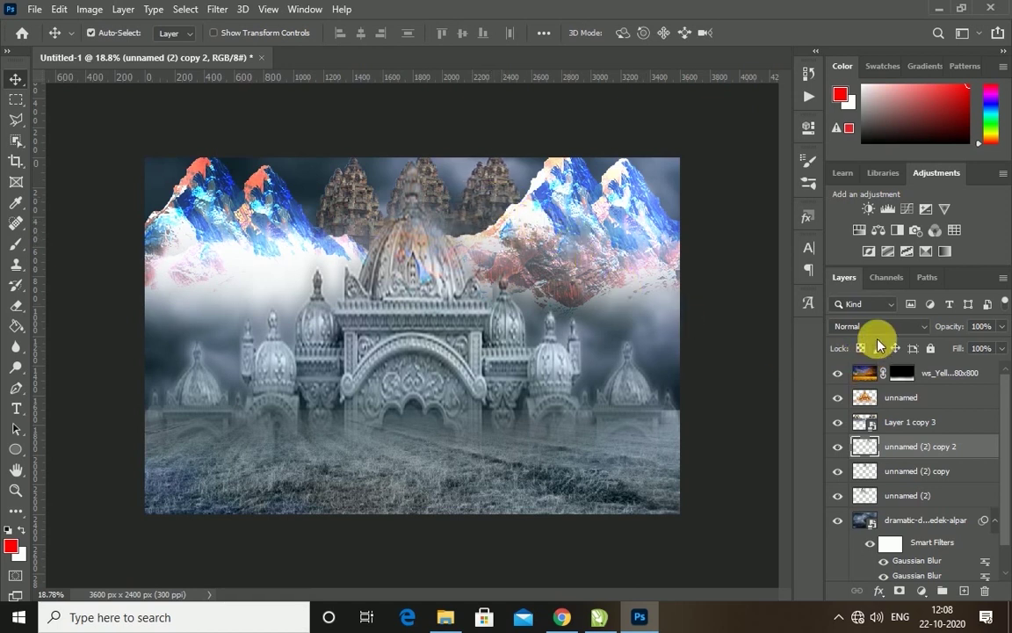
- Combine the three temple layers into one smart object
{"action": "left_click", "coordinate": [909, 472], "text": "ctrl"}
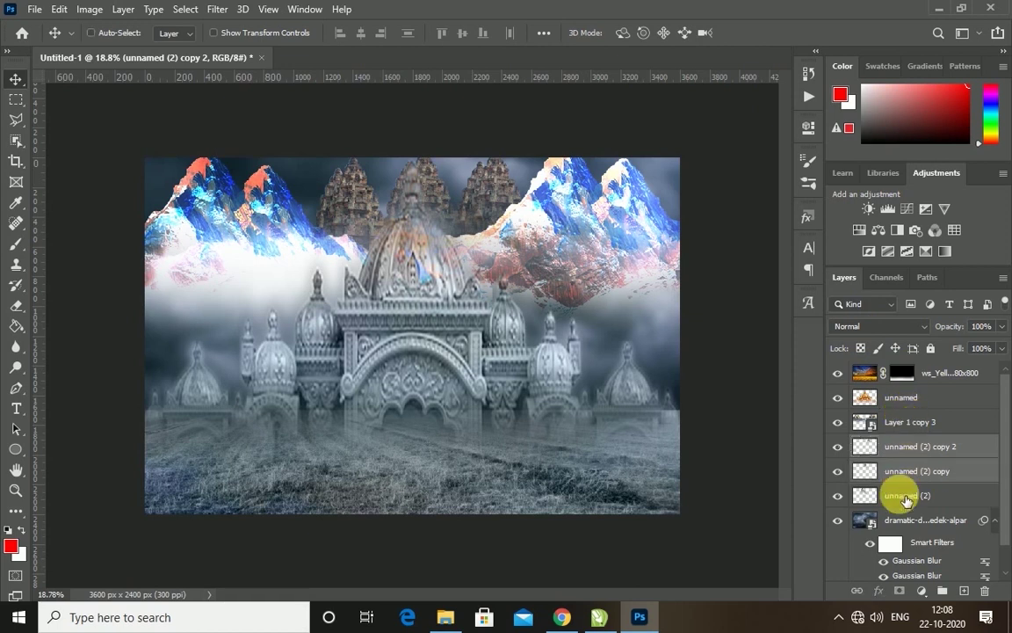
{"action": "left_click", "coordinate": [914, 498], "text": "ctrl"}
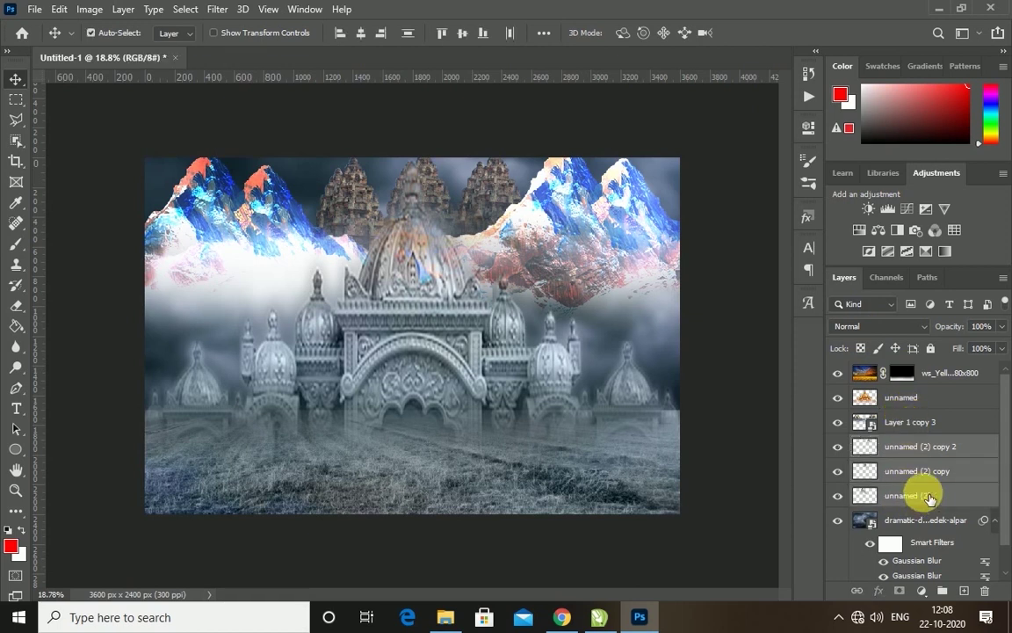
{"action": "right_click", "coordinate": [927, 498]}
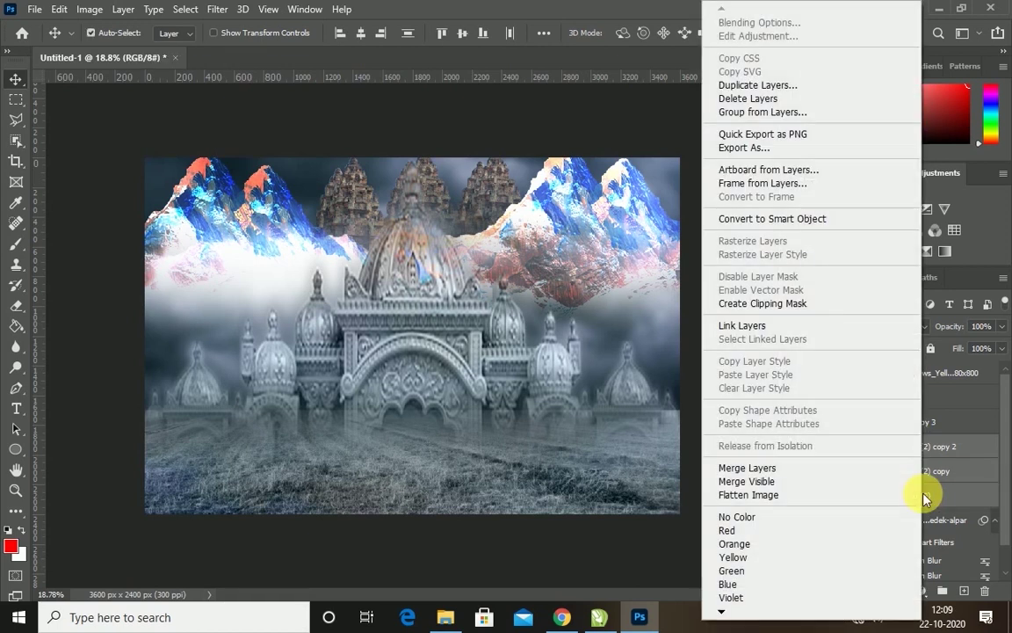
{"action": "left_click", "coordinate": [779, 220]}
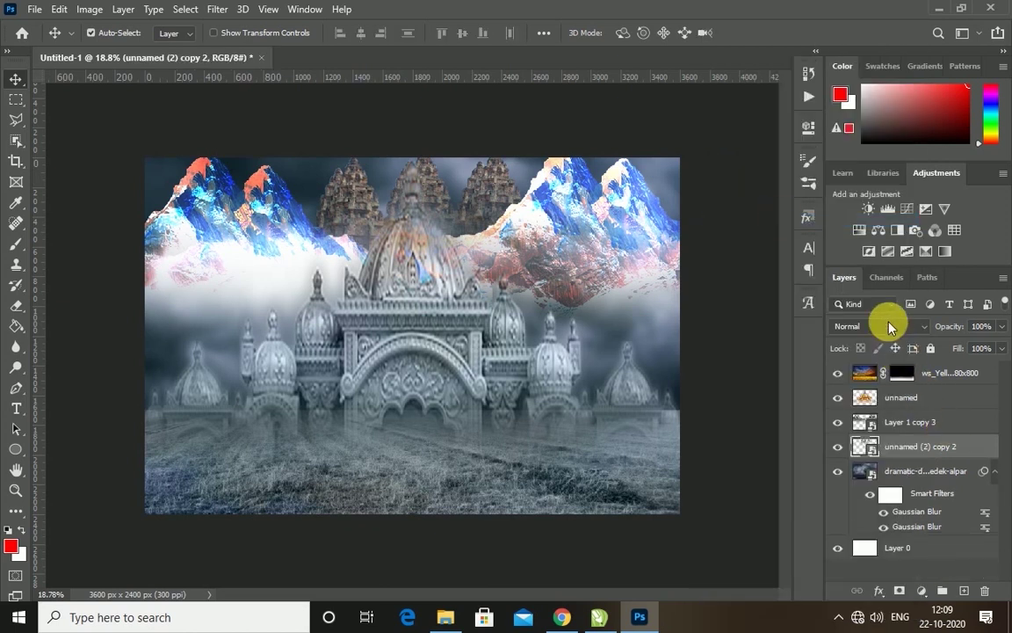
- Blend the temple smart object with Color Dodge and add a blank layer on top
{"action": "left_click", "coordinate": [890, 327]}
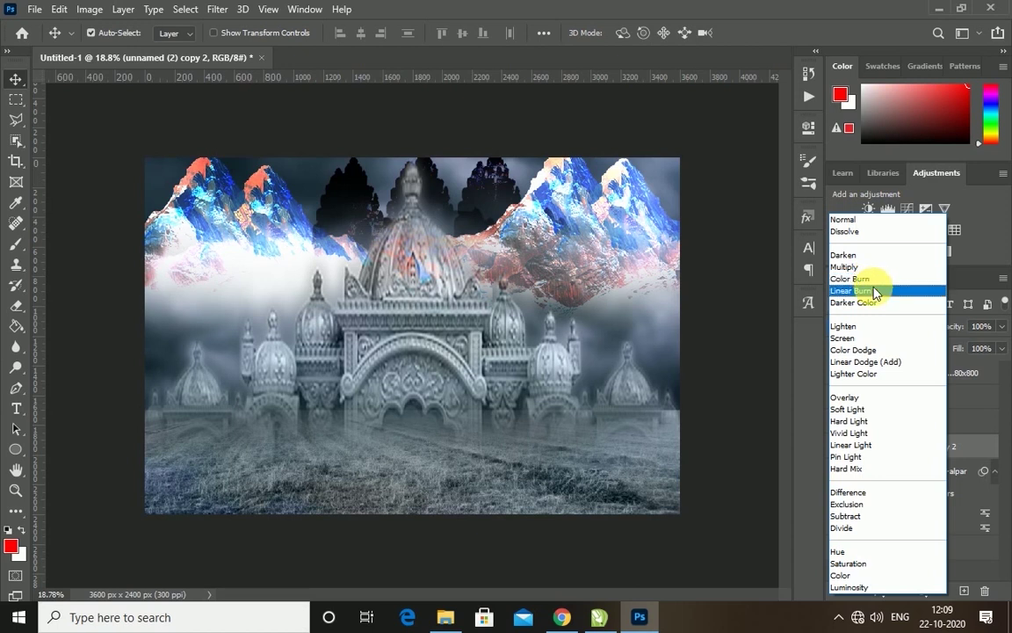
{"action": "left_click", "coordinate": [877, 351]}
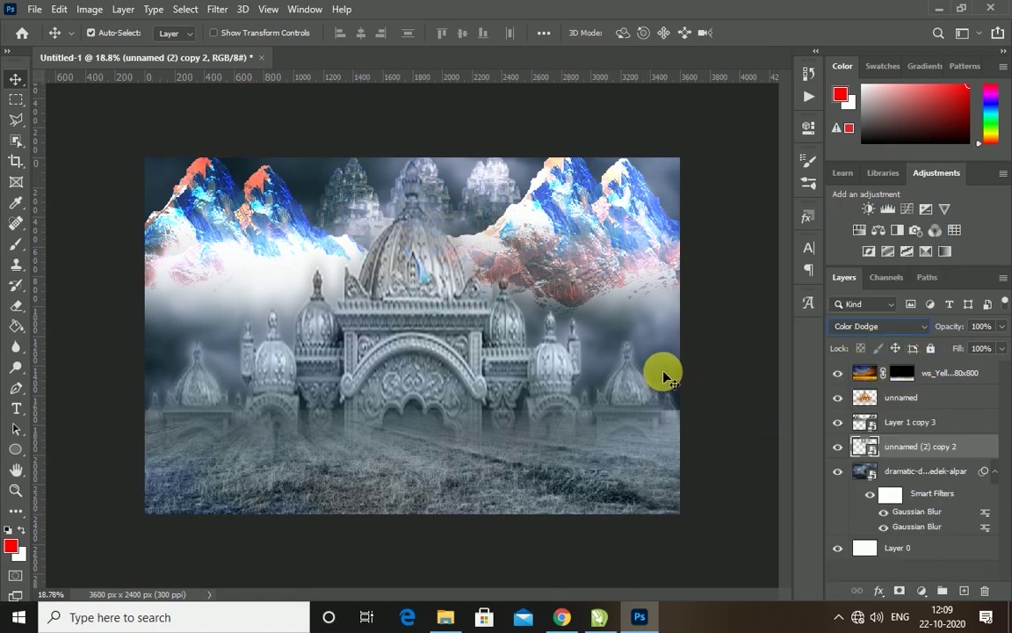
{"action": "left_click", "coordinate": [956, 376]}
{"action": "left_click", "coordinate": [970, 593]}
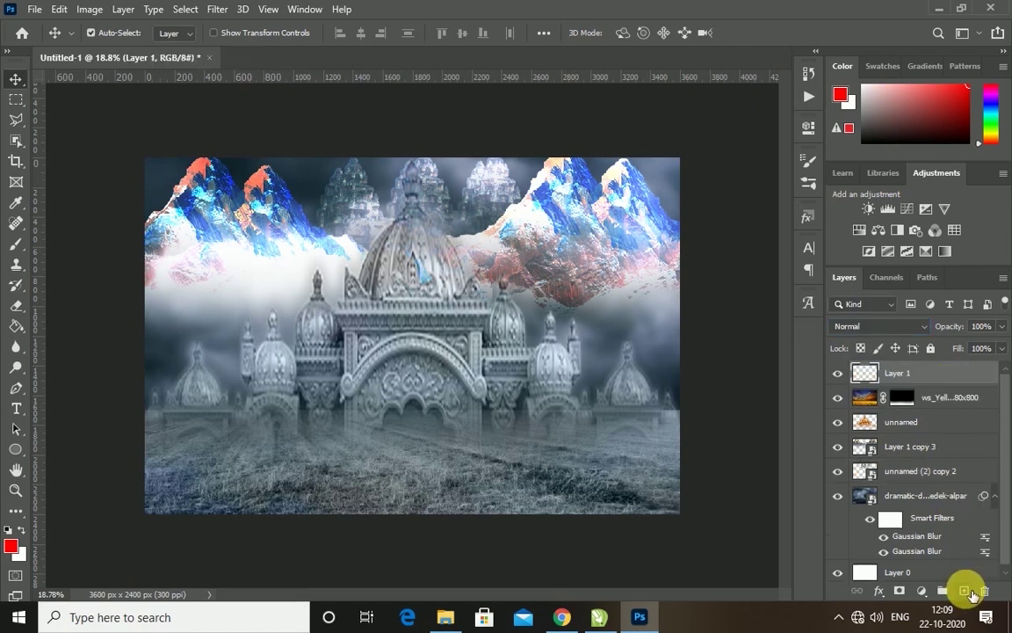
- Choose a large fog brush from the Free Fog Photoshop Brushes 3 set
{"action": "left_click", "coordinate": [18, 244]}
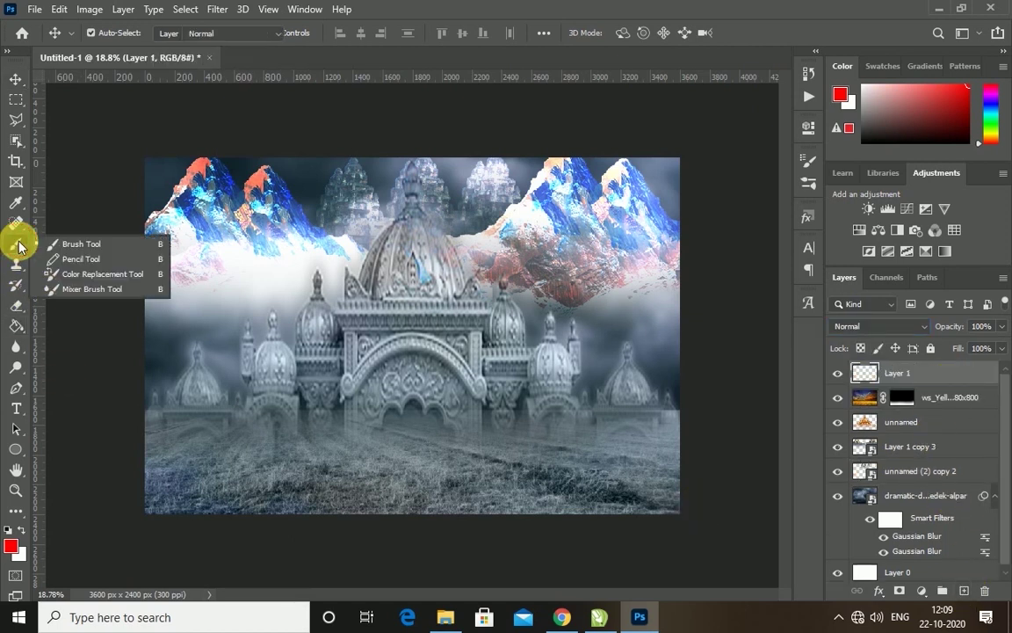
{"action": "left_click", "coordinate": [115, 39]}
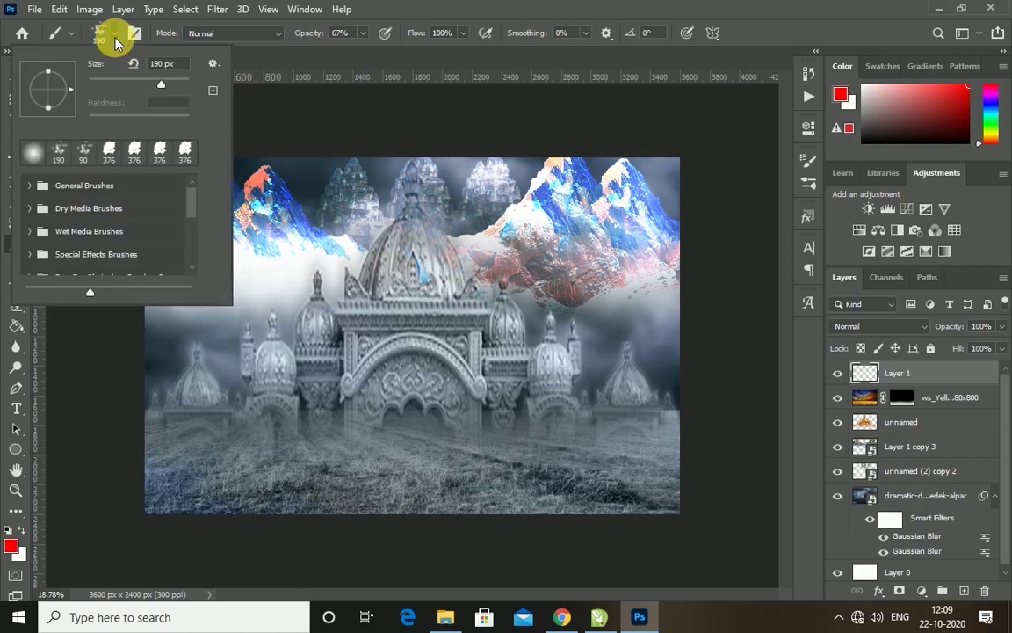
{"action": "scroll", "coordinate": [103, 237], "scroll_direction": "down", "scroll_amount": 2}
{"action": "scroll", "coordinate": [103, 240], "scroll_direction": "down", "scroll_amount": 1}
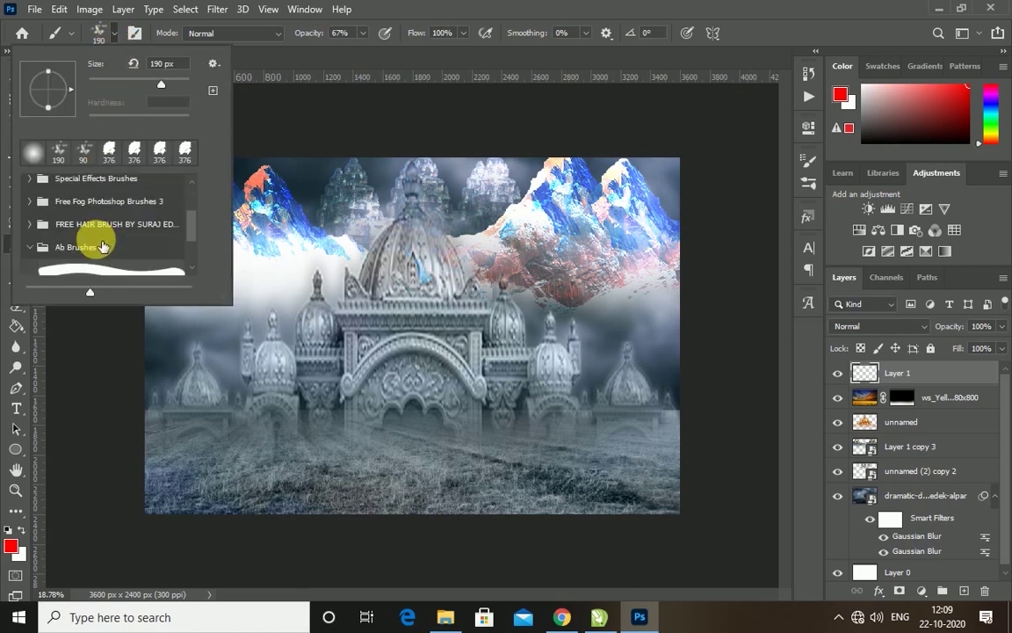
{"action": "left_click", "coordinate": [38, 253]}
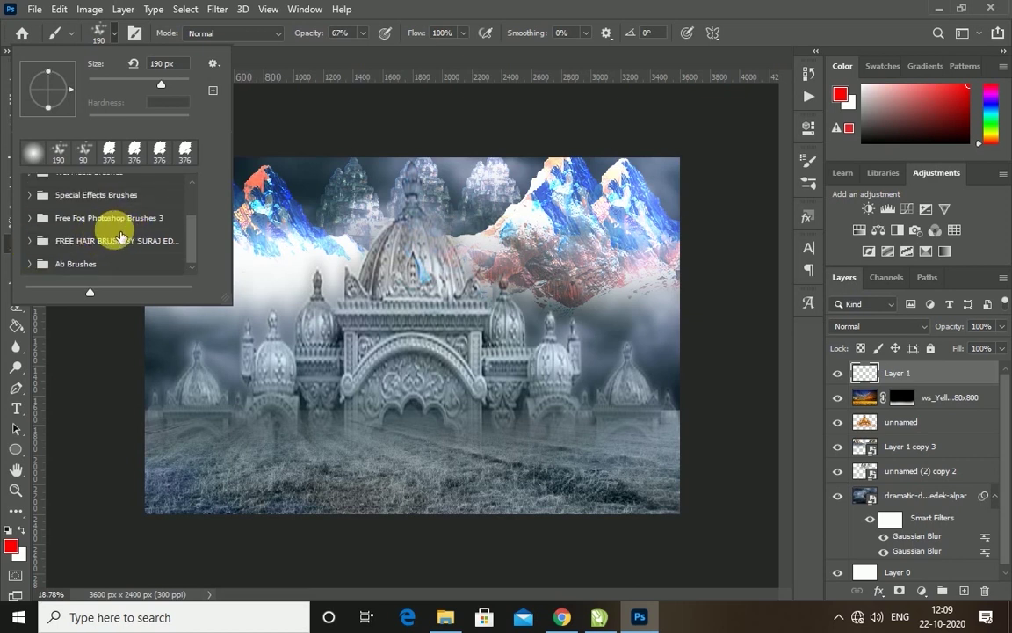
{"action": "left_click", "coordinate": [31, 217]}
{"action": "scroll", "coordinate": [124, 239], "scroll_direction": "down", "scroll_amount": 8}
{"action": "scroll", "coordinate": [128, 246], "scroll_direction": "down", "scroll_amount": 2}
{"action": "scroll", "coordinate": [183, 229], "scroll_direction": "down", "scroll_amount": 2}
{"action": "left_click", "coordinate": [132, 259]}
{"action": "scroll", "coordinate": [129, 226], "scroll_direction": "down", "scroll_amount": 2}
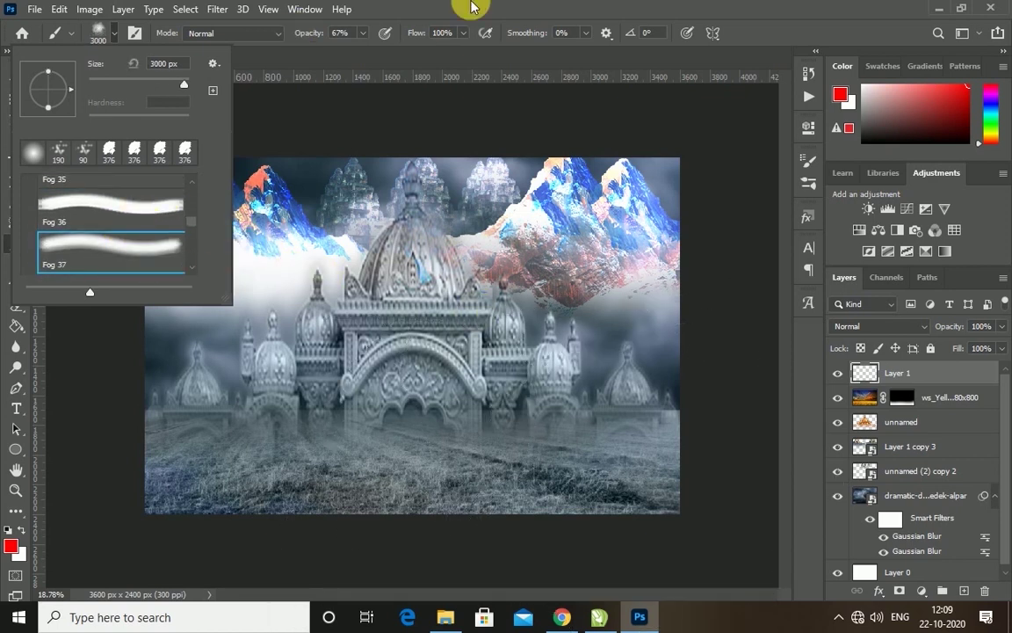
{"action": "left_click", "coordinate": [272, 32]}
- Paint light cyan 2000 px fog over the central gateway and copy it up-right
{"action": "left_click", "coordinate": [10, 545]}
{"action": "left_click", "coordinate": [795, 323]}
{"action": "left_click", "coordinate": [651, 260]}
{"action": "left_click", "coordinate": [640, 241]}
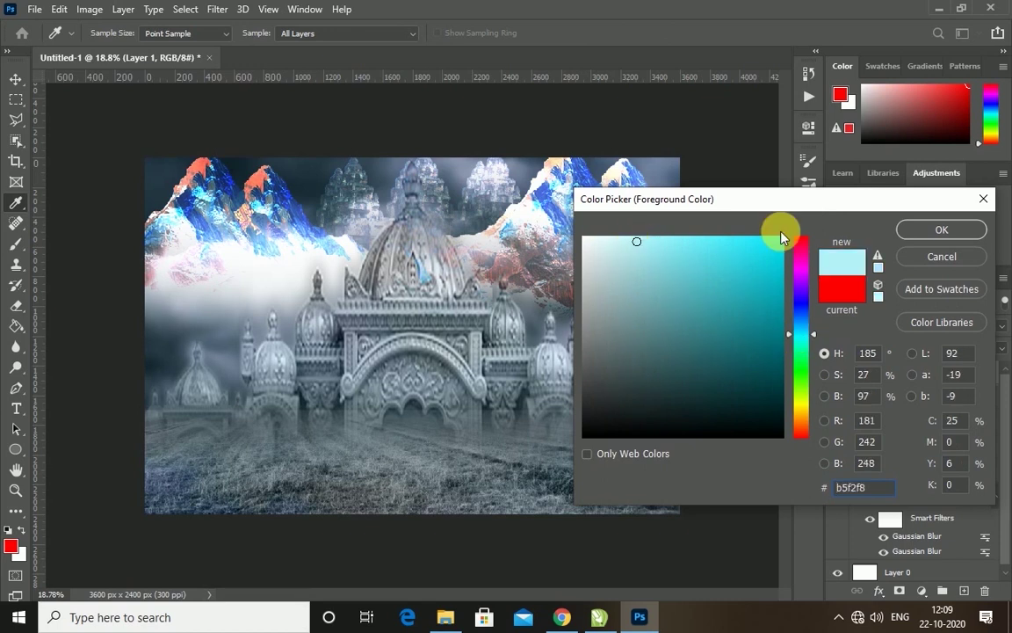
{"action": "key", "text": "Return"}
{"action": "key", "text": "bracketleft"}
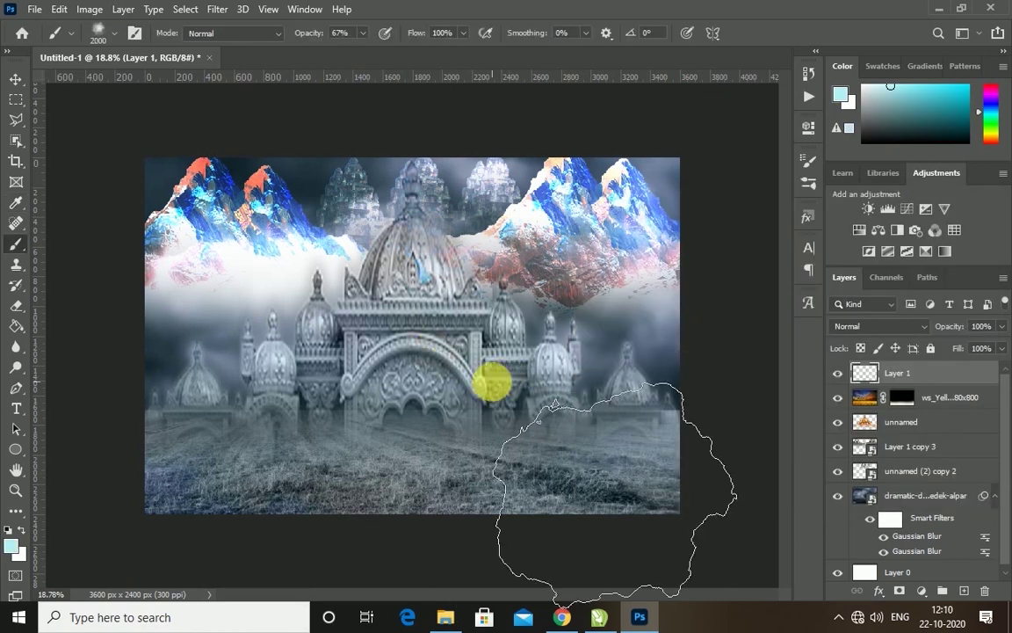
{"action": "left_click", "coordinate": [486, 380]}
{"action": "key", "text": "v"}
{"action": "key", "text": "ctrl+j"}
{"action": "mouse_move", "coordinate": [468, 379]}
{"action": "left_mouse_down"}
{"action": "mouse_move", "coordinate": [626, 211]}
{"action": "mouse_move", "coordinate": [413, 181]}
{"action": "mouse_move", "coordinate": [396, 197]}
{"action": "mouse_move", "coordinate": [231, 193]}
{"action": "mouse_move", "coordinate": [218, 367]}
{"action": "mouse_move", "coordinate": [208, 373]}
{"action": "mouse_move", "coordinate": [271, 524]}
{"action": "mouse_move", "coordinate": [339, 536]}
{"action": "mouse_move", "coordinate": [466, 493]}
{"action": "mouse_move", "coordinate": [550, 515]}
{"action": "left_mouse_up"}
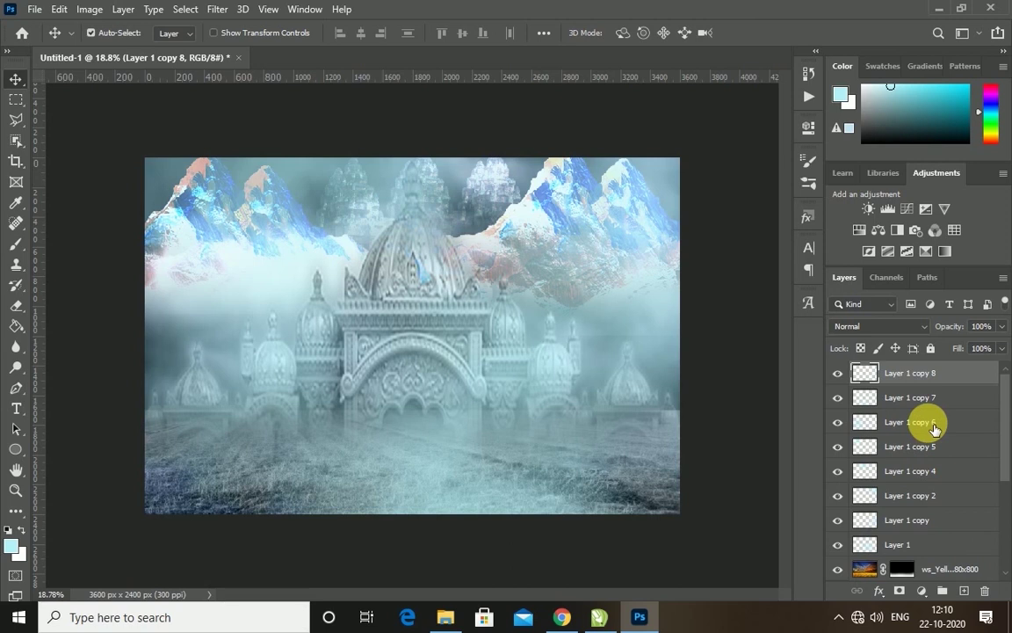
- Combine all the fog copy layers into one smart object, Layer 1 copy 8
{"action": "left_click", "coordinate": [926, 397], "text": "ctrl"}
{"action": "left_click", "coordinate": [927, 422], "text": "ctrl"}
{"action": "left_click", "coordinate": [929, 446], "text": "ctrl"}
{"action": "left_click", "coordinate": [931, 471], "text": "ctrl"}
{"action": "left_click", "coordinate": [936, 495], "text": "ctrl"}
{"action": "left_click", "coordinate": [940, 520], "text": "ctrl"}
{"action": "right_click", "coordinate": [942, 549]}
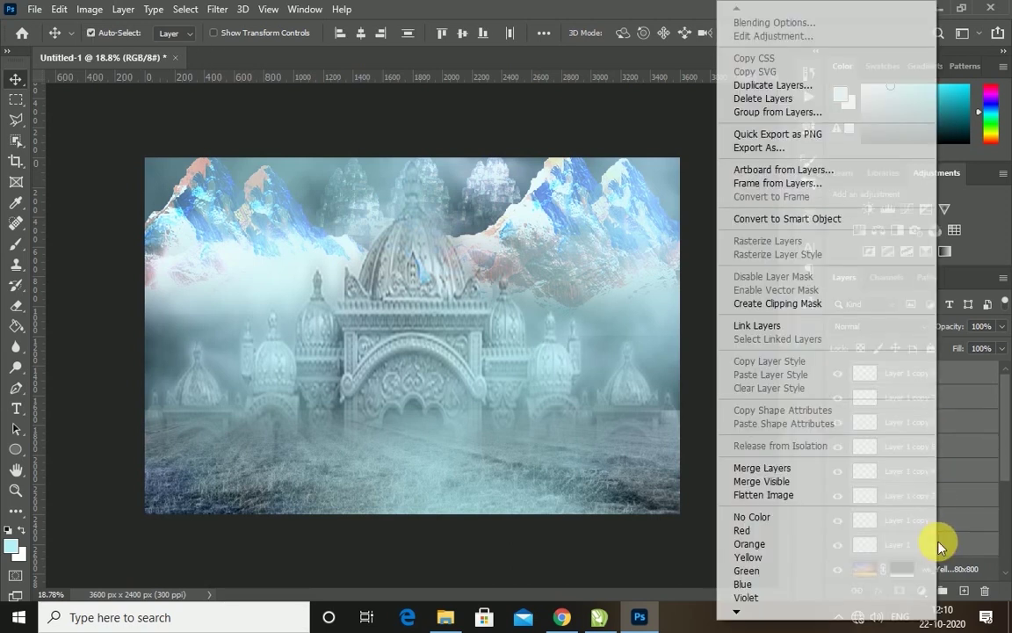
{"action": "left_click", "coordinate": [773, 220]}
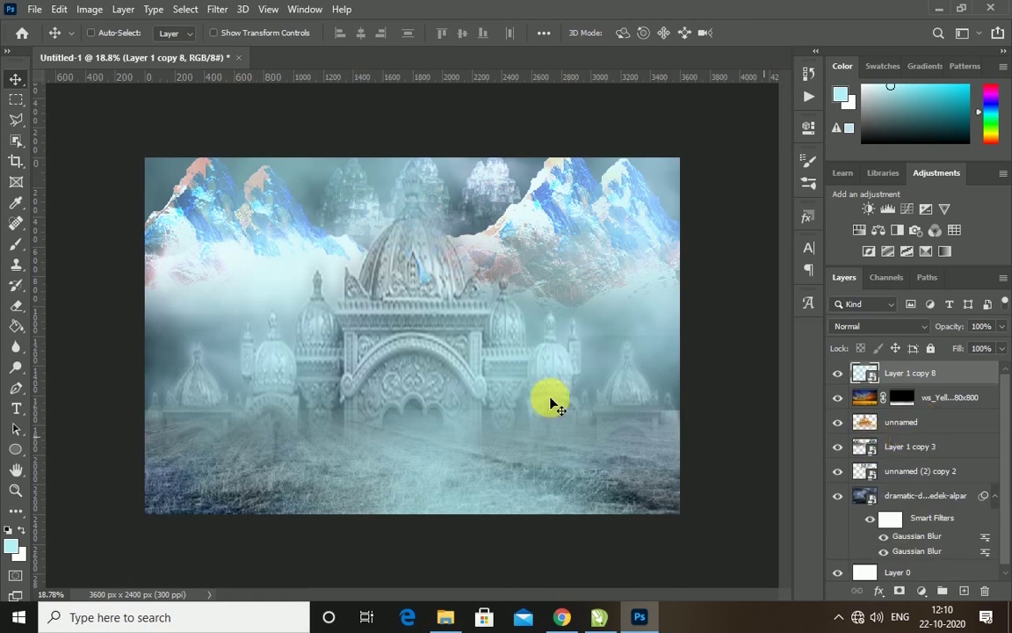
{"action": "left_click", "coordinate": [493, 327], "text": "ctrl"}
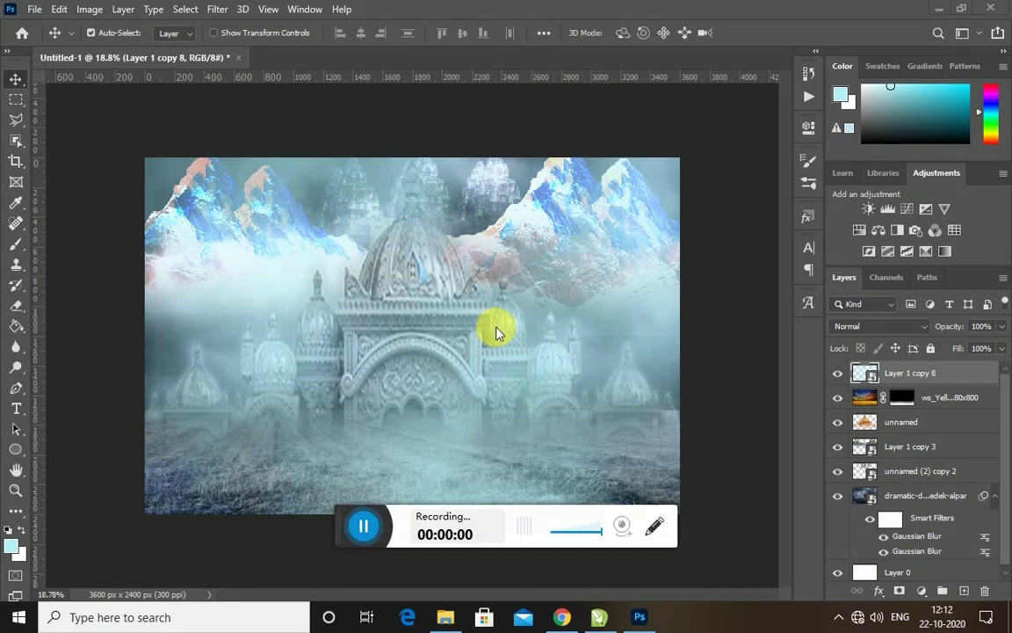
- Bring in the dark fiery castle image and stretch it to nearly fill the canvas
{"action": "left_click", "coordinate": [444, 615]}
{"action": "mouse_move", "coordinate": [949, 279]}
{"action": "left_mouse_down"}
{"action": "mouse_move", "coordinate": [644, 618]}
{"action": "mouse_move", "coordinate": [420, 374]}
{"action": "left_mouse_up"}
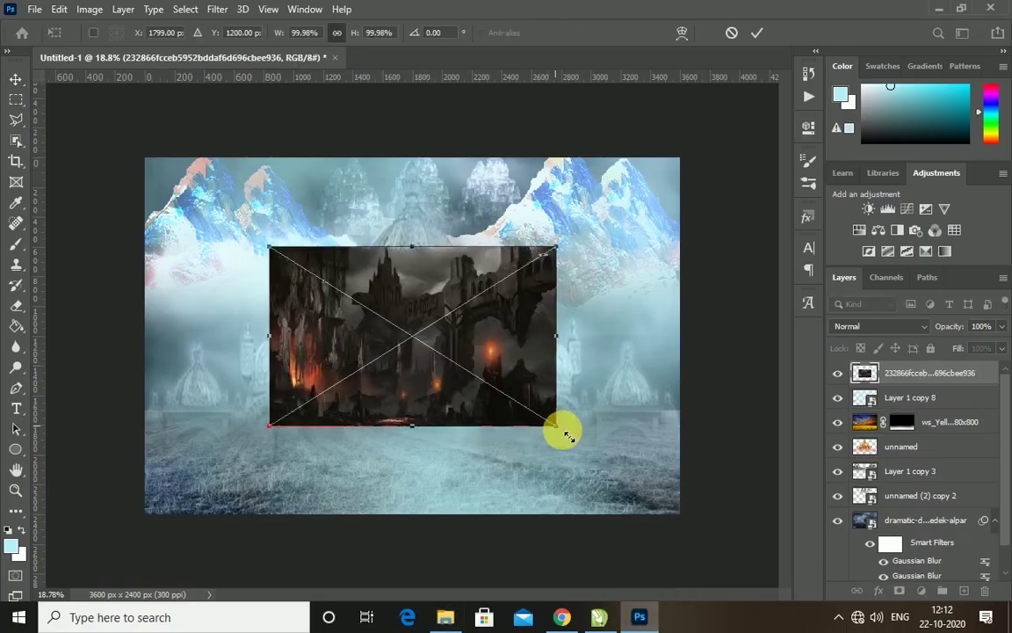
{"action": "left_click_drag", "start_coordinate": [554, 424], "coordinate": [665, 518]}
{"action": "left_click_drag", "start_coordinate": [667, 245], "coordinate": [685, 226]}
{"action": "mouse_move", "coordinate": [272, 223]}
{"action": "left_mouse_down"}
{"action": "mouse_move", "coordinate": [173, 161]}
{"action": "mouse_move", "coordinate": [146, 158]}
{"action": "left_mouse_up"}
{"action": "key", "text": "Return"}
- Set the castle layer to Screen and stretch it taller past the top edge
{"action": "left_click", "coordinate": [866, 326]}
{"action": "left_click", "coordinate": [865, 343]}
{"action": "key", "text": "ctrl+t"}
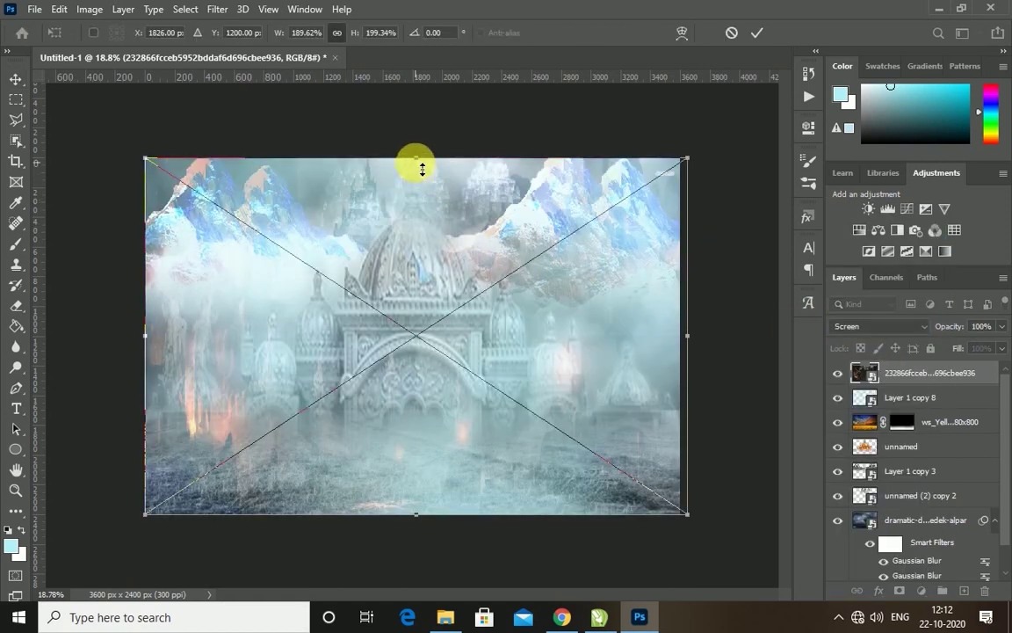
{"action": "left_click_drag", "start_coordinate": [422, 161], "coordinate": [418, 131]}
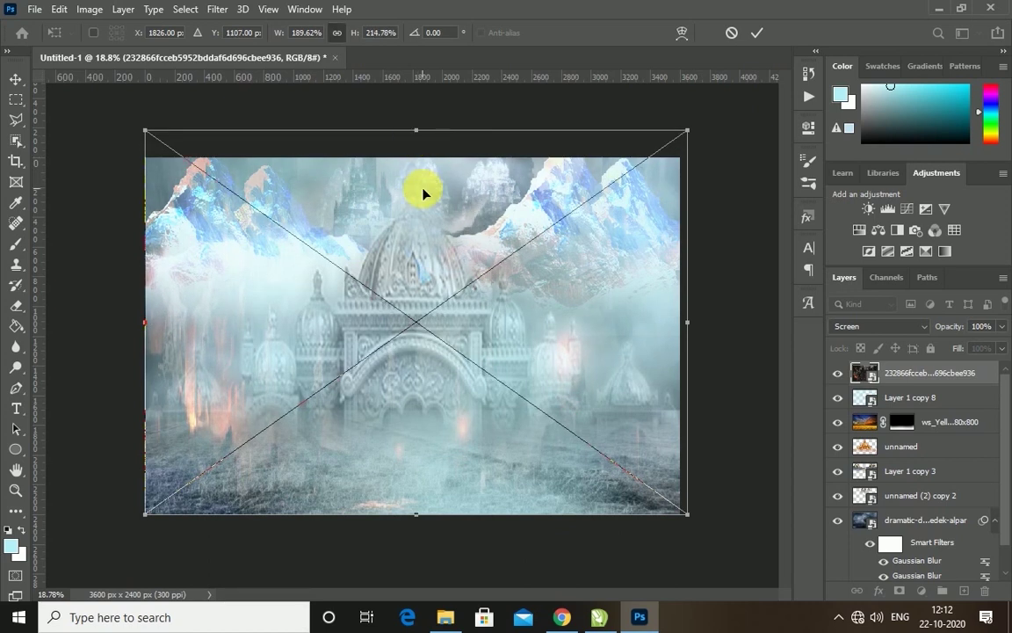
{"action": "key", "text": "Return"}
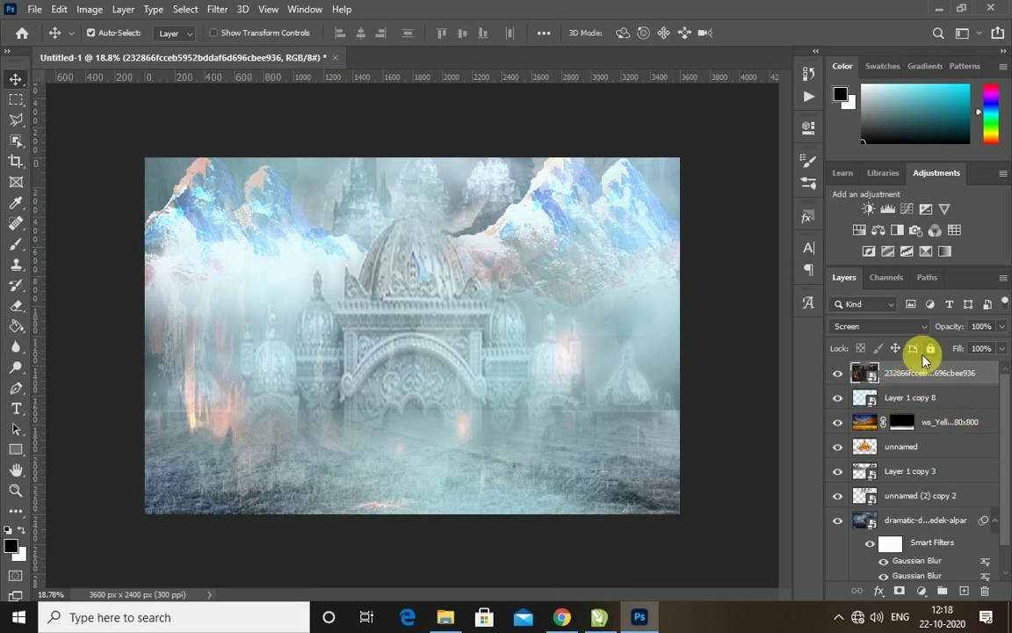
- Paint a soft pure red (ff0000) patch over the dome on a new layer
{"action": "key", "text": "d"}
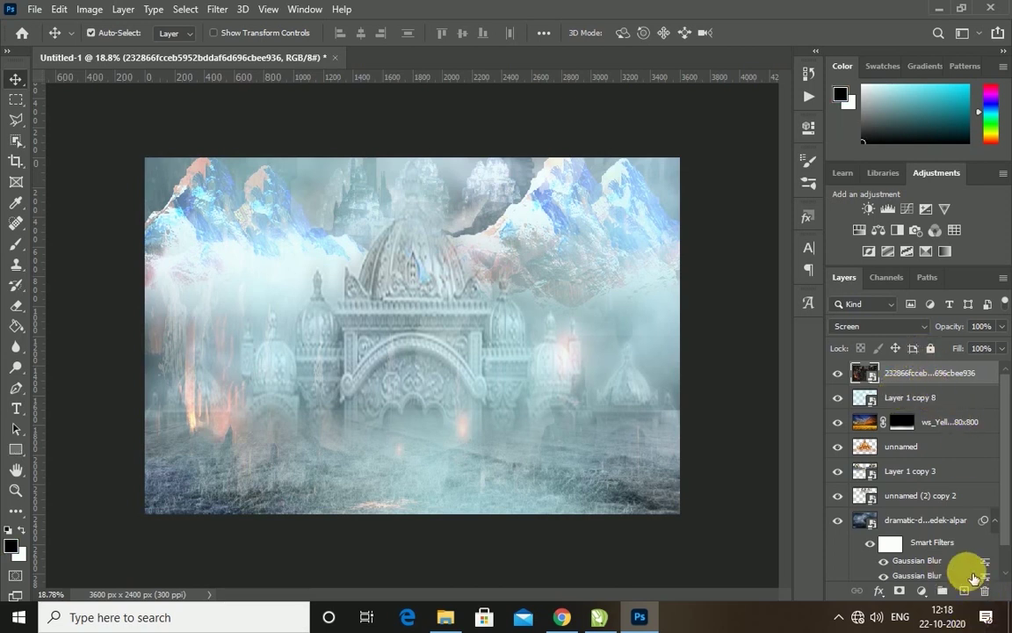
{"action": "left_click", "coordinate": [966, 590]}
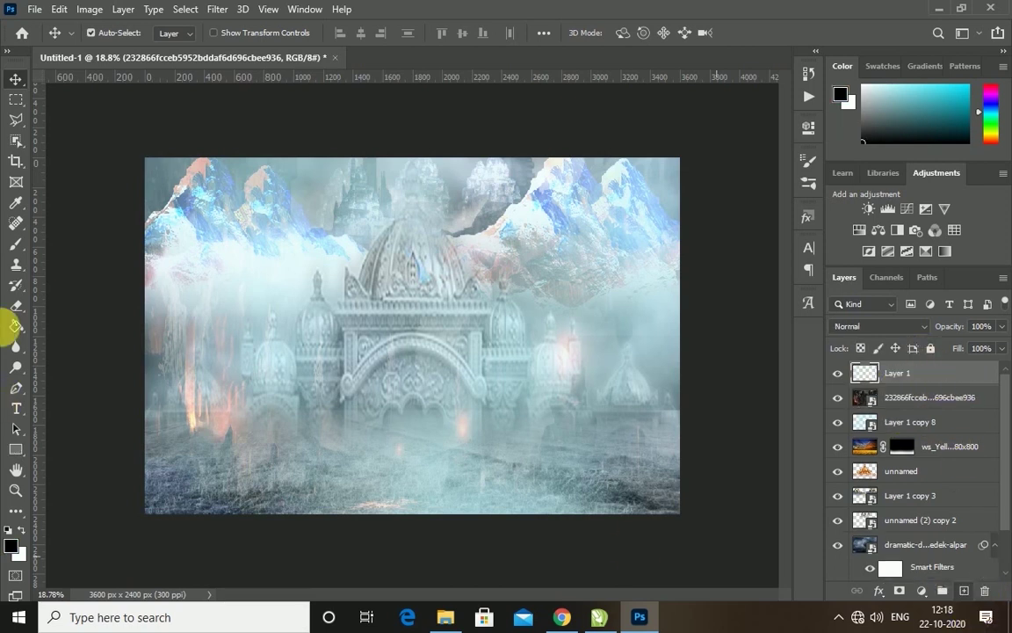
{"action": "left_click", "coordinate": [16, 243]}
{"action": "left_click", "coordinate": [12, 546]}
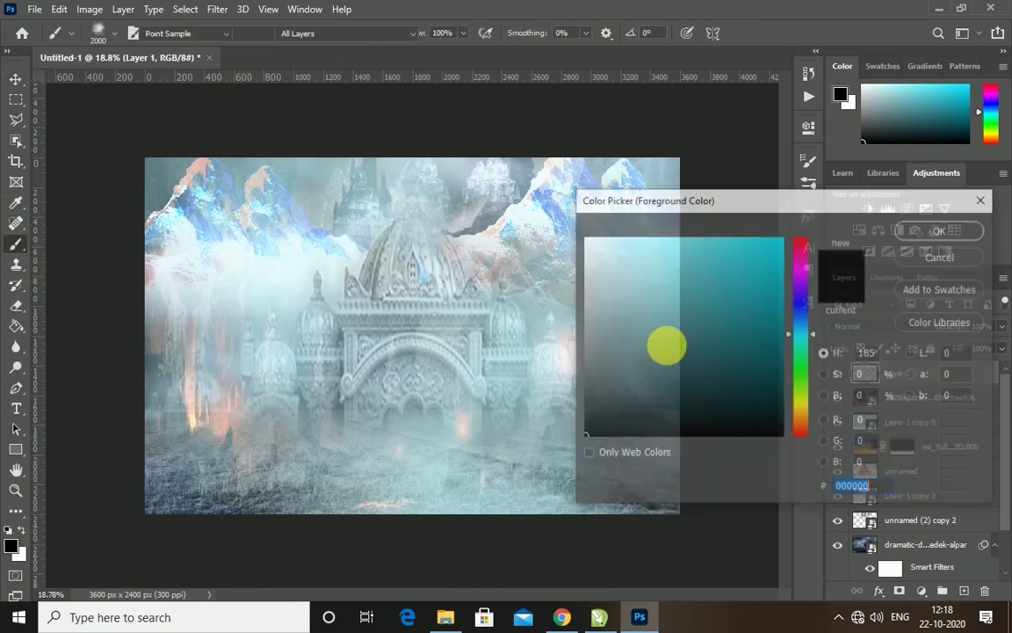
{"action": "mouse_move", "coordinate": [795, 268]}
{"action": "left_mouse_down"}
{"action": "mouse_move", "coordinate": [799, 235]}
{"action": "mouse_move", "coordinate": [791, 234]}
{"action": "left_mouse_up"}
{"action": "left_click", "coordinate": [938, 231]}
{"action": "left_click", "coordinate": [387, 321]}
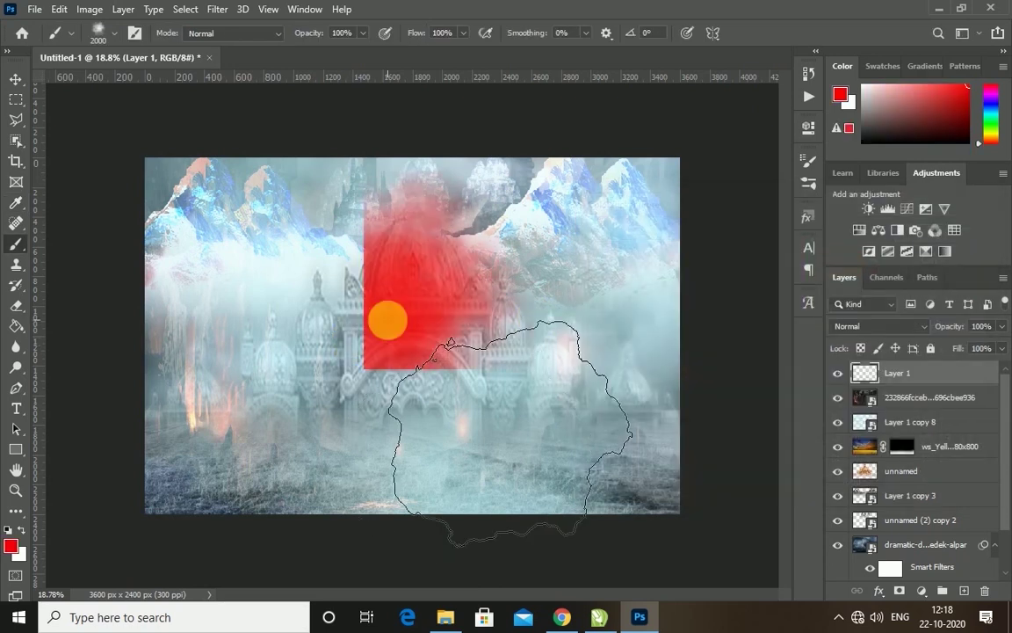
{"action": "key", "text": "ctrl+d"}
- Enlarge the red patch and spread copies across the whole canvas
{"action": "key", "text": "v"}
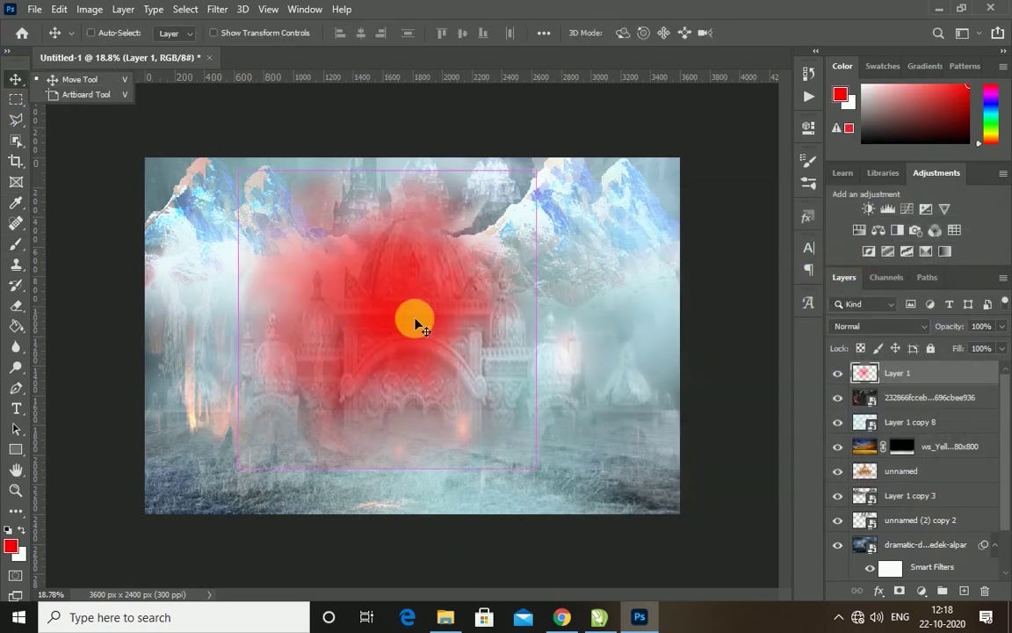
{"action": "key", "text": "ctrl+t"}
{"action": "left_click_drag", "start_coordinate": [388, 469], "coordinate": [388, 145]}
{"action": "left_click_drag", "start_coordinate": [238, 319], "coordinate": [45, 334]}
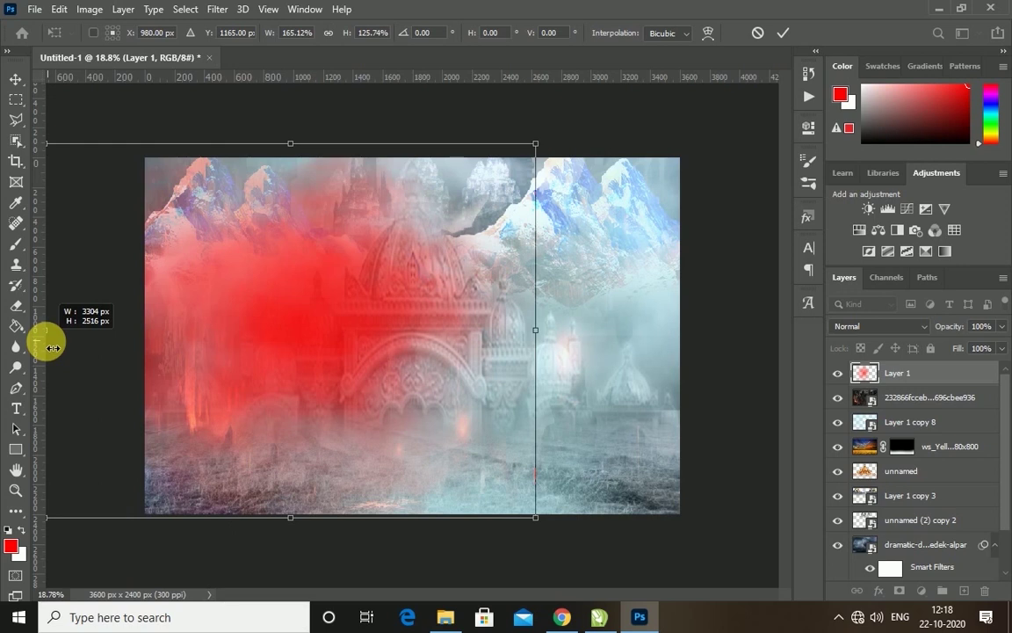
{"action": "key", "text": "Return"}
{"action": "mouse_move", "coordinate": [304, 345]}
{"action": "left_mouse_down"}
{"action": "mouse_move", "coordinate": [332, 479]}
{"action": "mouse_move", "coordinate": [615, 229]}
{"action": "mouse_move", "coordinate": [640, 475]}
{"action": "mouse_move", "coordinate": [593, 434]}
{"action": "left_mouse_up"}
{"action": "left_click", "coordinate": [926, 402]}
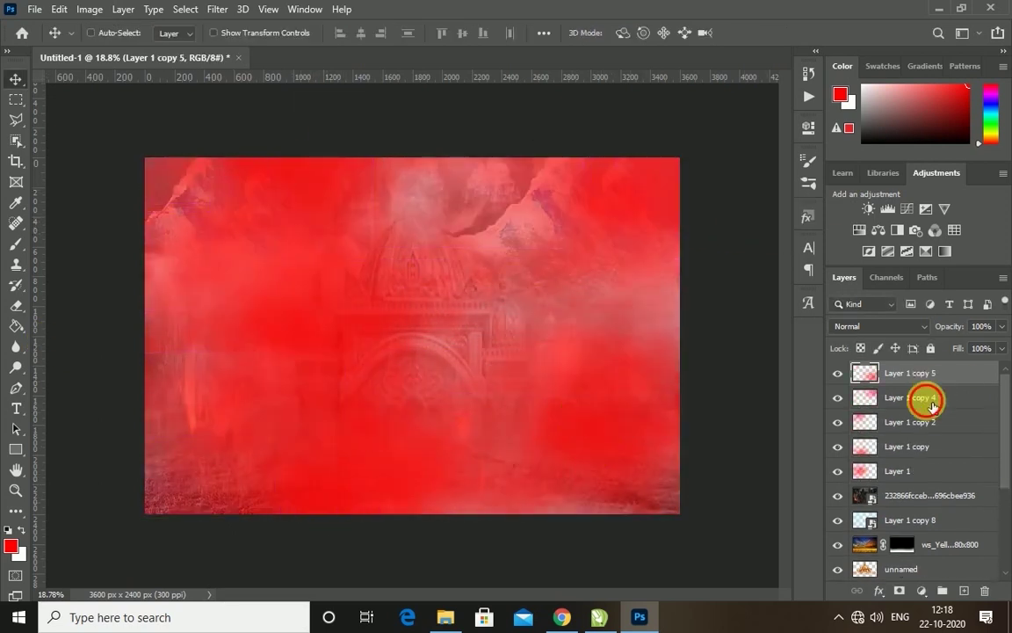
- Combine the red patch layers into one smart object
{"action": "left_click", "coordinate": [929, 468], "text": "shift"}
{"action": "right_click", "coordinate": [928, 468]}
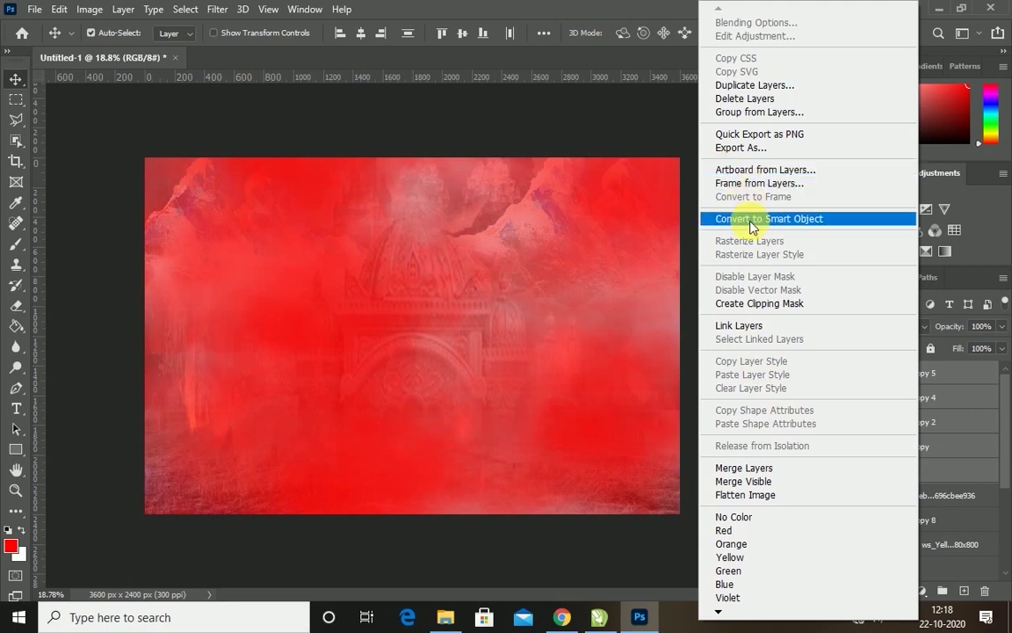
{"action": "left_click", "coordinate": [752, 223]}
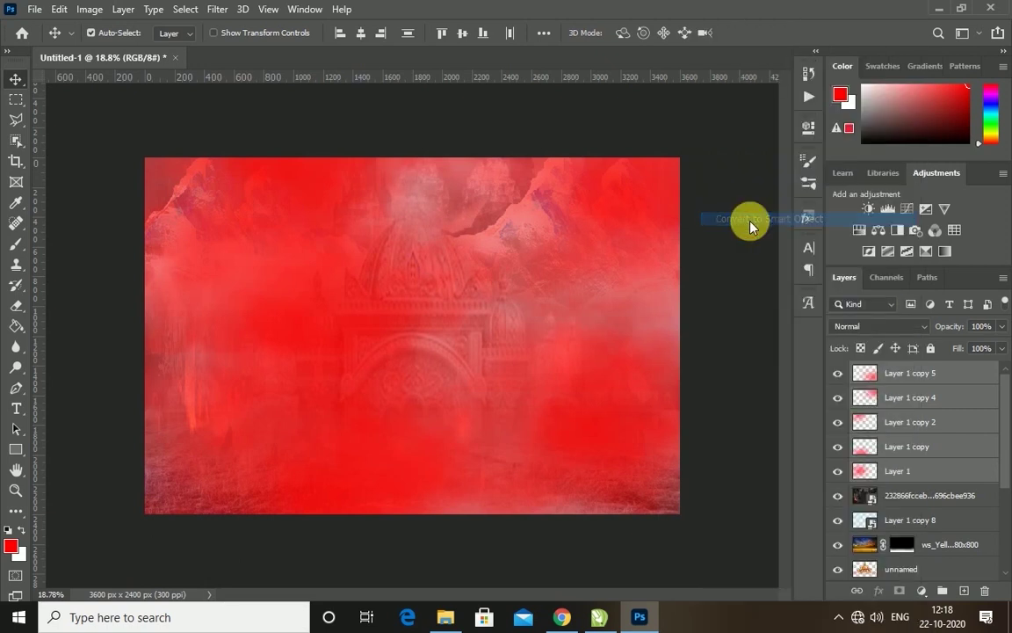
- Step through blend modes to apply Color to the red layer, then switch to Downloads
{"action": "left_click", "coordinate": [876, 327]}
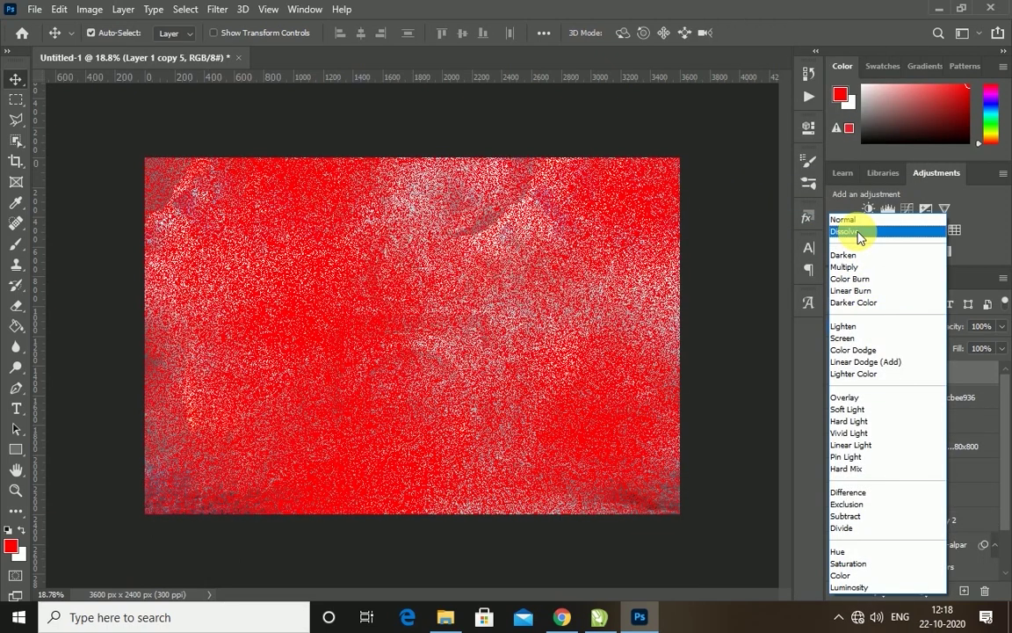
{"action": "key", "text": "Down"}
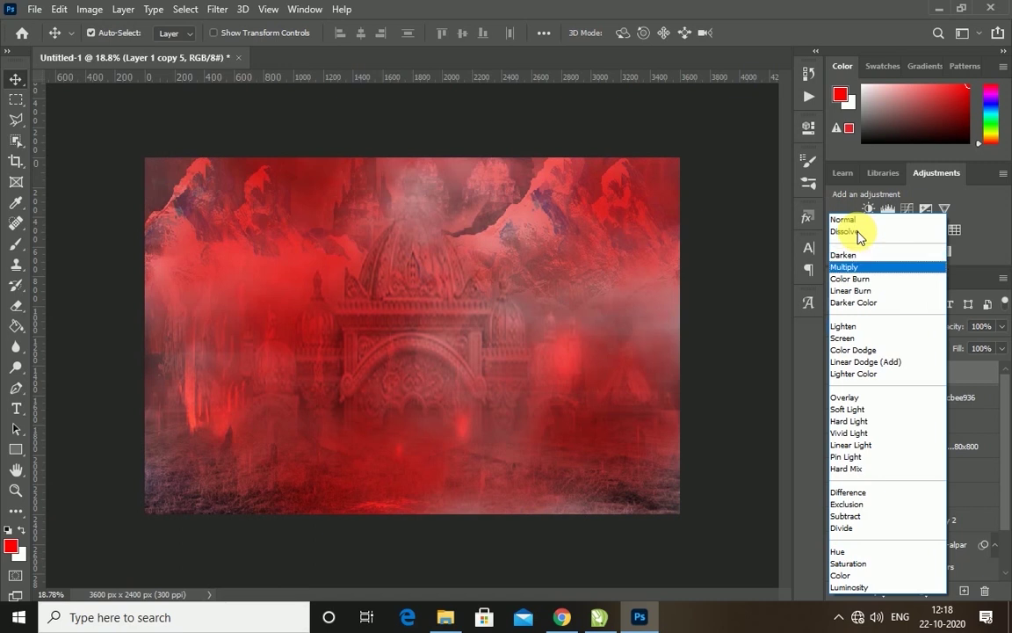
{"action": "key", "text": "Down"}
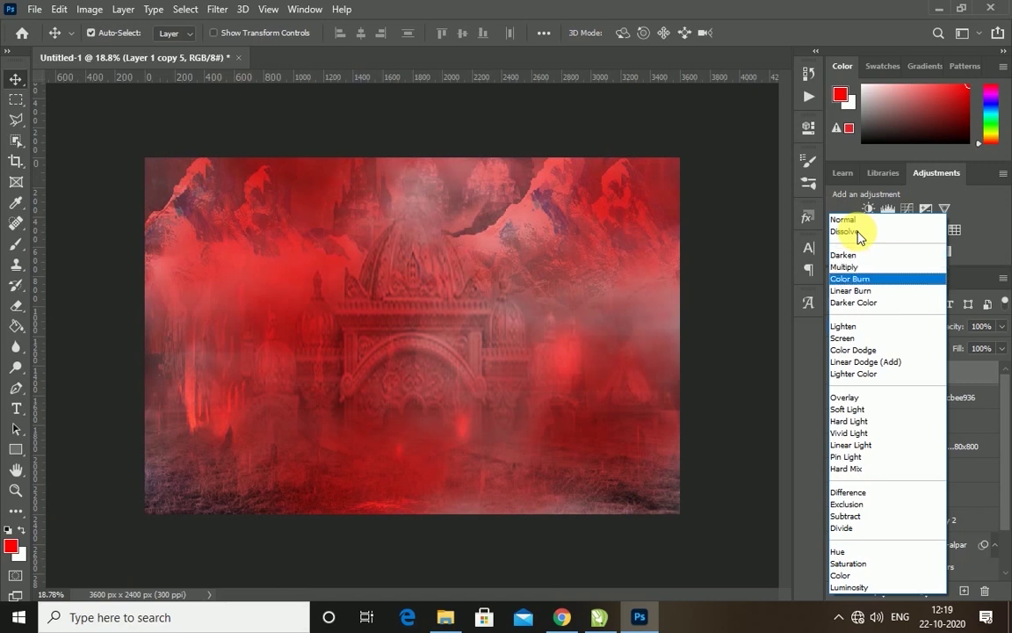
{"action": "key", "text": "Down"}
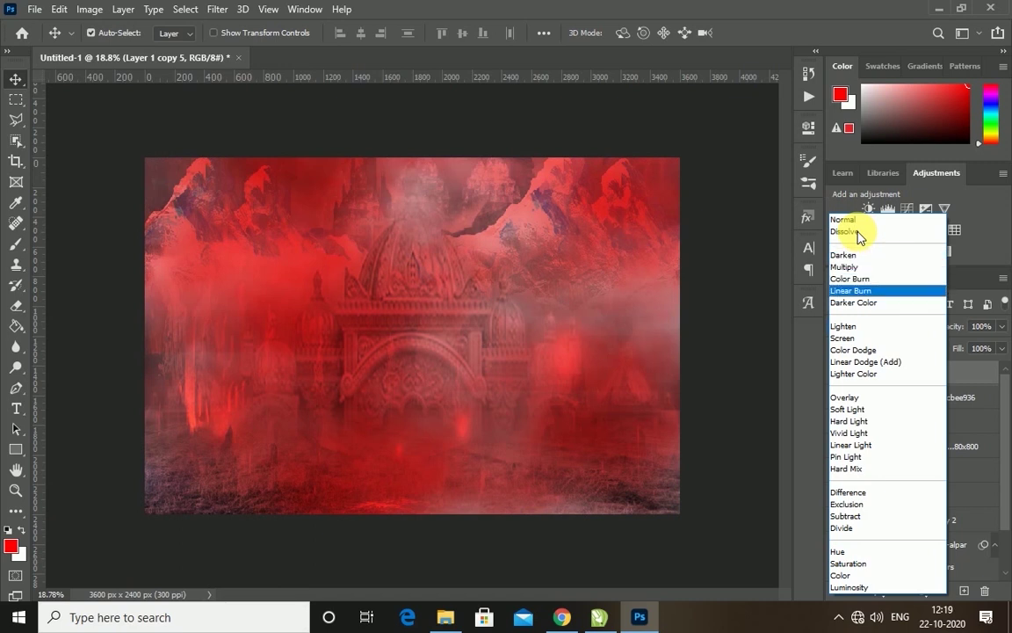
{"action": "key", "text": "Down"}
{"action": "key", "text": "Down"}
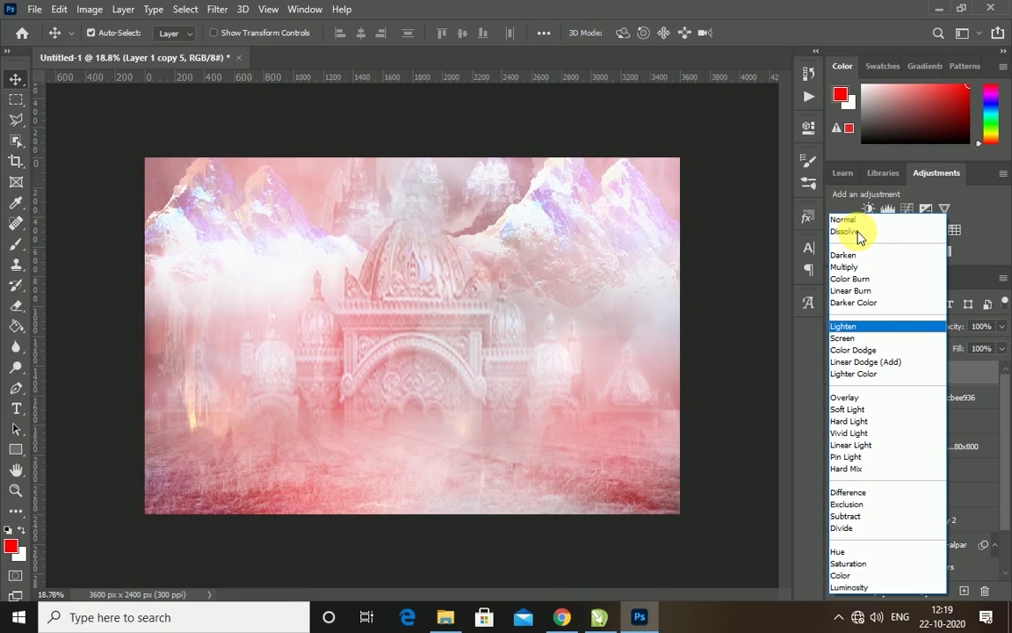
{"action": "key", "text": "Down"}
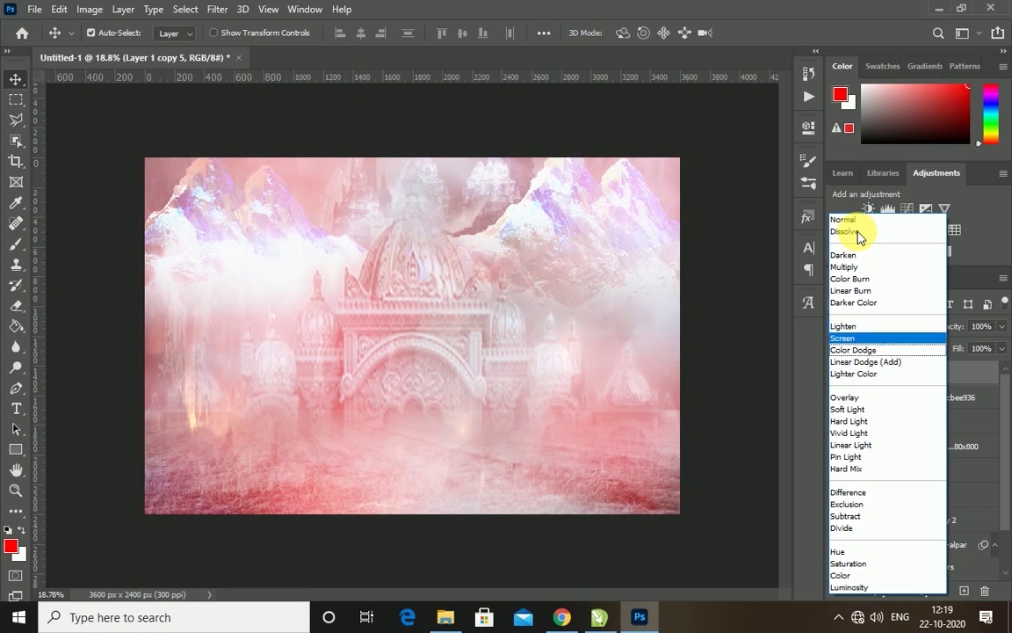
{"action": "key", "text": "Down"}
{"action": "key", "text": "Down"}
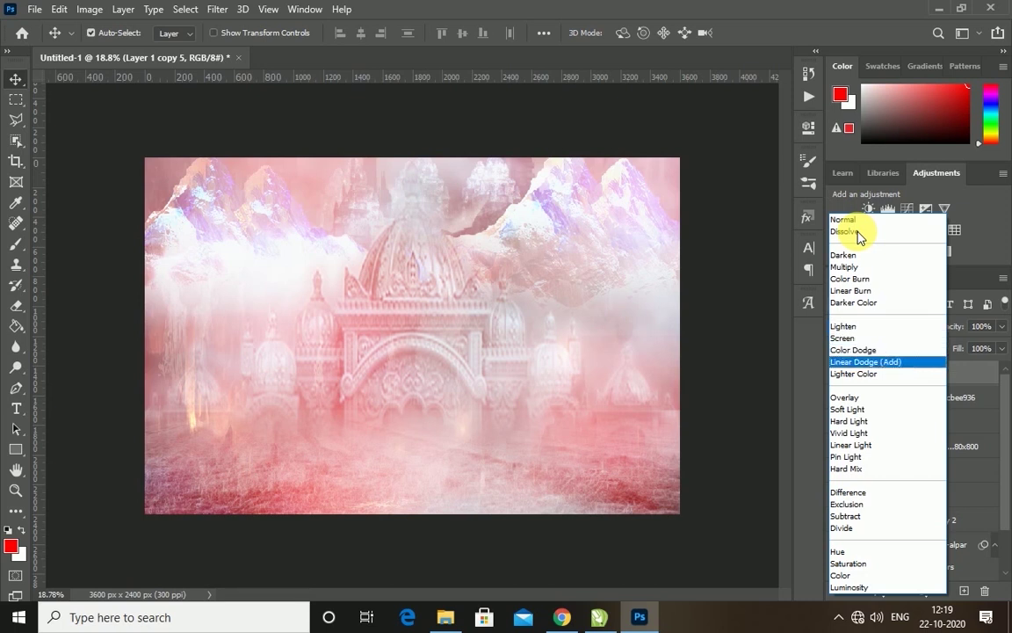
{"action": "key", "text": "Down"}
{"action": "key", "text": "Down"}
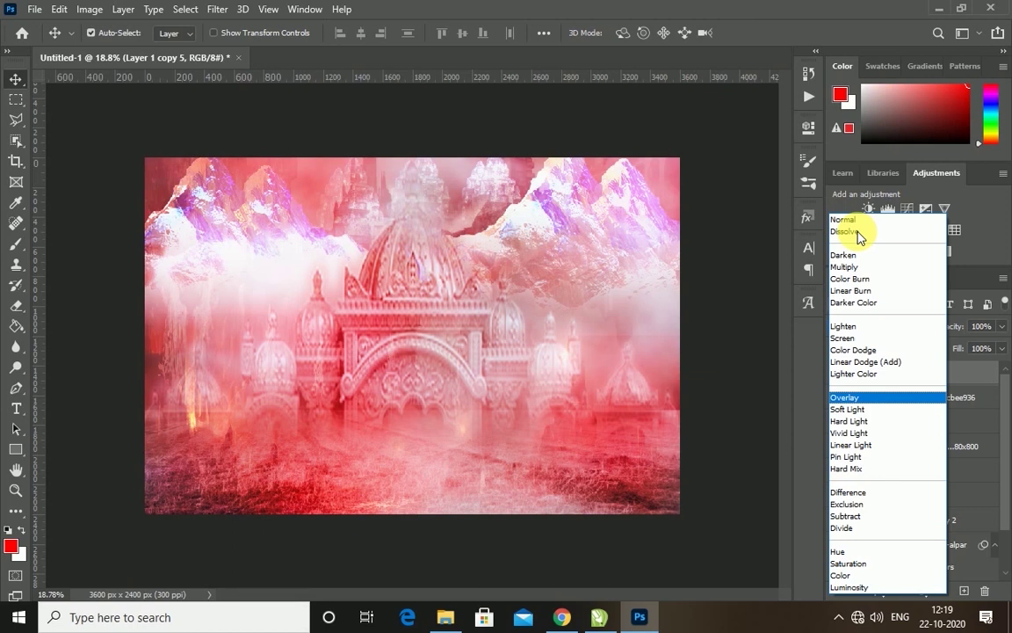
{"action": "key", "text": "Down"}
{"action": "key", "text": "Down"}
{"action": "key", "text": "Down"}
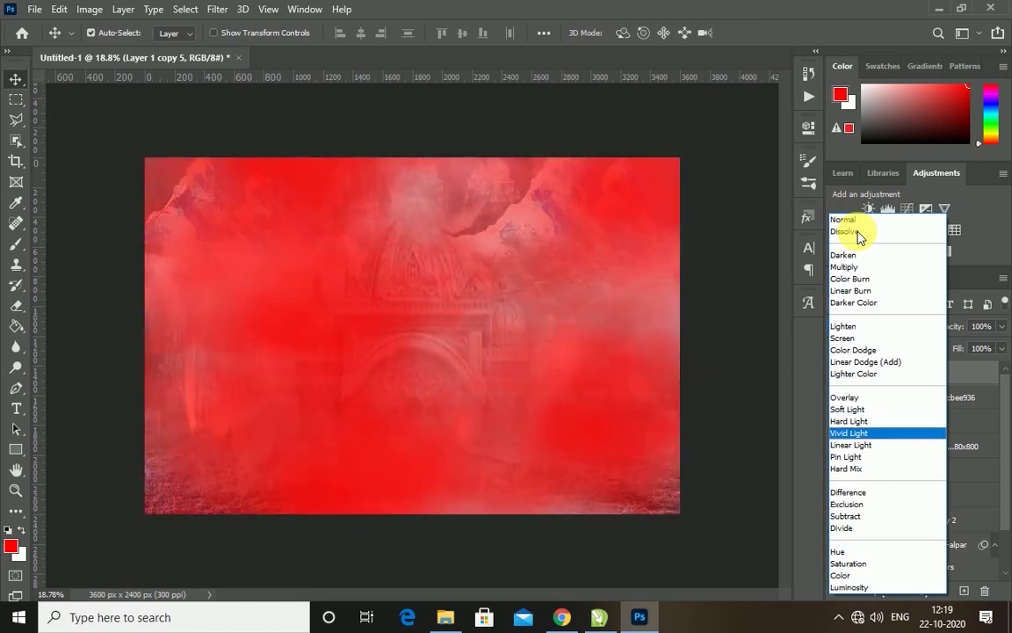
{"action": "key", "text": "Down"}
{"action": "key", "text": "Down"}
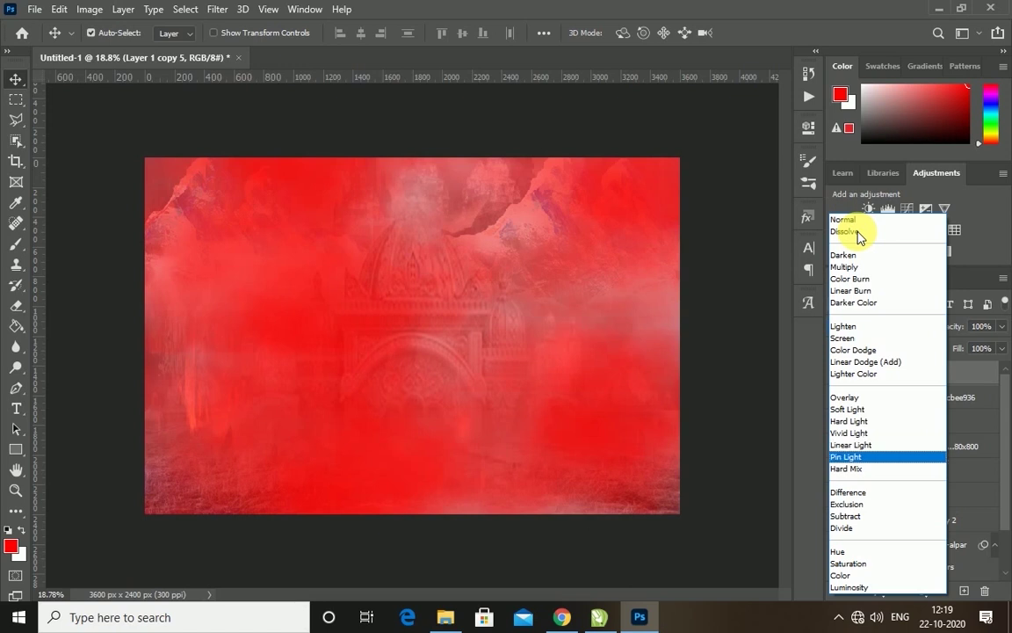
{"action": "key", "text": "Down"}
{"action": "key", "text": "Down"}
{"action": "key", "text": "Down"}
{"action": "key", "text": "Down"}
{"action": "key", "text": "Down"}
{"action": "key", "text": "Down"}
{"action": "key", "text": "Down"}
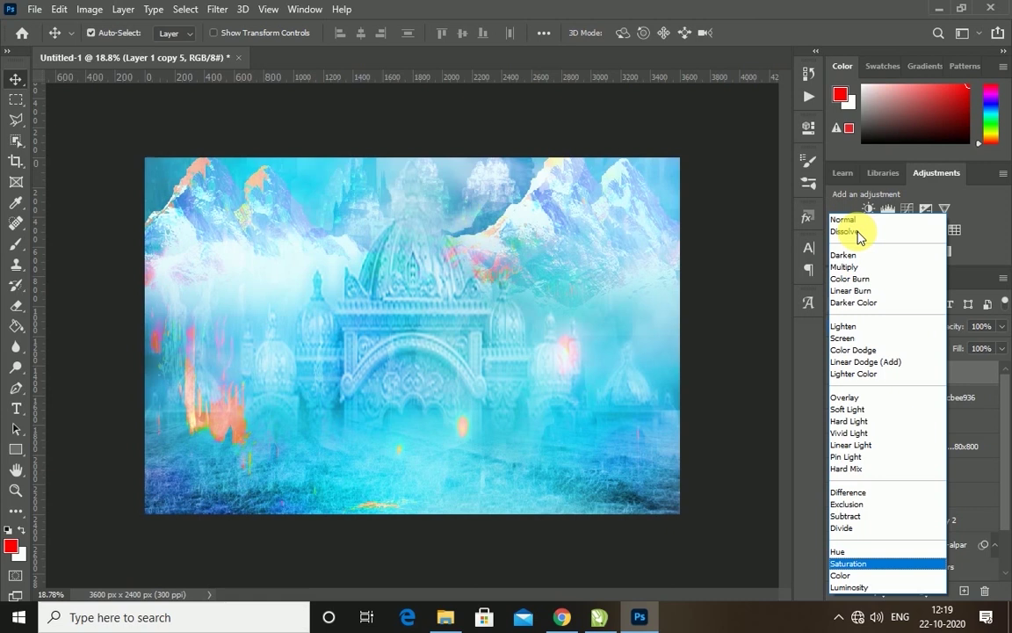
{"action": "key", "text": "Down"}
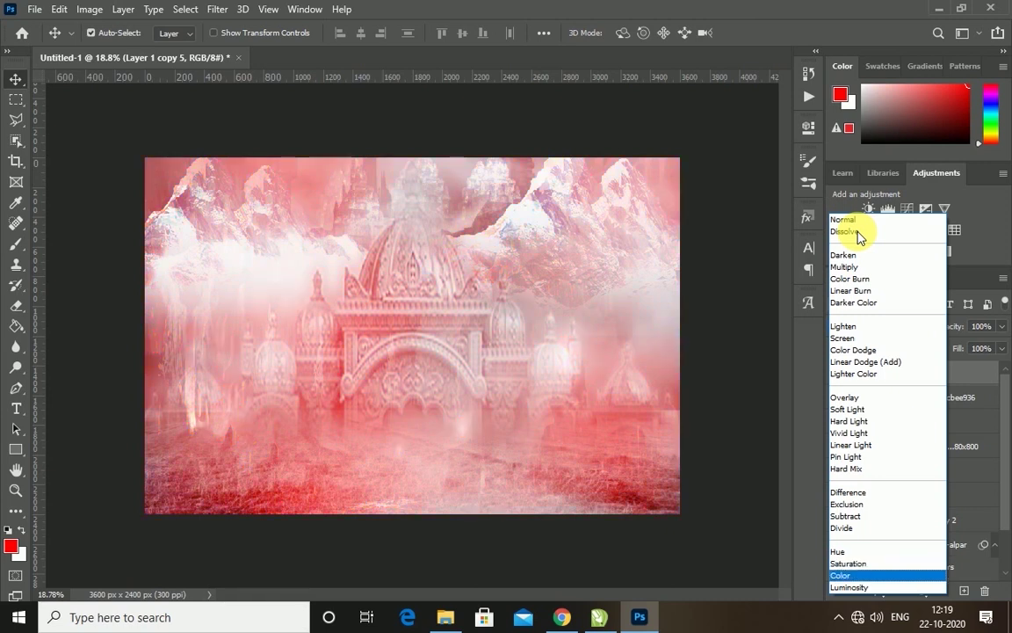
{"action": "key", "text": "Return"}
{"action": "key", "text": "alt+Tab"}
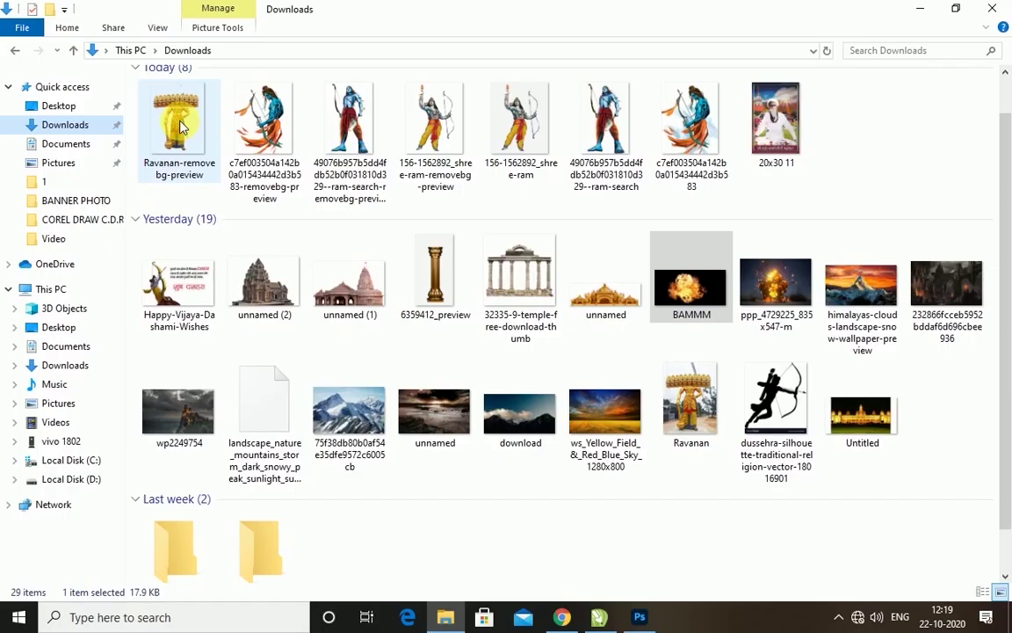
- Place the Ravanan-removebg-preview cutout on the poster's right side, scaled down
{"action": "left_click", "coordinate": [640, 615]}
{"action": "left_click_drag", "start_coordinate": [309, 379], "coordinate": [355, 388]}
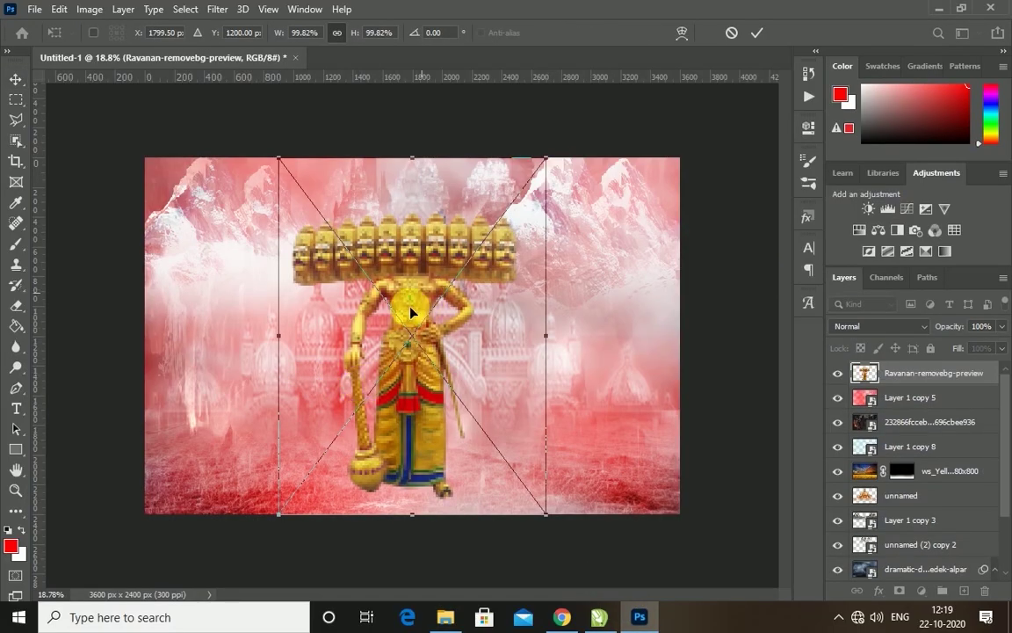
{"action": "left_click_drag", "start_coordinate": [288, 346], "coordinate": [689, 219]}
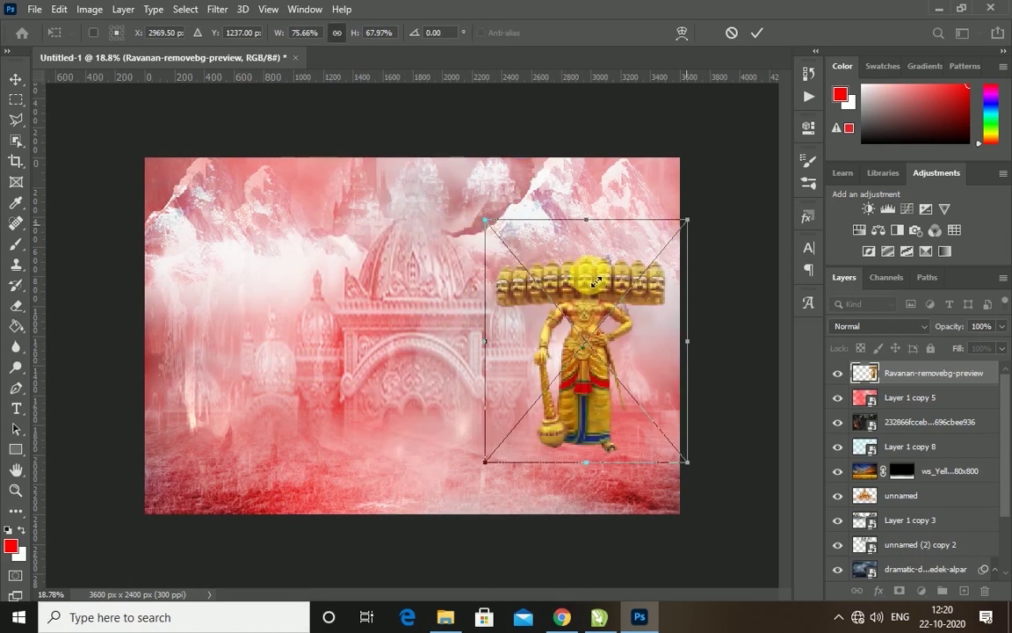
{"action": "key", "text": "Return"}
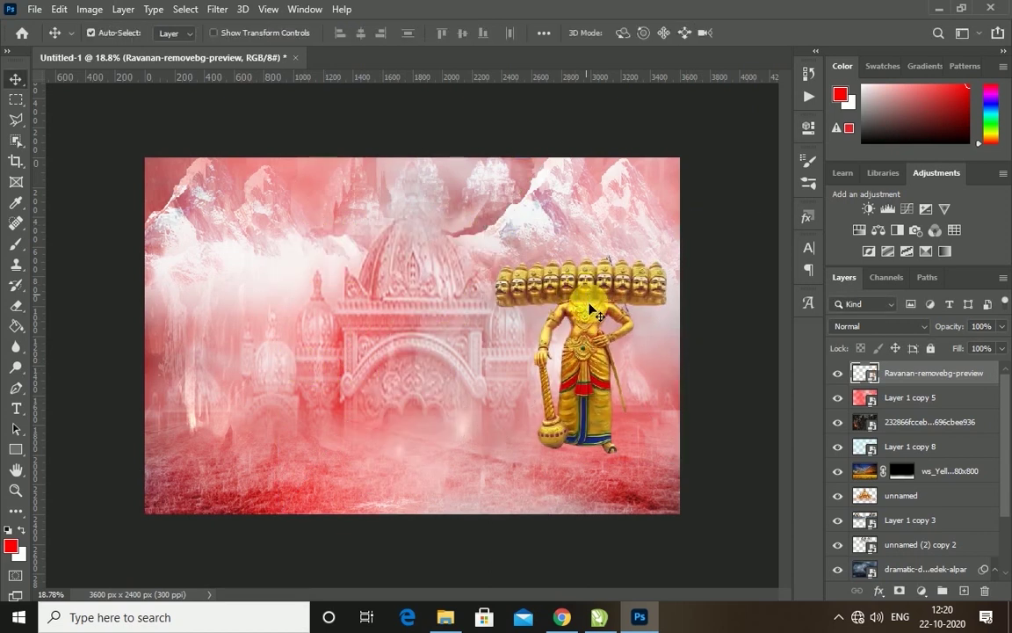
- Make the Ravanan figure slimmer with Free Transform, then bring up Hue/Saturation for it
{"action": "key", "text": "ctrl"}
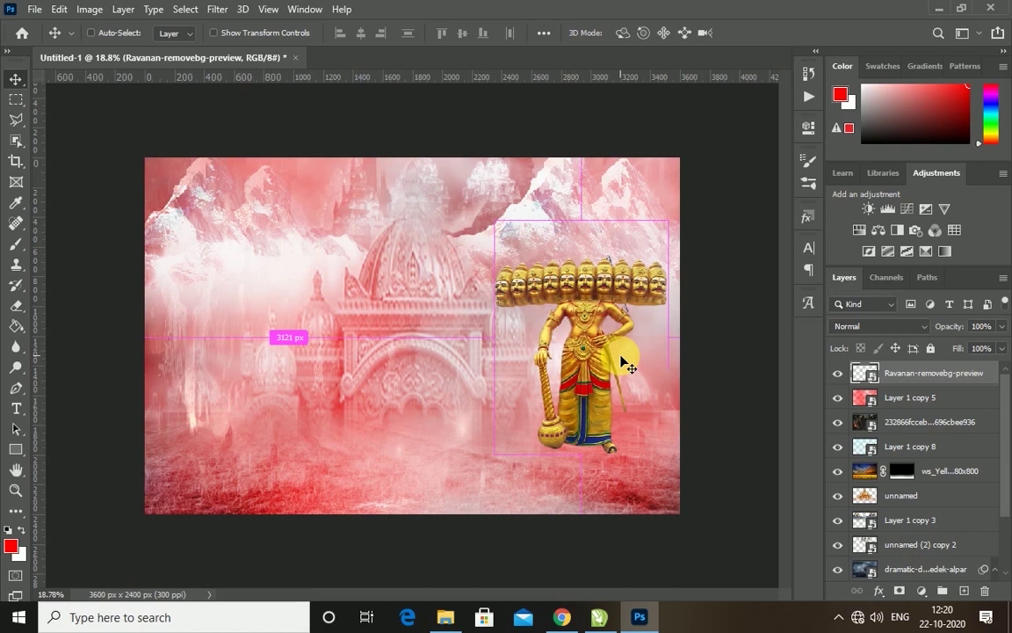
{"action": "key", "text": "ctrl+t"}
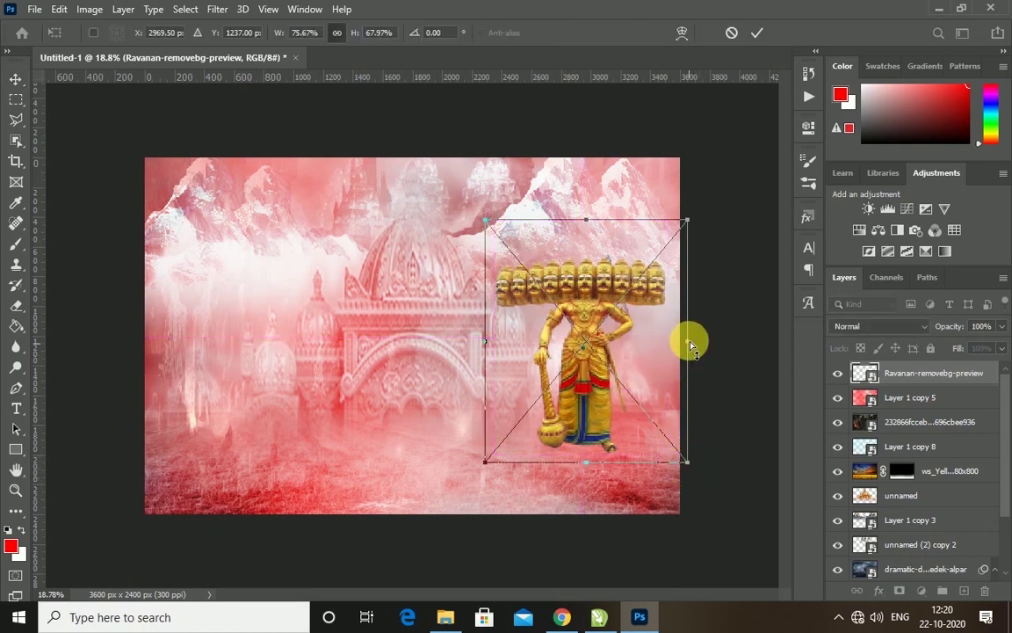
{"action": "mouse_move", "coordinate": [687, 341]}
{"action": "left_mouse_down"}
{"action": "mouse_move", "coordinate": [603, 392]}
{"action": "mouse_move", "coordinate": [656, 356]}
{"action": "left_mouse_up"}
{"action": "mouse_move", "coordinate": [485, 341]}
{"action": "left_mouse_down"}
{"action": "mouse_move", "coordinate": [484, 359]}
{"action": "mouse_move", "coordinate": [560, 355]}
{"action": "left_mouse_up"}
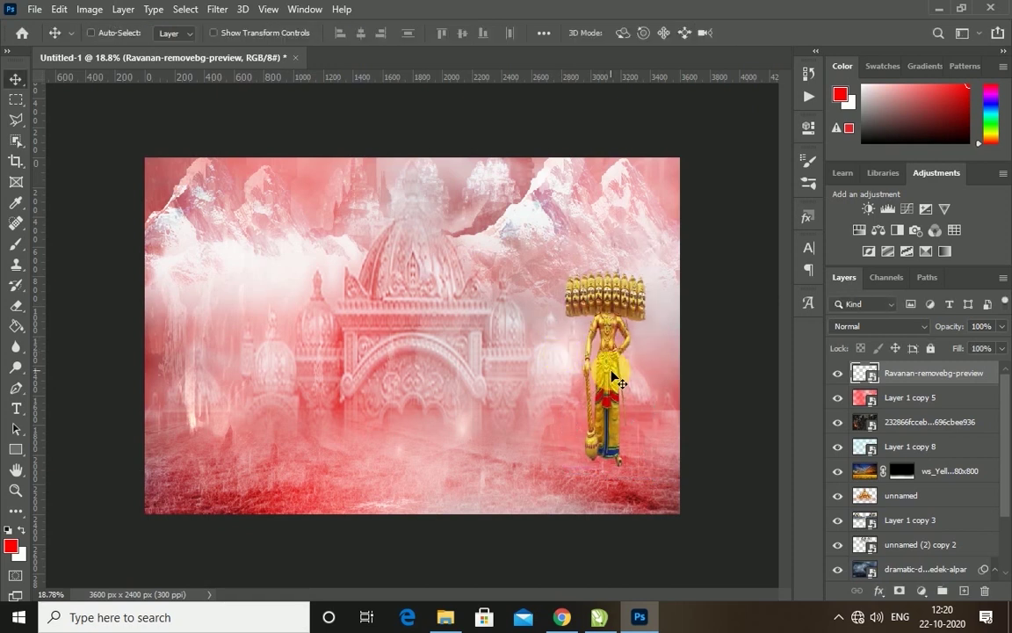
{"action": "left_click_drag", "start_coordinate": [656, 357], "coordinate": [687, 365]}
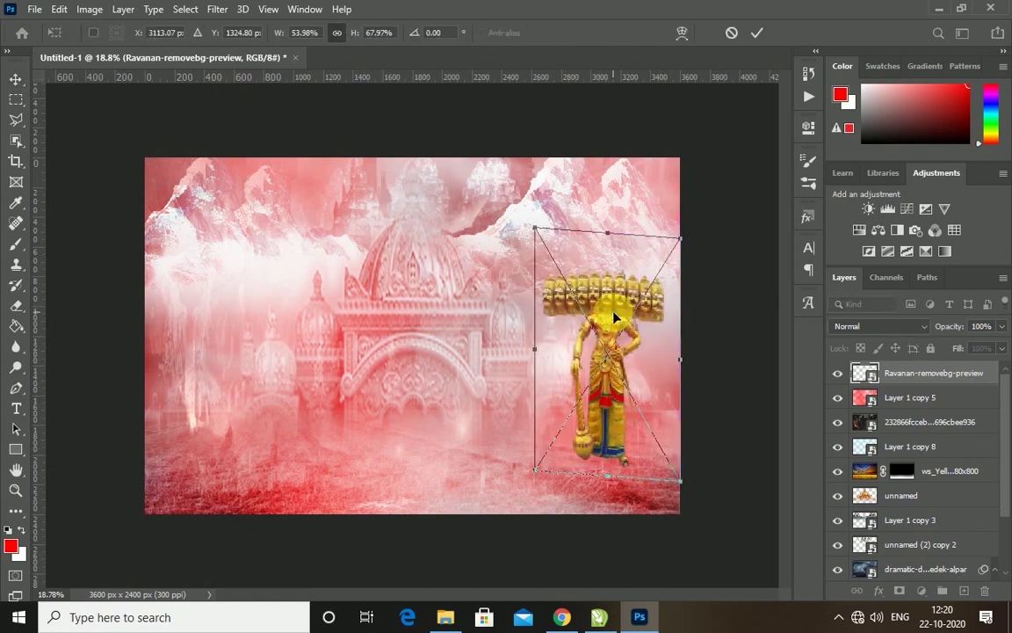
{"action": "key", "text": "Return"}
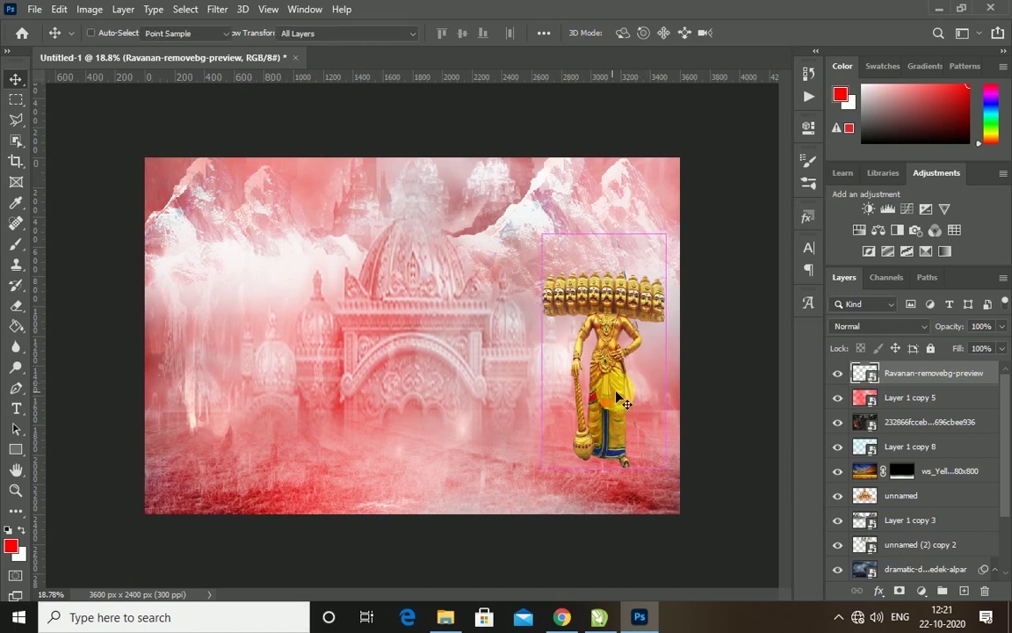
{"action": "key", "text": "ctrl+u"}
{"action": "left_click_drag", "start_coordinate": [546, 104], "coordinate": [314, 140]}
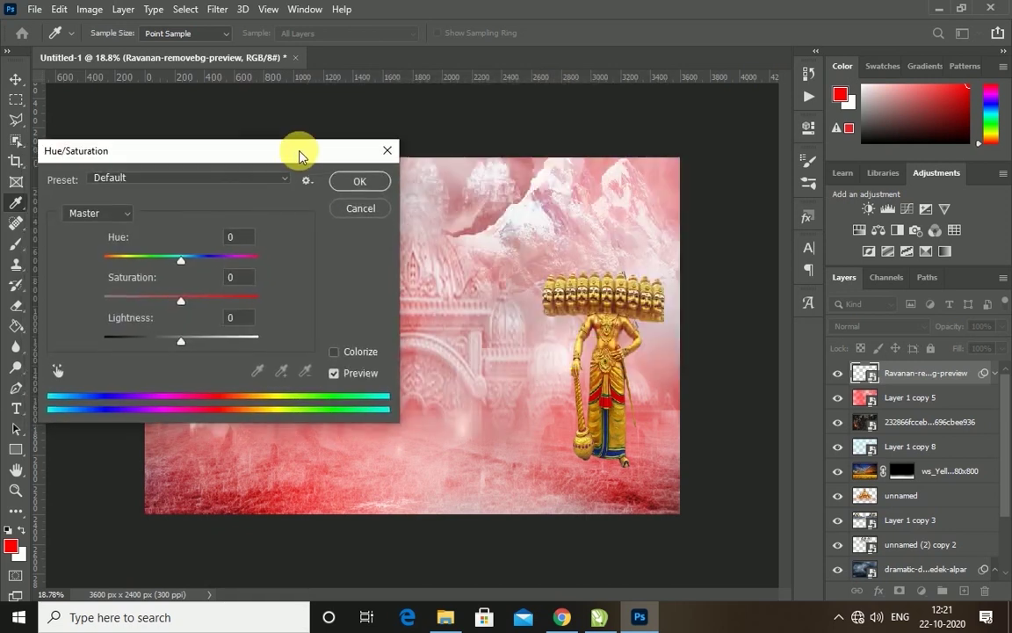
- Apply a Hue of -14 to Ravanan so his gold turns reddish-orange
{"action": "mouse_move", "coordinate": [227, 242]}
{"action": "left_mouse_down"}
{"action": "mouse_move", "coordinate": [209, 244]}
{"action": "mouse_move", "coordinate": [223, 250]}
{"action": "left_mouse_up"}
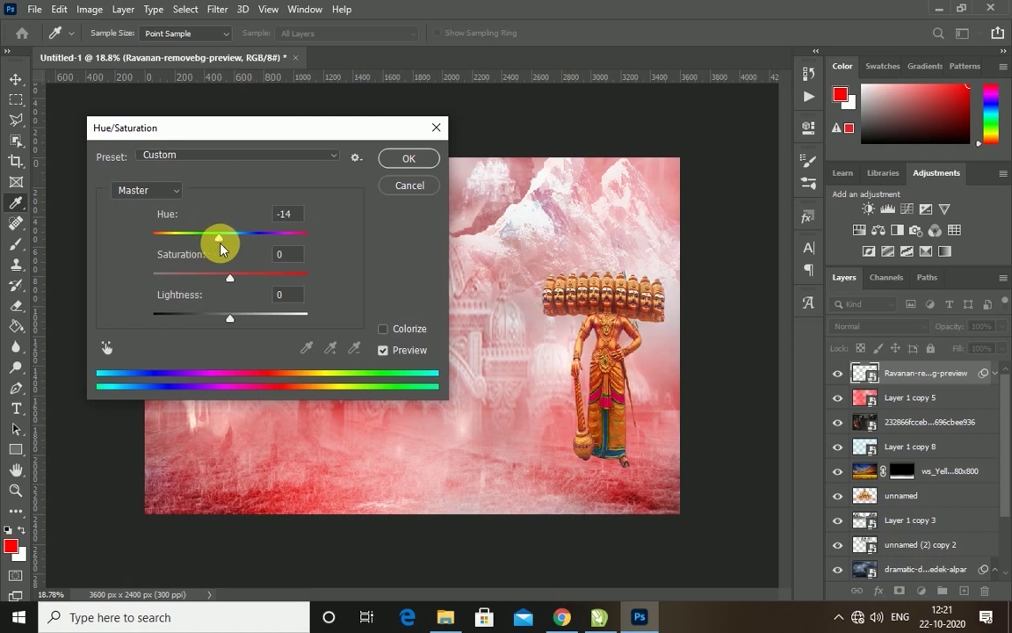
{"action": "left_click", "coordinate": [408, 158]}
{"action": "left_click", "coordinate": [16, 305]}
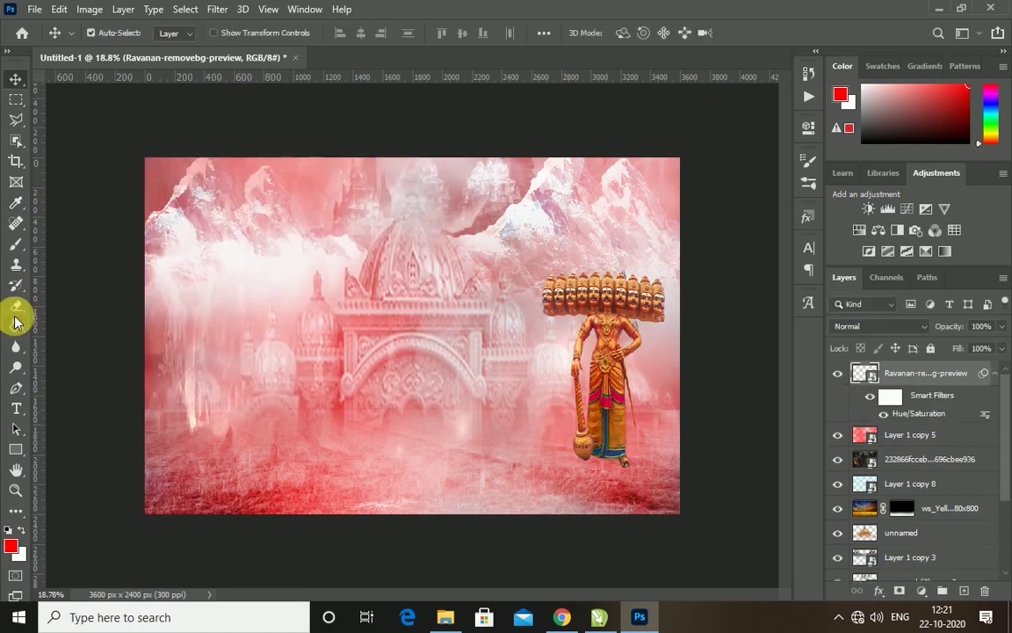
- Rasterize the Ravanan layer and erase leftover background beside his shoulder with a small brush
{"action": "left_click", "coordinate": [635, 397]}
{"action": "key", "text": "Return"}
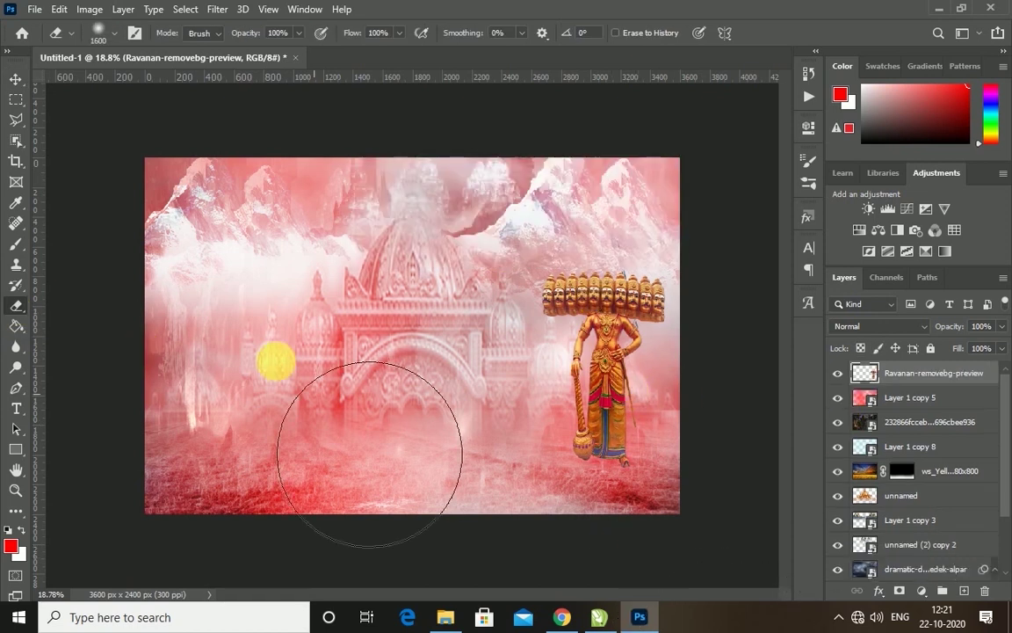
{"action": "scroll", "coordinate": [554, 351], "scroll_direction": "up", "scroll_amount": 2}
{"action": "left_click_drag", "start_coordinate": [451, 315], "coordinate": [226, 291]}
{"action": "key", "text": "bracketleft"}
{"action": "key", "text": "bracketleft"}
{"action": "key", "text": "bracketleft"}
{"action": "mouse_move", "coordinate": [409, 315]}
{"action": "left_mouse_down"}
{"action": "mouse_move", "coordinate": [373, 346]}
{"action": "mouse_move", "coordinate": [576, 323]}
{"action": "mouse_move", "coordinate": [531, 249]}
{"action": "mouse_move", "coordinate": [569, 357]}
{"action": "mouse_move", "coordinate": [537, 312]}
{"action": "left_mouse_up"}
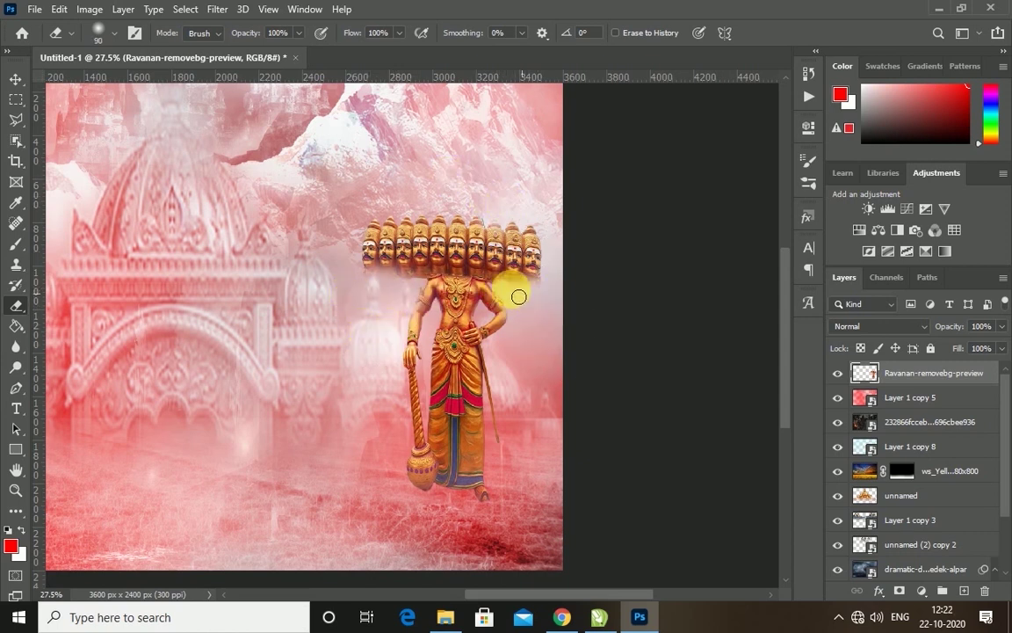
{"action": "key", "text": "ctrl+0"}
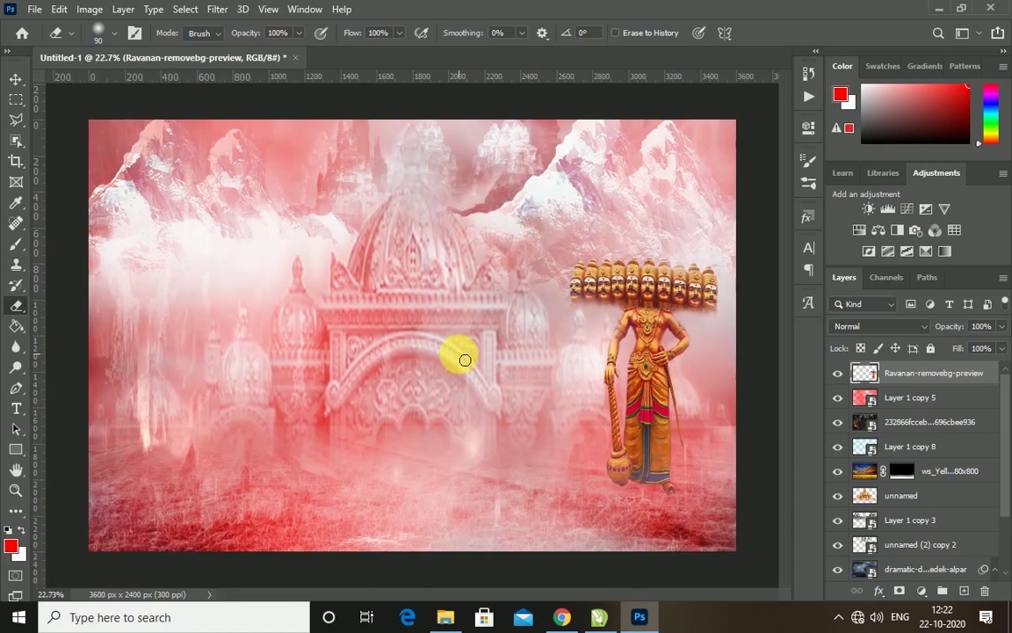
{"action": "scroll", "coordinate": [465, 359], "scroll_direction": "down", "scroll_amount": 1}
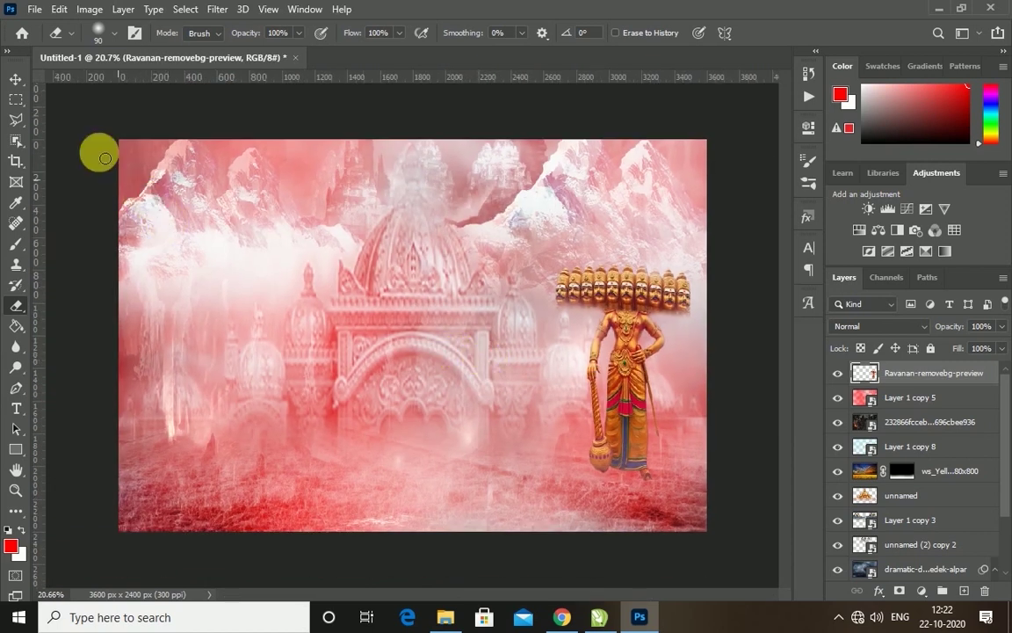
{"action": "left_click", "coordinate": [16, 78]}
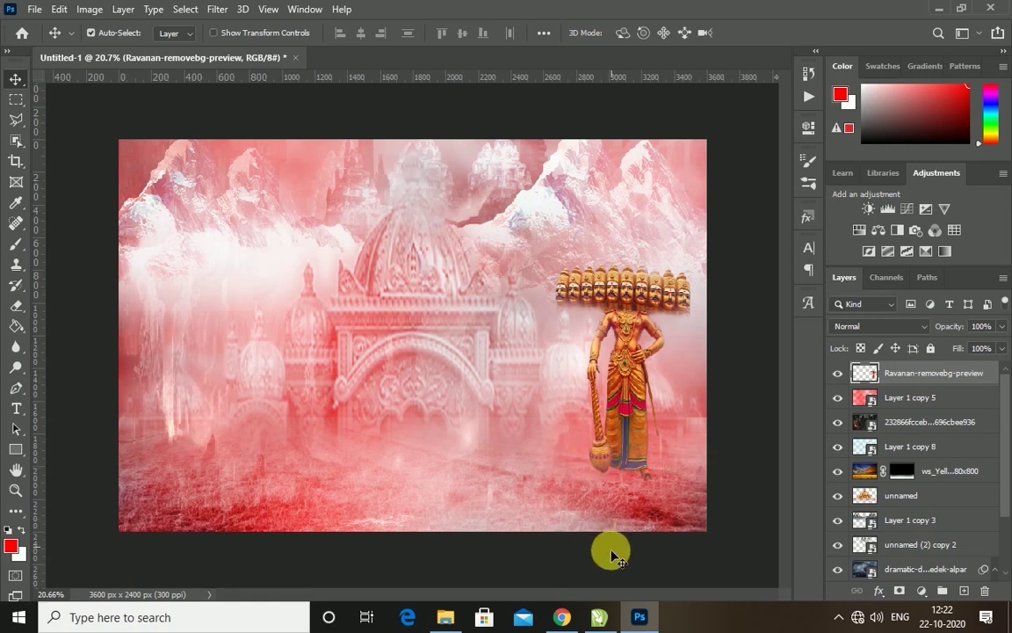
- Place the 6359412_preview pillar image from Downloads, shrunk and moved slightly up
{"action": "left_click", "coordinate": [445, 617]}
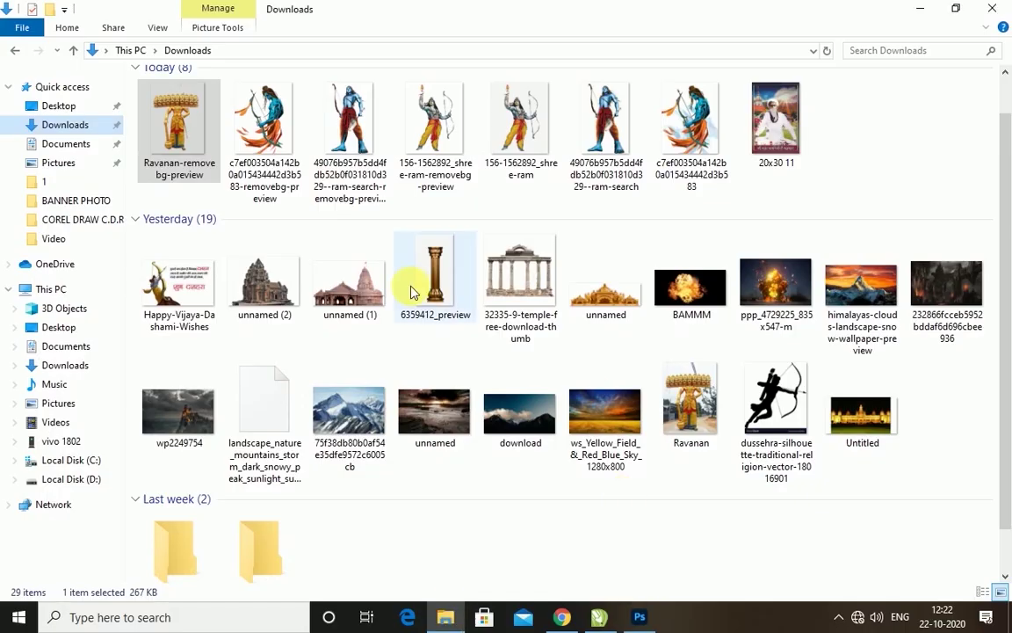
{"action": "left_click_drag", "start_coordinate": [436, 276], "coordinate": [644, 615]}
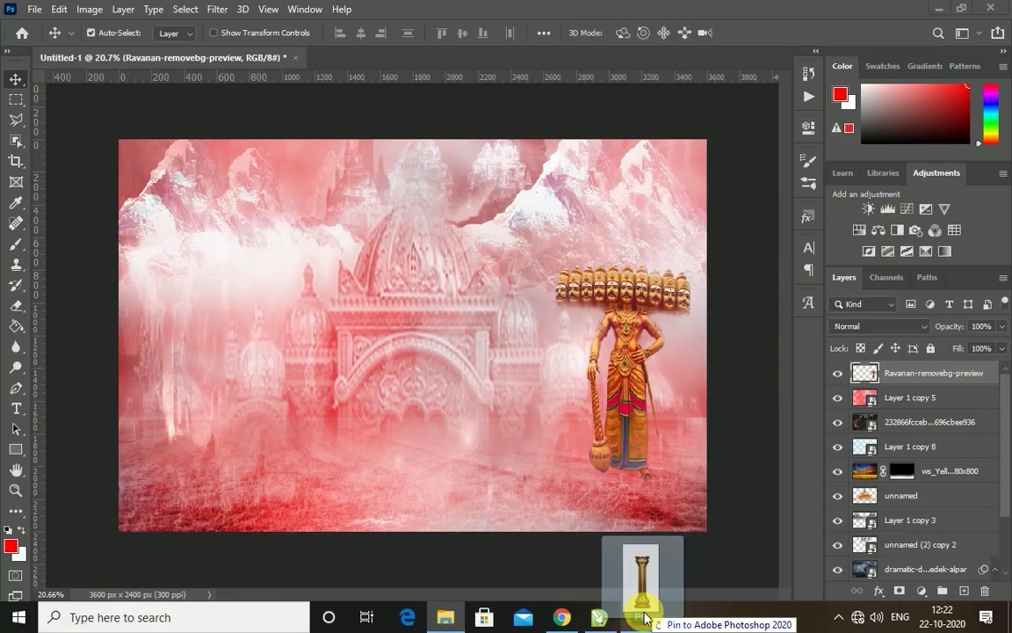
{"action": "left_click_drag", "start_coordinate": [644, 615], "coordinate": [504, 426]}
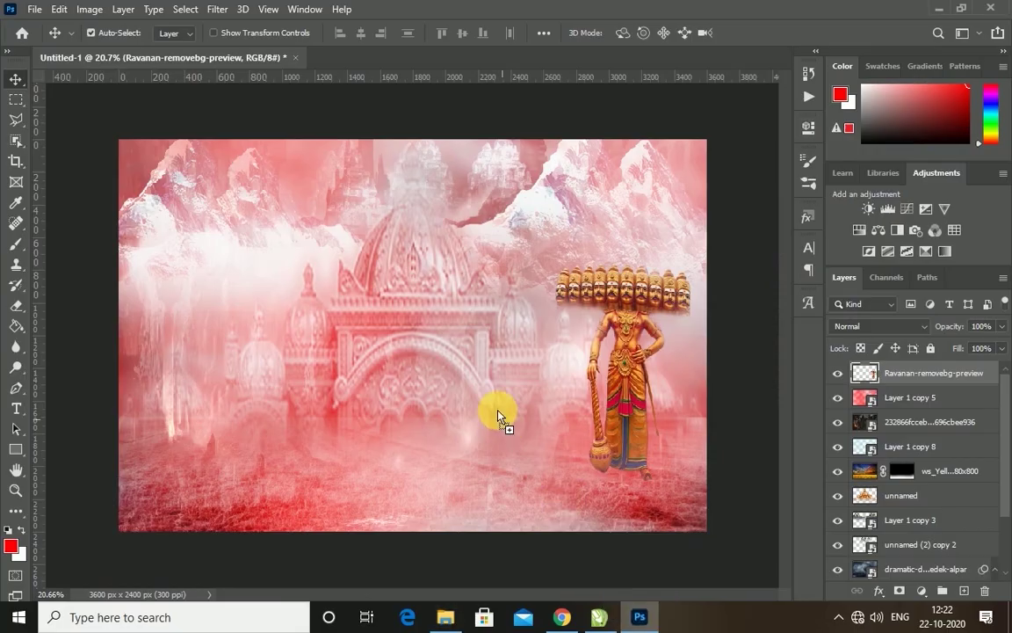
{"action": "left_click_drag", "start_coordinate": [496, 358], "coordinate": [490, 350]}
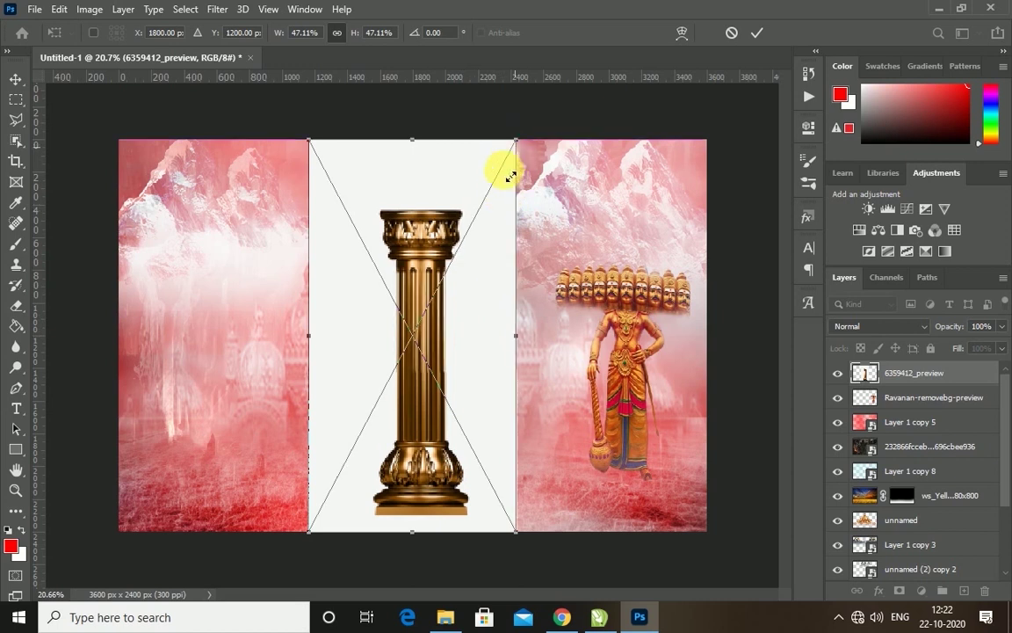
{"action": "left_click_drag", "start_coordinate": [515, 141], "coordinate": [493, 197]}
{"action": "left_click_drag", "start_coordinate": [444, 261], "coordinate": [455, 216]}
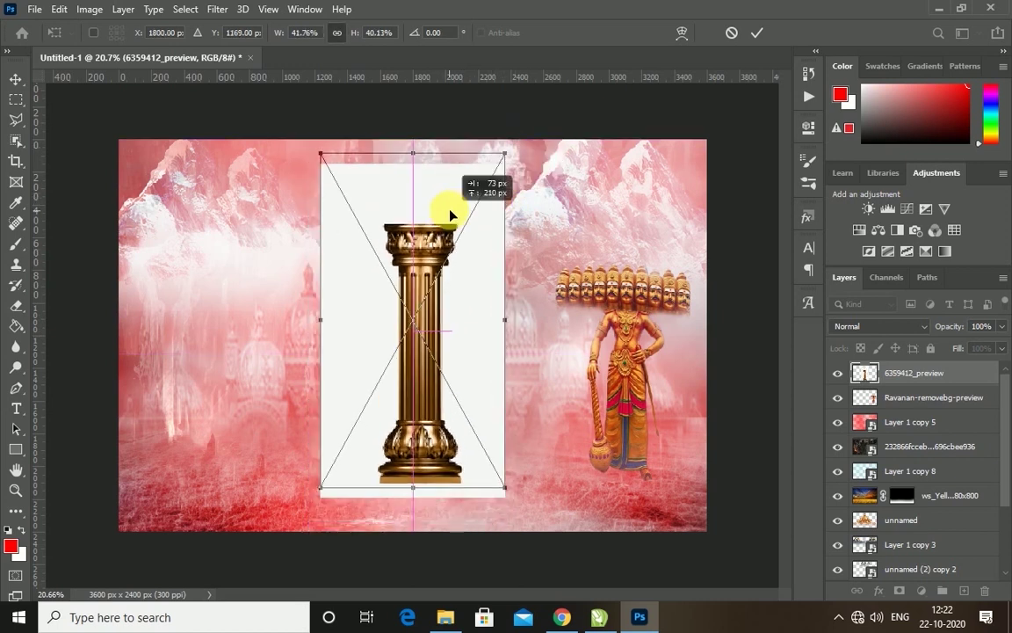
{"action": "key", "text": "Return"}
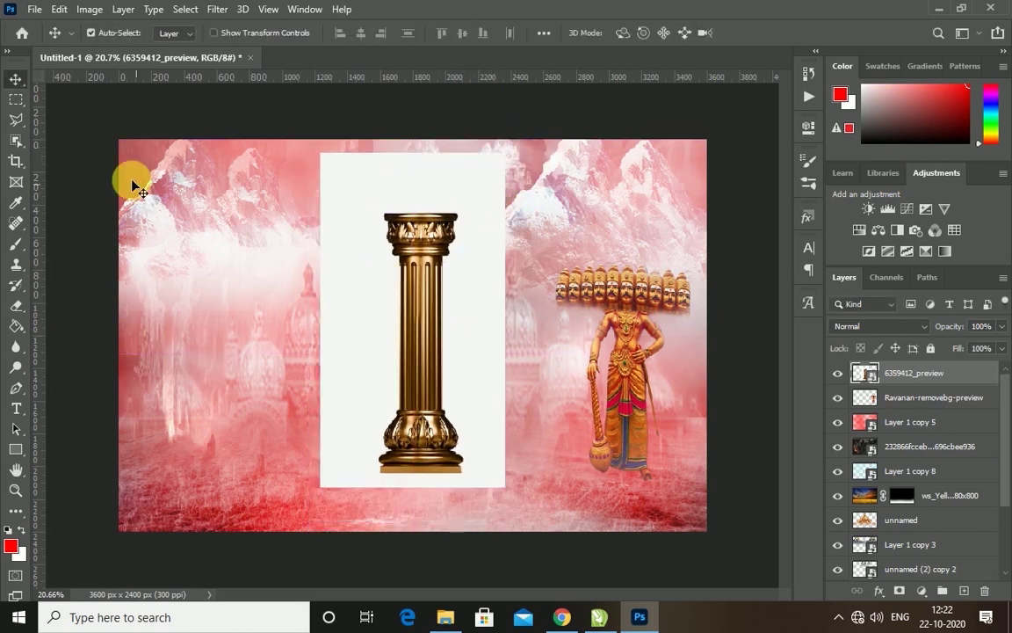
- Copy the golden pillar onto Layer 1 and delete the white-backed source layer
{"action": "left_click", "coordinate": [15, 141]}
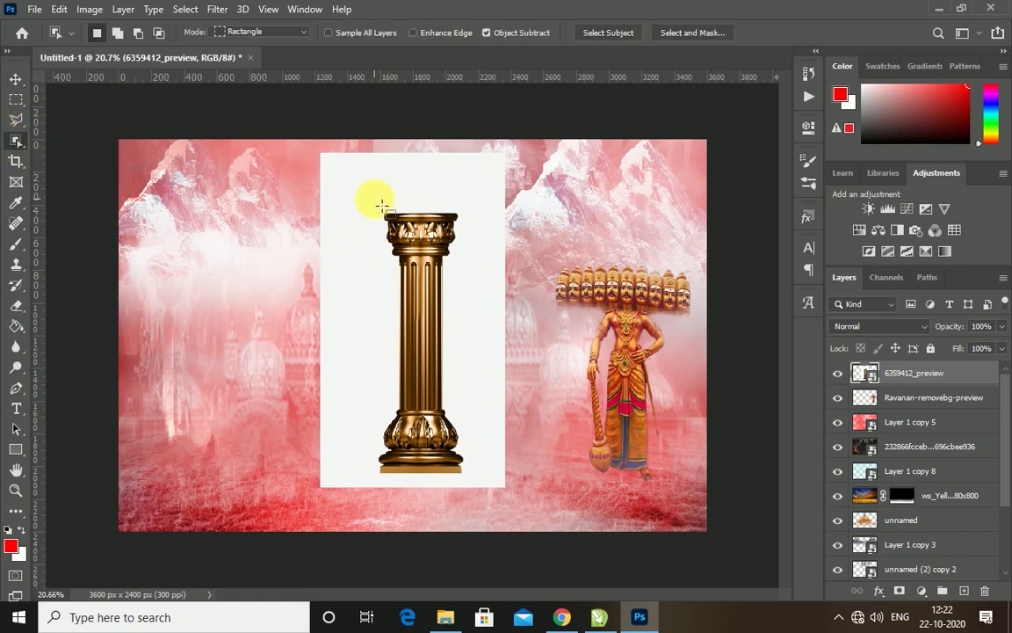
{"action": "left_click_drag", "start_coordinate": [384, 207], "coordinate": [479, 484]}
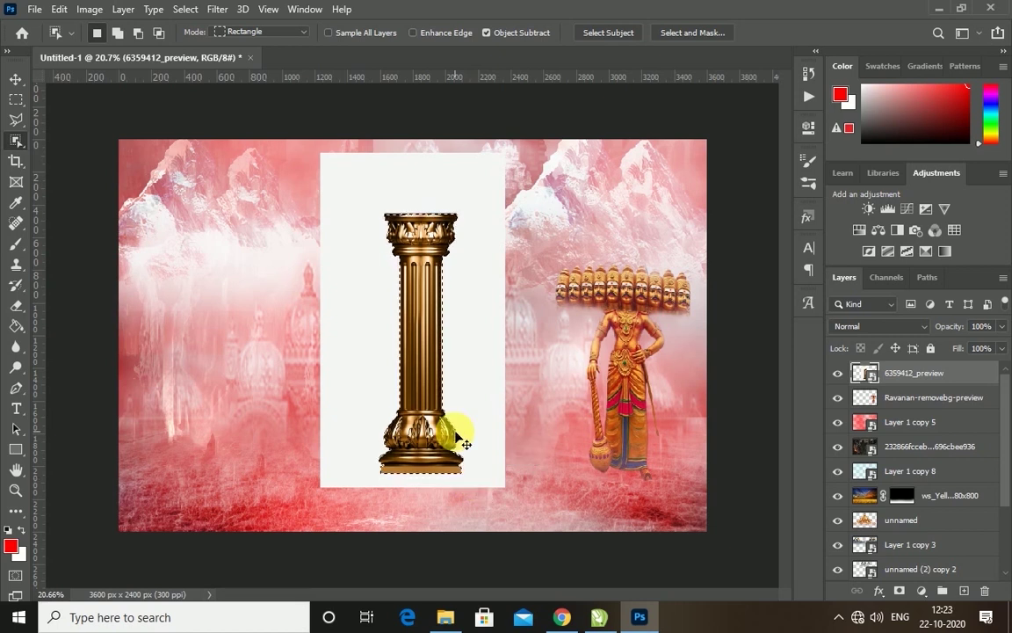
{"action": "key", "text": "ctrl+j"}
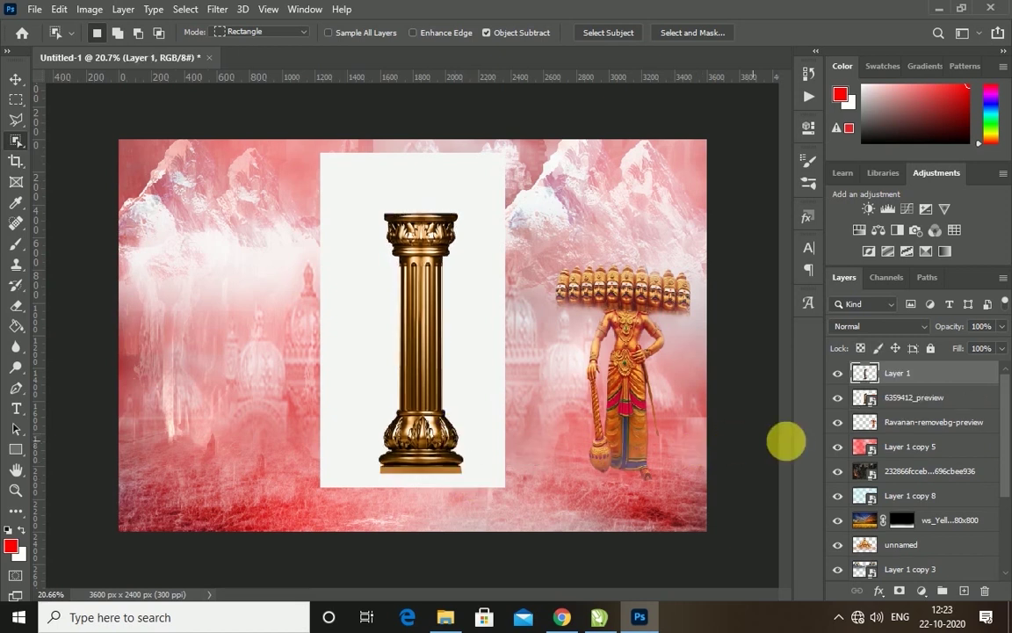
{"action": "left_click", "coordinate": [918, 399]}
{"action": "key", "text": "Delete"}
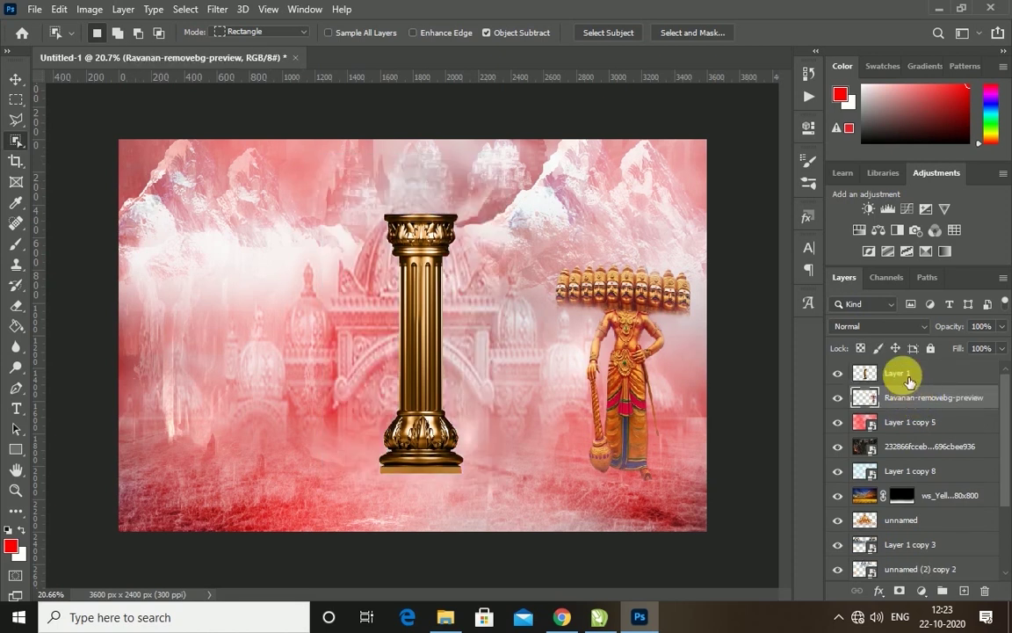
{"action": "left_click", "coordinate": [865, 376]}
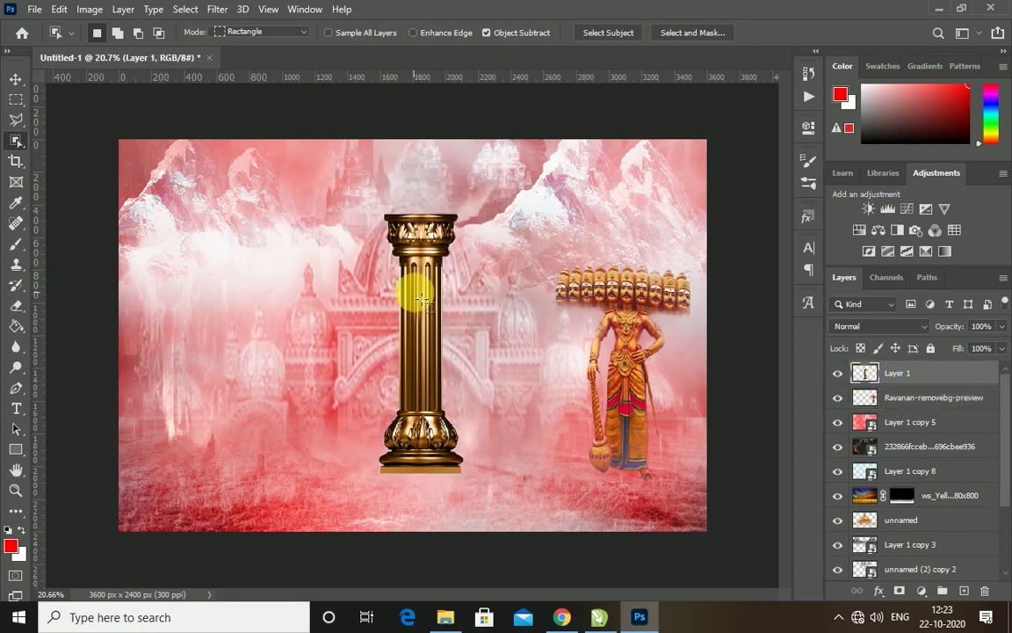
- Move the pillar to the right edge and stretch it to full height
{"action": "left_click", "coordinate": [15, 80]}
{"action": "left_click_drag", "start_coordinate": [418, 295], "coordinate": [645, 282]}
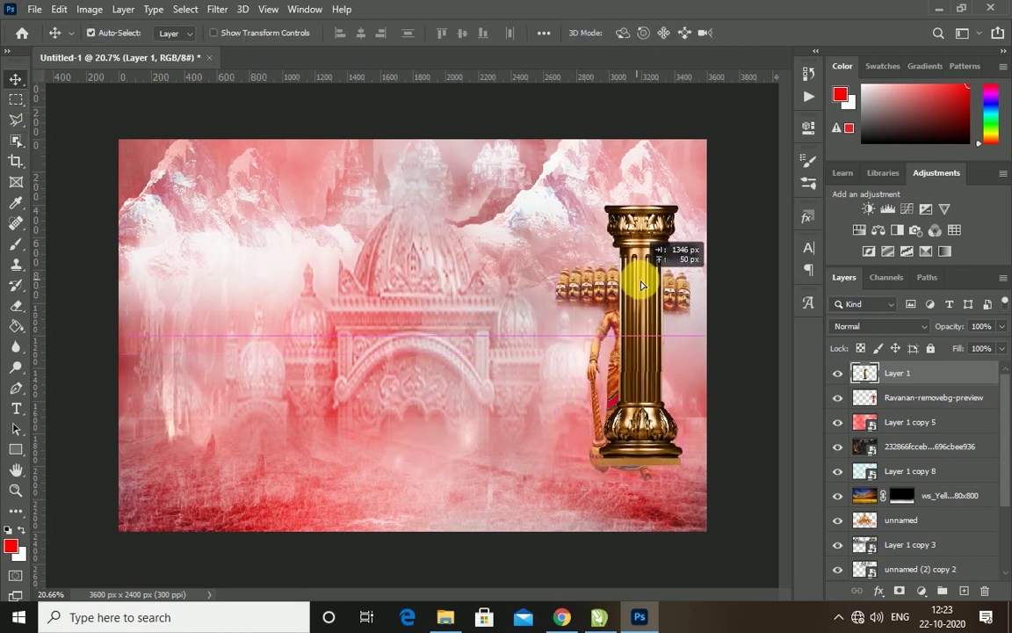
{"action": "key", "text": "ctrl+t"}
{"action": "left_click_drag", "start_coordinate": [649, 201], "coordinate": [653, 166]}
{"action": "left_click_drag", "start_coordinate": [648, 465], "coordinate": [656, 515]}
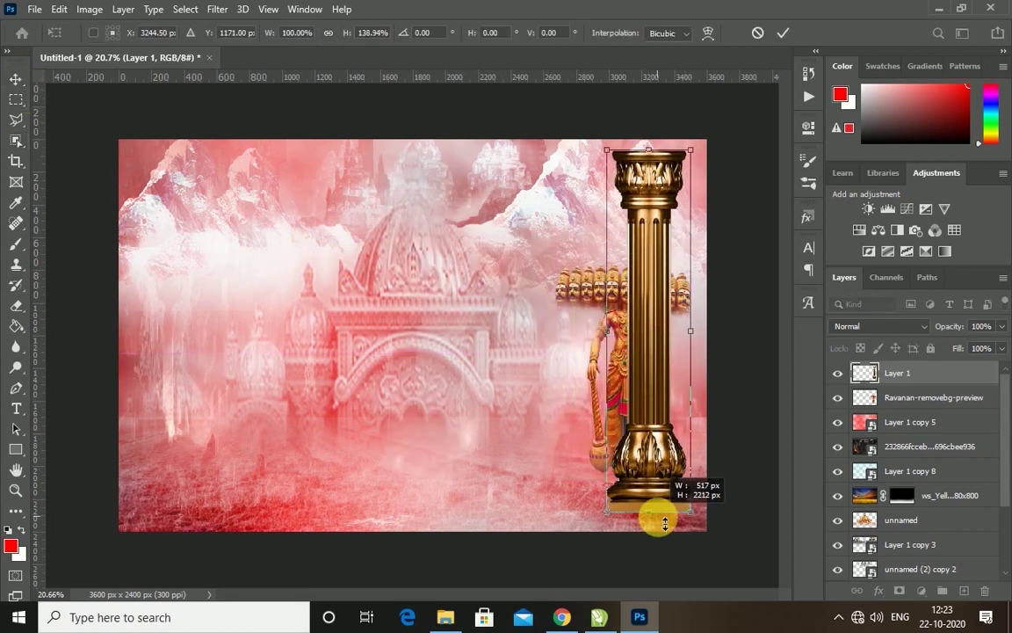
{"action": "key", "text": "Return"}
- Put the pillar layer behind Ravanan and blend it with Soft Light
{"action": "left_click_drag", "start_coordinate": [879, 422], "coordinate": [918, 413]}
{"action": "left_click_drag", "start_coordinate": [692, 420], "coordinate": [714, 429]}
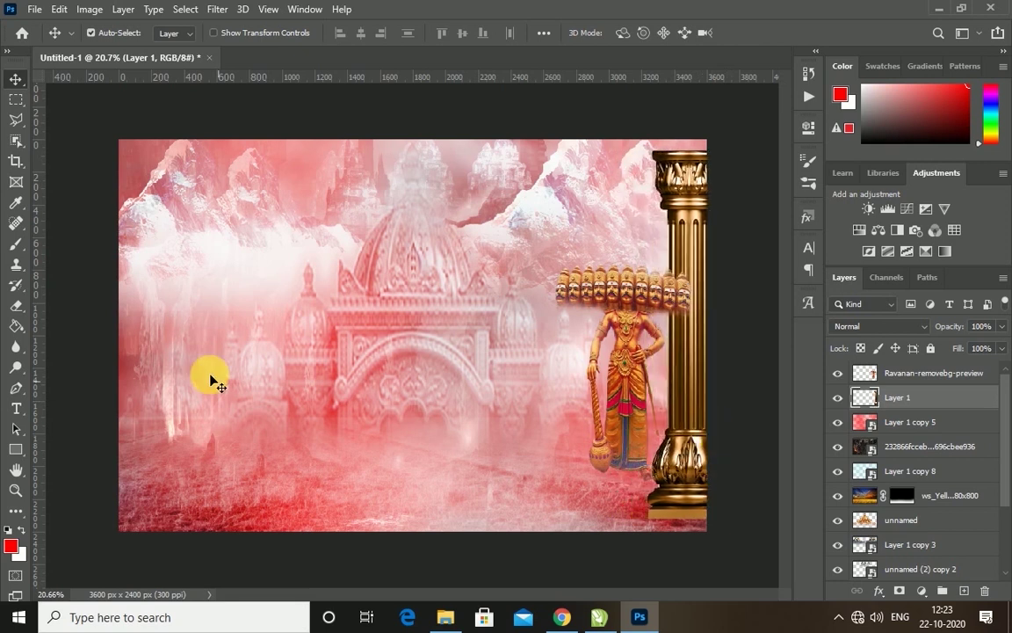
{"action": "left_click", "coordinate": [878, 326]}
{"action": "key", "text": "Down"}
{"action": "key", "text": "Down"}
{"action": "key", "text": "Down"}
{"action": "key", "text": "Down"}
{"action": "key", "text": "Down"}
{"action": "key", "text": "Down"}
{"action": "key", "text": "Down"}
{"action": "key", "text": "Down"}
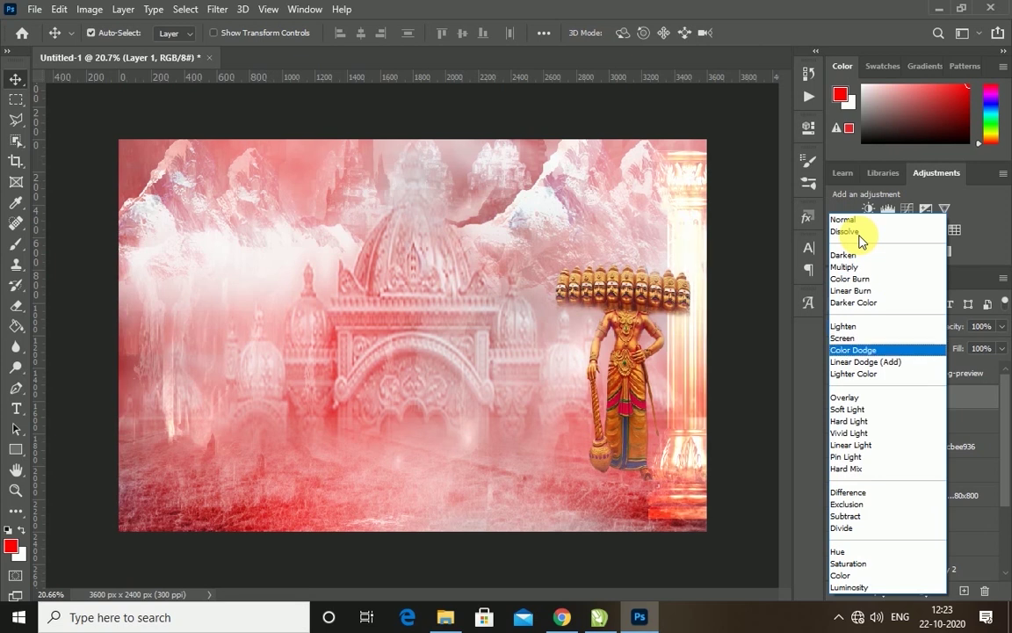
{"action": "key", "text": "Down"}
{"action": "key", "text": "Down"}
{"action": "key", "text": "Down"}
{"action": "key", "text": "Down"}
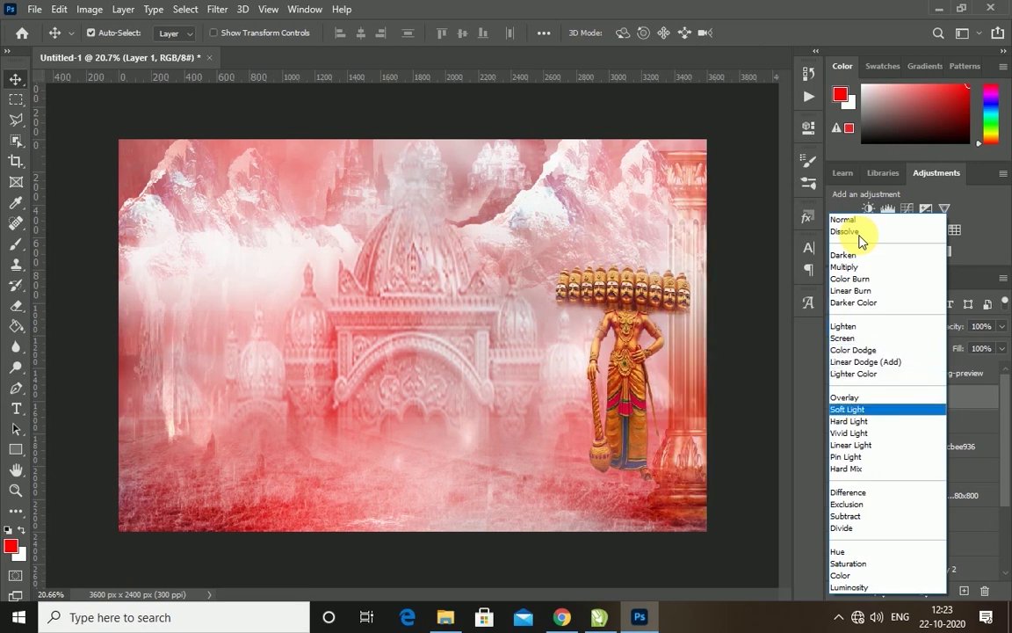
{"action": "key", "text": "Return"}
- Stretch the pillar slightly more at its top and bottom
{"action": "key", "text": "ctrl+t"}
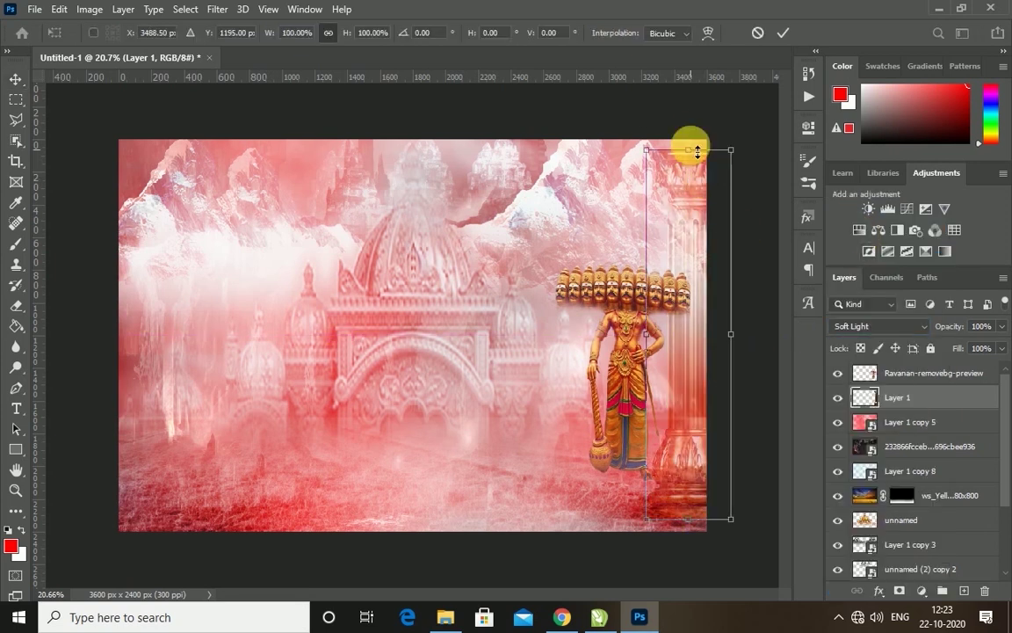
{"action": "left_click_drag", "start_coordinate": [696, 152], "coordinate": [701, 130]}
{"action": "key", "text": "Return"}
{"action": "key", "text": "ctrl+t"}
{"action": "left_click_drag", "start_coordinate": [684, 524], "coordinate": [689, 506]}
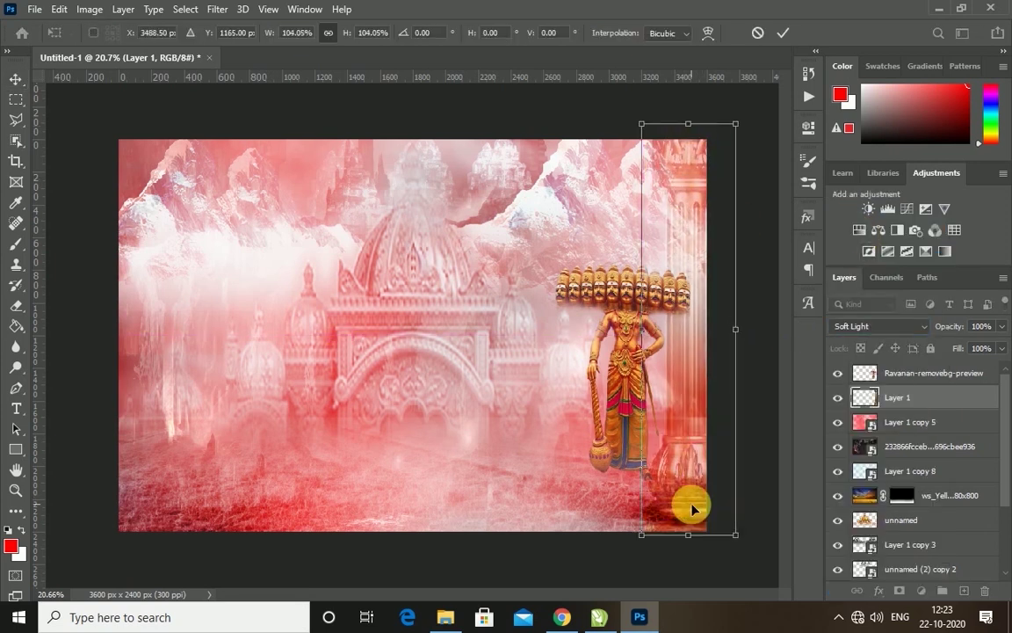
{"action": "key", "text": "Return"}
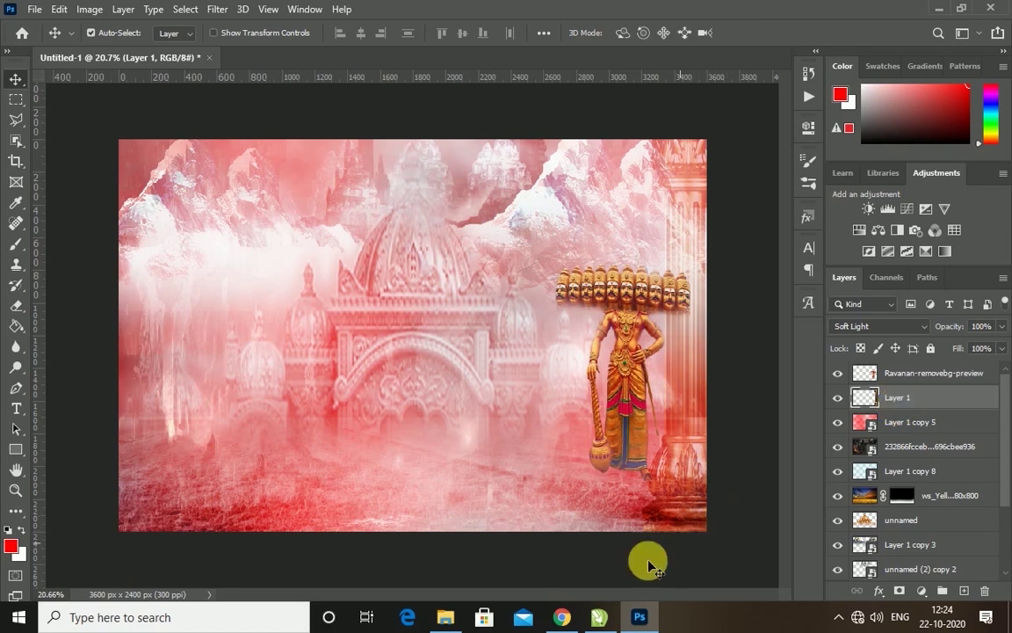
{"action": "left_click", "coordinate": [447, 618]}
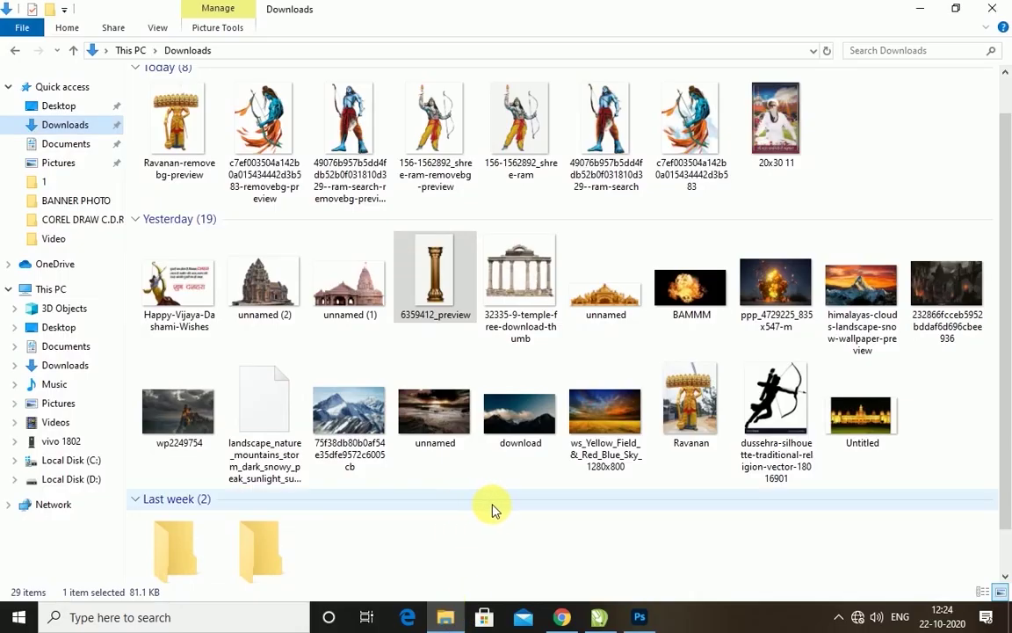
- Place cloud photo 6848640 from D:\background\PHOTOSHOP BACKGROUND over the canvas
{"action": "left_click", "coordinate": [70, 479]}
{"action": "double_click", "coordinate": [290, 176]}
{"action": "double_click", "coordinate": [525, 181]}
{"action": "mouse_move", "coordinate": [960, 123]}
{"action": "left_mouse_down"}
{"action": "mouse_move", "coordinate": [430, 273]}
{"action": "mouse_move", "coordinate": [388, 486]}
{"action": "left_mouse_up"}
{"action": "key", "text": "Return"}
{"action": "left_click_drag", "start_coordinate": [492, 322], "coordinate": [309, 369]}
- Stretch the clouds to fill the canvas and blend them with Hard Light
{"action": "key", "text": "ctrl+t"}
{"action": "left_click_drag", "start_coordinate": [415, 543], "coordinate": [420, 534]}
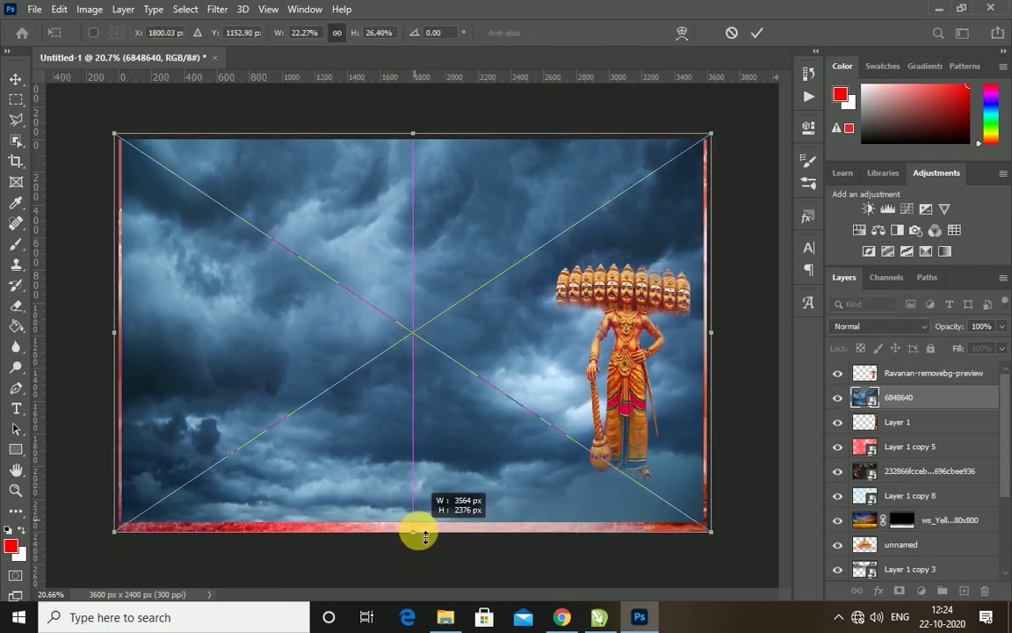
{"action": "key", "text": "Return"}
{"action": "left_click", "coordinate": [878, 326]}
{"action": "key", "text": "Down"}
{"action": "key", "text": "Down"}
{"action": "key", "text": "Down"}
{"action": "key", "text": "Down"}
{"action": "key", "text": "Down"}
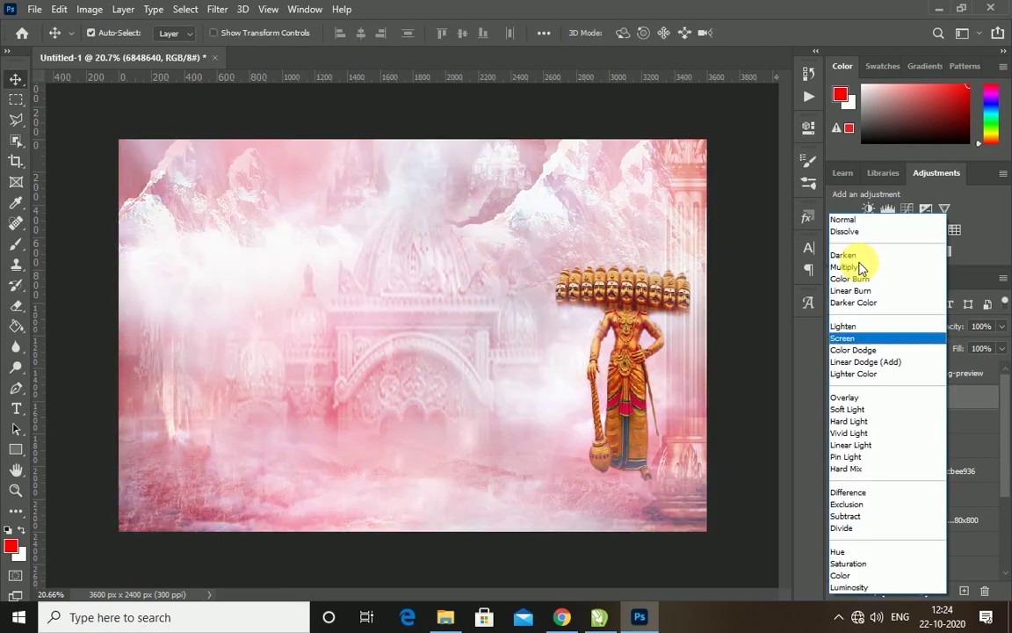
{"action": "key", "text": "Down"}
{"action": "key", "text": "Down"}
{"action": "key", "text": "Down"}
{"action": "key", "text": "Return"}
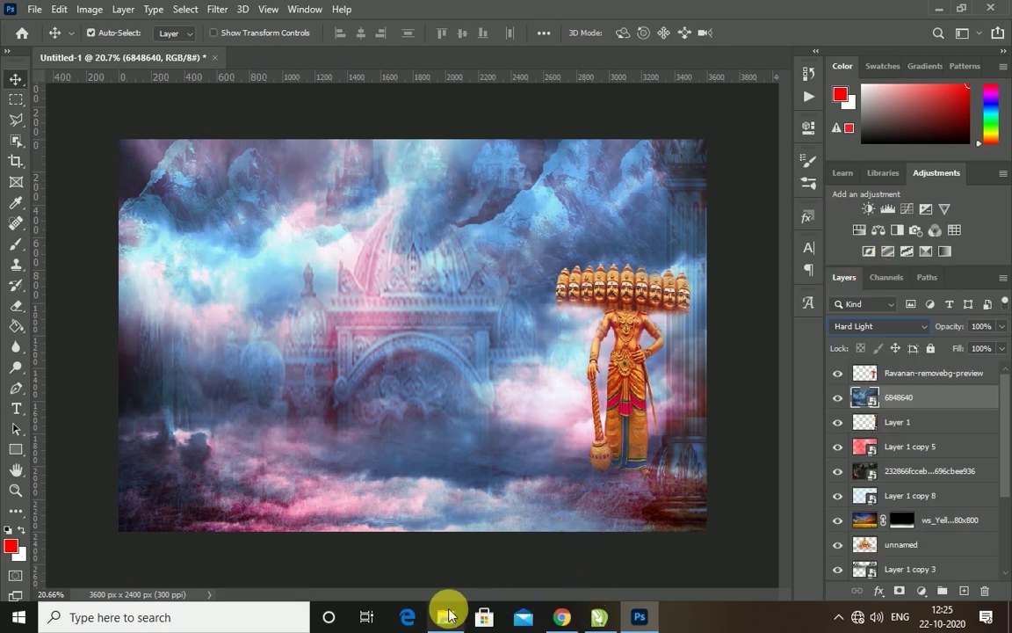
{"action": "left_click", "coordinate": [448, 613]}
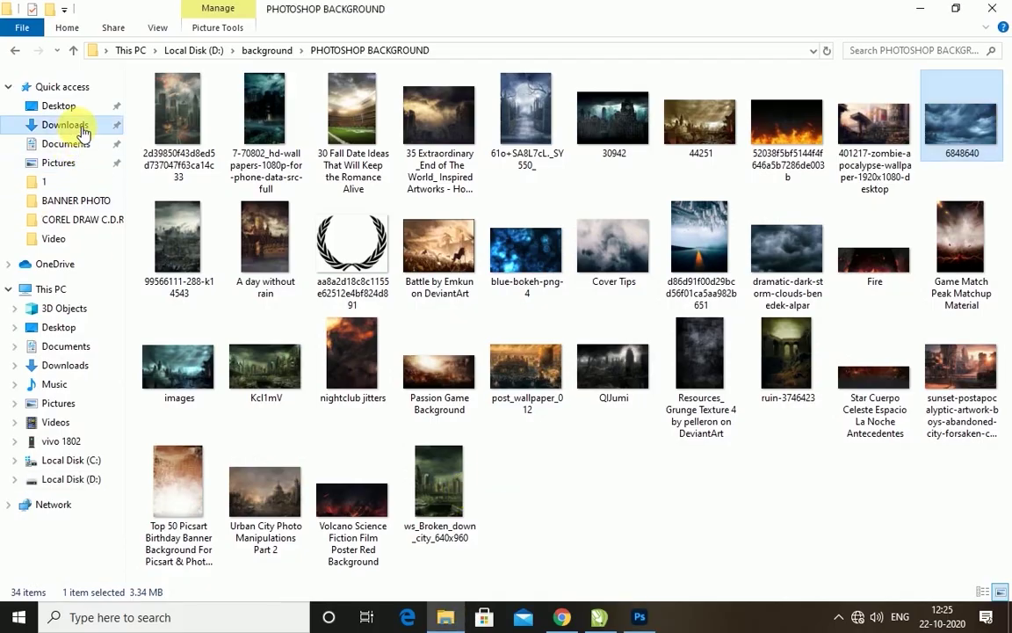
- Place the blue archer cutout on the left, flipped horizontally to face Ravanan
{"action": "left_click", "coordinate": [65, 125]}
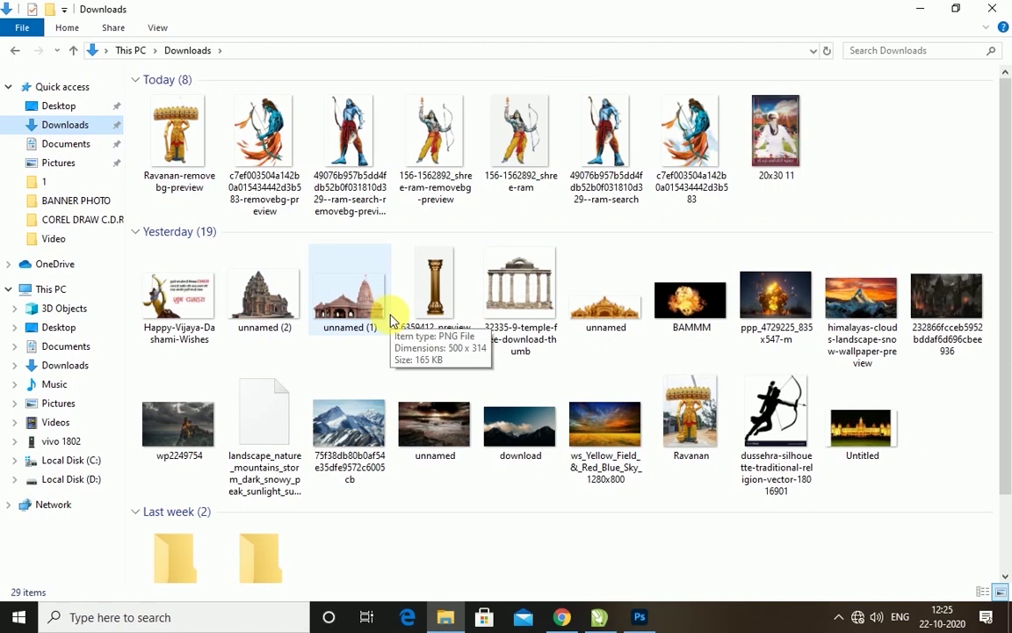
{"action": "mouse_move", "coordinate": [256, 129]}
{"action": "left_mouse_down"}
{"action": "mouse_move", "coordinate": [644, 620]}
{"action": "mouse_move", "coordinate": [361, 317]}
{"action": "left_mouse_up"}
{"action": "right_click", "coordinate": [444, 264]}
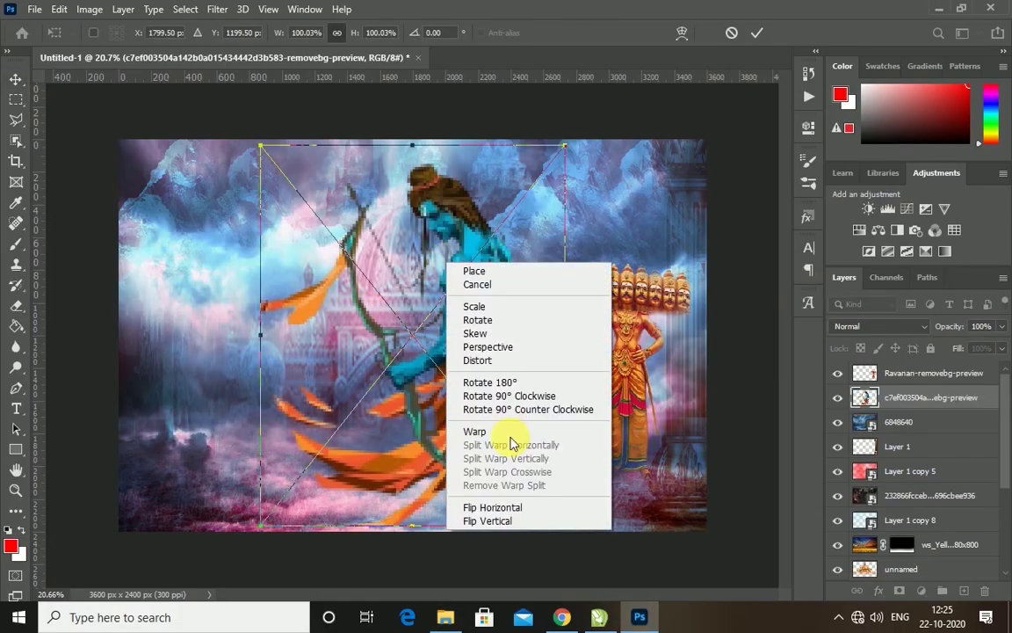
{"action": "left_click", "coordinate": [508, 497]}
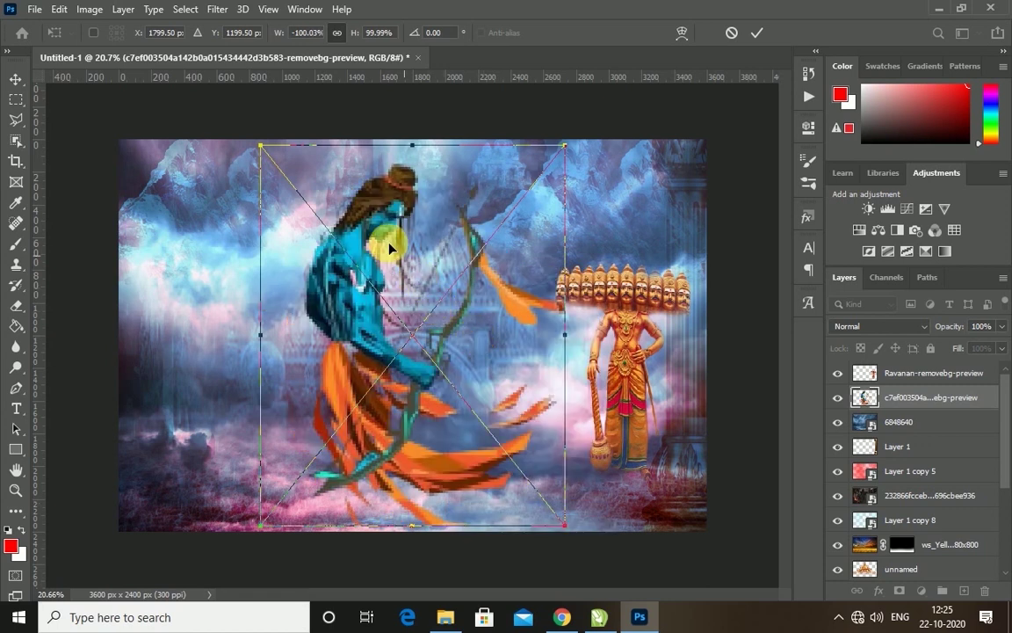
{"action": "key", "text": "Return"}
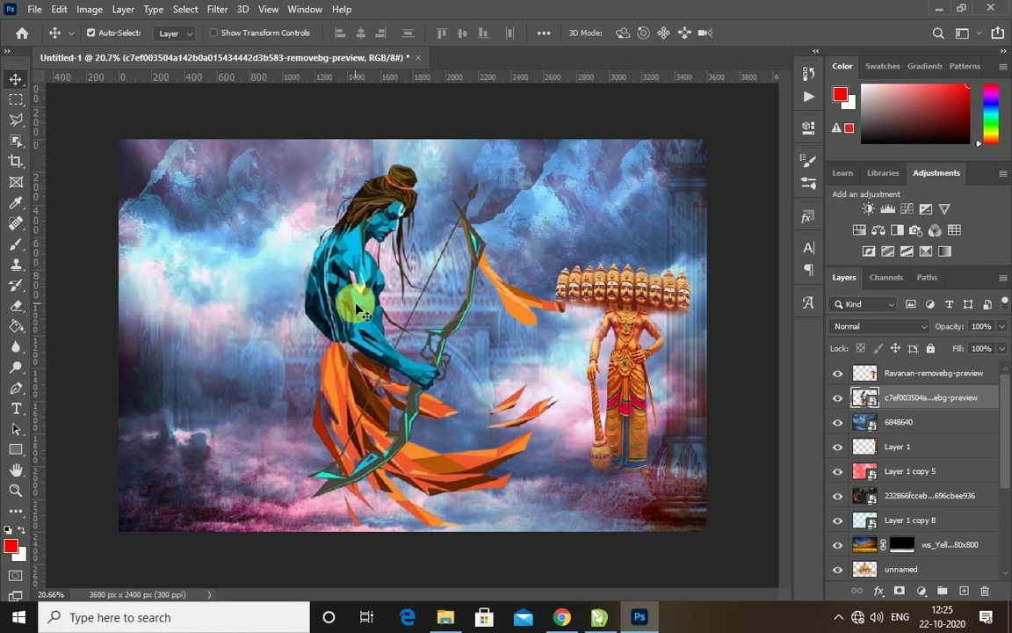
{"action": "left_click_drag", "start_coordinate": [350, 309], "coordinate": [201, 314]}
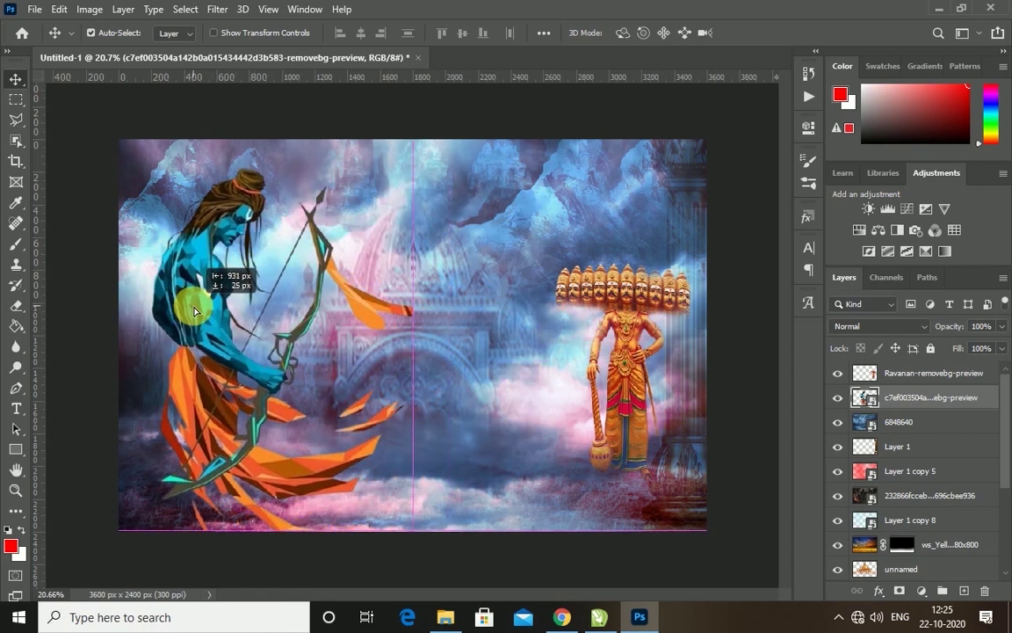
{"action": "left_click_drag", "start_coordinate": [200, 314], "coordinate": [183, 309]}
- Rasterize the archer and erase his lower orange ribbons with a size-1200 eraser
{"action": "left_click", "coordinate": [27, 309]}
{"action": "left_click", "coordinate": [267, 271]}
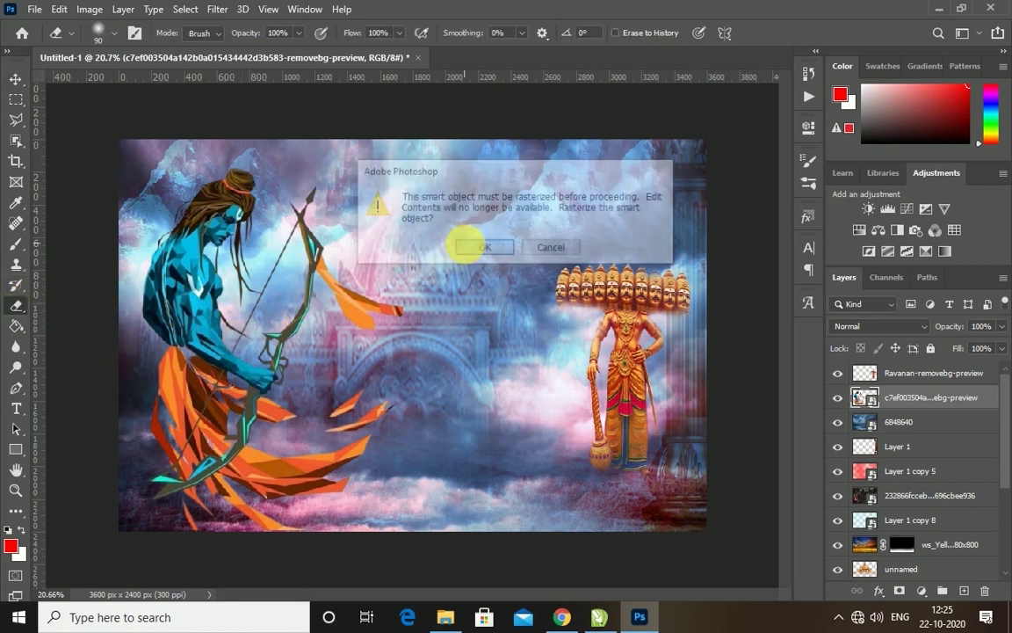
{"action": "left_click", "coordinate": [467, 246]}
{"action": "key", "text": "bracketright"}
{"action": "key", "text": "bracketright"}
{"action": "key", "text": "bracketright"}
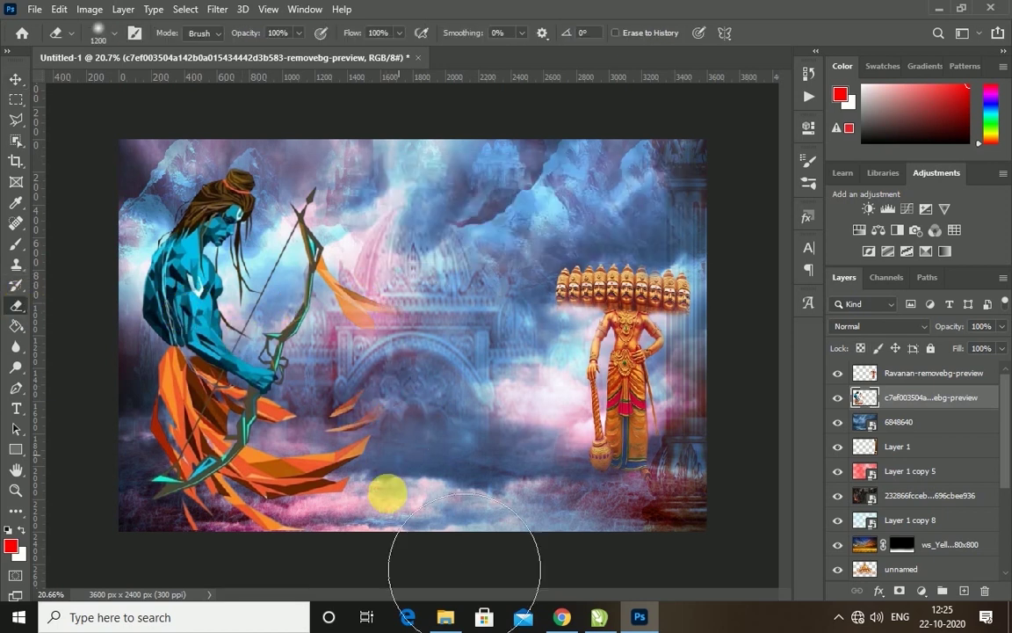
{"action": "left_click_drag", "start_coordinate": [452, 440], "coordinate": [422, 558]}
{"action": "left_click_drag", "start_coordinate": [345, 482], "coordinate": [104, 411]}
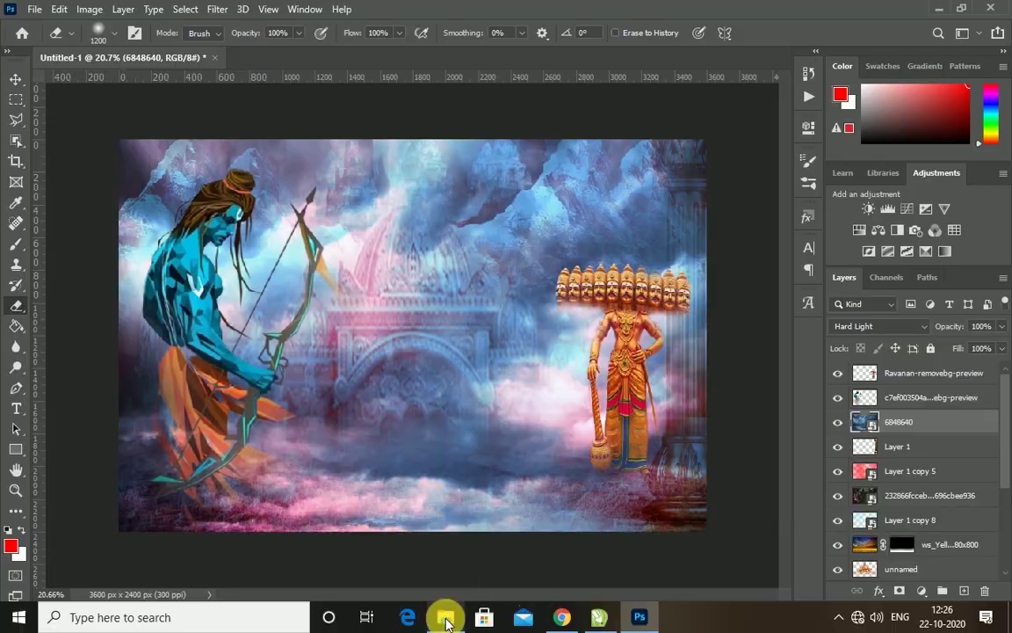
- Place the Untitled palace photo from Downloads, enlarged to cover the canvas
{"action": "left_click", "coordinate": [445, 617]}
{"action": "left_click_drag", "start_coordinate": [863, 409], "coordinate": [457, 373]}
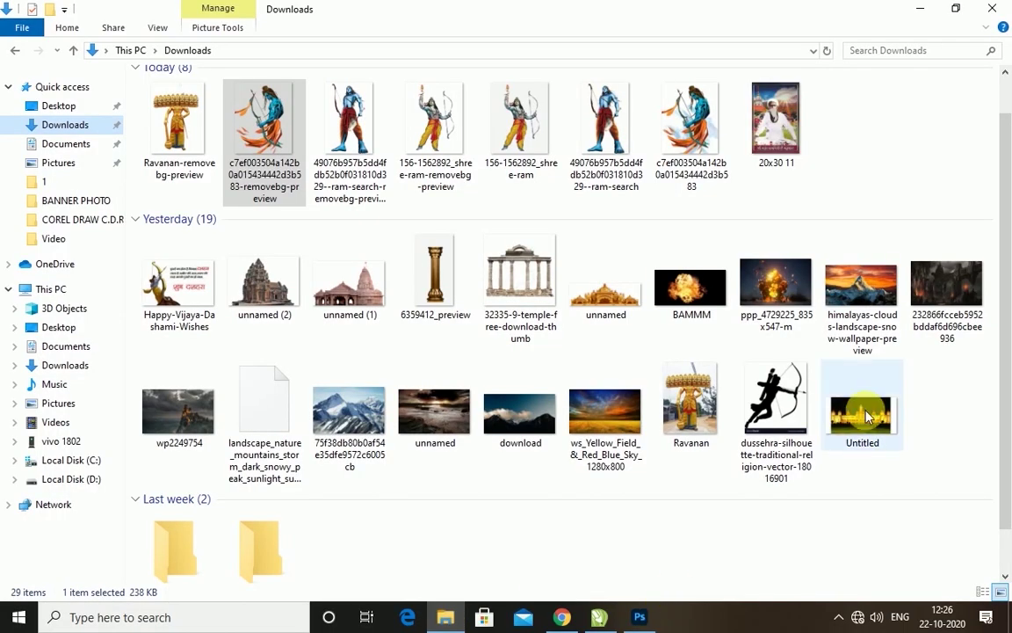
{"action": "left_click_drag", "start_coordinate": [610, 436], "coordinate": [760, 533]}
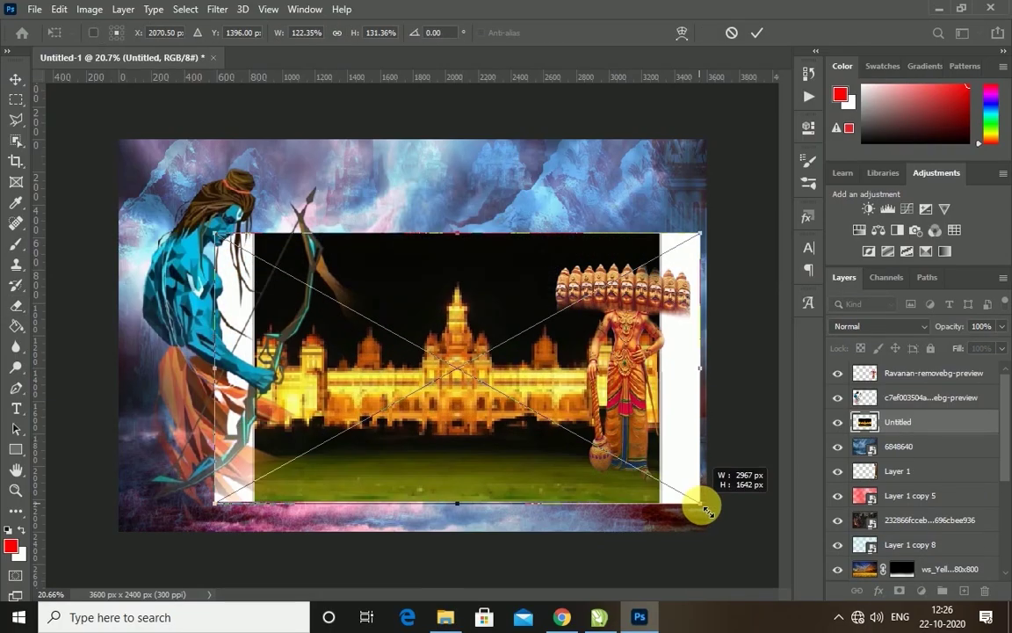
{"action": "left_click_drag", "start_coordinate": [215, 233], "coordinate": [68, 129]}
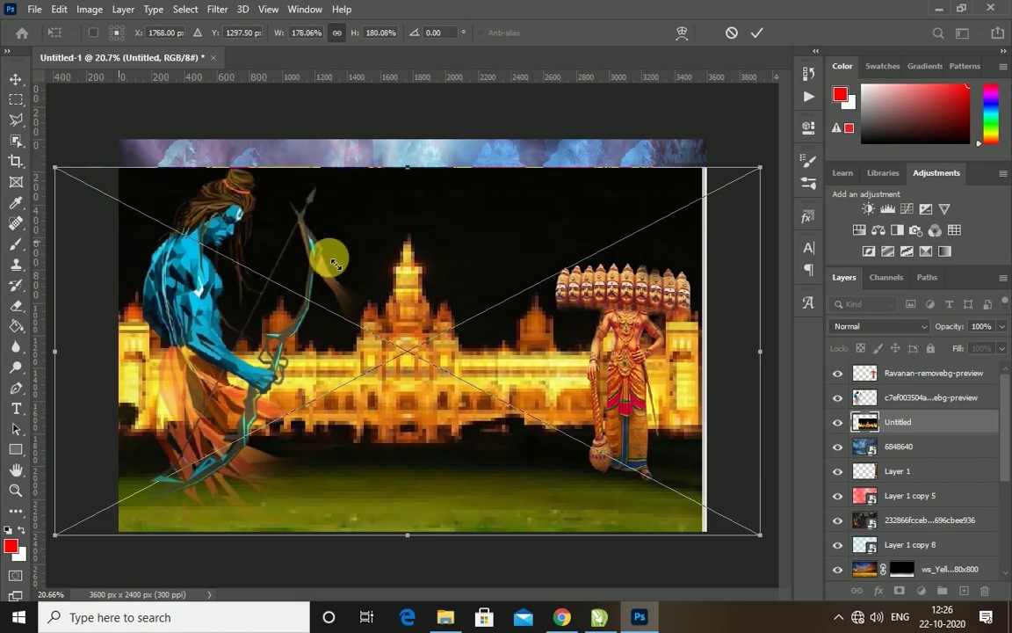
{"action": "key", "text": "Return"}
- Blend the palace photo with Screen and widen it to about 180%, removing the white strip
{"action": "key", "text": "e"}
{"action": "left_click", "coordinate": [896, 327]}
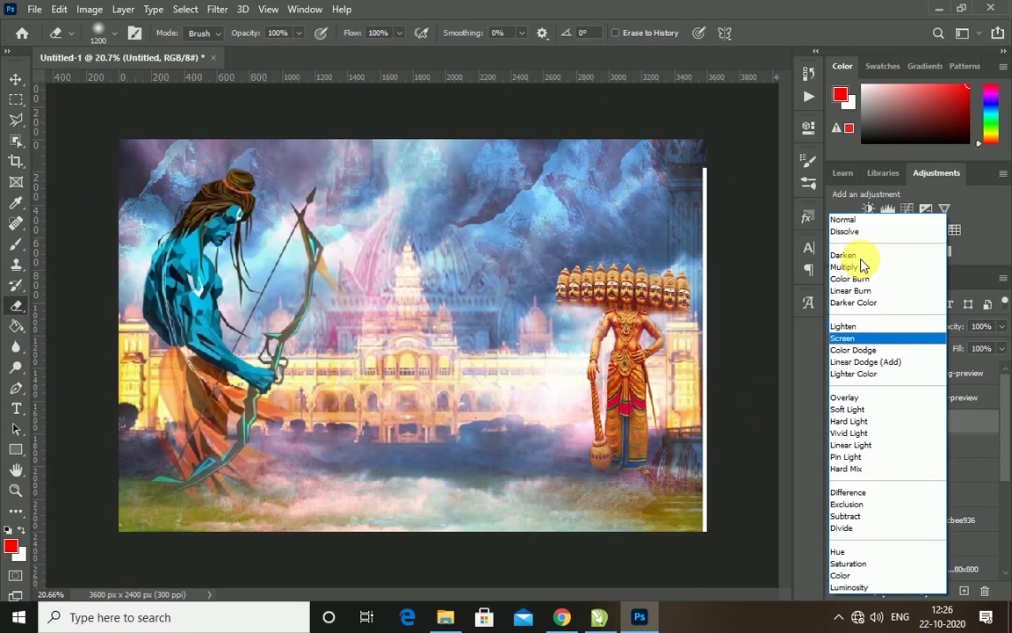
{"action": "key", "text": "Return"}
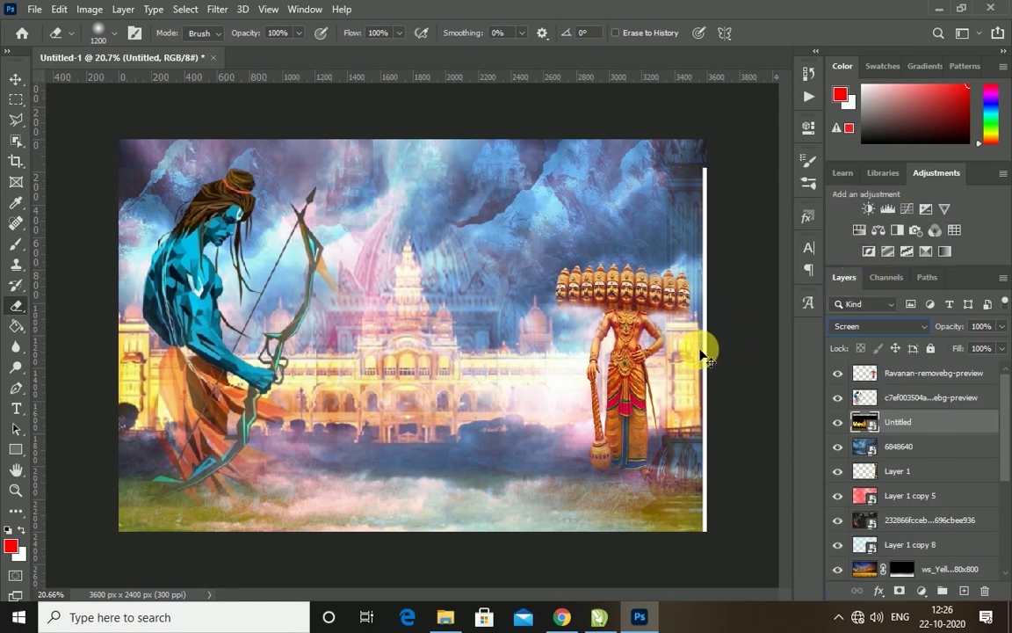
{"action": "key", "text": "ctrl+t"}
{"action": "left_click_drag", "start_coordinate": [767, 356], "coordinate": [778, 357]}
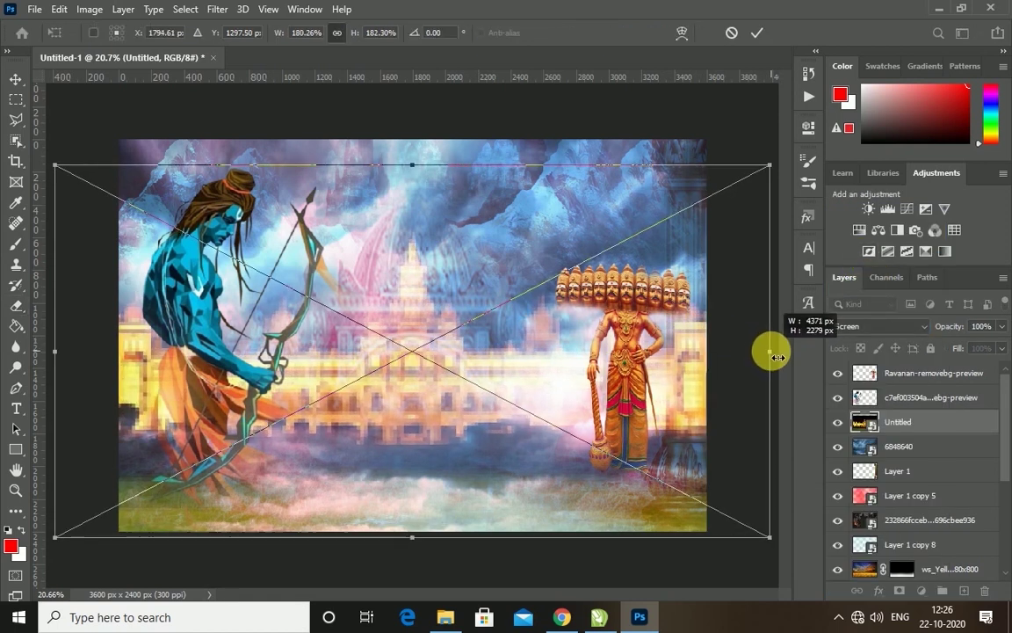
{"action": "key", "text": "Return"}
{"action": "key", "text": "e"}
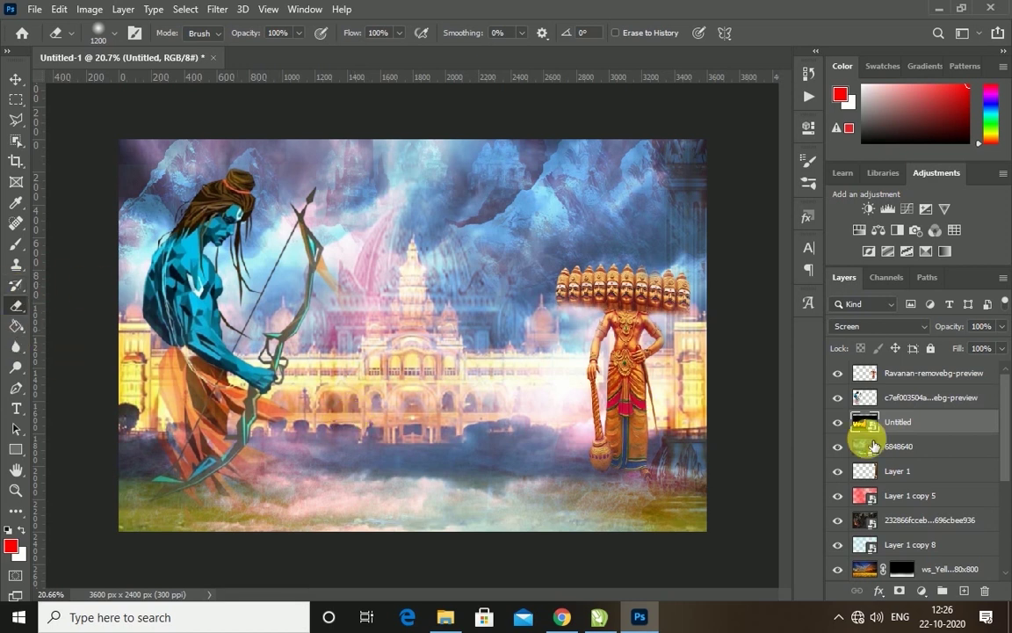
{"action": "key", "text": "alt+]"}
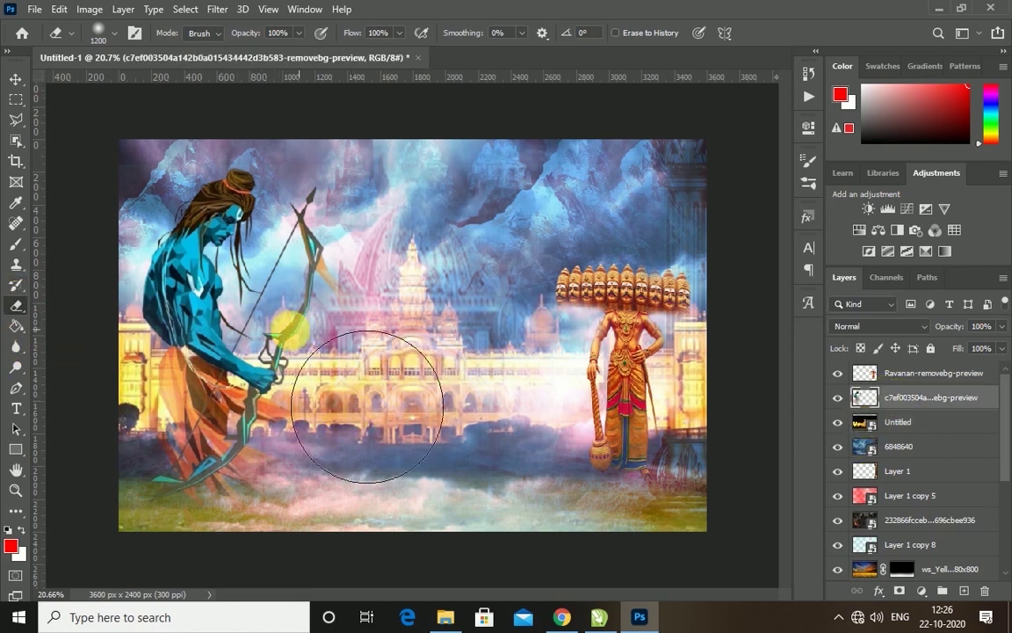
- Erase mist over the palace's lower arches and along the bottom foreground
{"action": "left_click_drag", "start_coordinate": [382, 425], "coordinate": [304, 451]}
{"action": "key", "text": "bracketleft"}
{"action": "key", "text": "bracketleft"}
{"action": "key", "text": "bracketleft"}
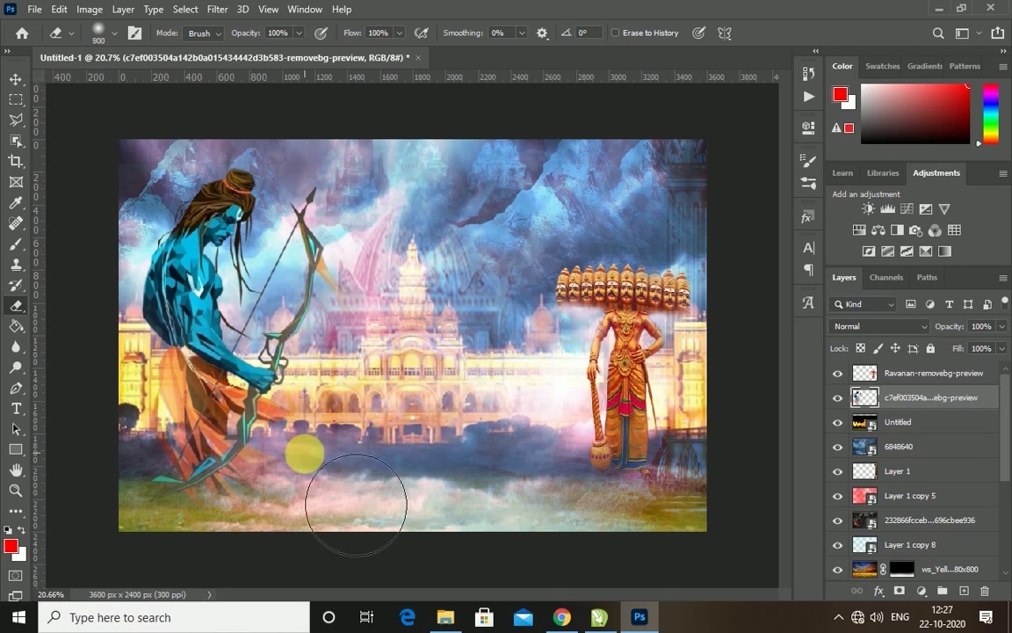
{"action": "left_click_drag", "start_coordinate": [305, 512], "coordinate": [318, 481]}
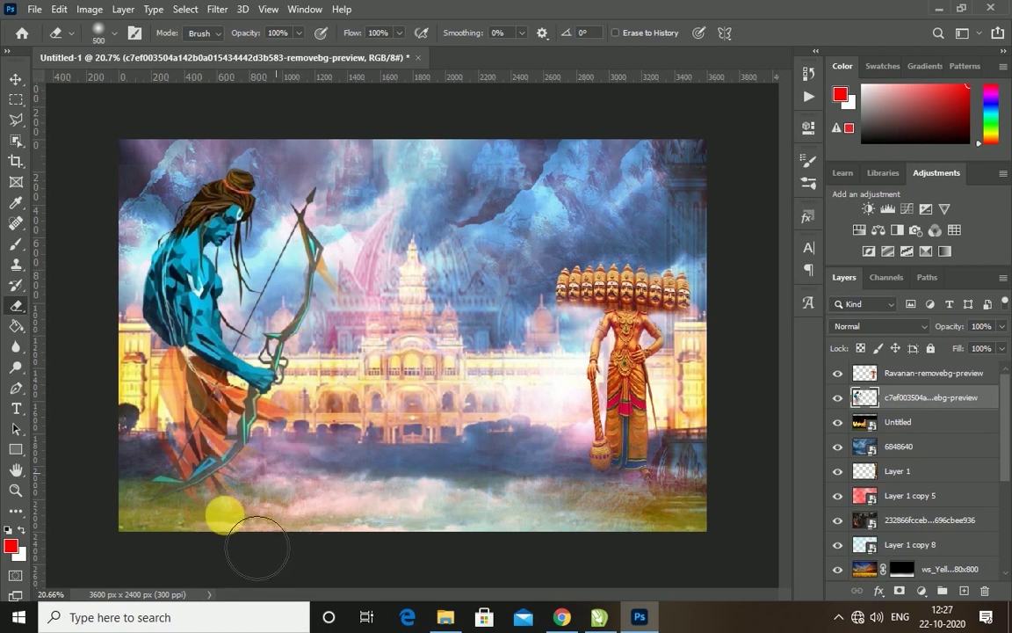
{"action": "mouse_move", "coordinate": [322, 485]}
{"action": "left_mouse_down"}
{"action": "mouse_move", "coordinate": [554, 532]}
{"action": "mouse_move", "coordinate": [589, 525]}
{"action": "left_mouse_up"}
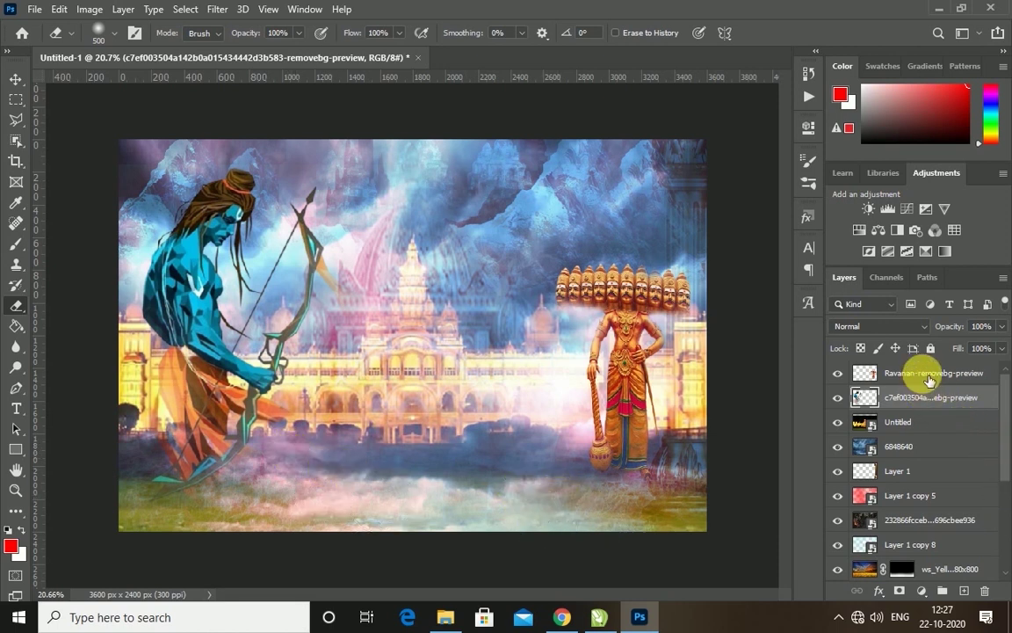
- Set the figure layer's blend mode to Darker Color
{"action": "left_click", "coordinate": [930, 374]}
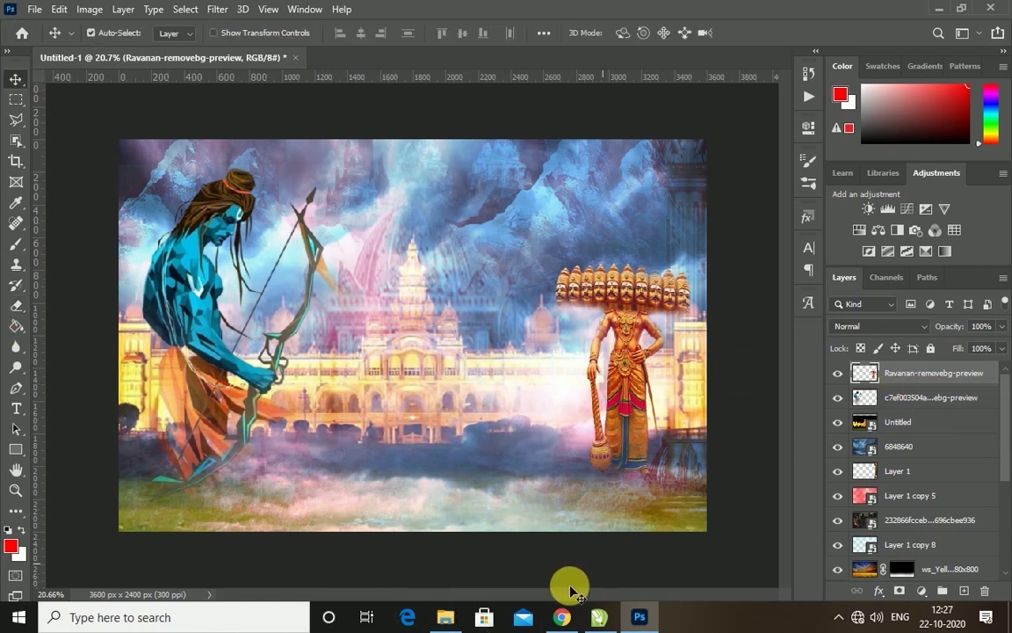
{"action": "left_click", "coordinate": [445, 616]}
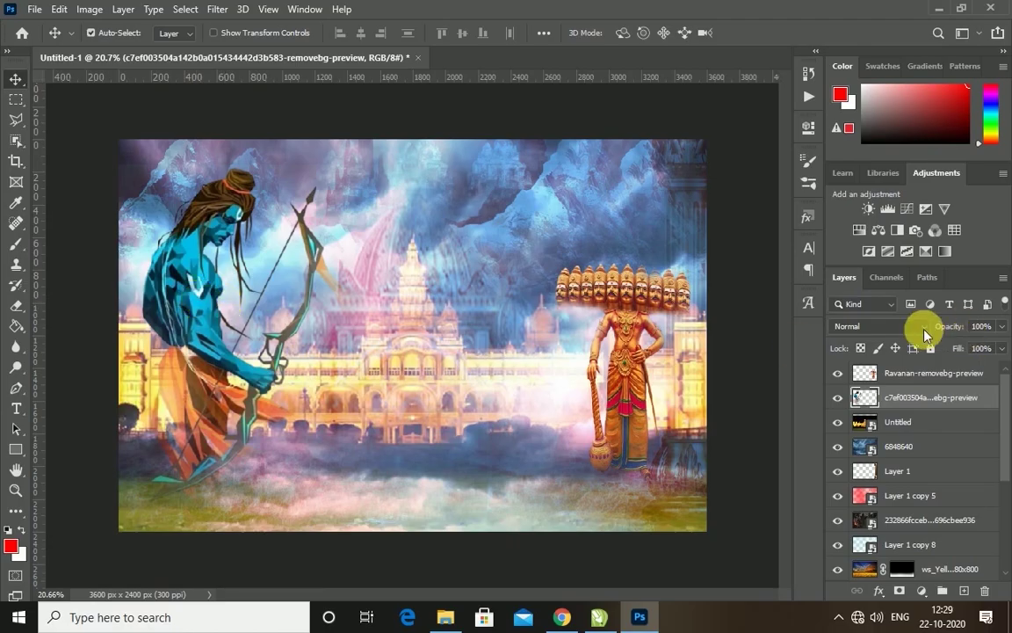
{"action": "left_click", "coordinate": [918, 327]}
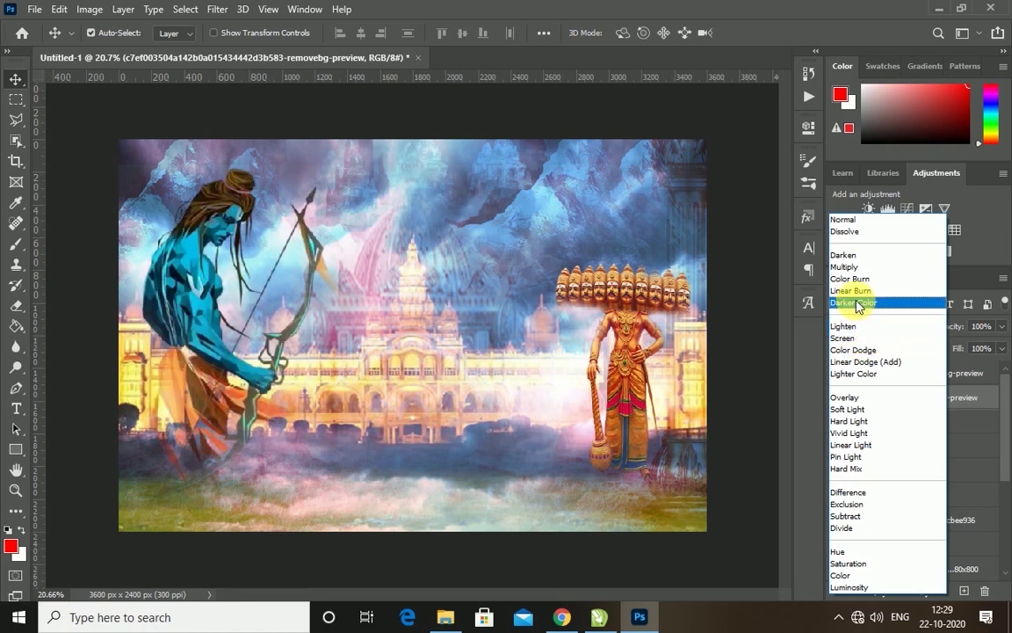
{"action": "left_click", "coordinate": [852, 302]}
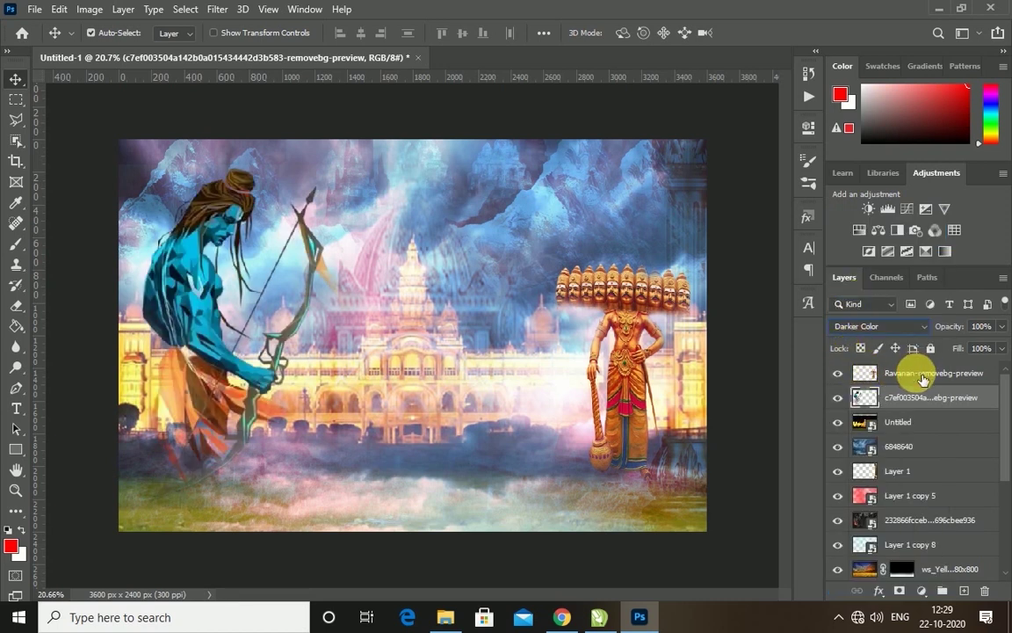
{"action": "left_click", "coordinate": [922, 376]}
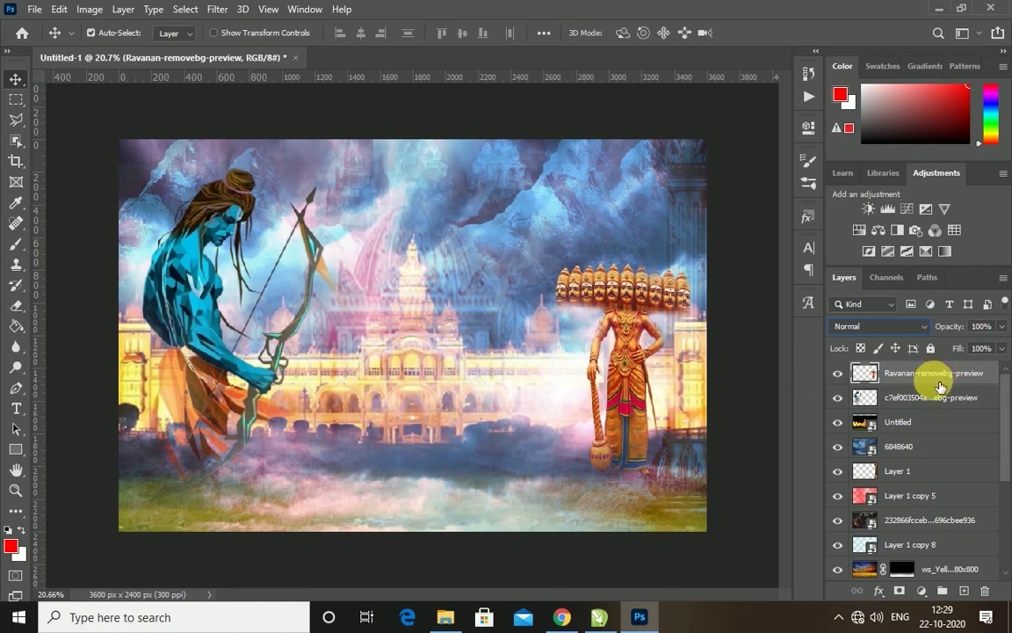
{"action": "left_click", "coordinate": [36, 12]}
- Bring the credits text layer from 45.psd into Untitled-1, enlarged near the bottom
{"action": "left_click", "coordinate": [35, 13]}
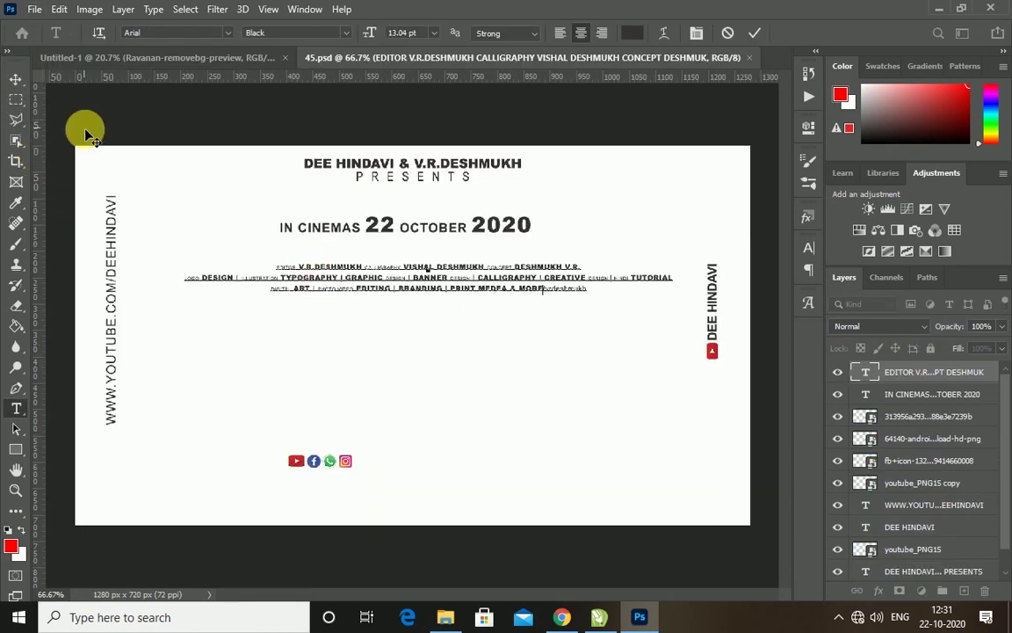
{"action": "left_click", "coordinate": [16, 80]}
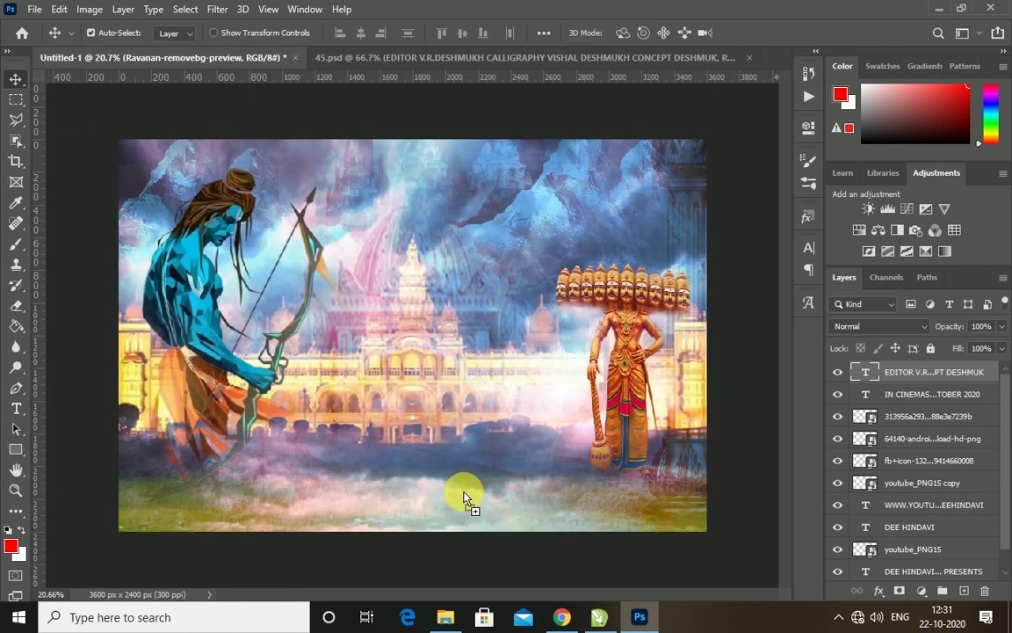
{"action": "left_click_drag", "start_coordinate": [448, 273], "coordinate": [463, 500]}
{"action": "key", "text": "ctrl+t"}
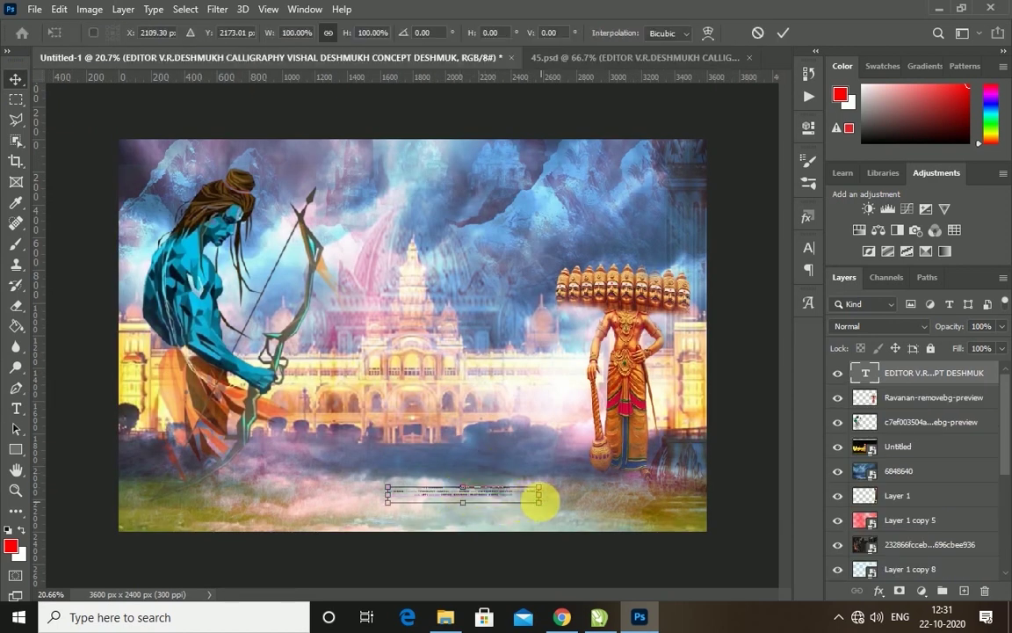
{"action": "left_click_drag", "start_coordinate": [541, 503], "coordinate": [598, 516]}
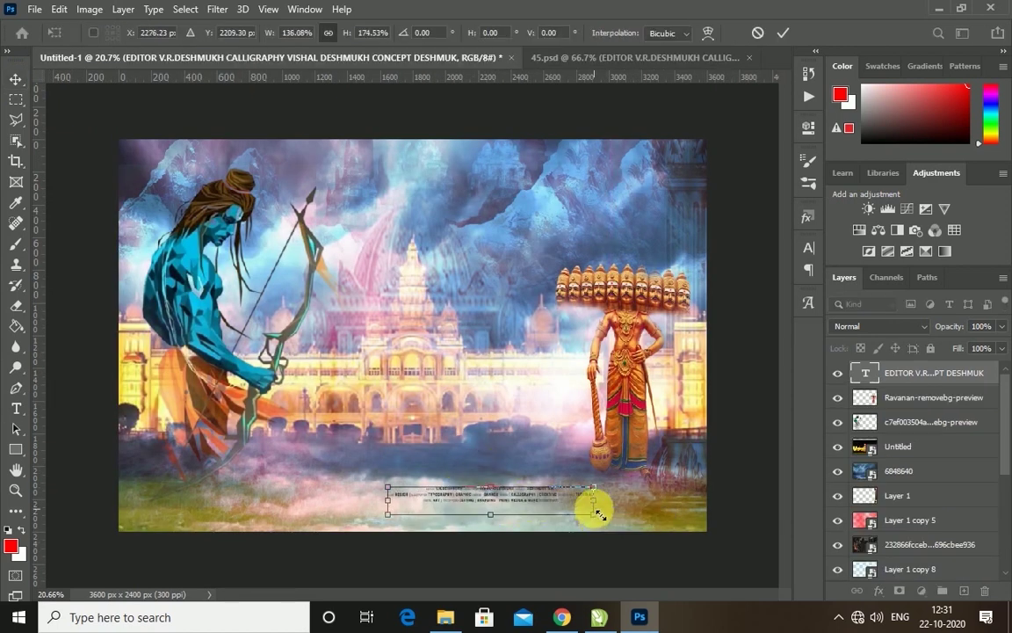
{"action": "left_click_drag", "start_coordinate": [599, 518], "coordinate": [712, 403]}
{"action": "left_click_drag", "start_coordinate": [564, 501], "coordinate": [437, 508]}
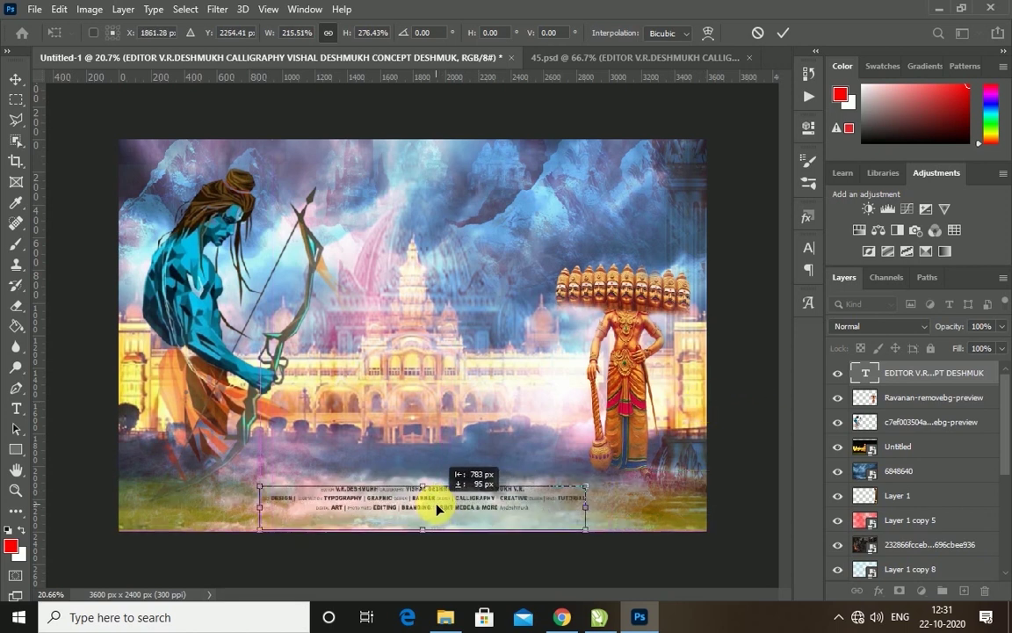
{"action": "key", "text": "Return"}
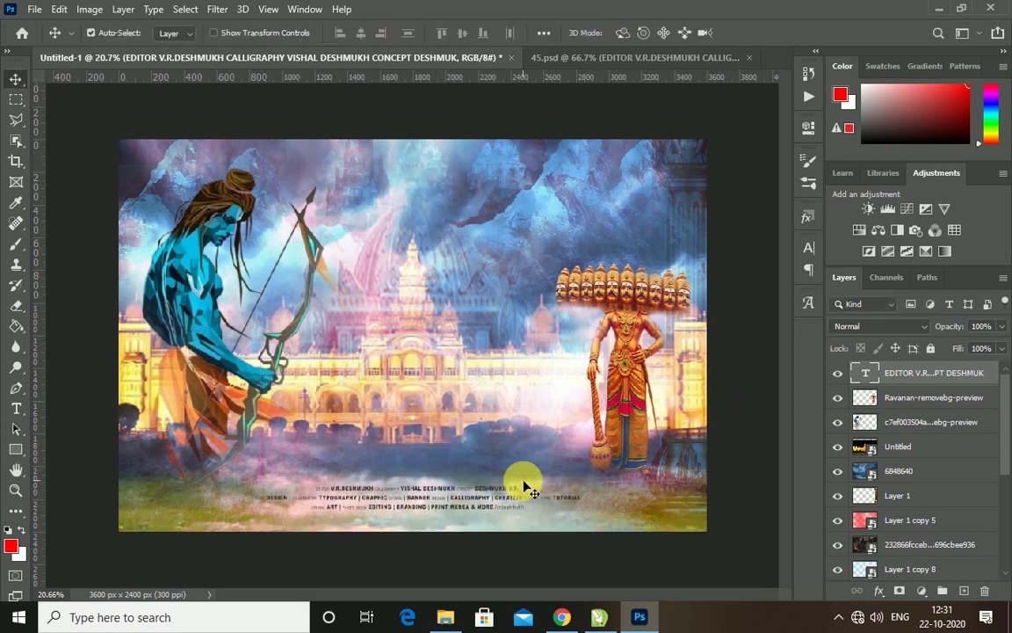
- Widen the credits block and centre it along the poster's bottom edge
{"action": "key", "text": "ctrl+t"}
{"action": "mouse_move", "coordinate": [581, 482]}
{"action": "left_mouse_down"}
{"action": "mouse_move", "coordinate": [656, 462]}
{"action": "mouse_move", "coordinate": [671, 443]}
{"action": "left_mouse_up"}
{"action": "mouse_move", "coordinate": [527, 494]}
{"action": "left_mouse_down"}
{"action": "mouse_move", "coordinate": [463, 492]}
{"action": "mouse_move", "coordinate": [463, 503]}
{"action": "left_mouse_up"}
{"action": "key", "text": "Return"}
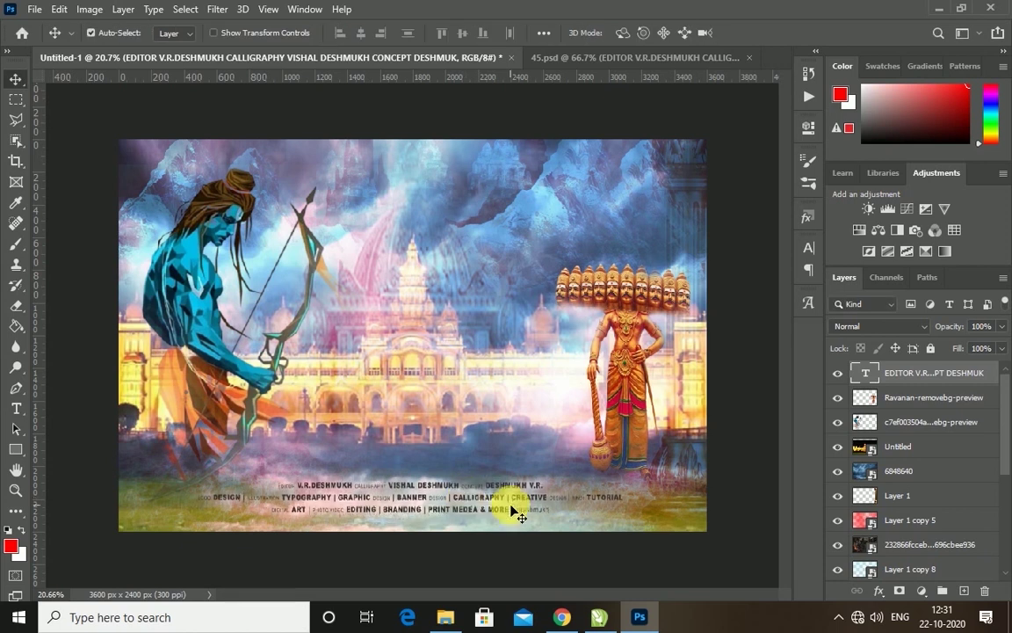
- Try white as the colour of all the credits text
{"action": "left_click", "coordinate": [13, 406]}
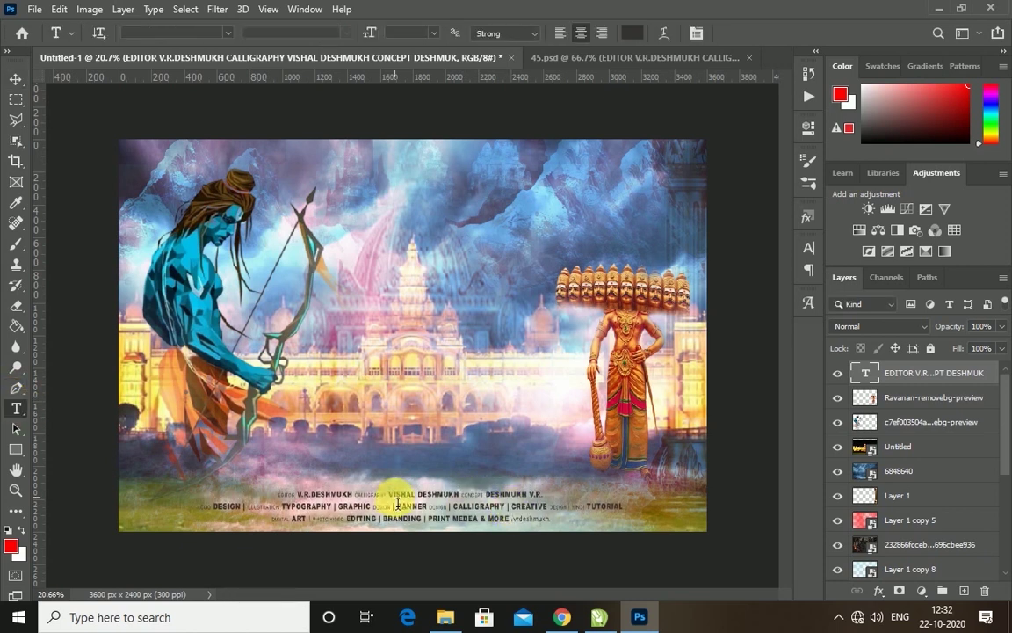
{"action": "left_click", "coordinate": [413, 505]}
{"action": "key", "text": "ctrl+a"}
{"action": "left_click", "coordinate": [632, 33]}
{"action": "left_click", "coordinate": [578, 232]}
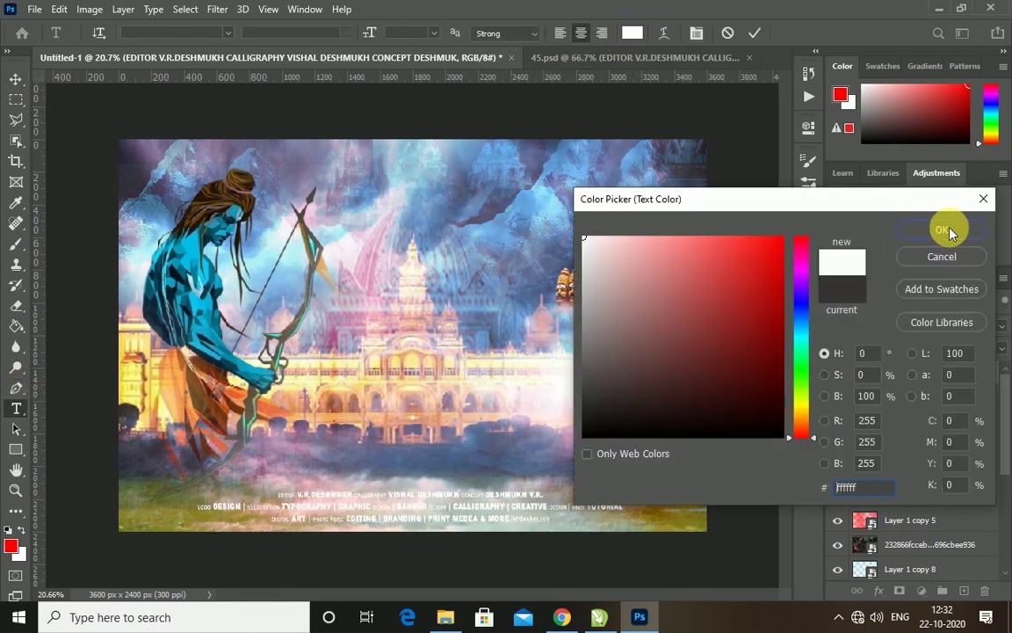
{"action": "left_click", "coordinate": [942, 230]}
{"action": "left_click", "coordinate": [16, 79]}
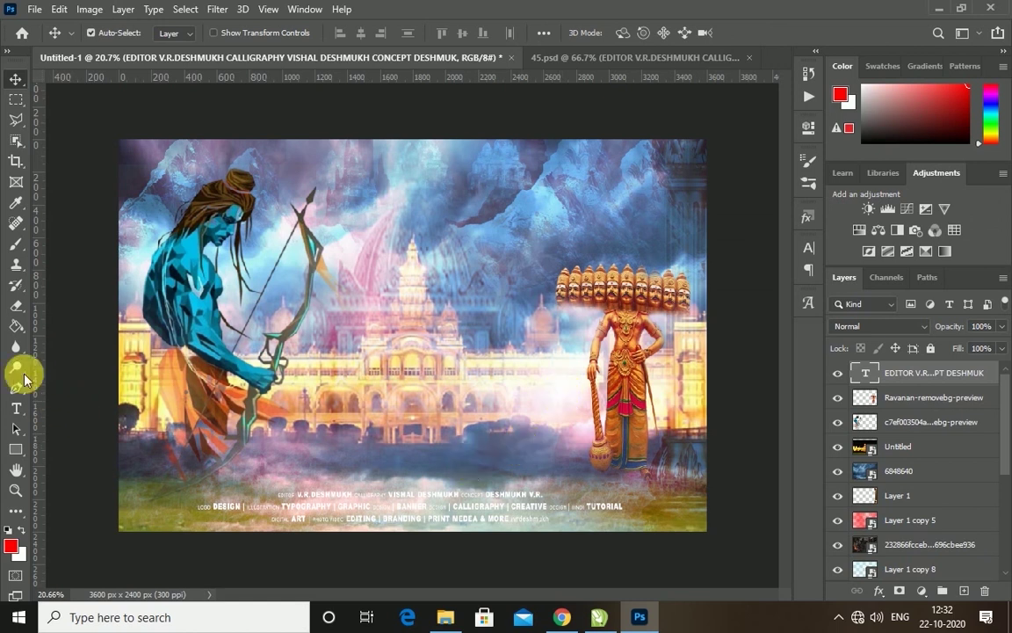
- Recolour all the credits text black (#000000)
{"action": "left_click", "coordinate": [29, 411]}
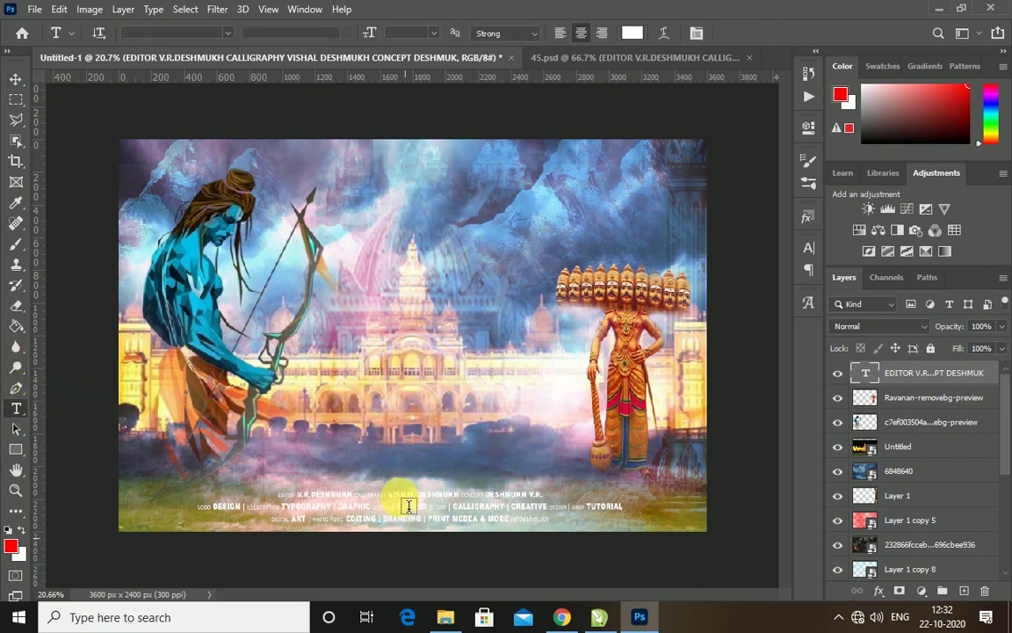
{"action": "left_click", "coordinate": [409, 505]}
{"action": "key", "text": "ctrl+a"}
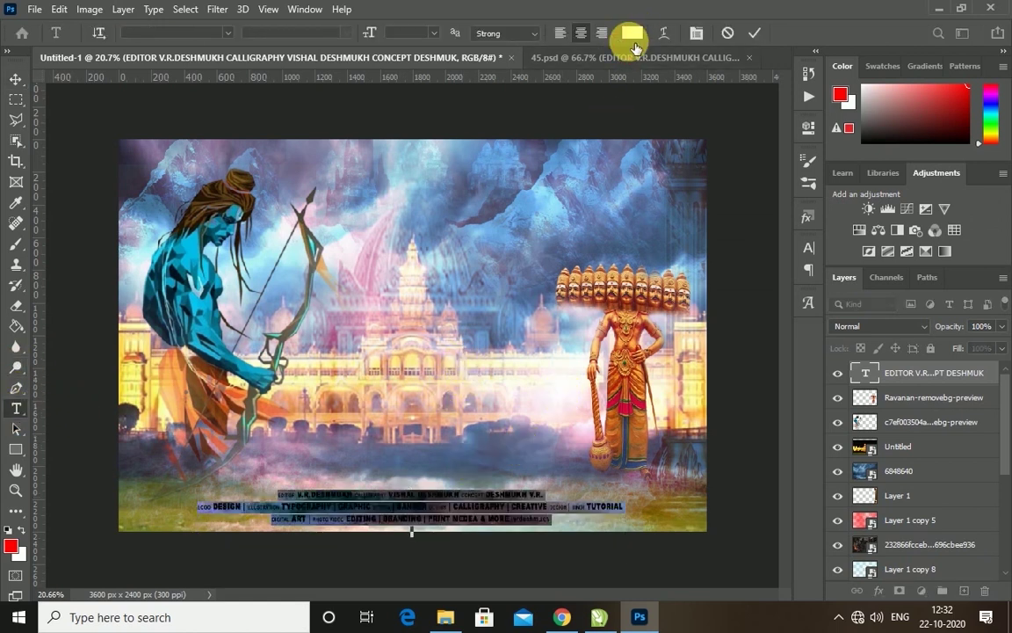
{"action": "left_click", "coordinate": [632, 32]}
{"action": "type", "text": "000000"}
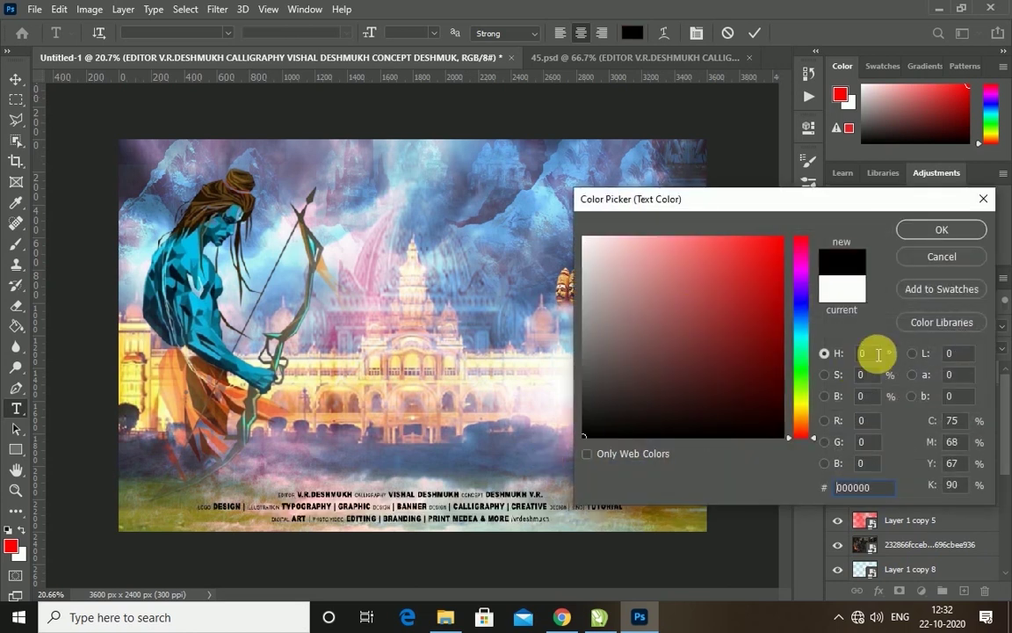
{"action": "left_click", "coordinate": [942, 229]}
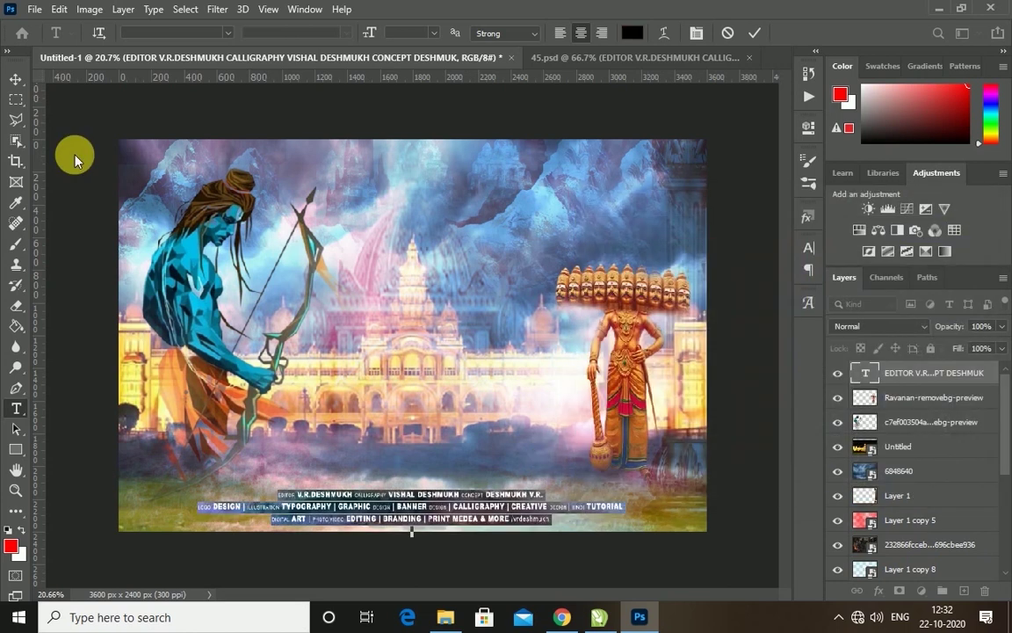
{"action": "left_click", "coordinate": [13, 79]}
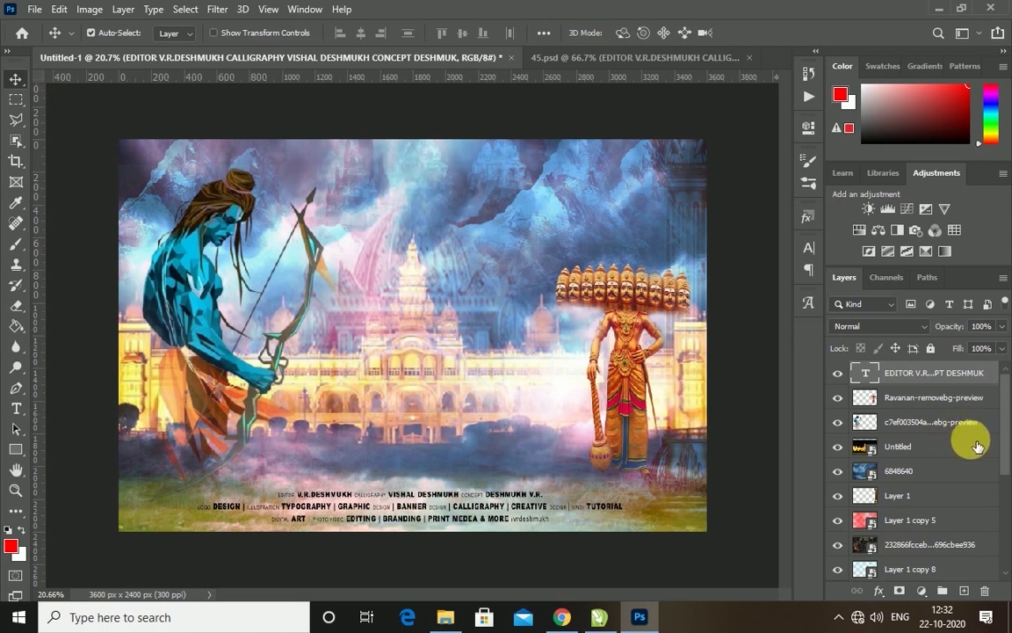
- Add Layer 2 above Ravana and tint the poster's bottom with a soft round brush at 15% opacity
{"action": "left_click", "coordinate": [932, 399]}
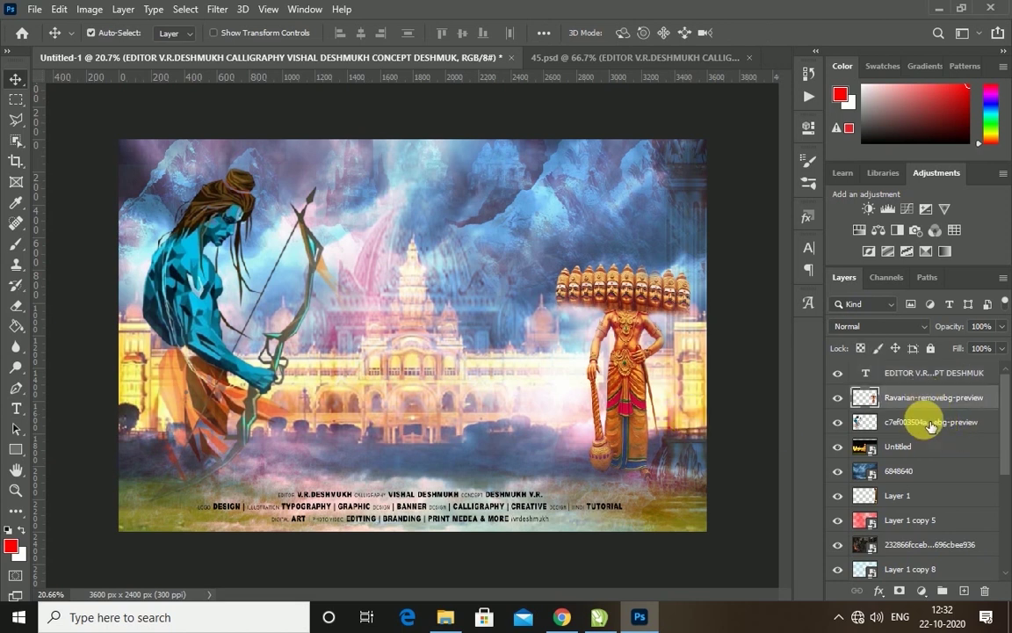
{"action": "left_click", "coordinate": [966, 591]}
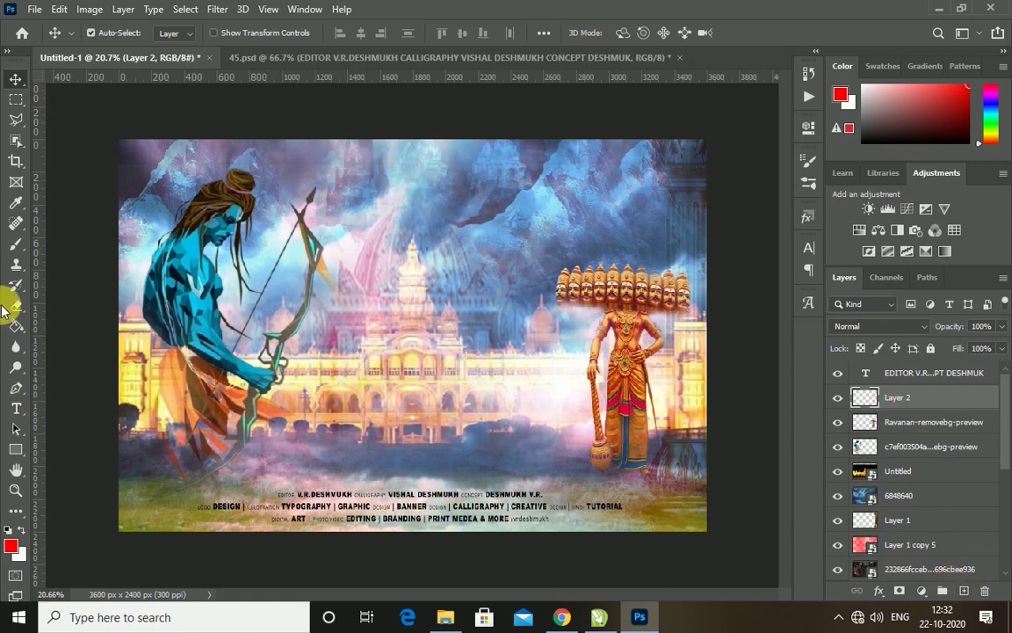
{"action": "left_click", "coordinate": [14, 246]}
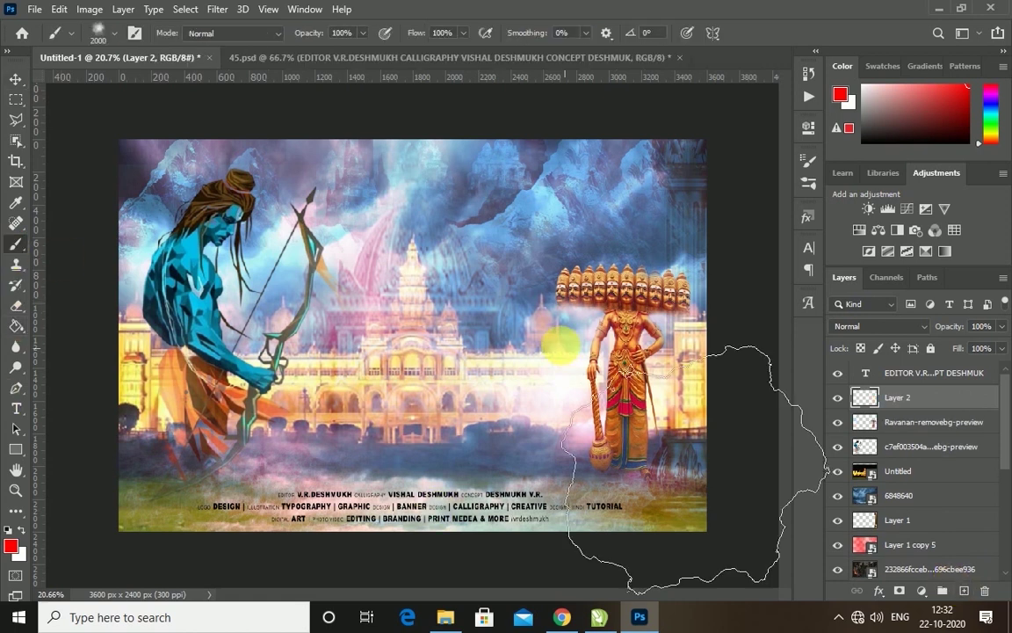
{"action": "right_click", "coordinate": [453, 302]}
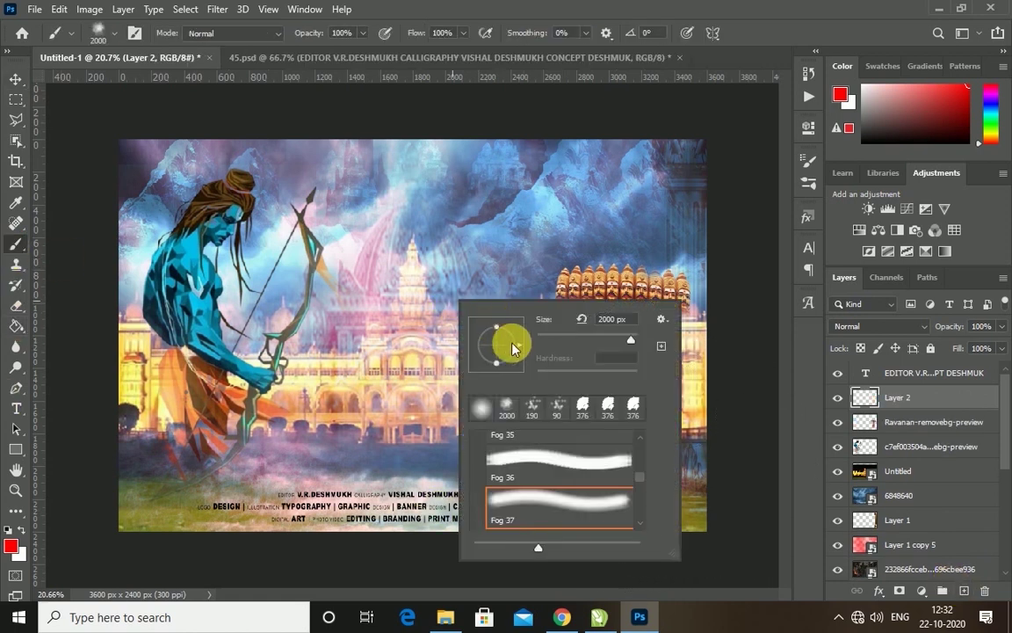
{"action": "left_click", "coordinate": [484, 409]}
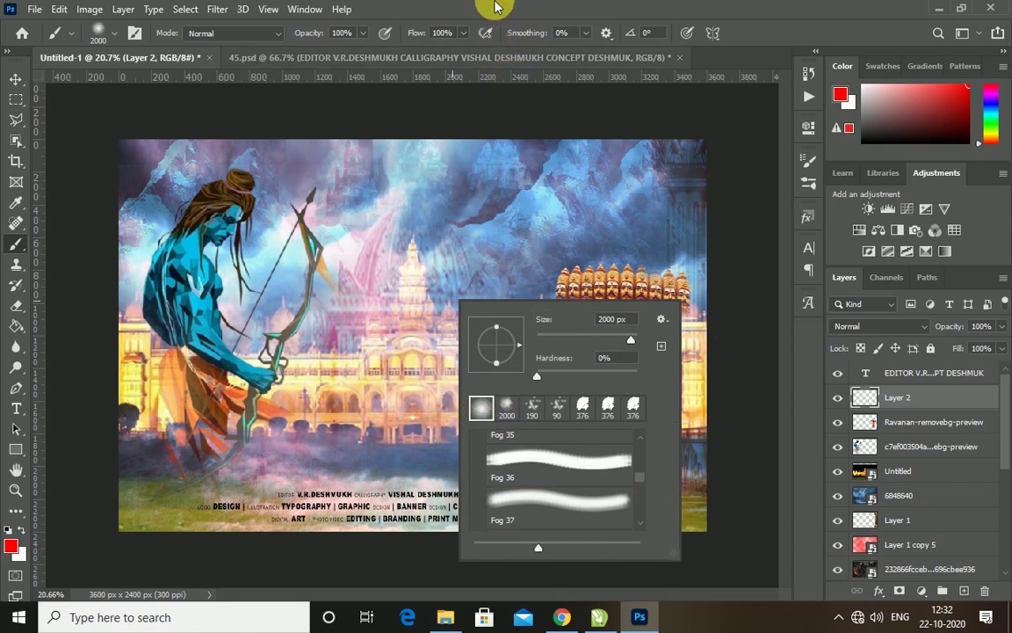
{"action": "key", "text": "Escape"}
{"action": "key", "text": "9"}
{"action": "left_click_drag", "start_coordinate": [299, 59], "coordinate": [273, 82]}
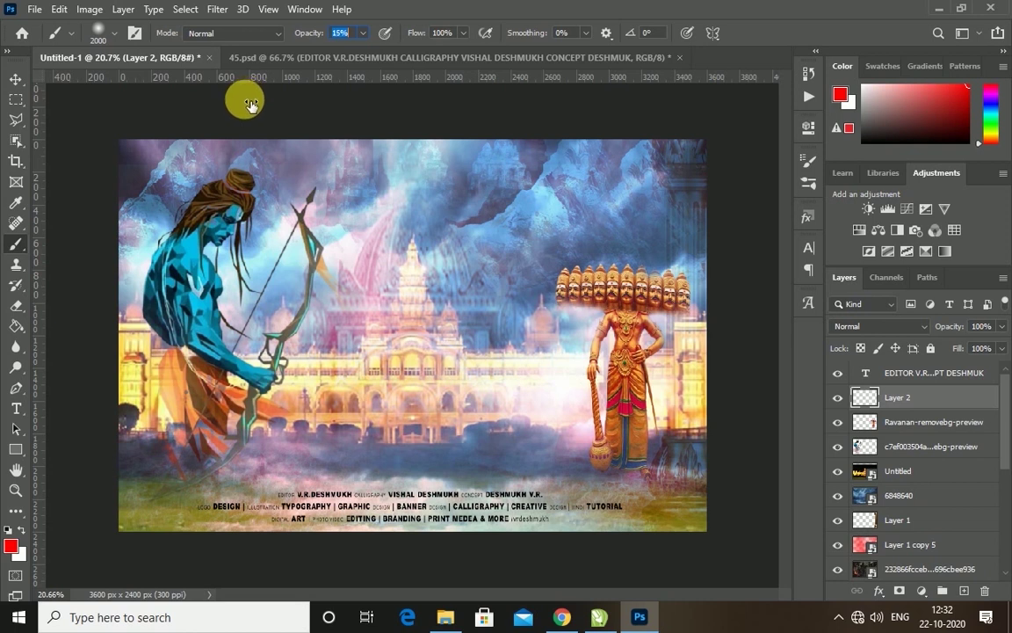
{"action": "key", "text": "Return"}
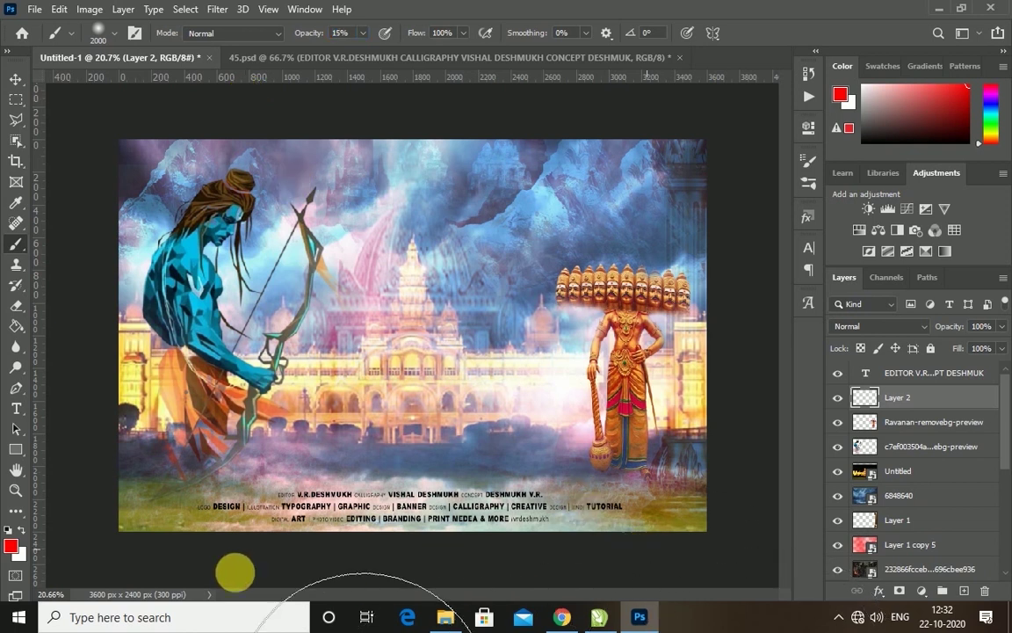
{"action": "left_click_drag", "start_coordinate": [201, 534], "coordinate": [221, 526]}
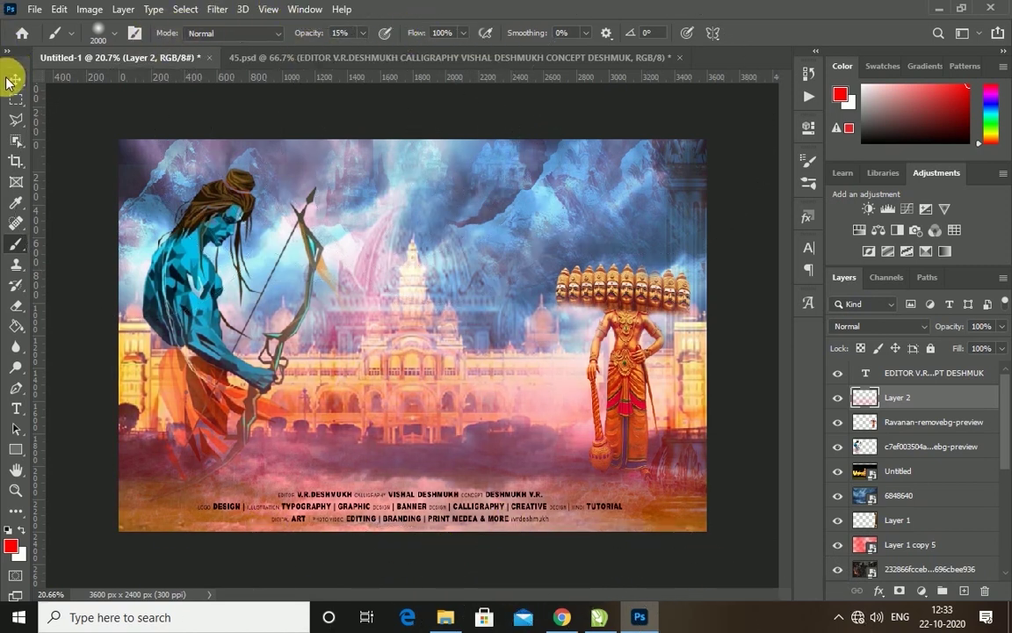
- On a new Layer 3, brush soft black strokes across the poster's lower edge
{"action": "left_click", "coordinate": [14, 79]}
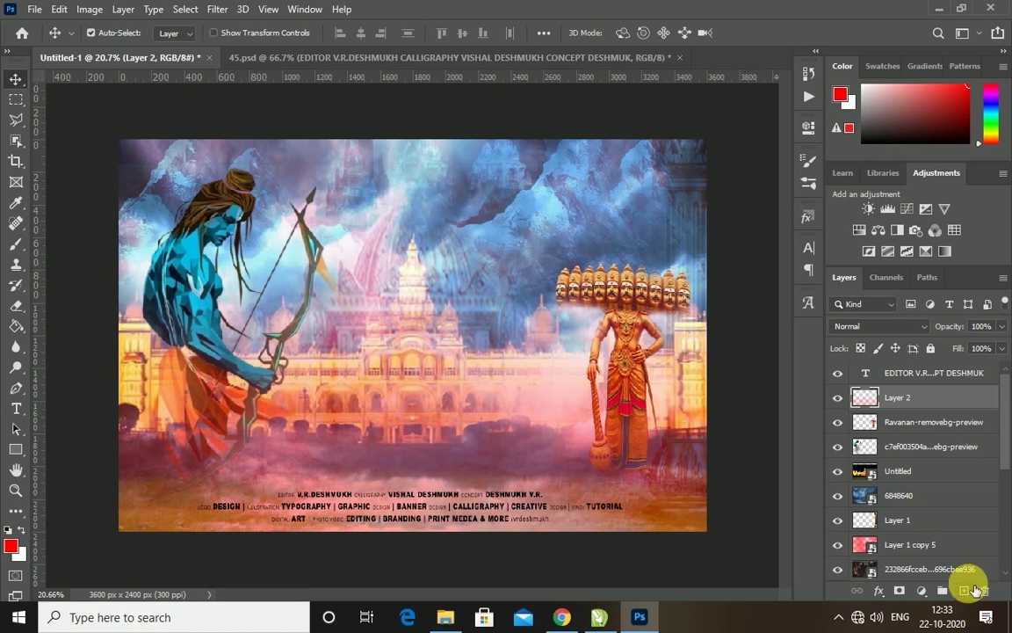
{"action": "left_click", "coordinate": [974, 591]}
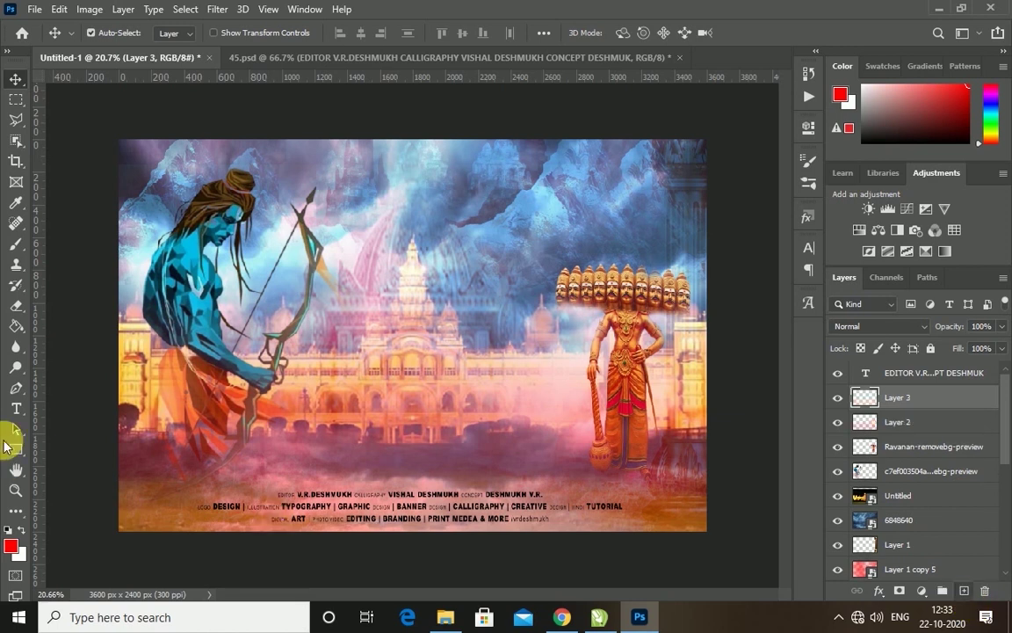
{"action": "left_click", "coordinate": [13, 246]}
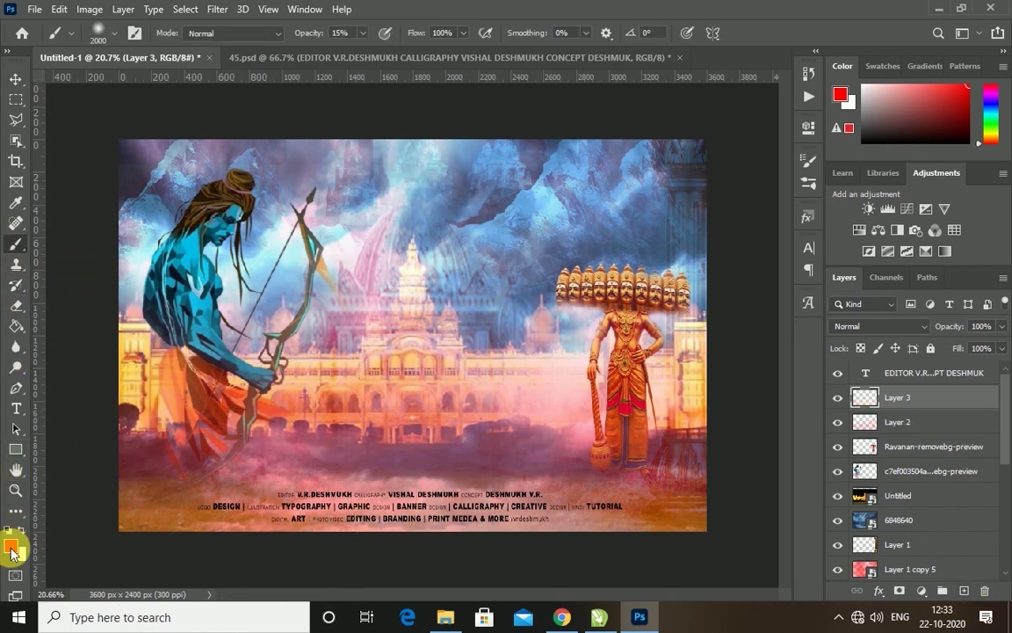
{"action": "left_click", "coordinate": [12, 549]}
{"action": "left_click_drag", "start_coordinate": [662, 423], "coordinate": [554, 478]}
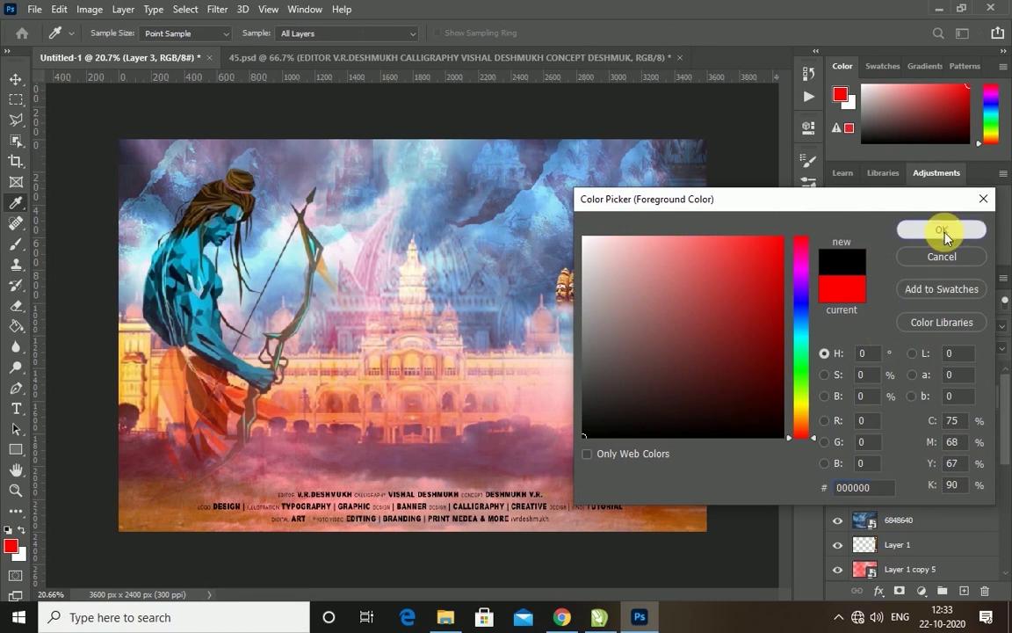
{"action": "left_click", "coordinate": [945, 239]}
{"action": "mouse_move", "coordinate": [252, 514]}
{"action": "left_mouse_down"}
{"action": "mouse_move", "coordinate": [165, 495]}
{"action": "mouse_move", "coordinate": [705, 532]}
{"action": "left_mouse_up"}
{"action": "key", "text": "v"}
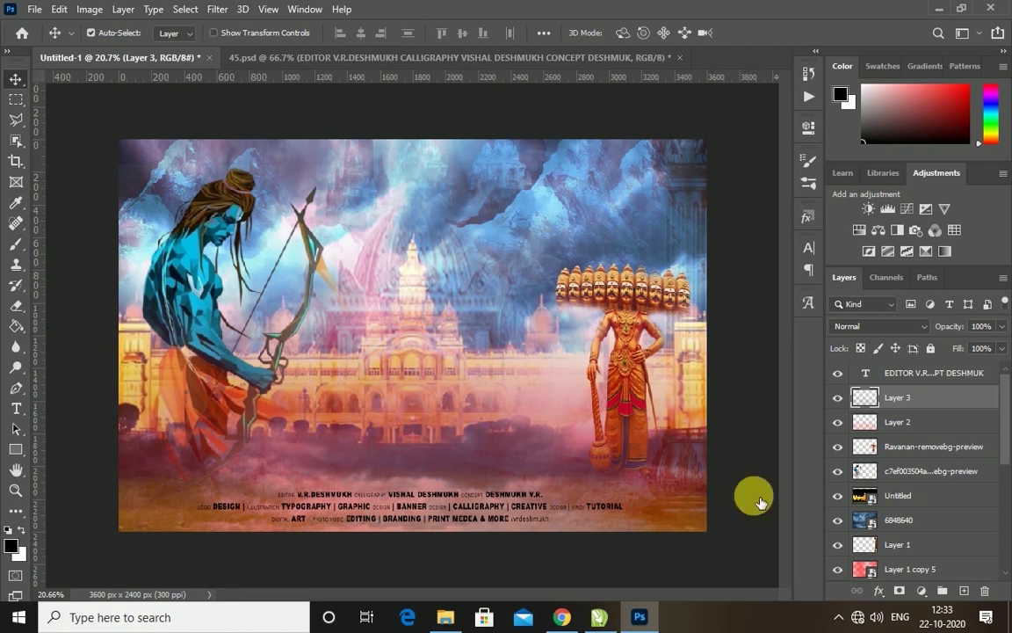
{"action": "left_click", "coordinate": [914, 372]}
- Make the EDITOR credit text white
{"action": "left_click", "coordinate": [16, 409]}
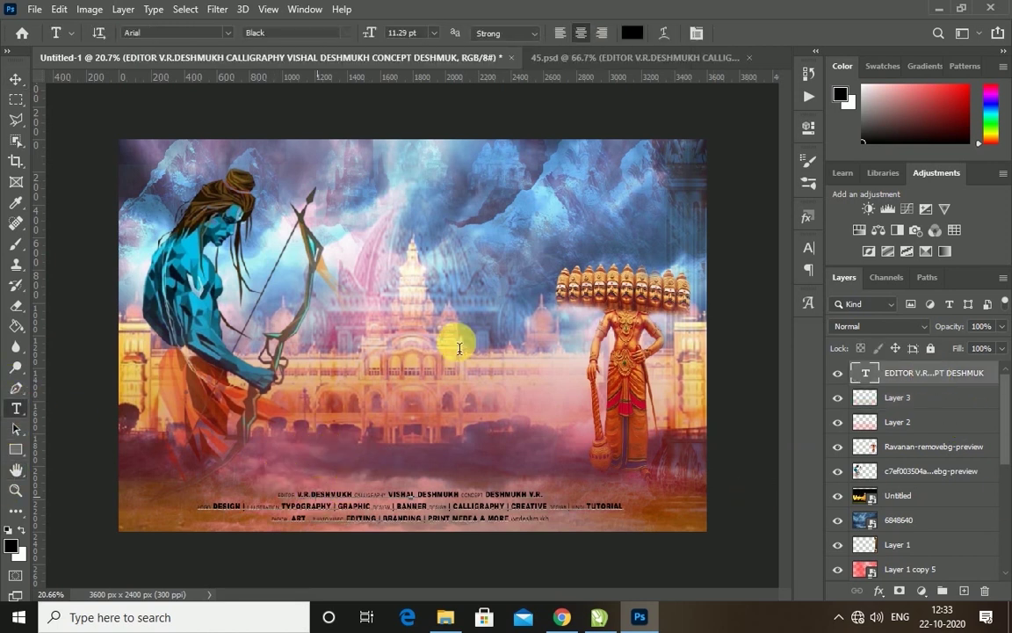
{"action": "key", "text": "Return"}
{"action": "left_click", "coordinate": [640, 35]}
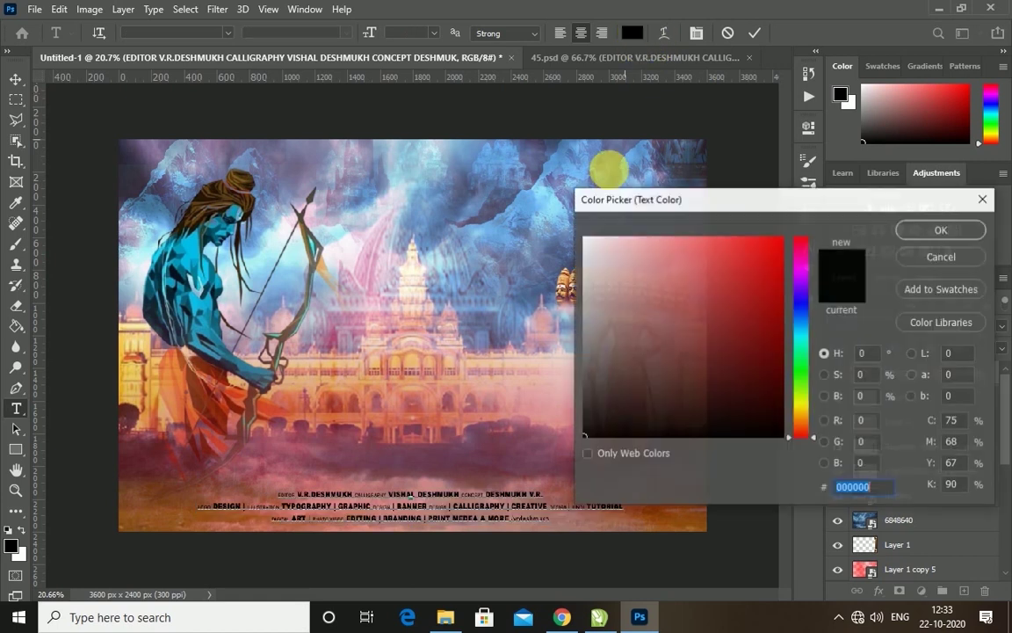
{"action": "left_click", "coordinate": [583, 237]}
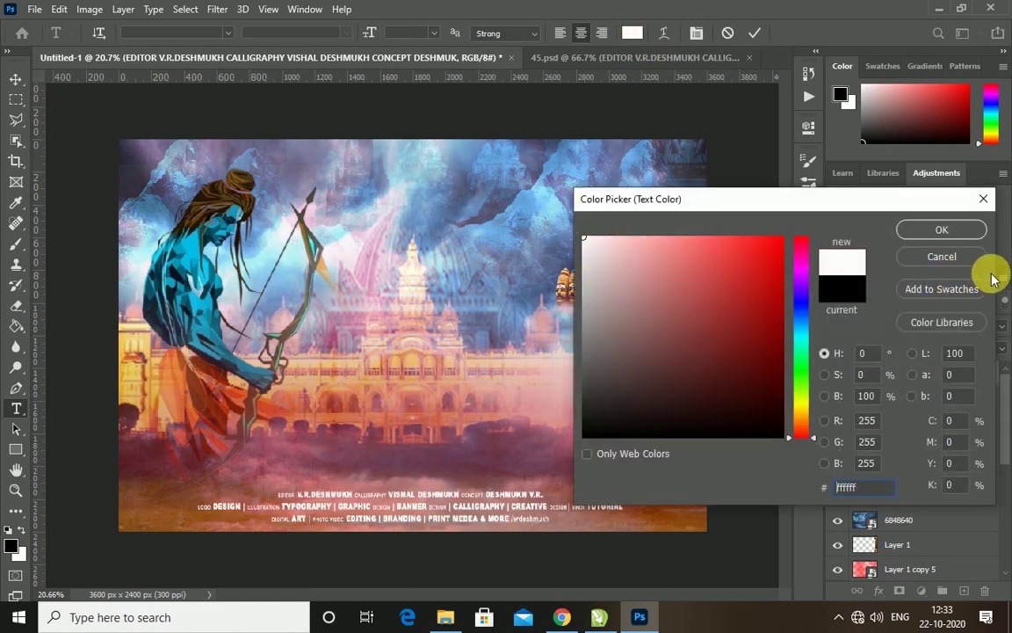
{"action": "left_click", "coordinate": [929, 255]}
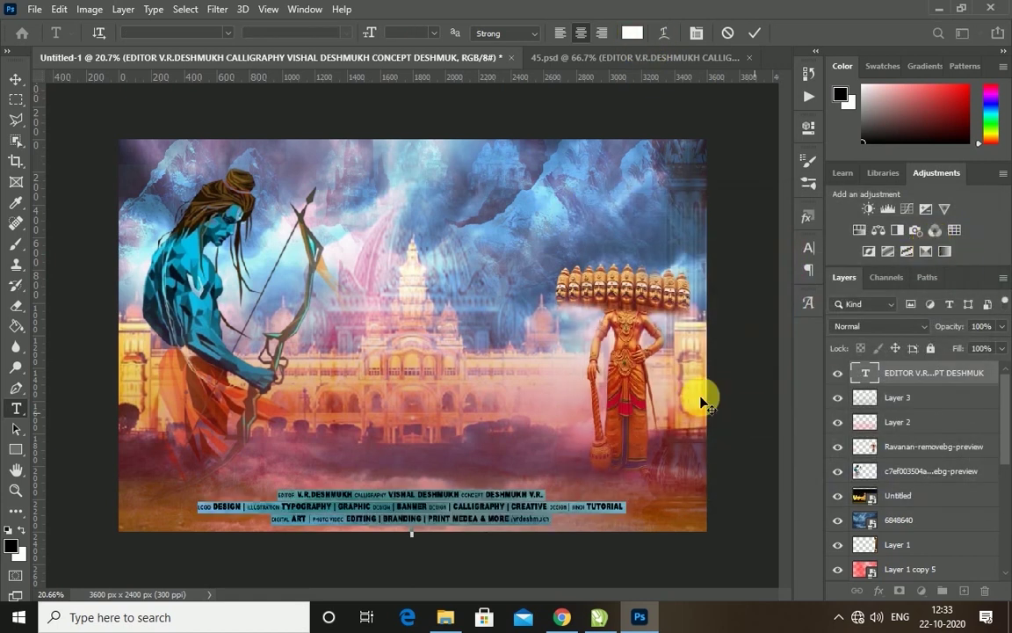
{"action": "left_click", "coordinate": [15, 83]}
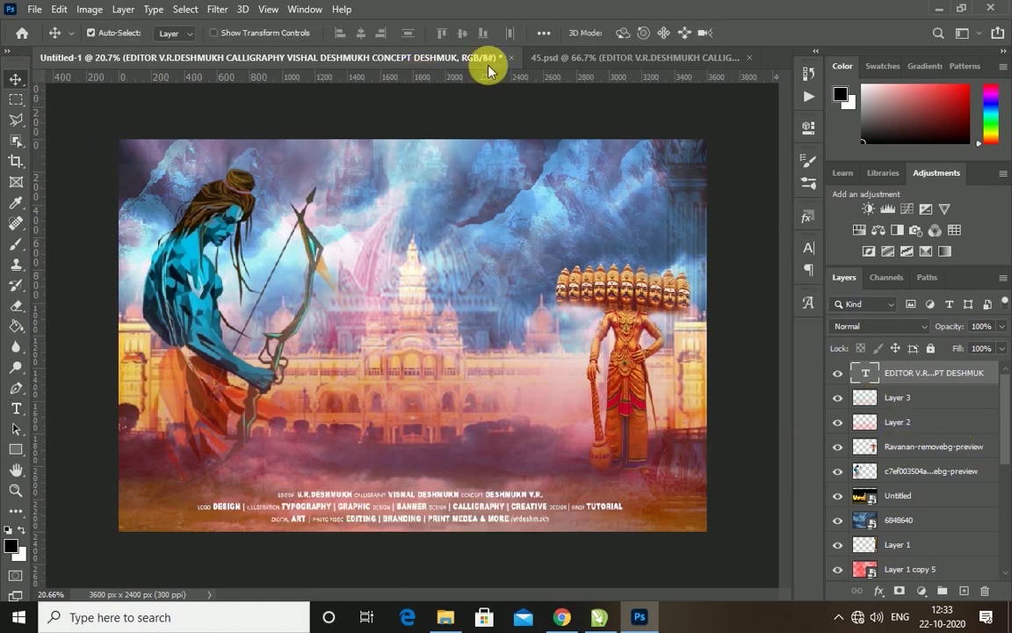
- Bring the four social icon layers from 45.psd into the poster, enlarged, just above the credits
{"action": "left_click", "coordinate": [570, 58]}
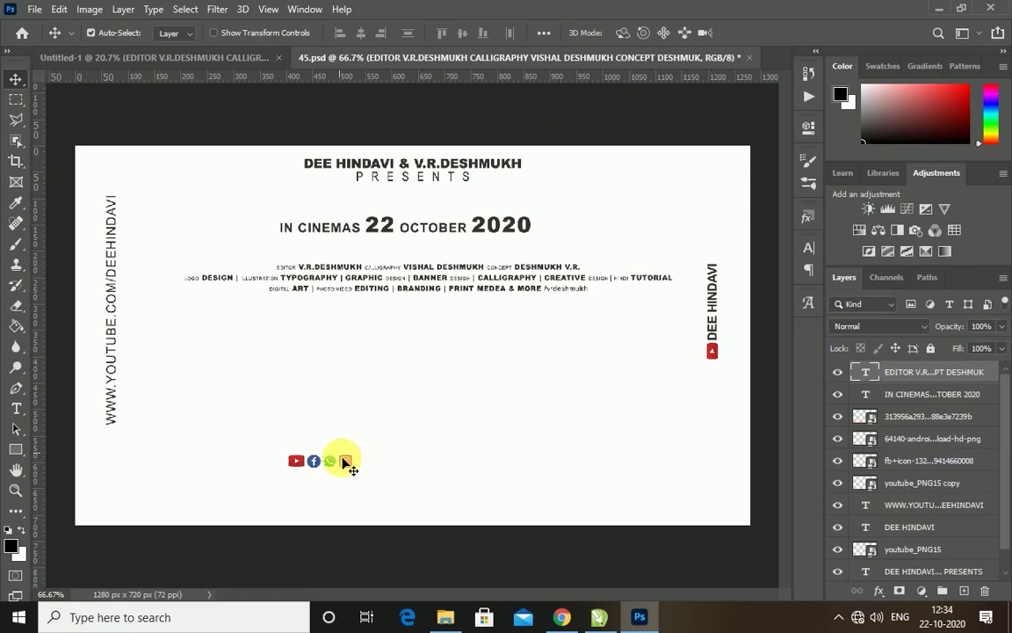
{"action": "left_click", "coordinate": [904, 420]}
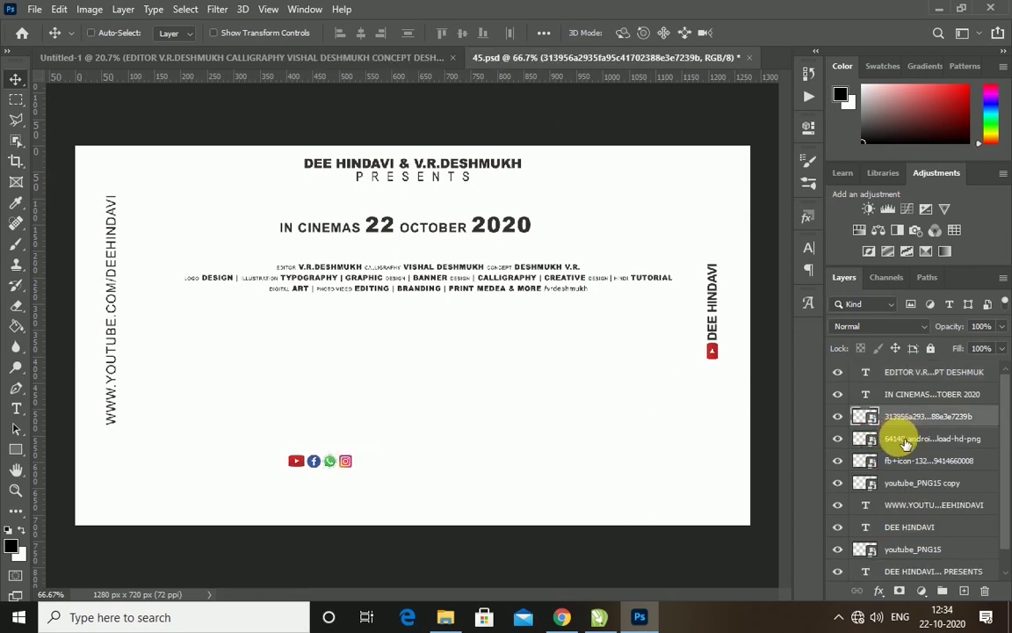
{"action": "left_click", "coordinate": [914, 483], "text": "shift"}
{"action": "mouse_move", "coordinate": [344, 464]}
{"action": "left_mouse_down"}
{"action": "mouse_move", "coordinate": [250, 52]}
{"action": "mouse_move", "coordinate": [418, 463]}
{"action": "mouse_move", "coordinate": [449, 472]}
{"action": "left_mouse_up"}
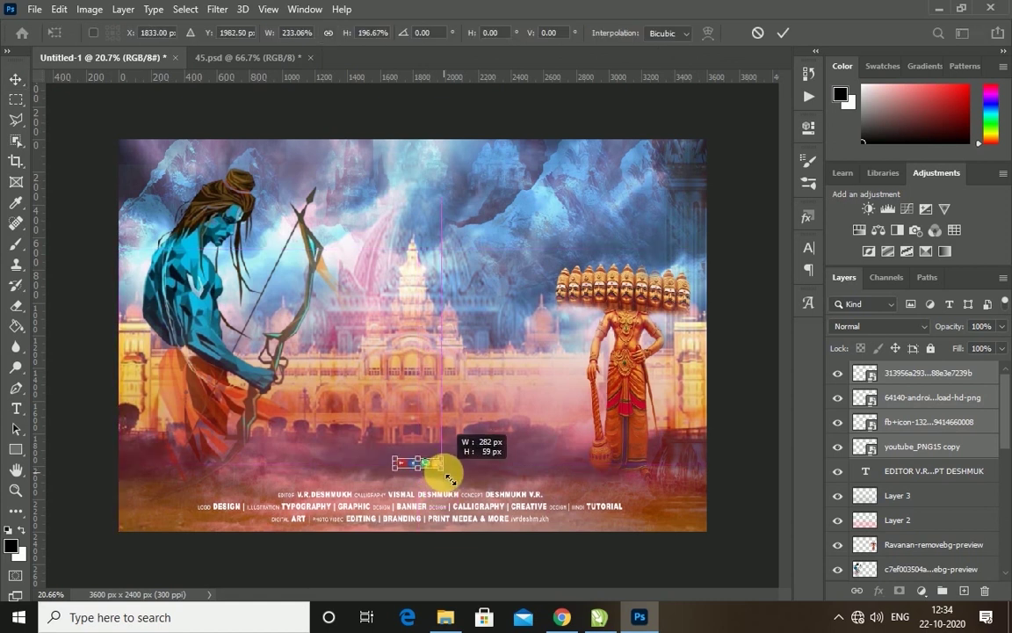
{"action": "left_click", "coordinate": [778, 33]}
{"action": "left_click_drag", "start_coordinate": [413, 463], "coordinate": [417, 481]}
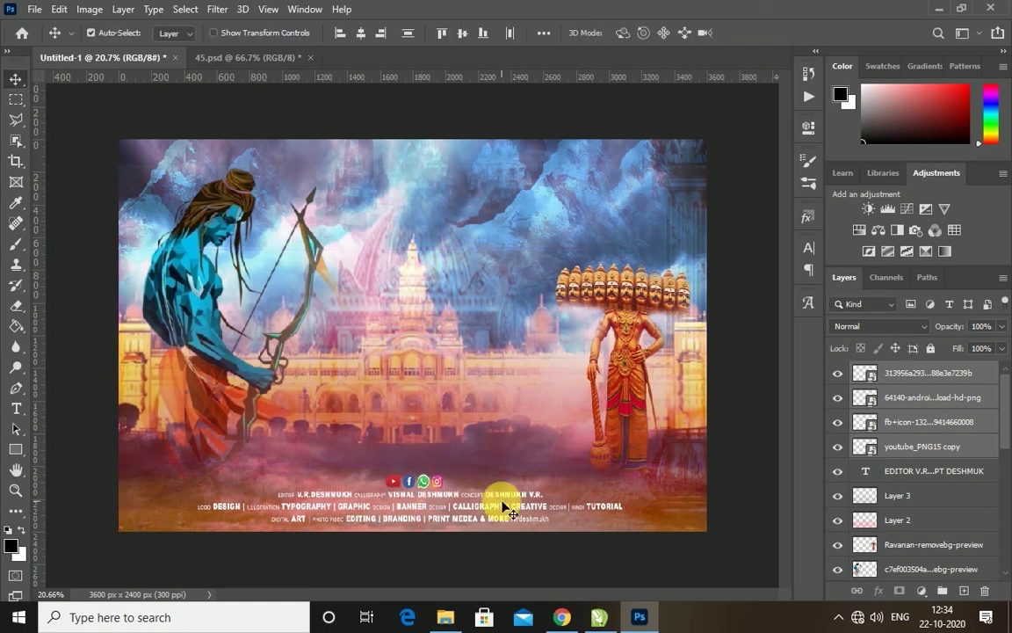
{"action": "left_click", "coordinate": [929, 378]}
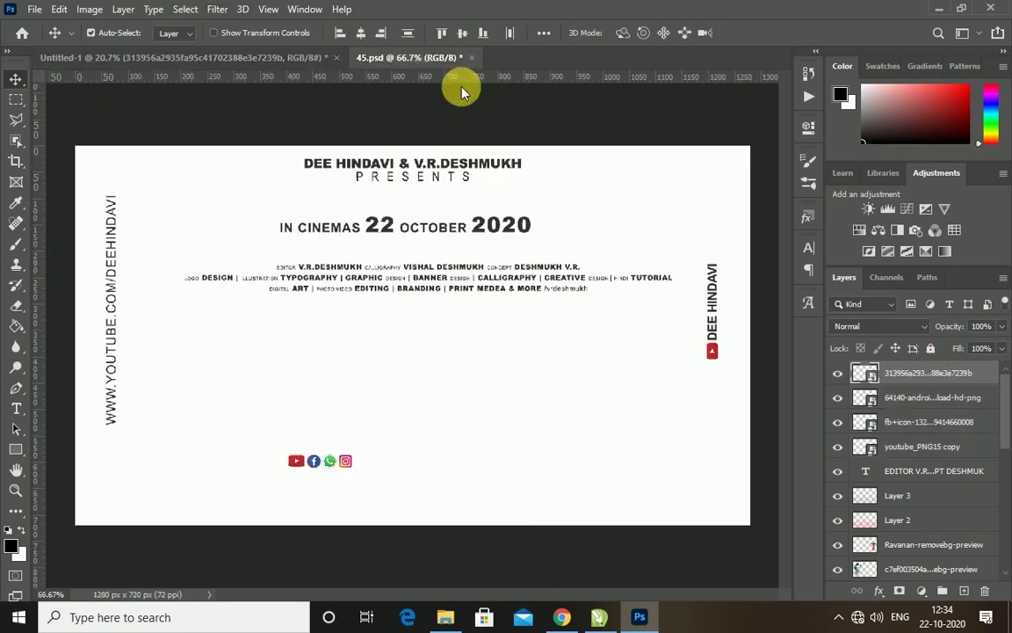
{"action": "left_click_drag", "start_coordinate": [413, 63], "coordinate": [524, 239]}
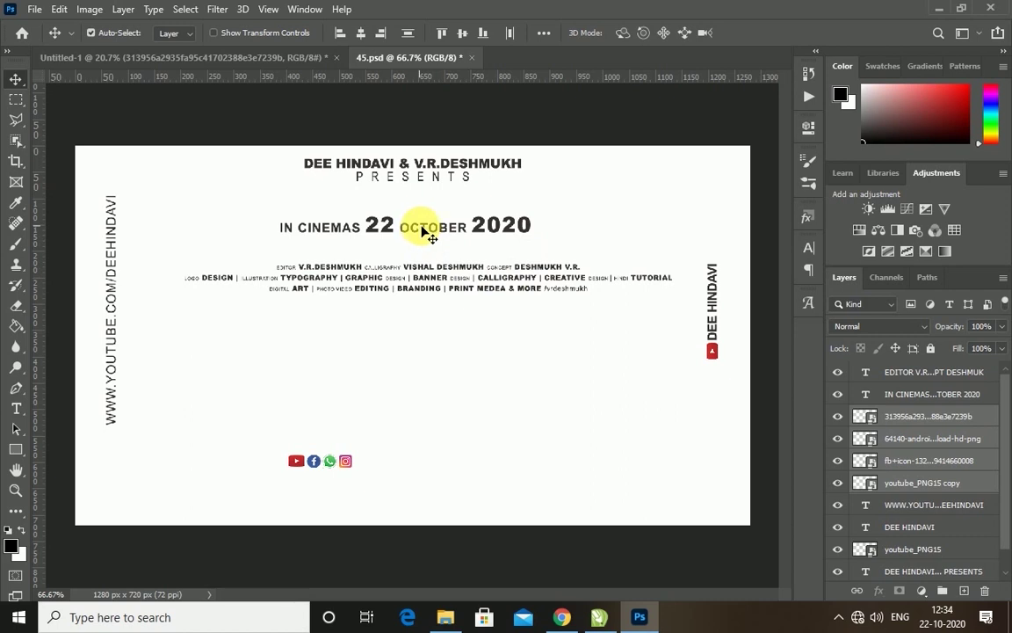
- In 45.psd, delete 'IN CINEMAS', change 22 to 25, and carry the date line into the poster
{"action": "left_click", "coordinate": [16, 409]}
{"action": "left_click_drag", "start_coordinate": [361, 226], "coordinate": [201, 237]}
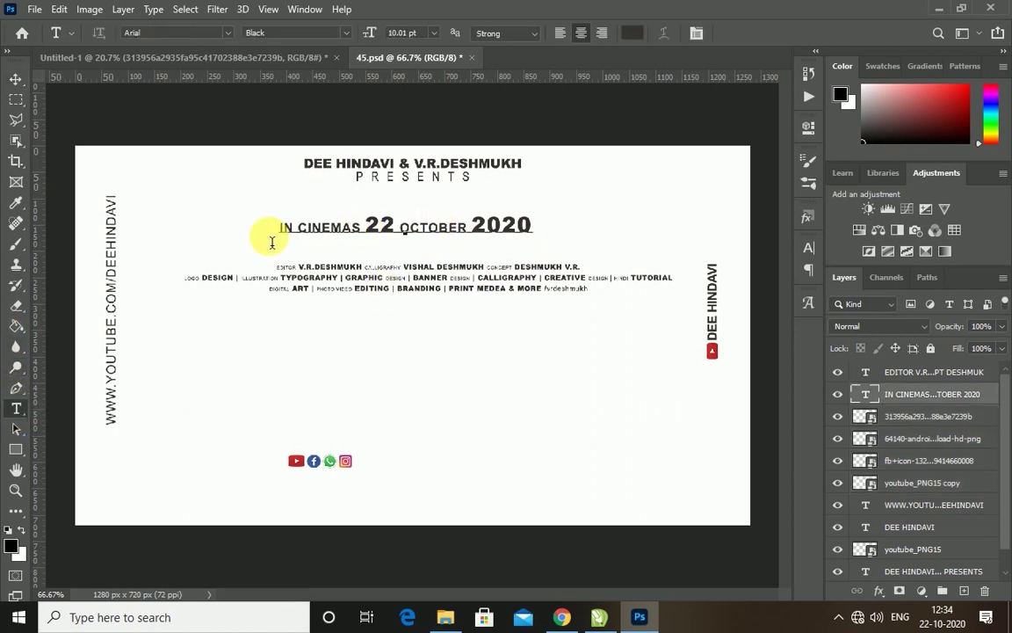
{"action": "key", "text": "BackSpace"}
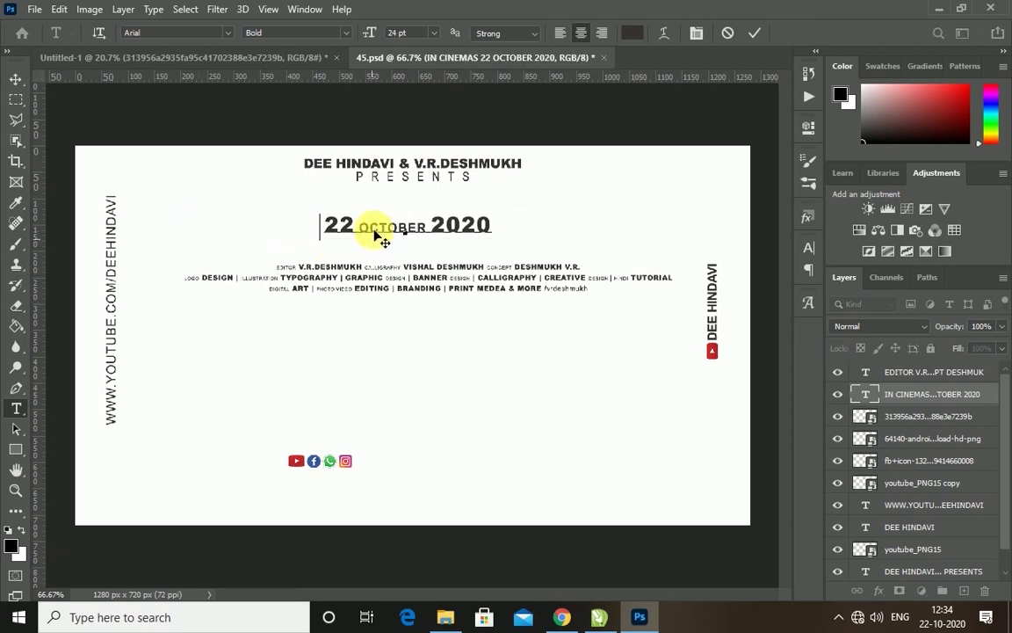
{"action": "left_click_drag", "start_coordinate": [331, 229], "coordinate": [354, 230]}
{"action": "type", "text": "5"}
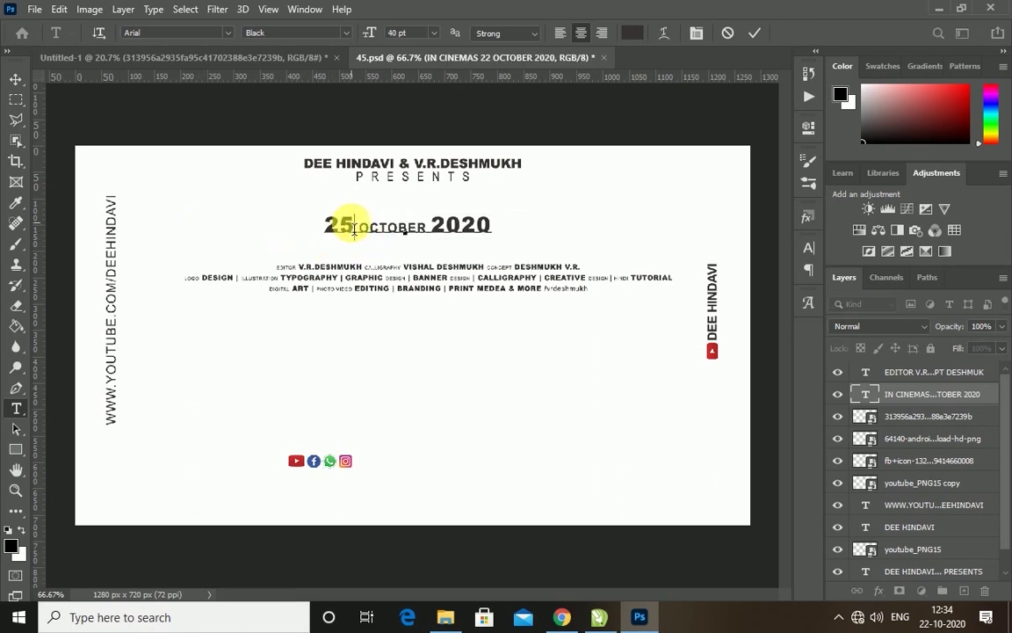
{"action": "left_click", "coordinate": [15, 79]}
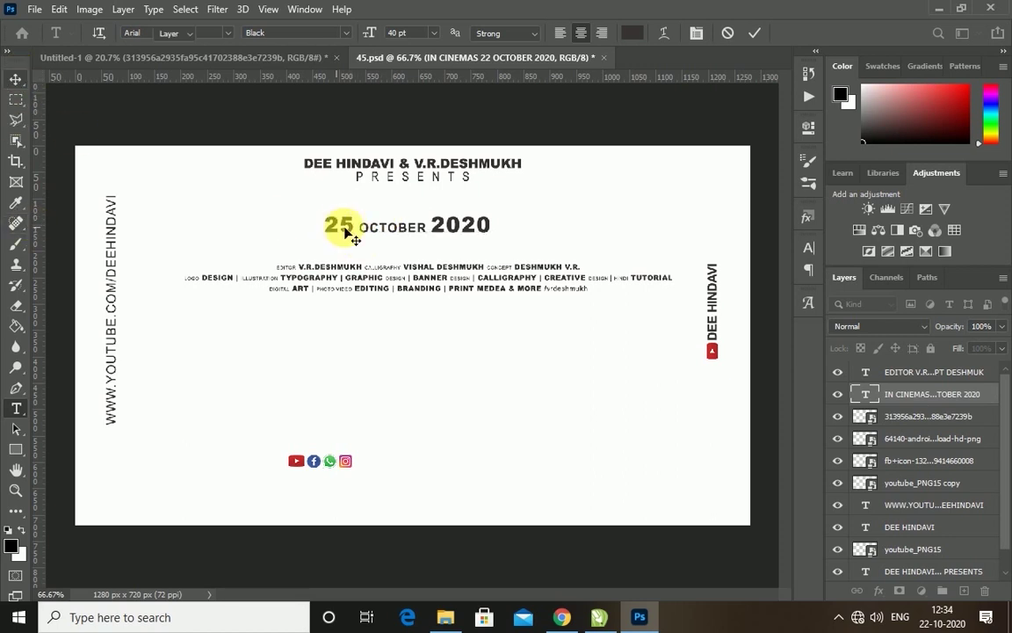
{"action": "mouse_move", "coordinate": [343, 226]}
{"action": "left_mouse_down"}
{"action": "mouse_move", "coordinate": [199, 124]}
{"action": "mouse_move", "coordinate": [163, 58]}
{"action": "mouse_move", "coordinate": [428, 450]}
{"action": "left_mouse_up"}
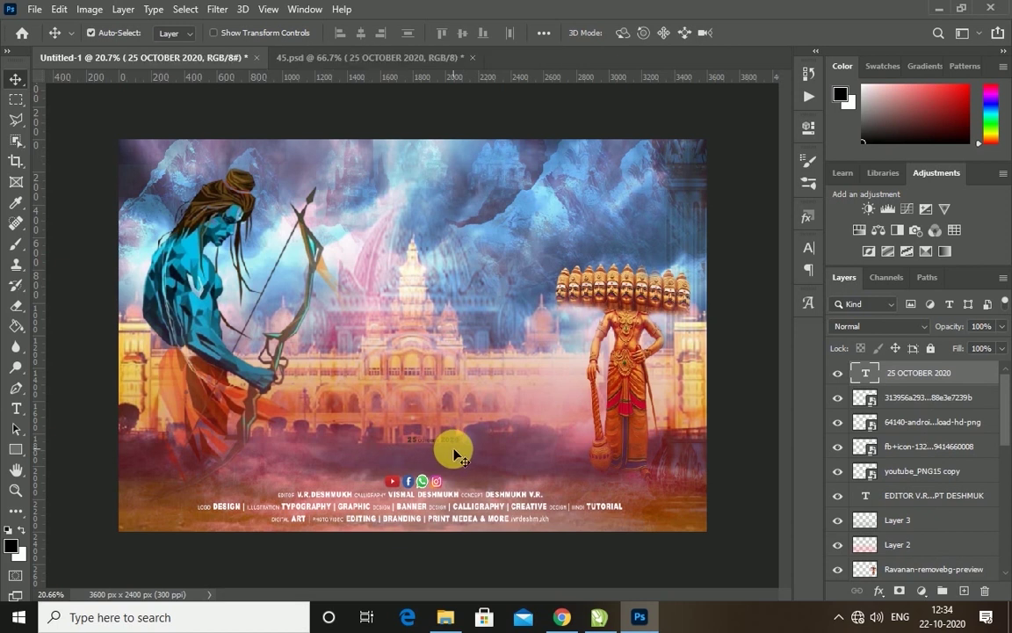
- Enlarge the date text and shift it slightly left
{"action": "key", "text": "ctrl+t"}
{"action": "left_click_drag", "start_coordinate": [467, 450], "coordinate": [533, 477]}
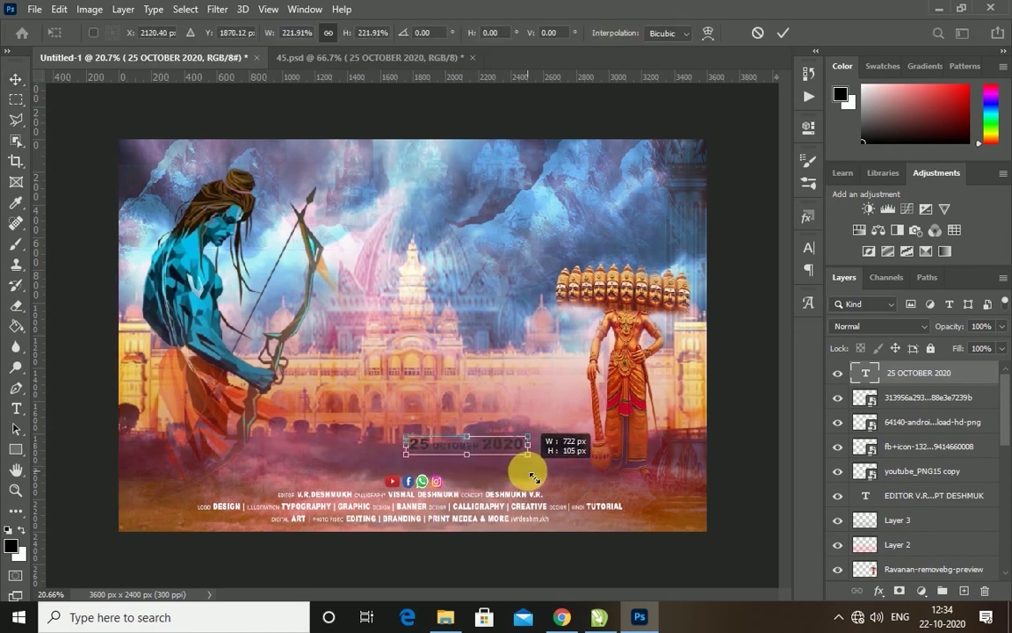
{"action": "left_click_drag", "start_coordinate": [546, 480], "coordinate": [535, 474]}
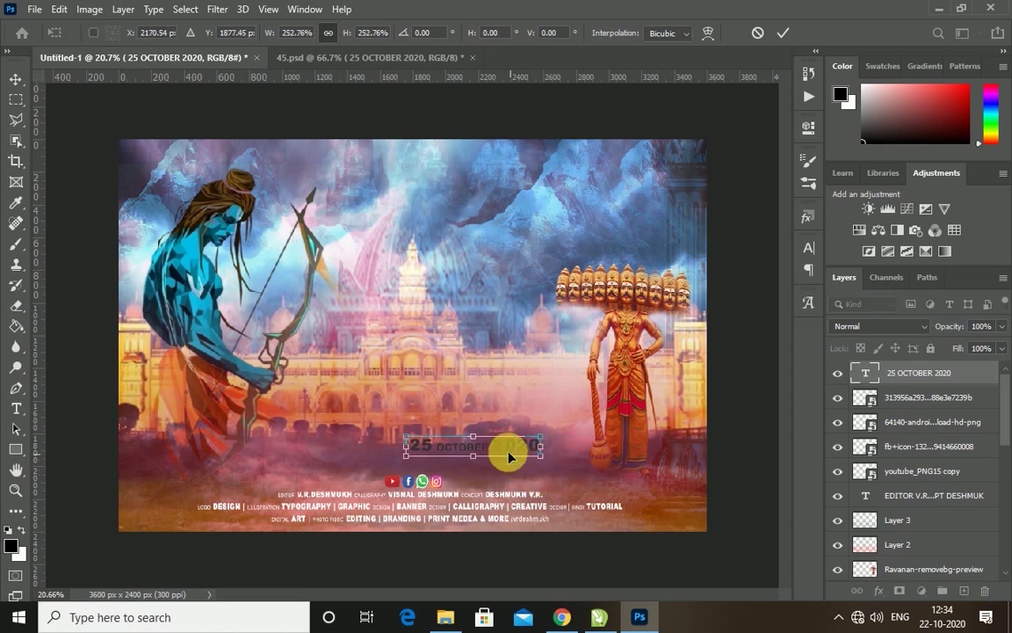
{"action": "left_click_drag", "start_coordinate": [488, 445], "coordinate": [430, 458]}
{"action": "key", "text": "Return"}
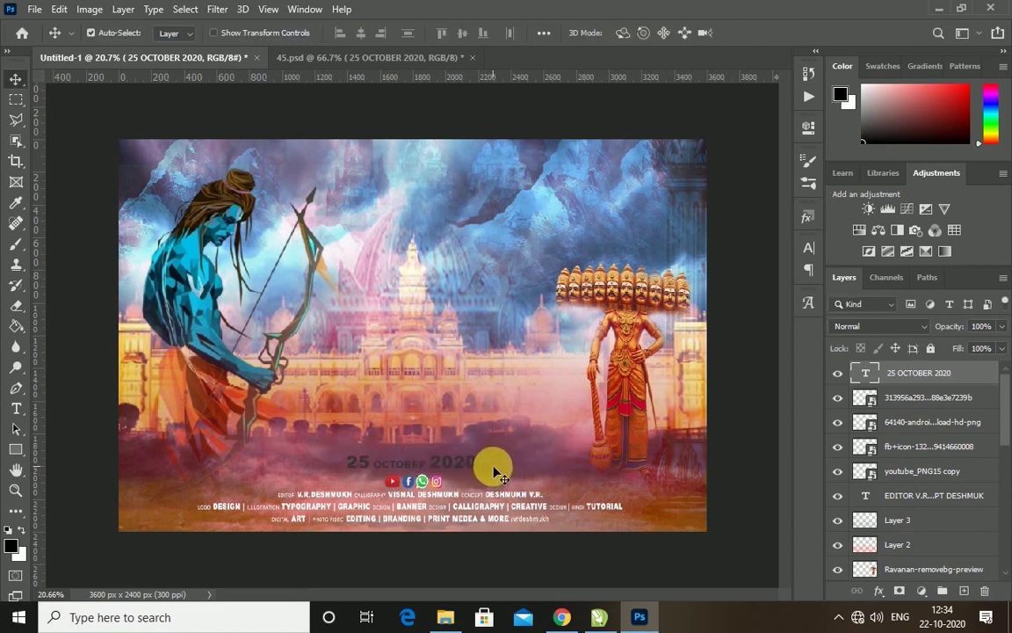
- Colour the day number 25 red
{"action": "left_click", "coordinate": [16, 409]}
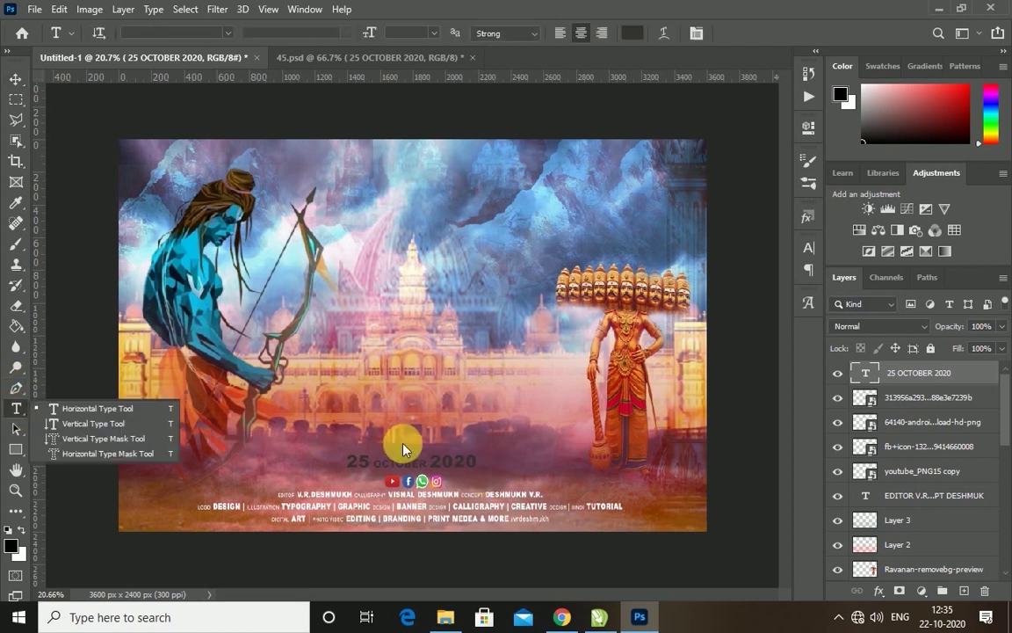
{"action": "double_click", "coordinate": [355, 462]}
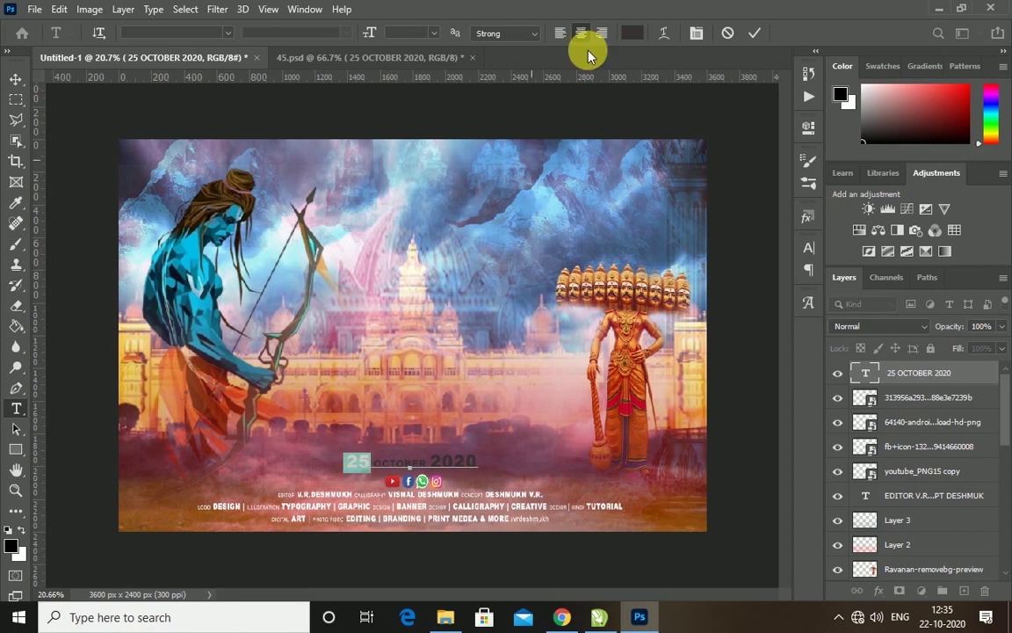
{"action": "left_click", "coordinate": [631, 34]}
{"action": "left_click", "coordinate": [782, 238]}
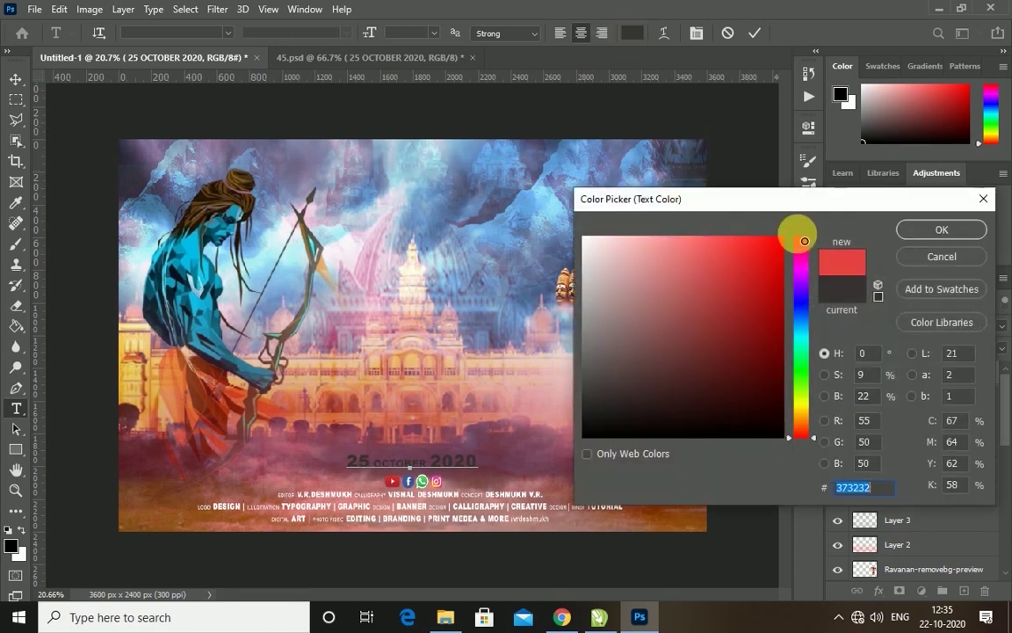
{"action": "left_click", "coordinate": [922, 231]}
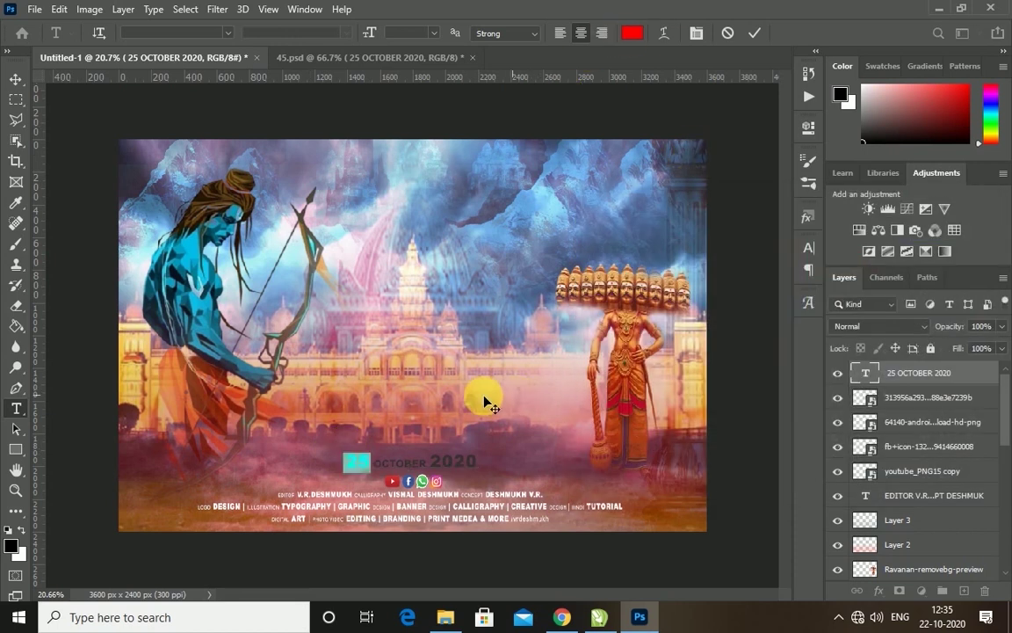
- Make the word OCTOBER white
{"action": "left_click_drag", "start_coordinate": [375, 466], "coordinate": [427, 466]}
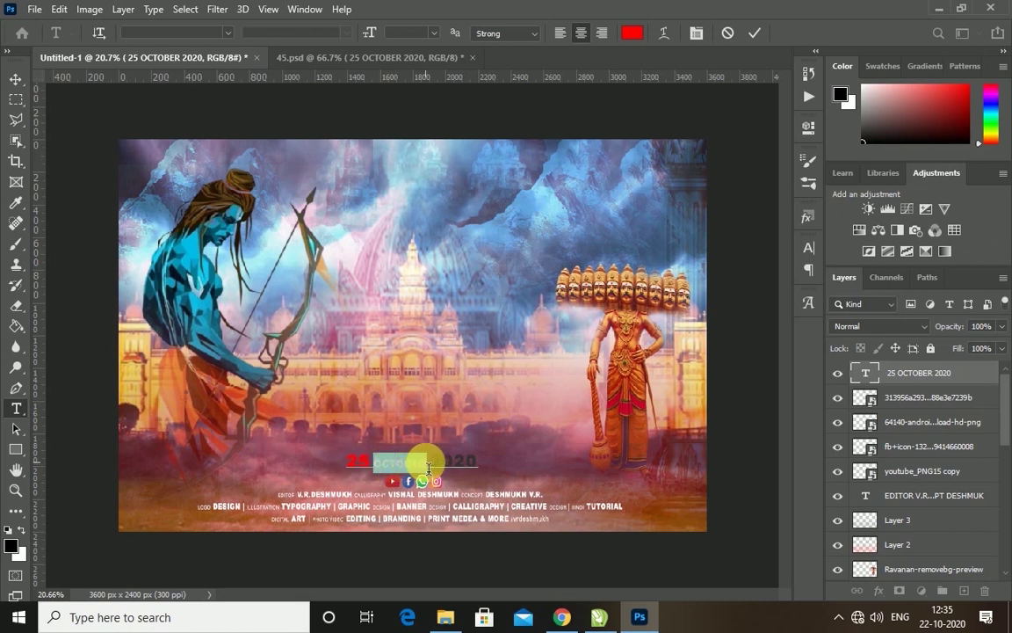
{"action": "left_click", "coordinate": [632, 34]}
{"action": "left_click", "coordinate": [583, 237]}
{"action": "left_click", "coordinate": [916, 231]}
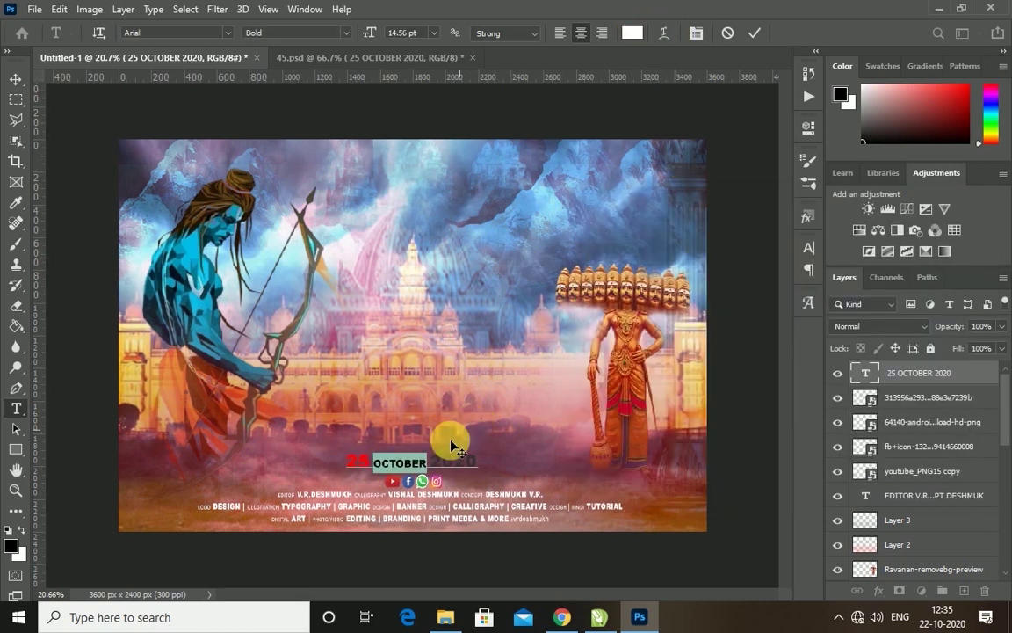
- Colour 2020 bright red and commit the date text edits
{"action": "double_click", "coordinate": [461, 463]}
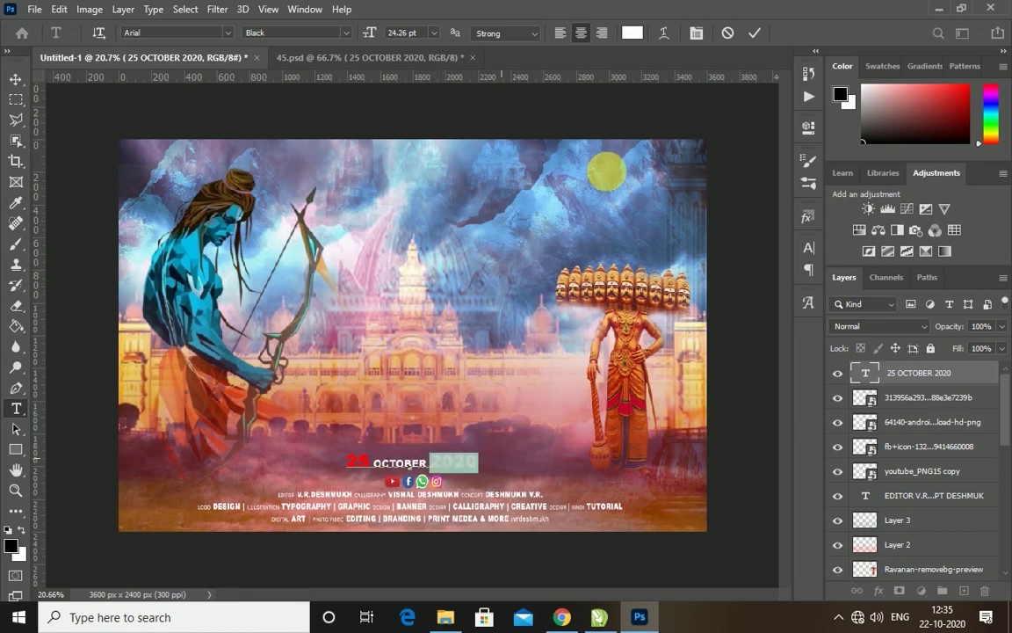
{"action": "left_click", "coordinate": [632, 33]}
{"action": "left_click", "coordinate": [777, 242]}
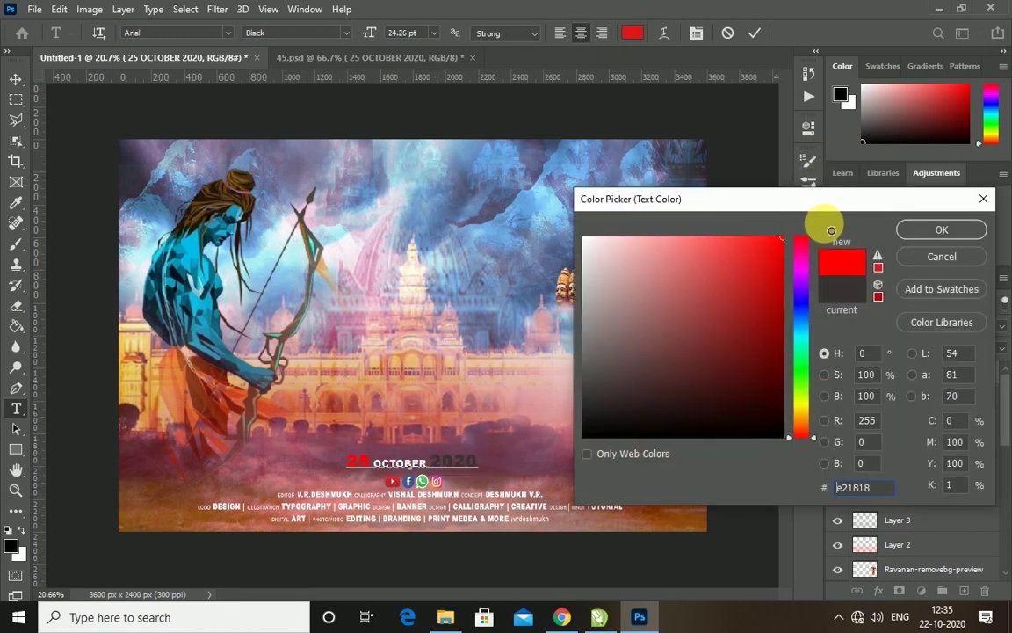
{"action": "left_click", "coordinate": [909, 228]}
{"action": "left_click", "coordinate": [12, 82]}
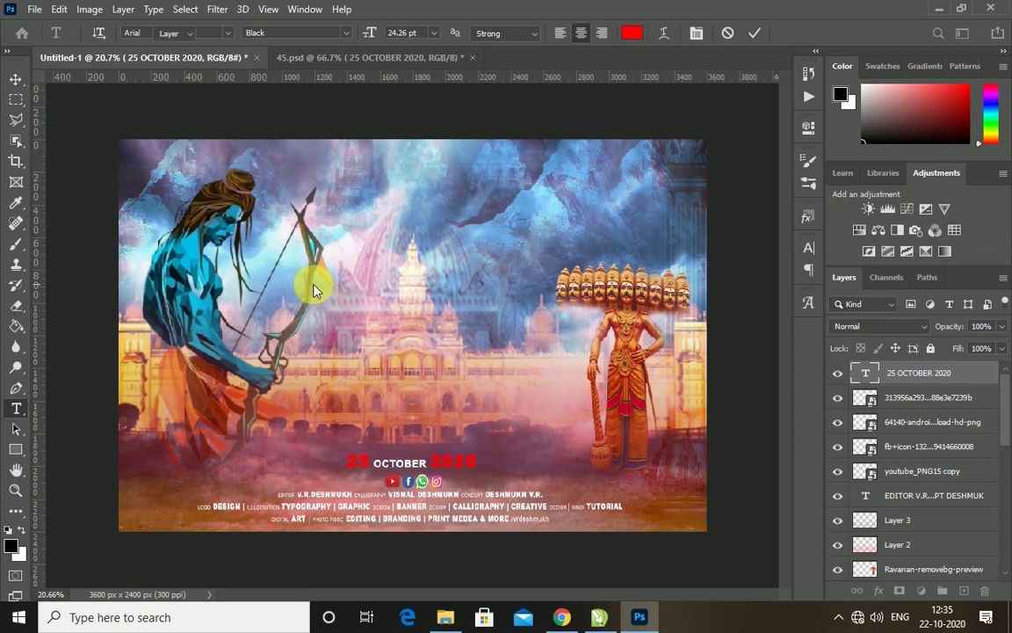
{"action": "left_click", "coordinate": [446, 617]}
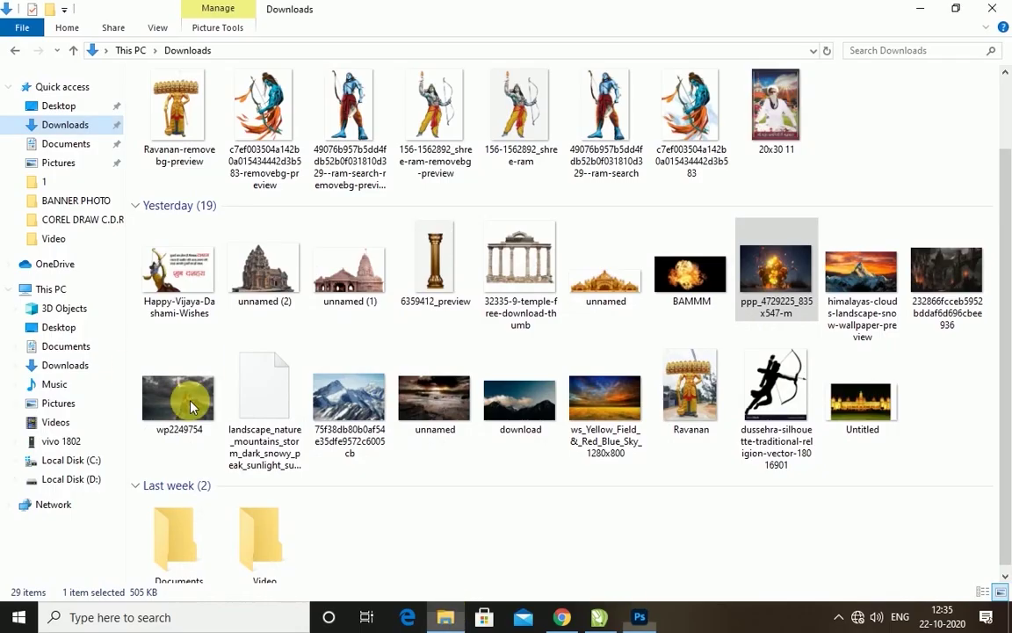
- Browse to the dasara PNG folder on Local Disk (D:), then bring the background textures folder forward
{"action": "left_click", "coordinate": [71, 478]}
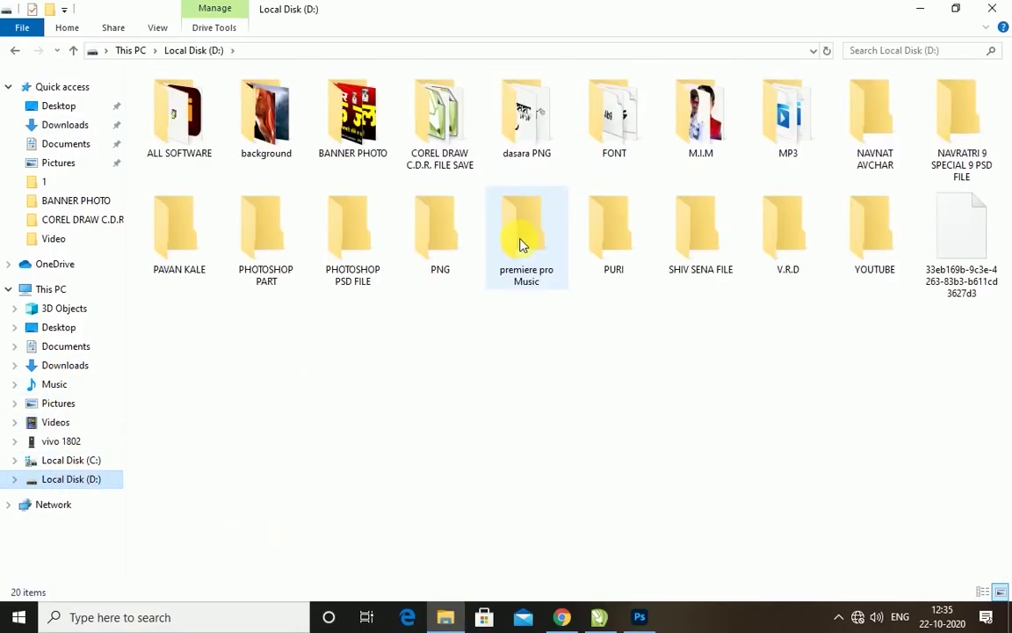
{"action": "double_click", "coordinate": [526, 108]}
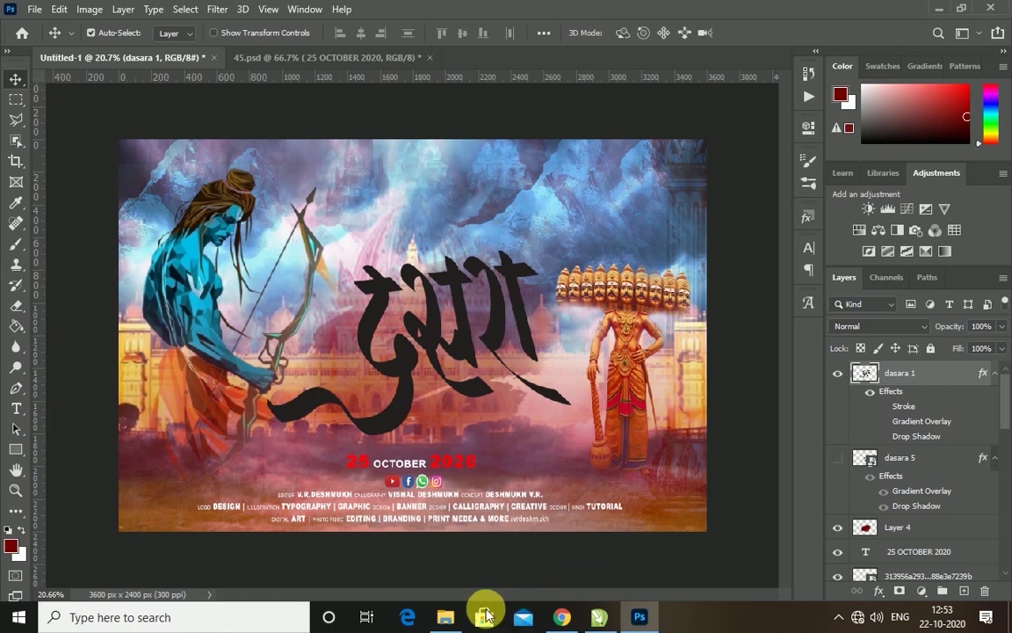
{"action": "mouse_move", "coordinate": [445, 617]}
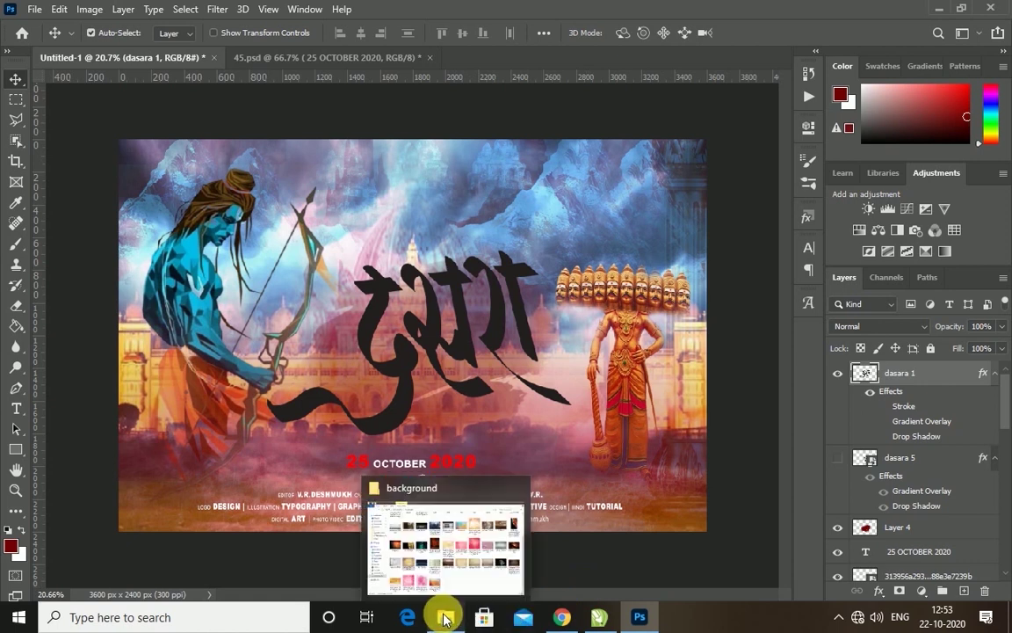
{"action": "left_click", "coordinate": [446, 619]}
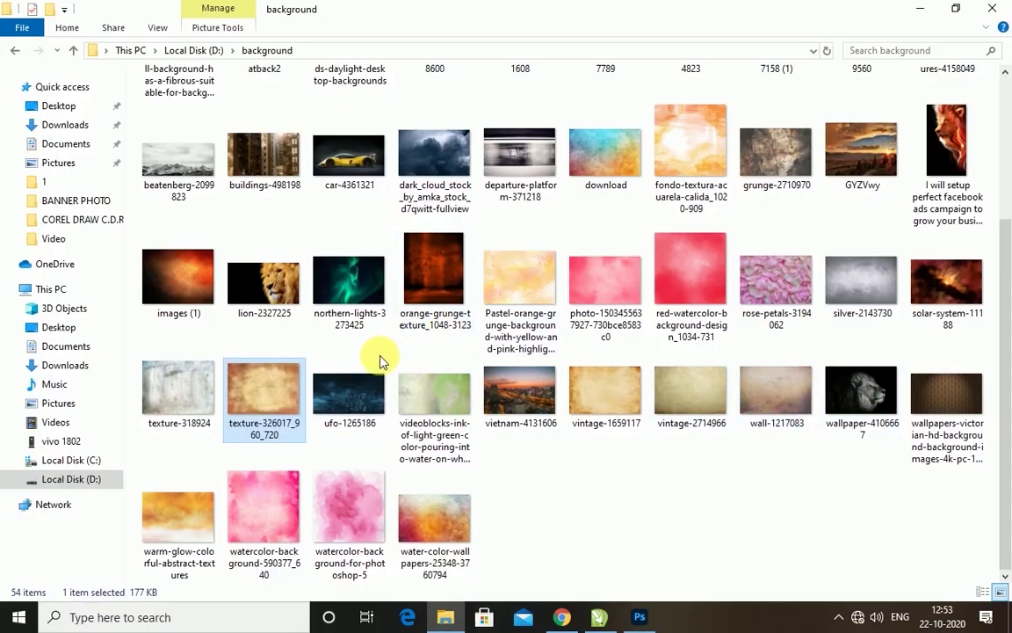
- Place texture-326017_960_720 into the poster, scaled down over the central calligraphy
{"action": "mouse_move", "coordinate": [272, 374]}
{"action": "left_mouse_down"}
{"action": "mouse_move", "coordinate": [645, 618]}
{"action": "mouse_move", "coordinate": [480, 365]}
{"action": "mouse_move", "coordinate": [463, 316]}
{"action": "left_mouse_up"}
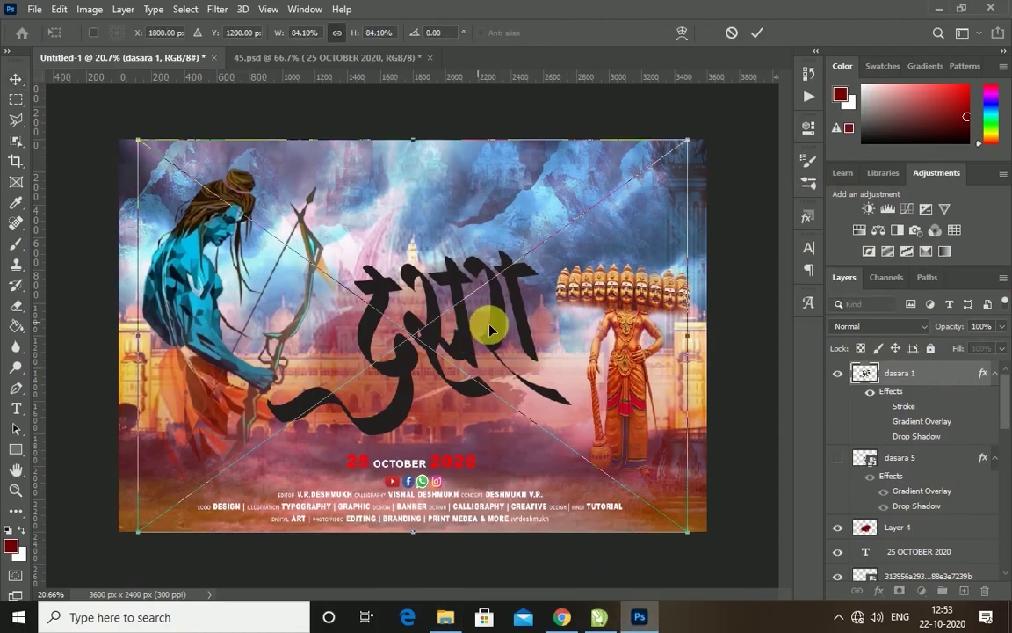
{"action": "mouse_move", "coordinate": [690, 147]}
{"action": "left_mouse_down"}
{"action": "mouse_move", "coordinate": [448, 363]}
{"action": "mouse_move", "coordinate": [413, 371]}
{"action": "left_mouse_up"}
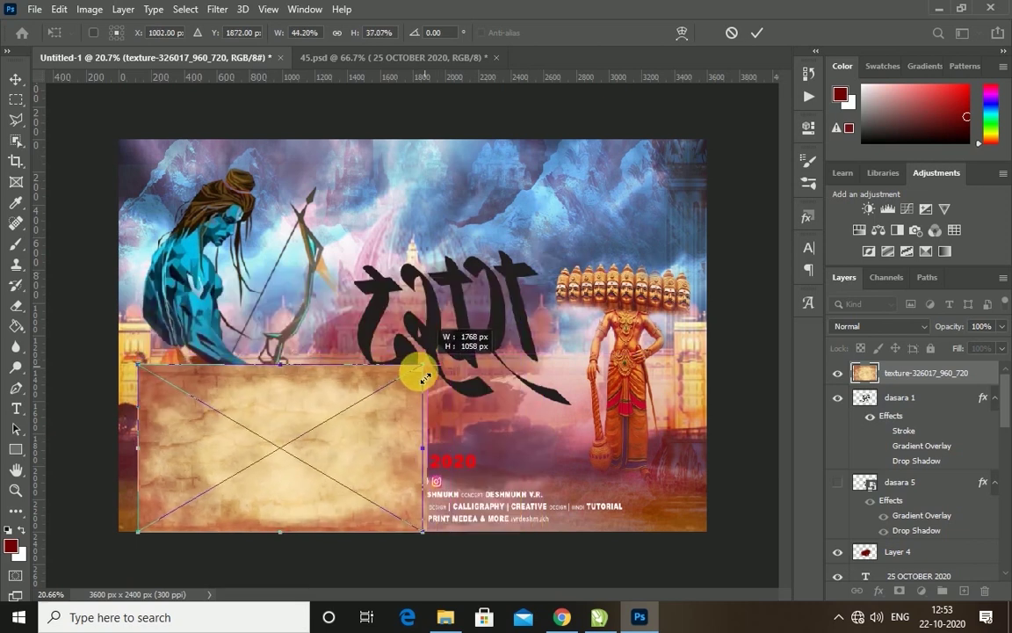
{"action": "left_click_drag", "start_coordinate": [315, 403], "coordinate": [482, 286]}
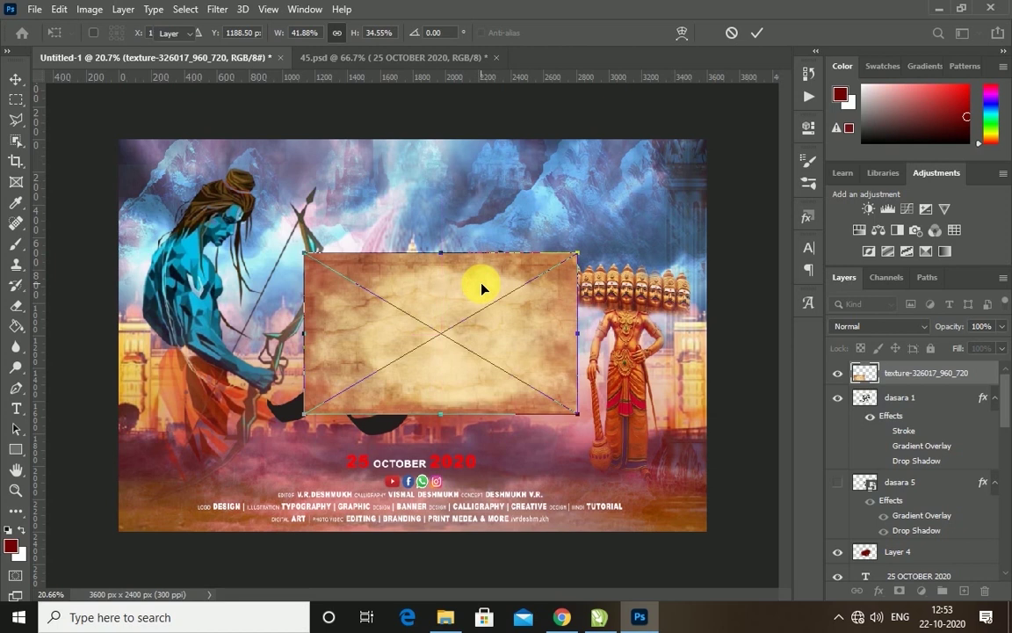
{"action": "key", "text": "Return"}
- Clip the texture to the दसरा lettering and stretch it to cover the whole word
{"action": "right_click", "coordinate": [971, 379]}
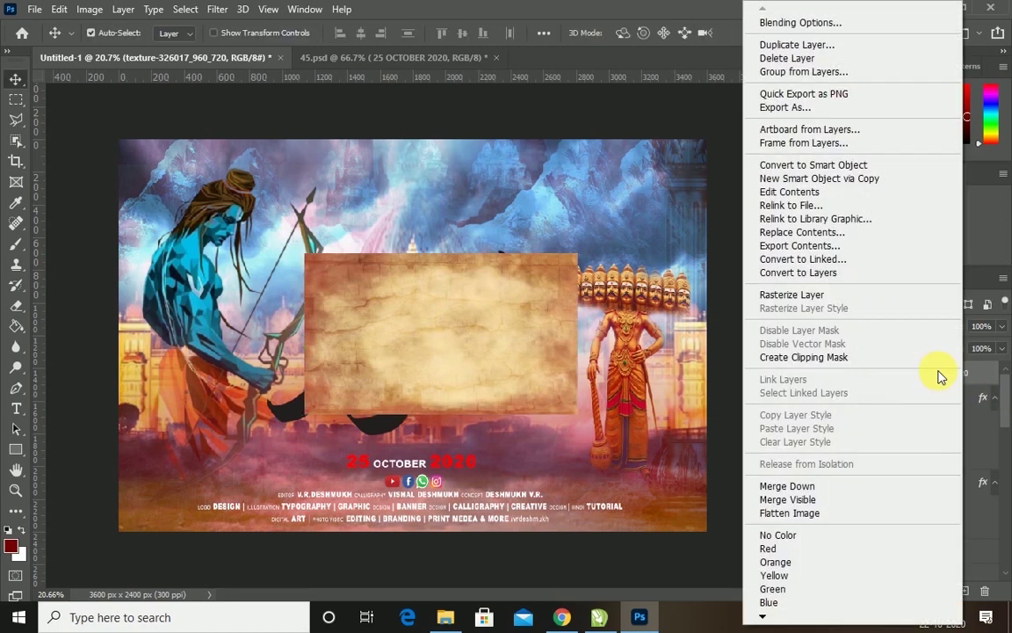
{"action": "left_click", "coordinate": [826, 357]}
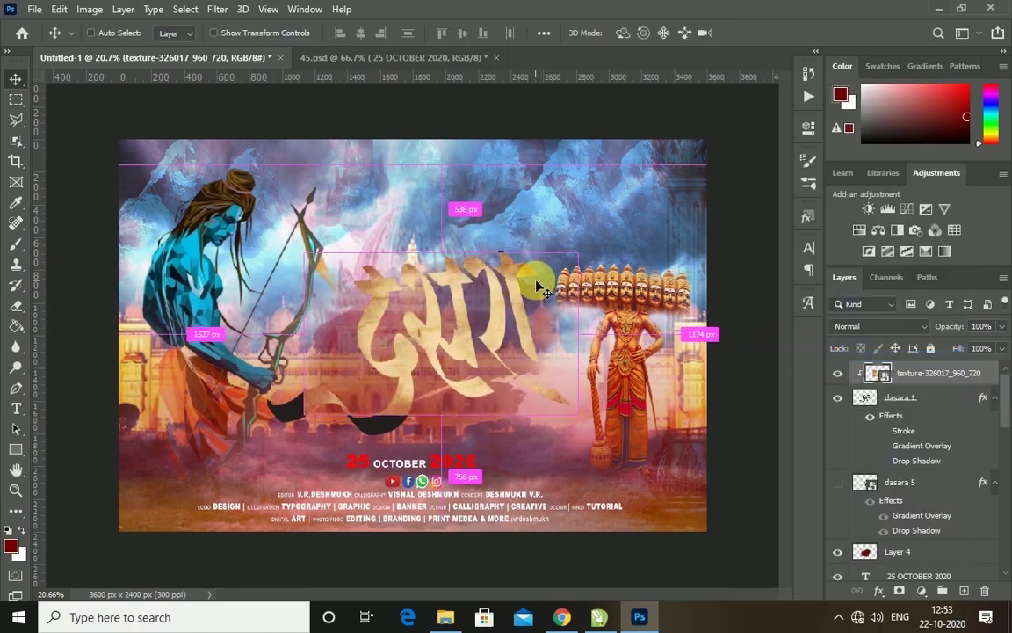
{"action": "key", "text": "ctrl+t"}
{"action": "left_click_drag", "start_coordinate": [448, 257], "coordinate": [444, 239]}
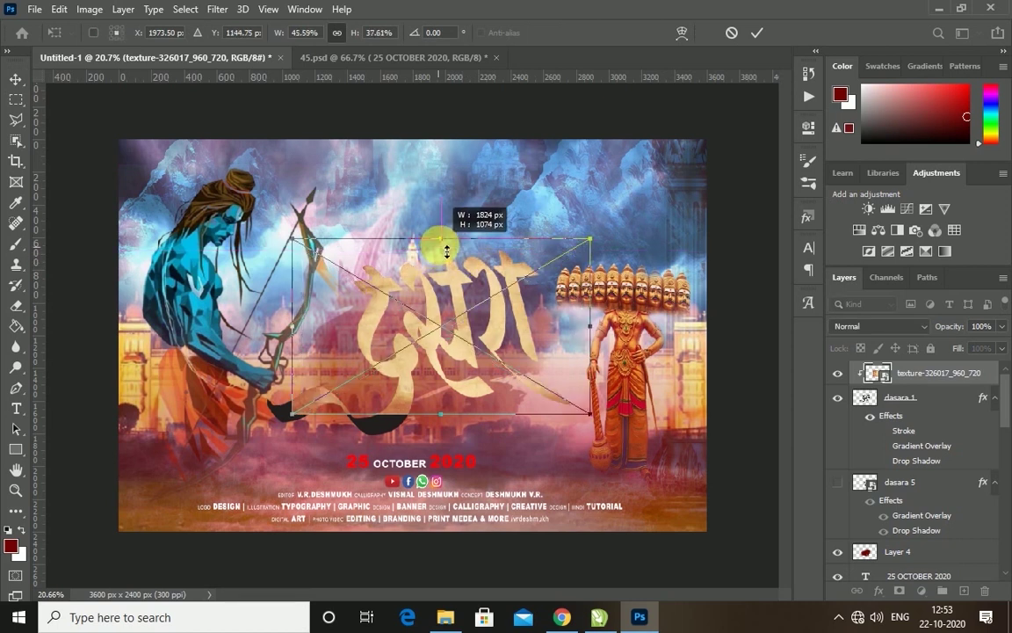
{"action": "left_click_drag", "start_coordinate": [449, 421], "coordinate": [439, 434]}
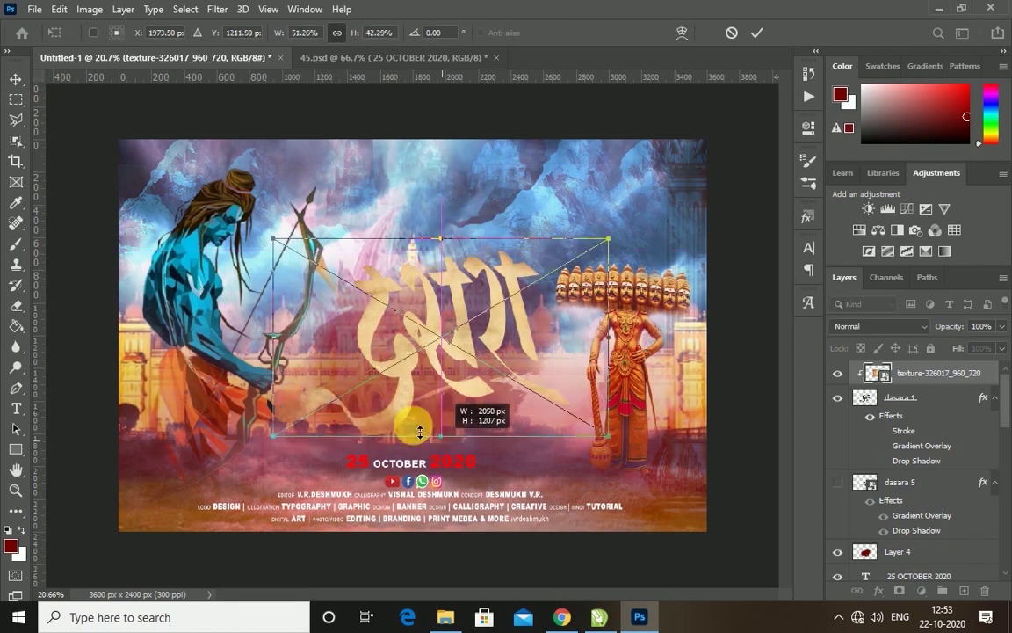
{"action": "left_click_drag", "start_coordinate": [274, 344], "coordinate": [260, 303]}
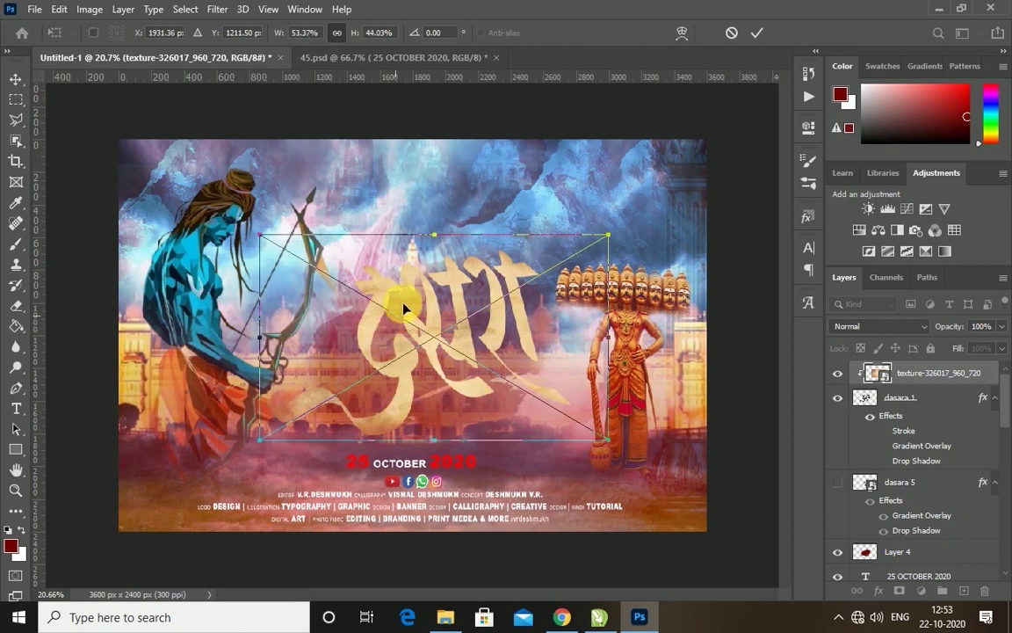
{"action": "key", "text": "Return"}
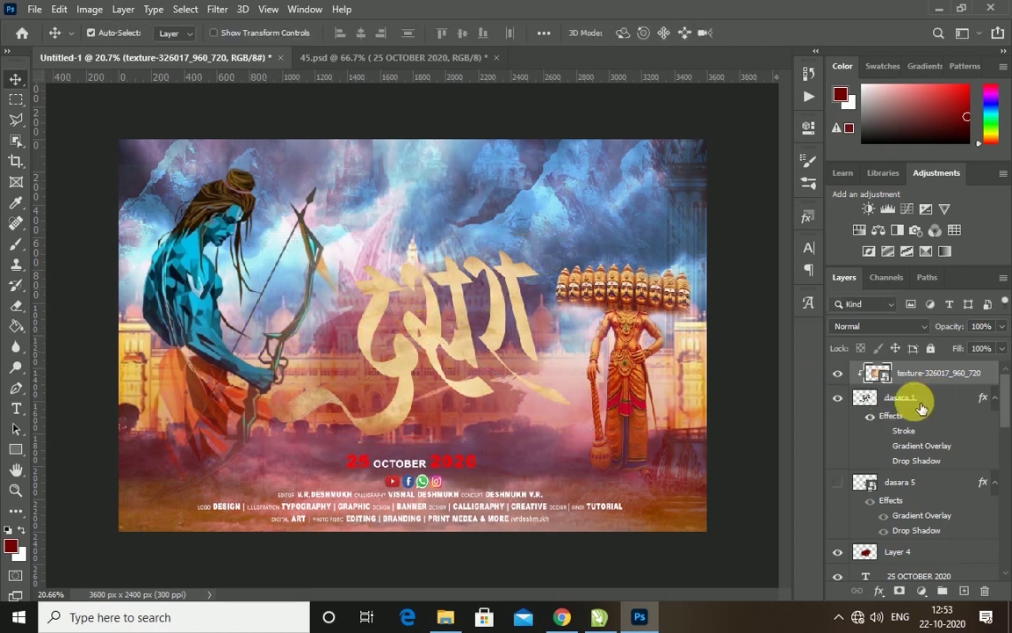
{"action": "left_click", "coordinate": [913, 404]}
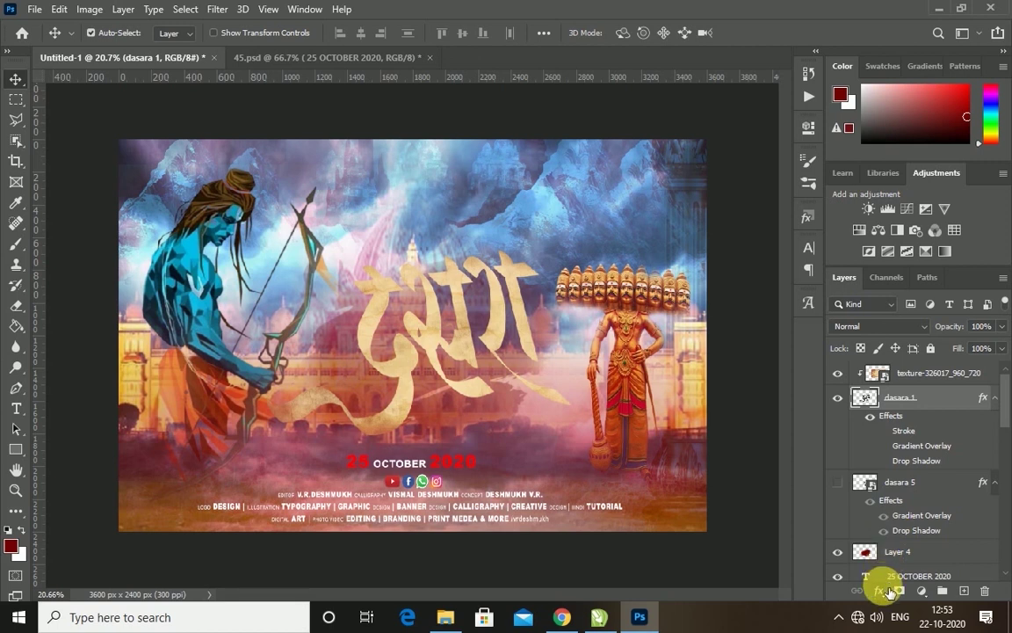
- Add a default drop shadow to the दसरा calligraphy layer
{"action": "left_click", "coordinate": [881, 594]}
{"action": "left_click", "coordinate": [903, 578]}
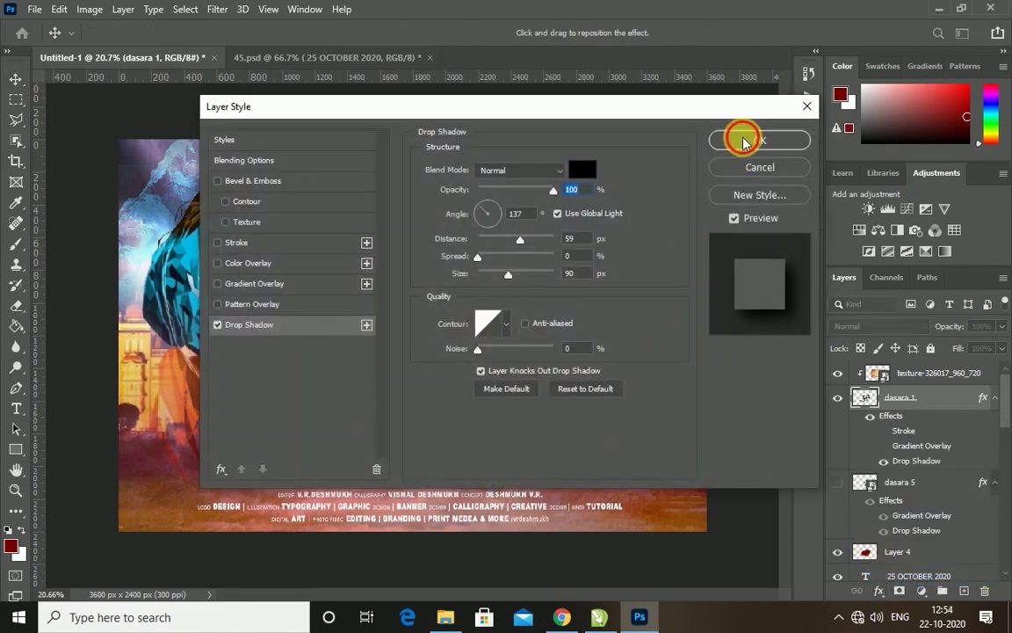
{"action": "left_click", "coordinate": [753, 143]}
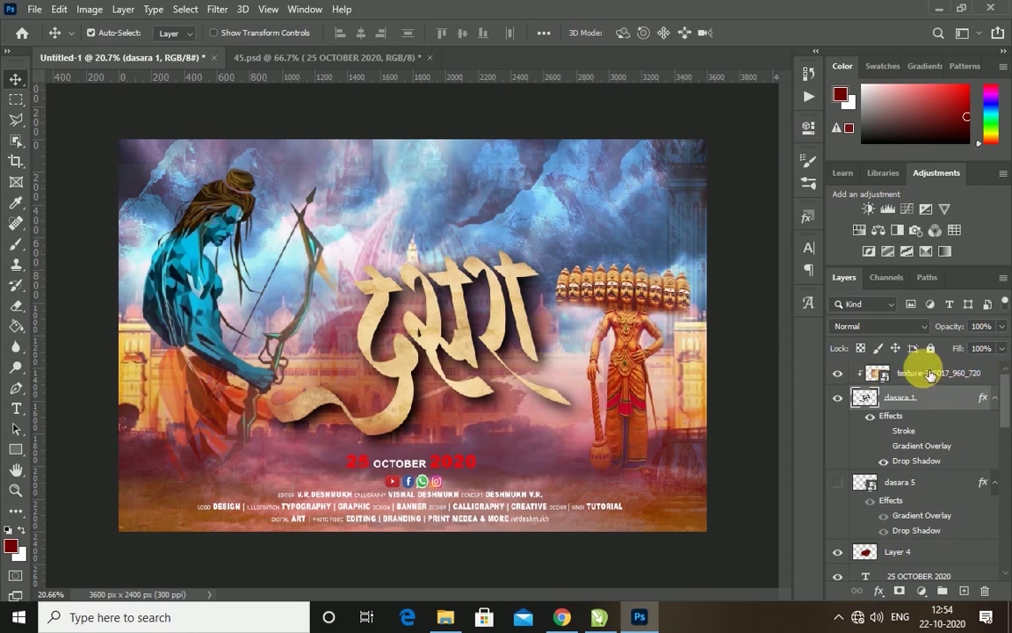
- Add a top Color Lookup adjustment set to Candlelight.CUBE for a warm poster grade
{"action": "left_click", "coordinate": [930, 374]}
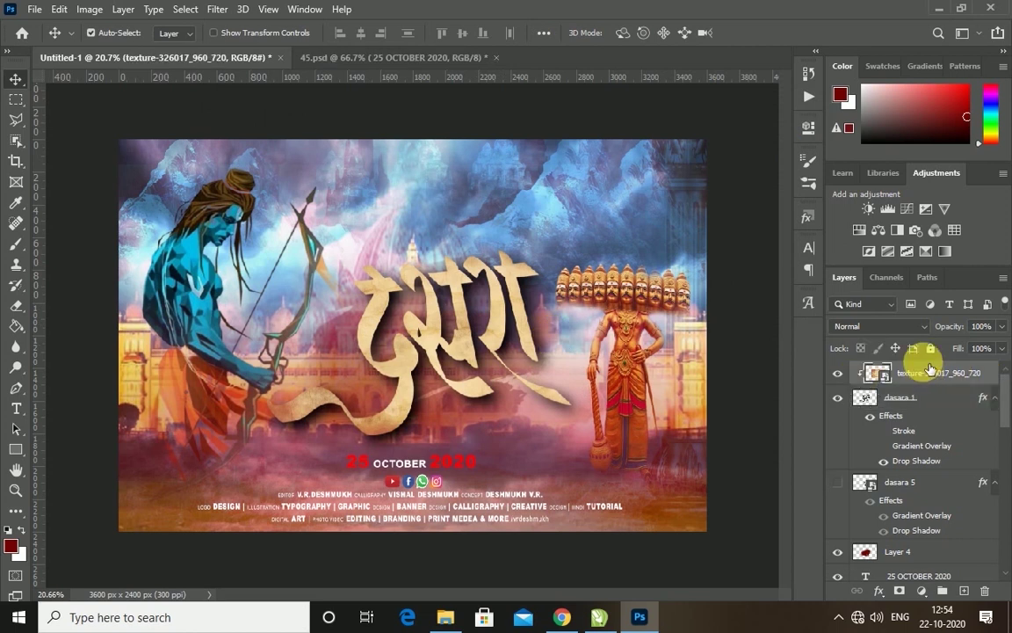
{"action": "left_click", "coordinate": [954, 231]}
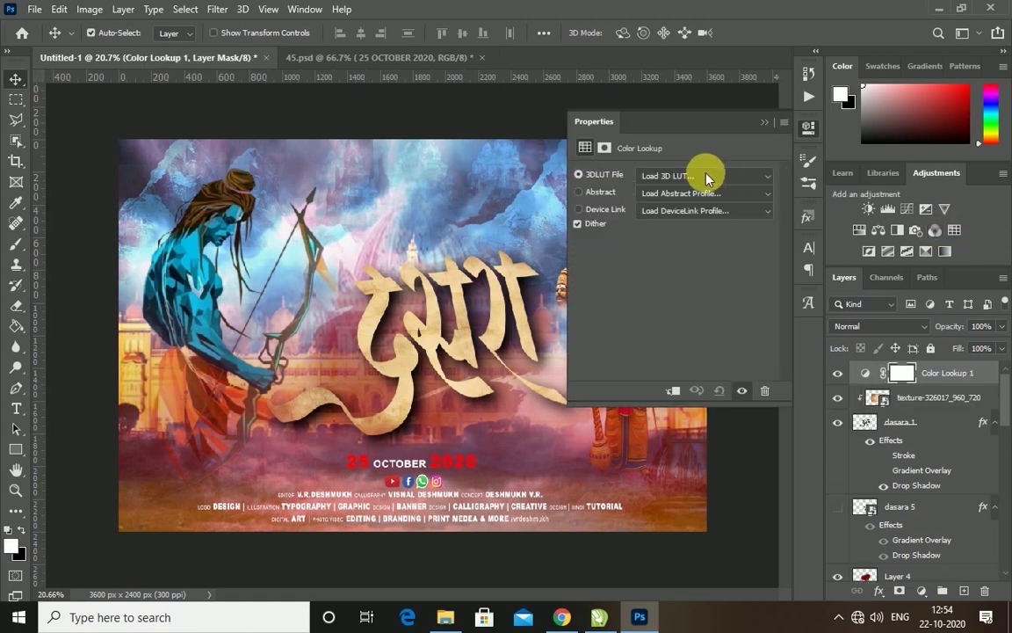
{"action": "left_click", "coordinate": [708, 177]}
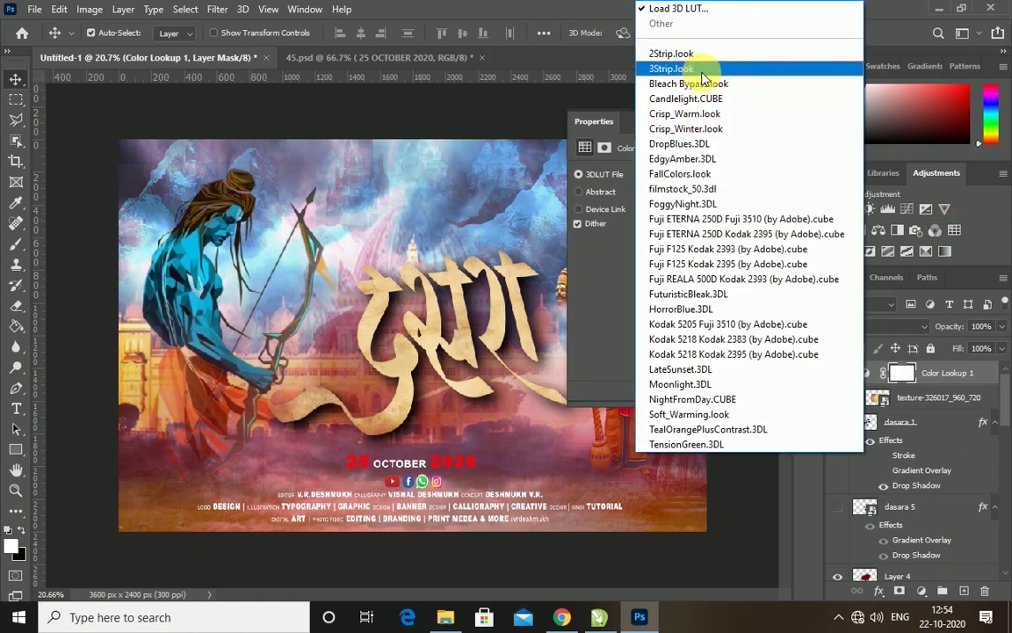
{"action": "left_click", "coordinate": [702, 70]}
{"action": "key", "text": "Down"}
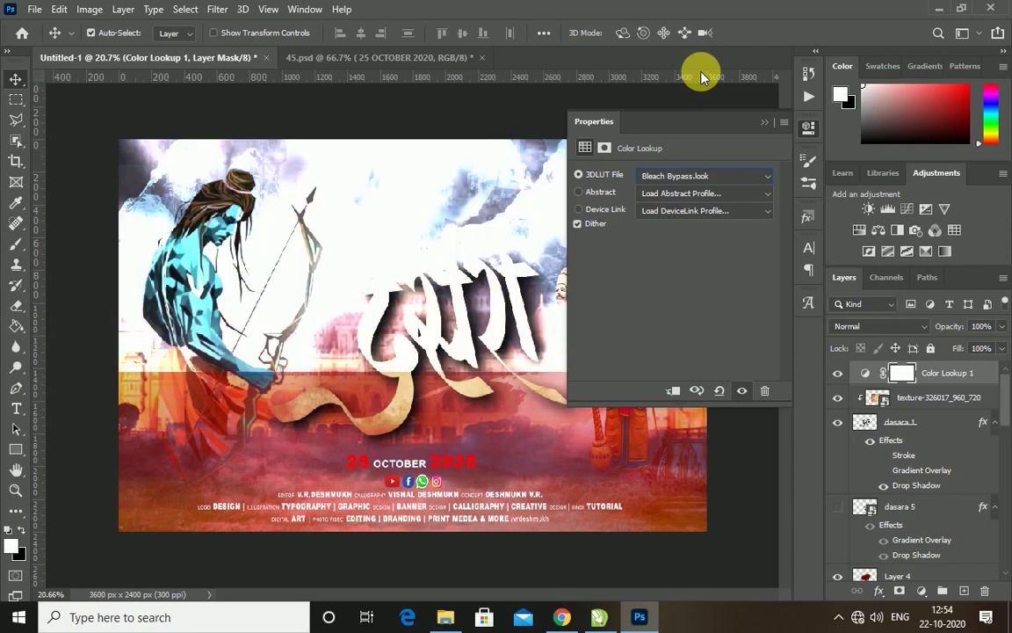
{"action": "key", "text": "Down"}
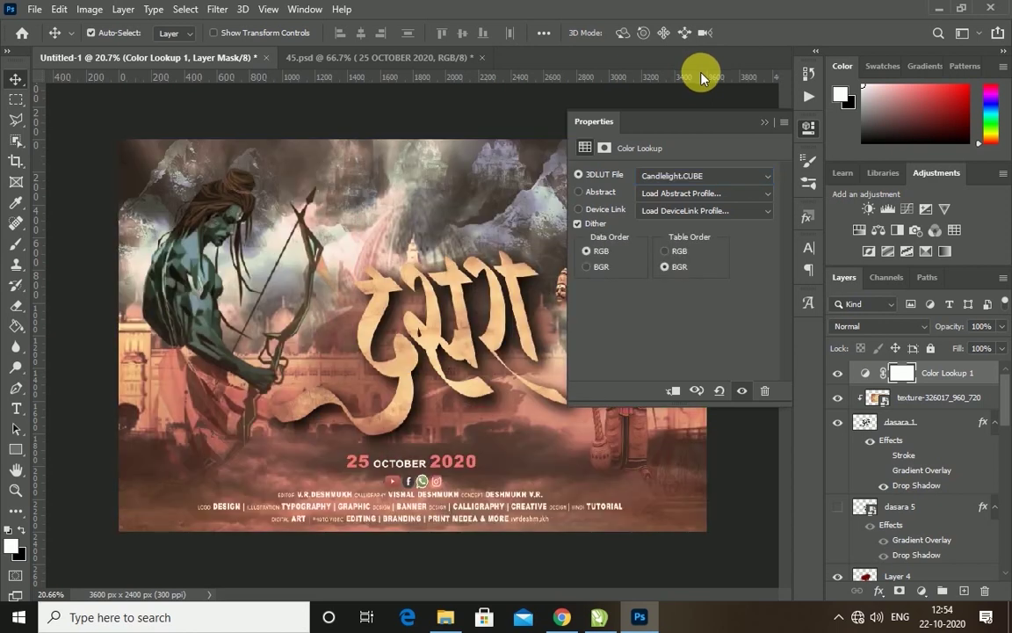
{"action": "left_click", "coordinate": [765, 121]}
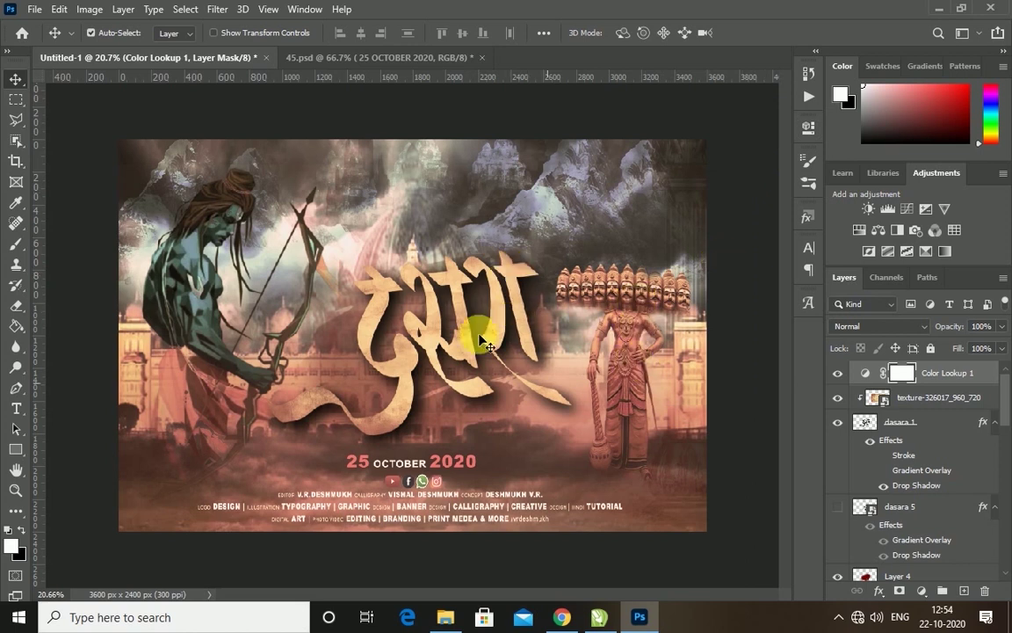
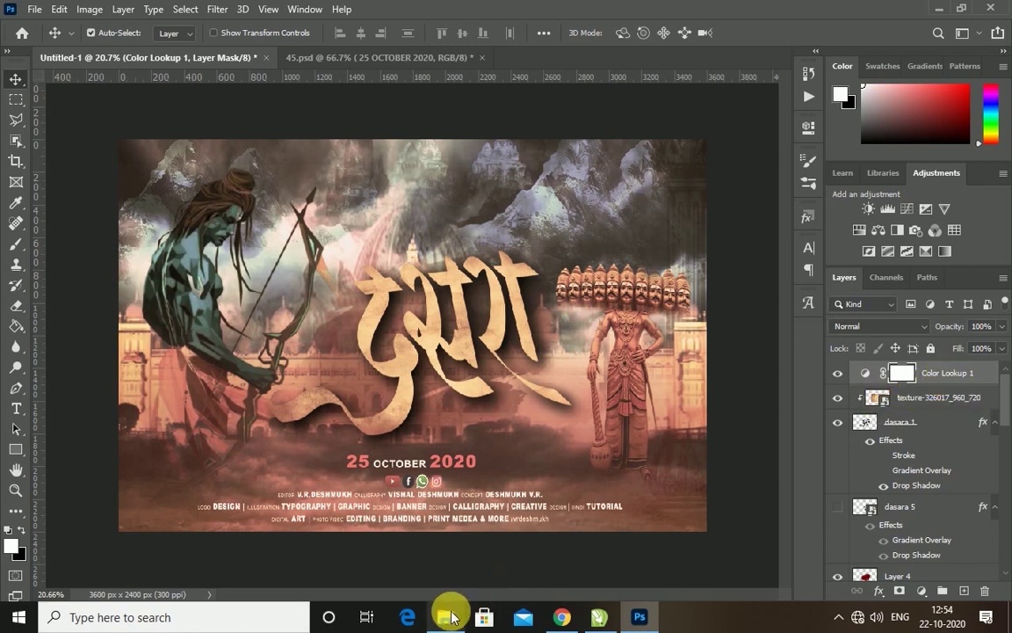
- Drag the lens-flare PNG from the background > LENS folder onto the Dussehra poster
{"action": "left_click", "coordinate": [446, 617]}
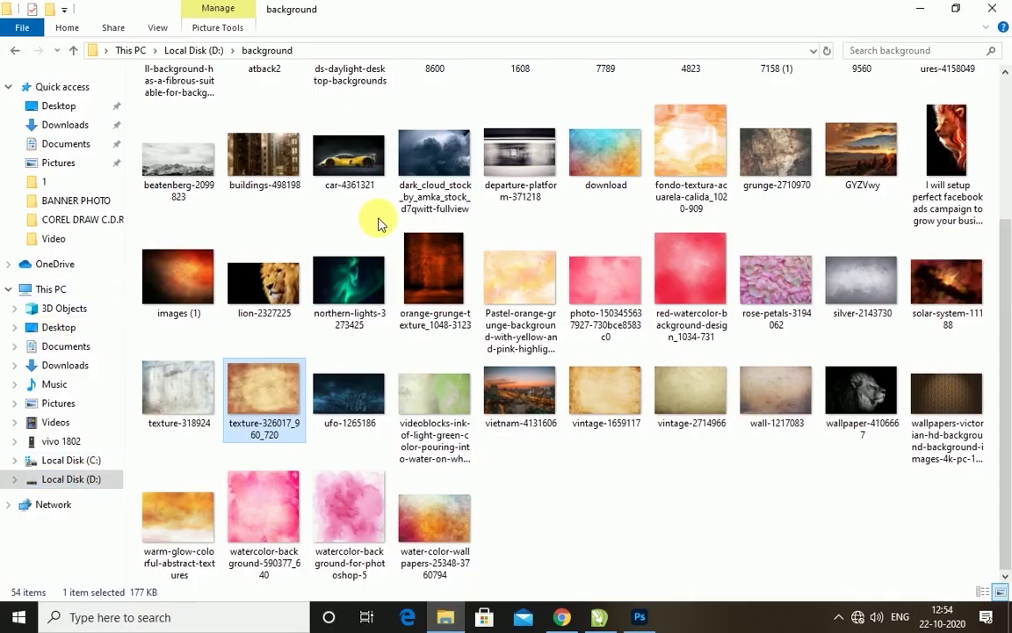
{"action": "scroll", "coordinate": [378, 220], "scroll_direction": "up", "scroll_amount": 3}
{"action": "left_click", "coordinate": [444, 149]}
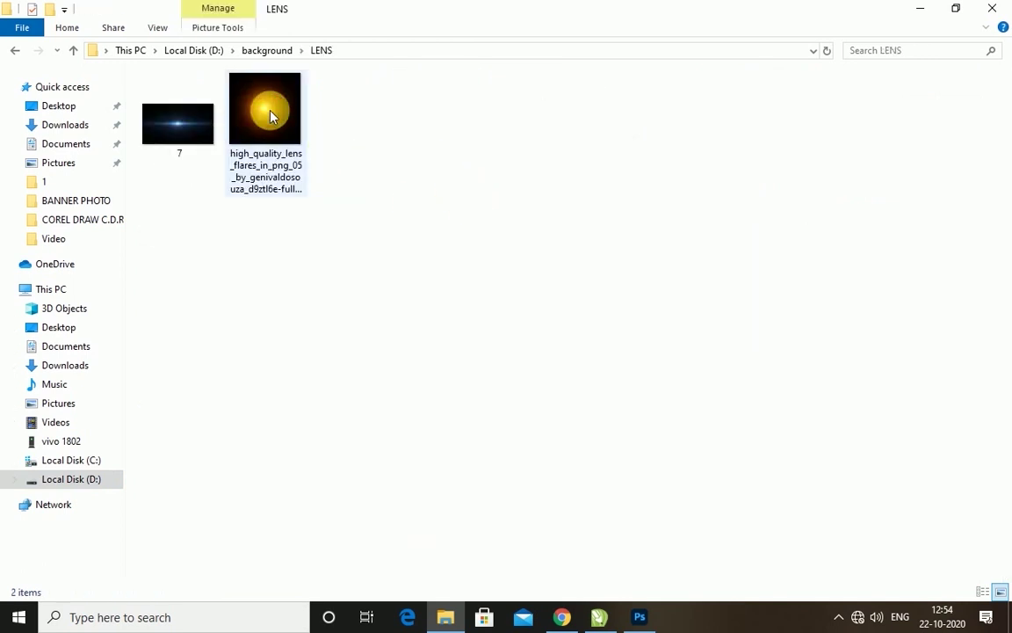
{"action": "mouse_move", "coordinate": [271, 114]}
{"action": "left_mouse_down"}
{"action": "mouse_move", "coordinate": [688, 571]}
{"action": "mouse_move", "coordinate": [347, 285]}
{"action": "left_mouse_up"}
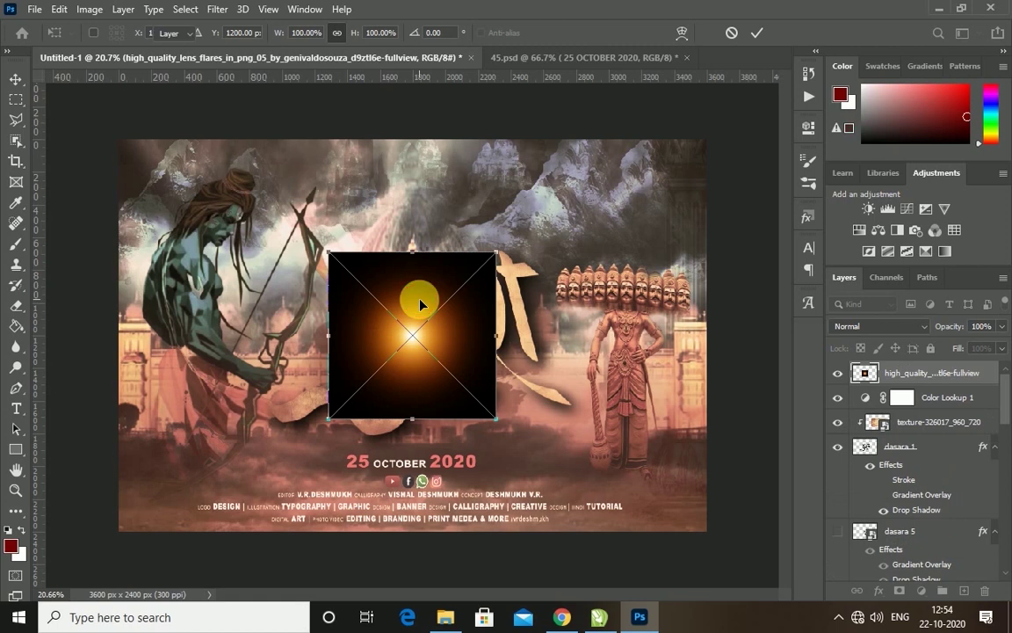
- Place the lens flare in Screen blend mode and move it onto the title lettering
{"action": "key", "text": "Return"}
{"action": "left_click", "coordinate": [879, 326]}
{"action": "left_click", "coordinate": [887, 338]}
{"action": "left_click_drag", "start_coordinate": [413, 327], "coordinate": [458, 283]}
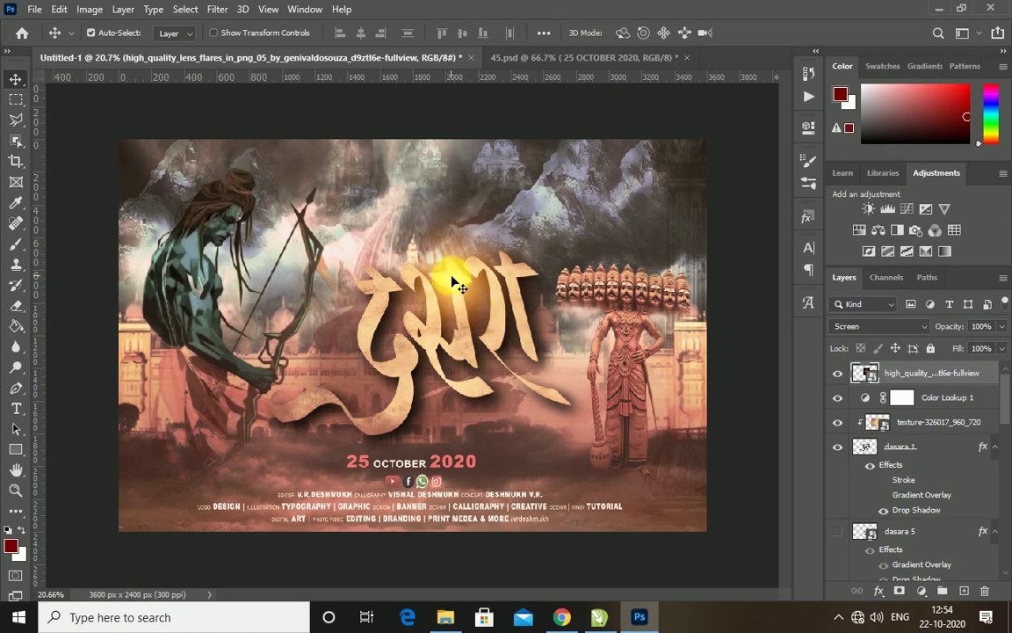
- Duplicate the flare onto the archer's hand and Ravana's hand
{"action": "left_click_drag", "start_coordinate": [455, 281], "coordinate": [283, 365]}
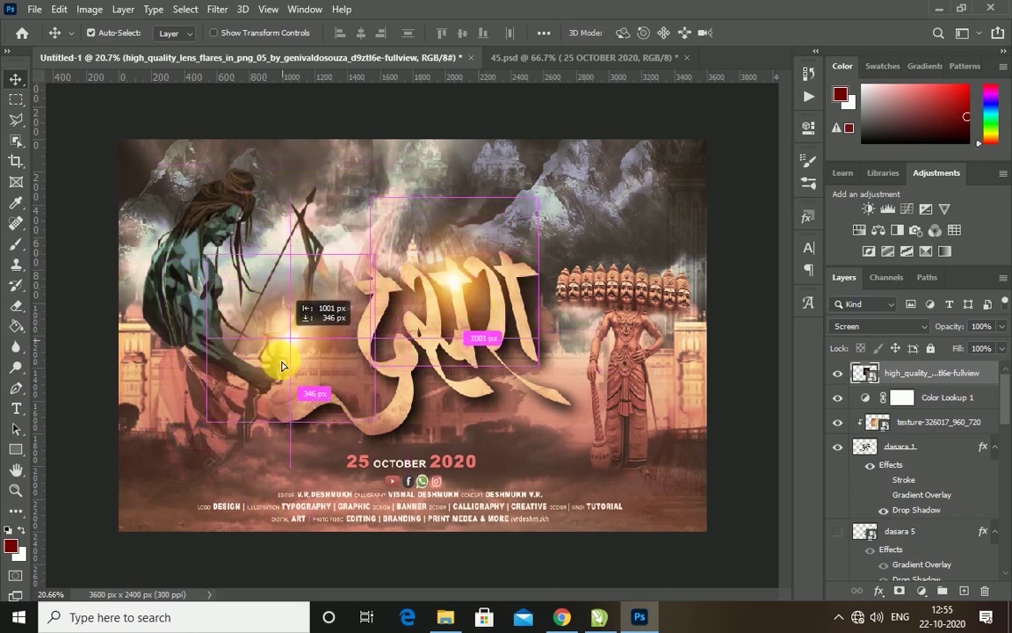
{"action": "left_click_drag", "start_coordinate": [283, 365], "coordinate": [266, 384]}
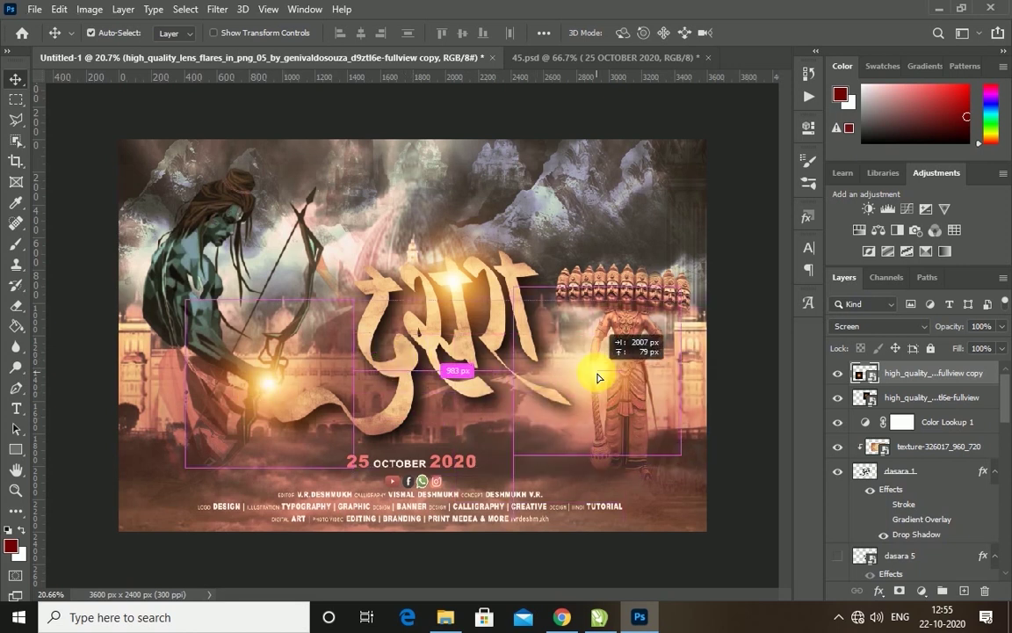
{"action": "left_click_drag", "start_coordinate": [252, 396], "coordinate": [586, 385], "text": "alt"}
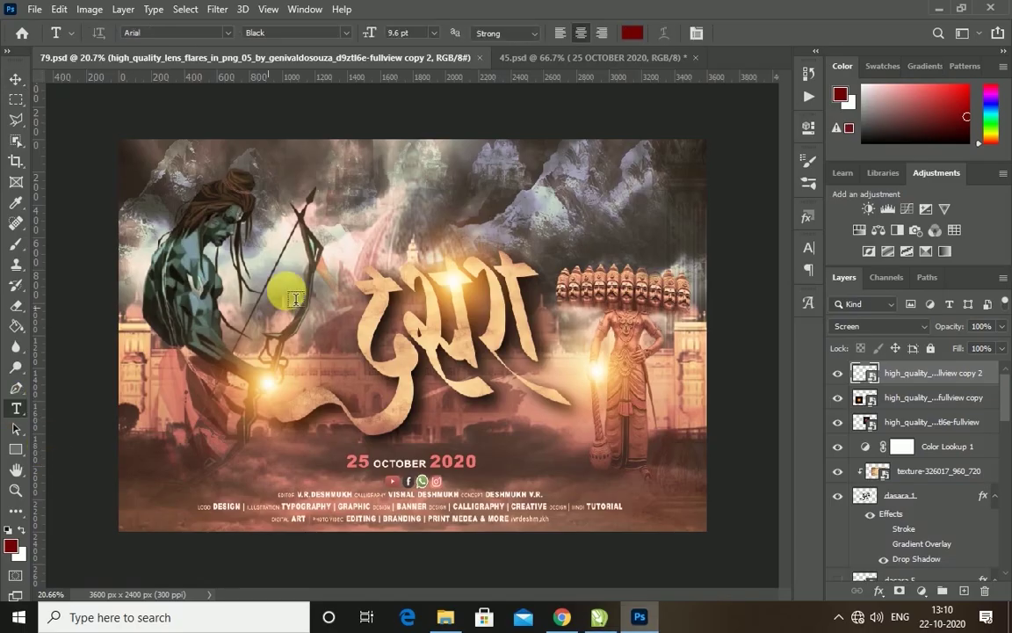
{"action": "left_click", "coordinate": [348, 235]}
- Set the greeting text to SHREE-DEV7-2453 at 24 pt with wider line spacing
{"action": "left_click", "coordinate": [433, 33]}
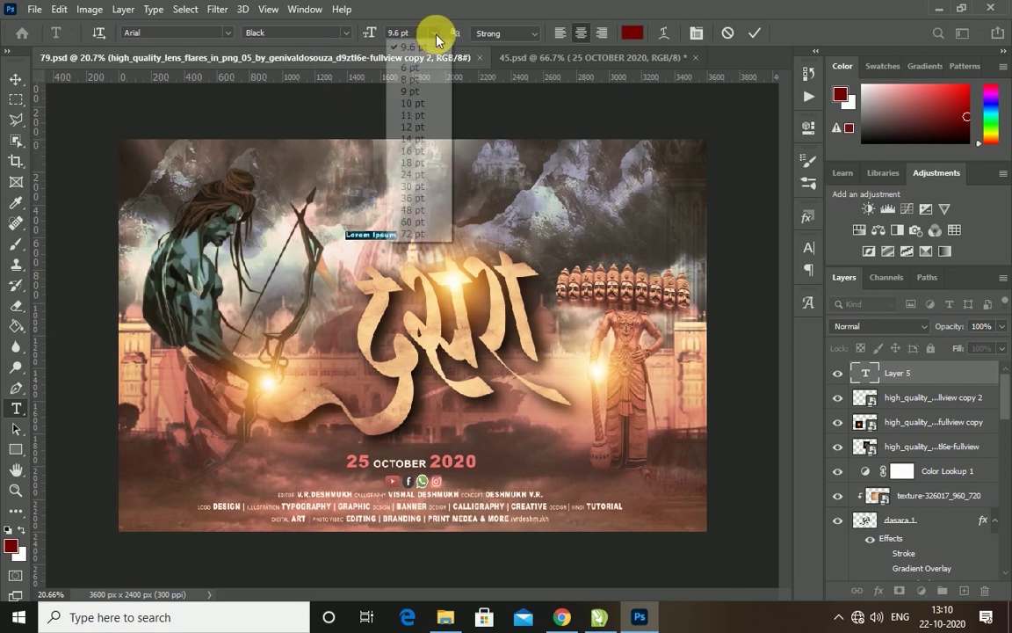
{"action": "left_click", "coordinate": [408, 235]}
{"action": "left_click", "coordinate": [228, 33]}
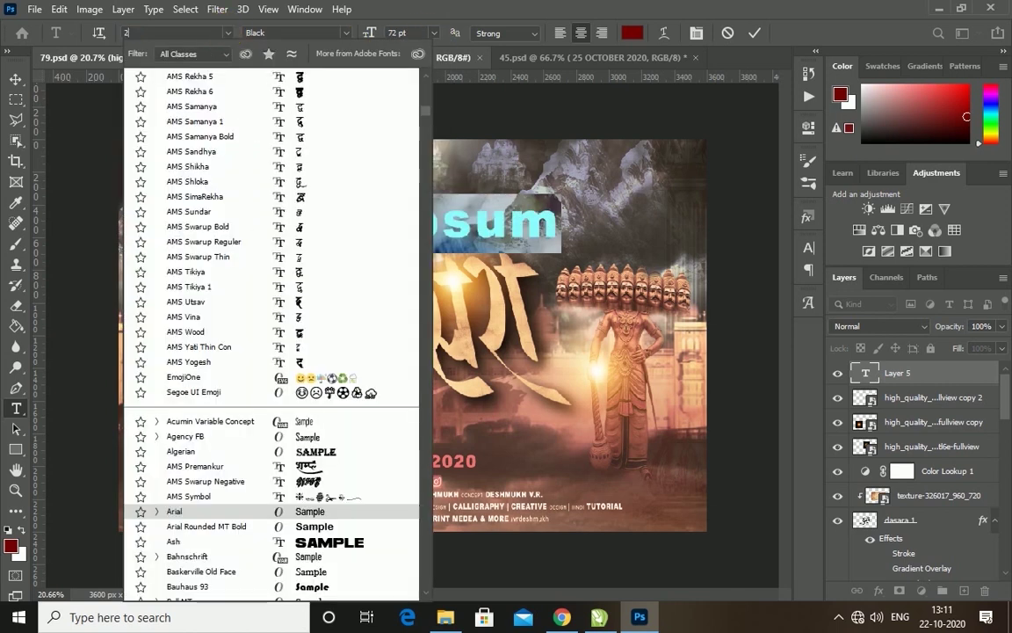
{"action": "type", "text": "2453"}
{"action": "key", "text": "Return"}
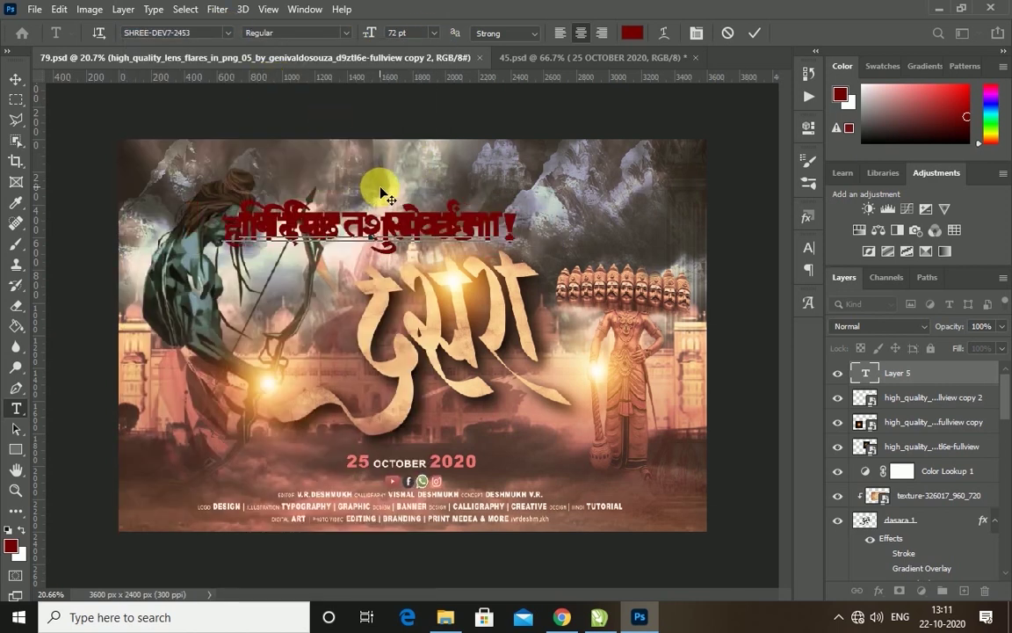
{"action": "left_click", "coordinate": [809, 247]}
{"action": "mouse_move", "coordinate": [729, 293]}
{"action": "left_mouse_down"}
{"action": "mouse_move", "coordinate": [775, 287]}
{"action": "mouse_move", "coordinate": [708, 307]}
{"action": "left_mouse_up"}
{"action": "double_click", "coordinate": [654, 289]}
{"action": "type", "text": "24"}
{"action": "key", "text": "Return"}
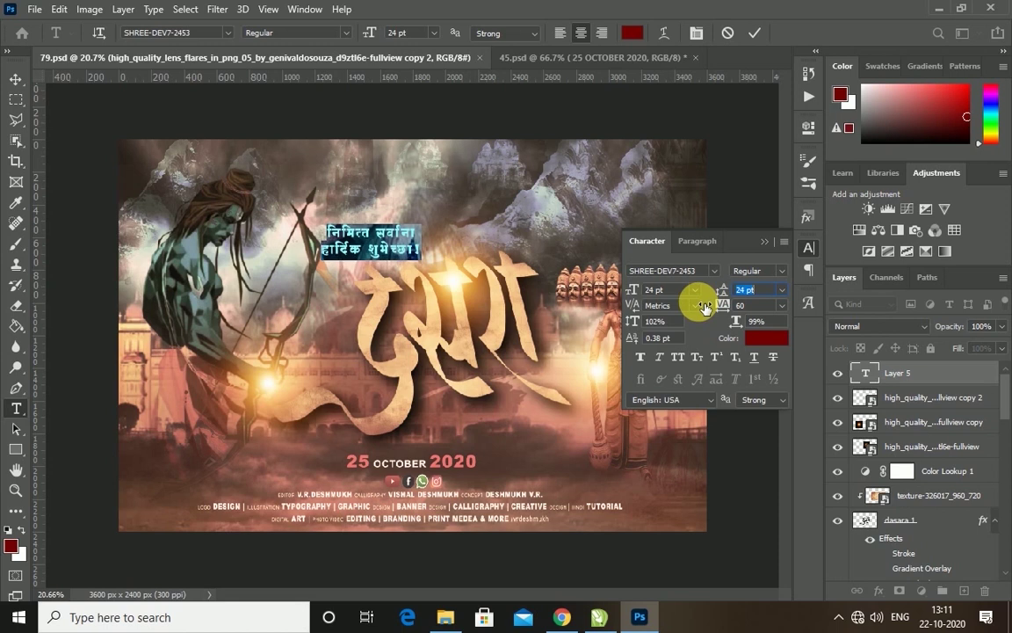
- Make the greeting white and position it just below the title
{"action": "left_click", "coordinate": [633, 33]}
{"action": "left_click_drag", "start_coordinate": [616, 263], "coordinate": [565, 203]}
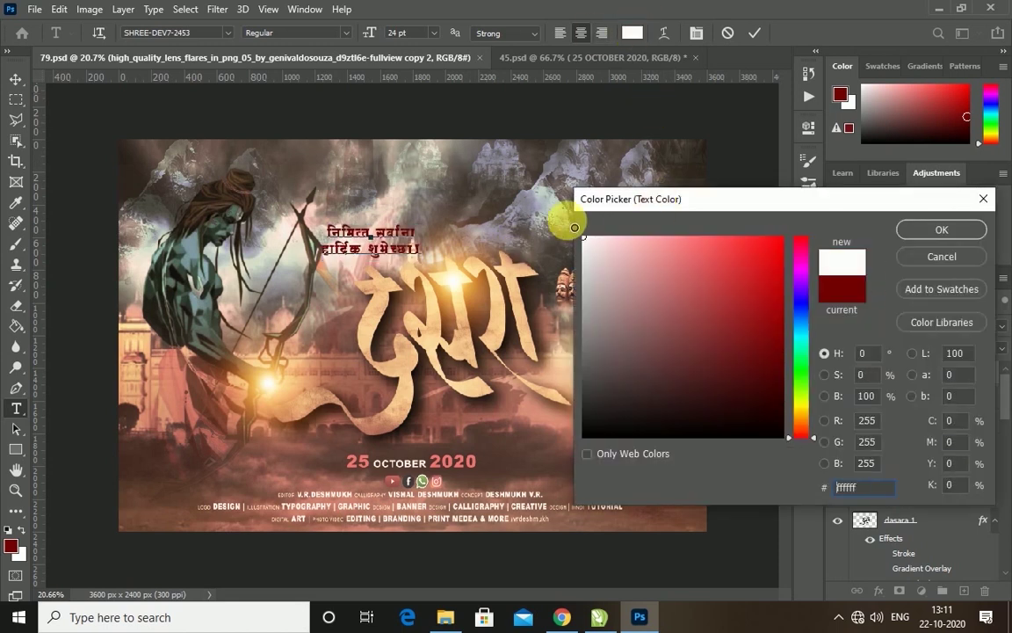
{"action": "left_click", "coordinate": [931, 229]}
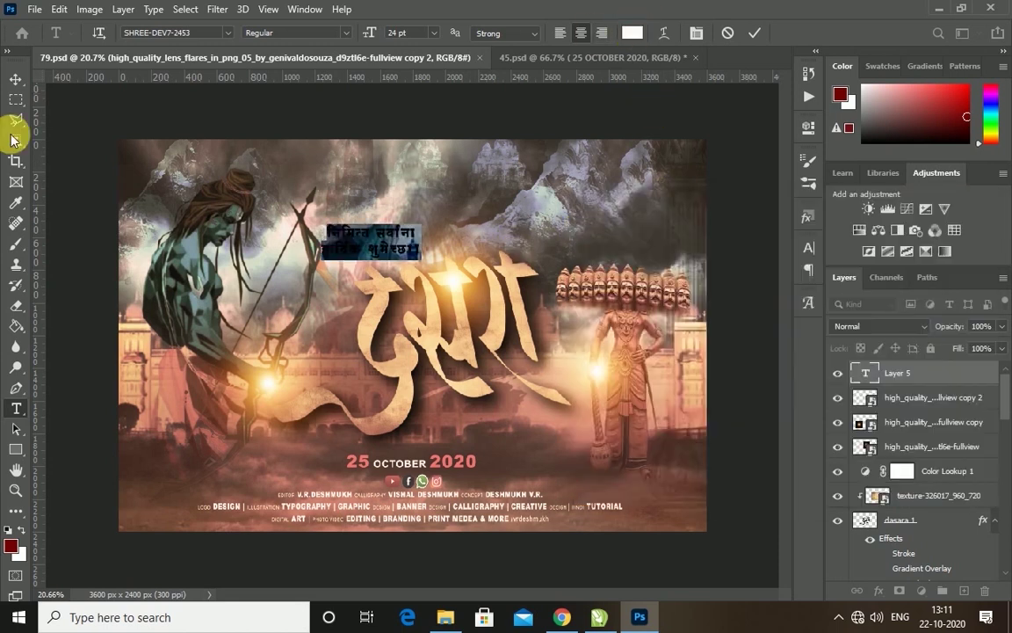
{"action": "left_click", "coordinate": [16, 79]}
{"action": "left_click_drag", "start_coordinate": [387, 234], "coordinate": [503, 422]}
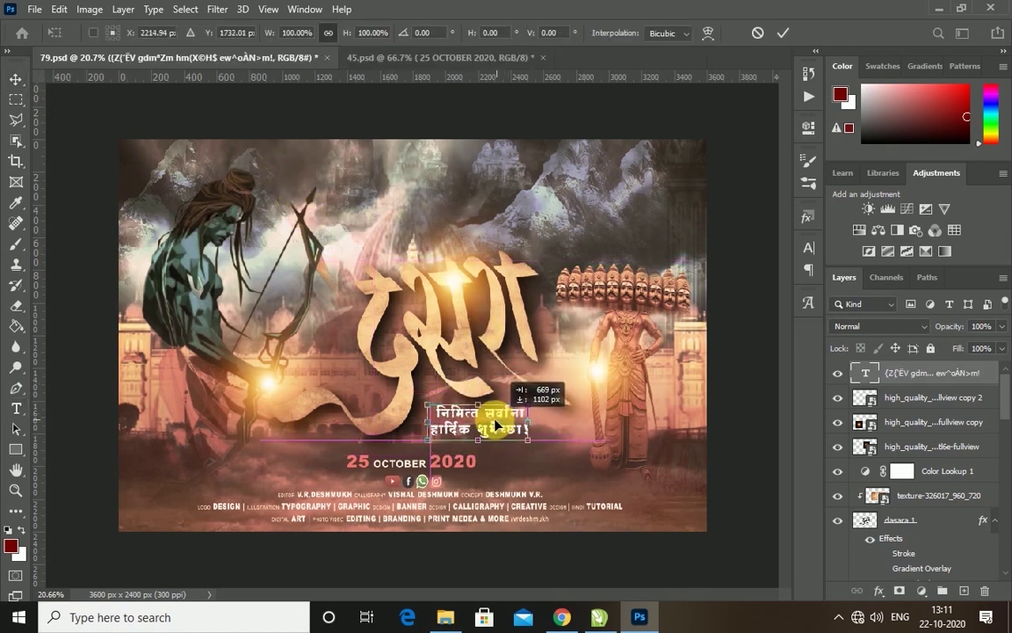
{"action": "key", "text": "Escape"}
{"action": "left_click_drag", "start_coordinate": [499, 416], "coordinate": [510, 422]}
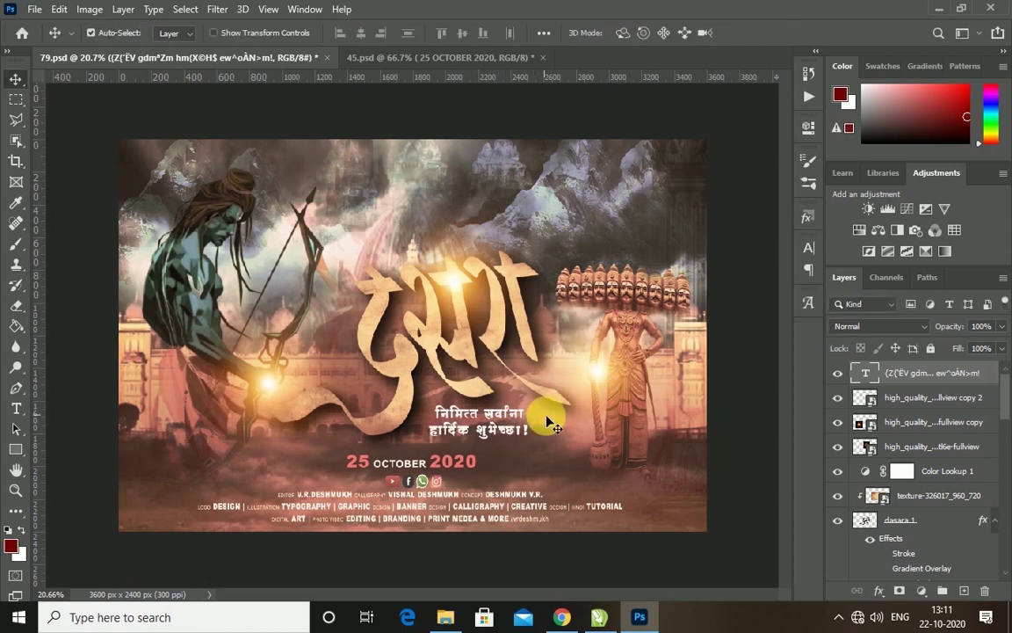
- Reduce the greeting's letter spacing to 20
{"action": "left_click", "coordinate": [15, 408]}
{"action": "left_click", "coordinate": [454, 439]}
{"action": "key", "text": "ctrl+a"}
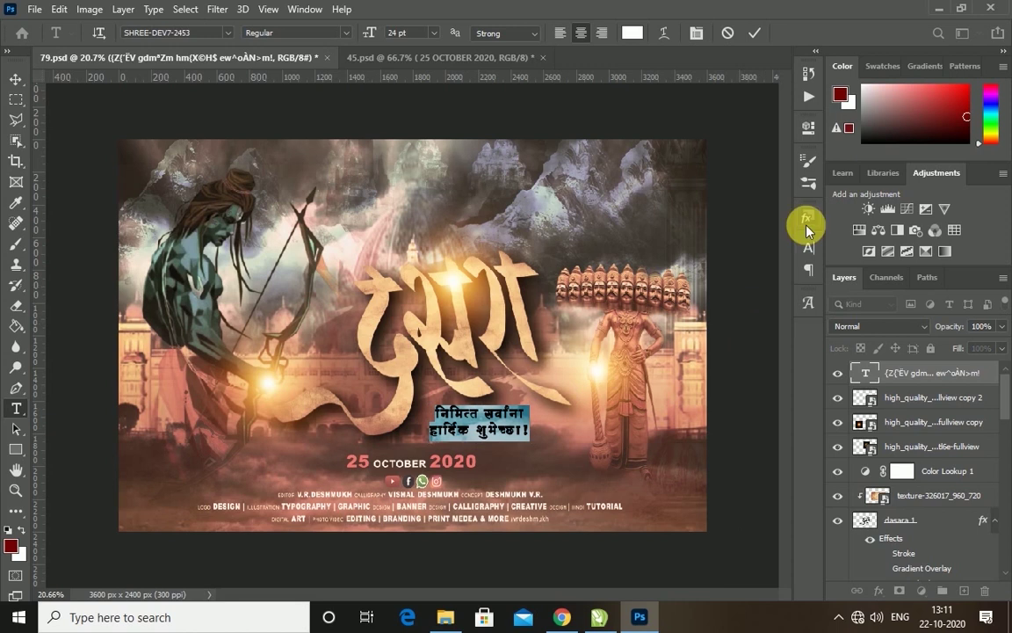
{"action": "left_click", "coordinate": [808, 247]}
{"action": "left_click_drag", "start_coordinate": [723, 305], "coordinate": [728, 309]}
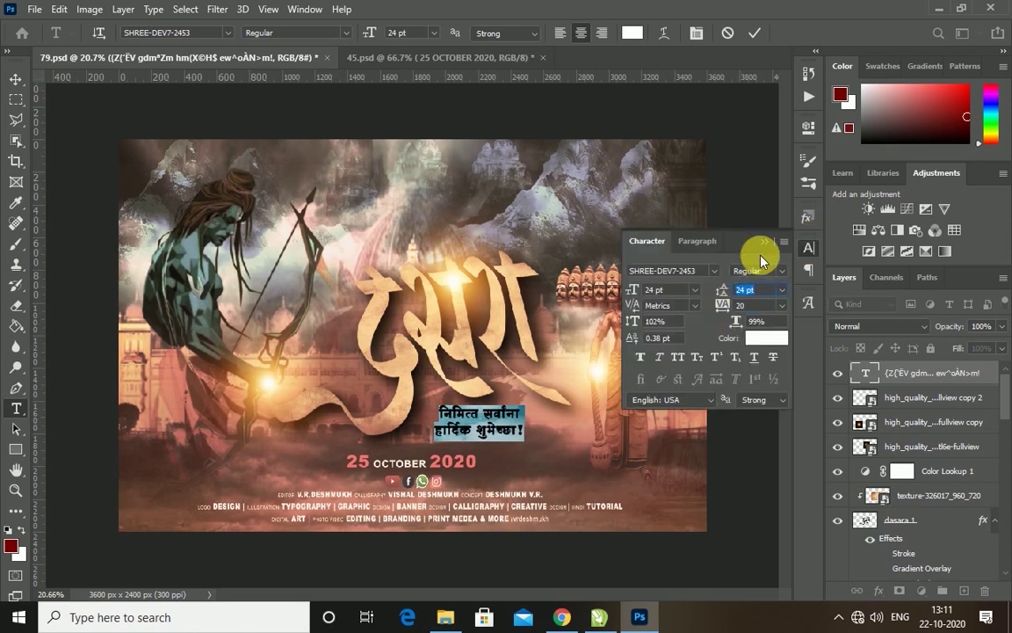
{"action": "left_click", "coordinate": [809, 246]}
{"action": "left_click", "coordinate": [802, 250]}
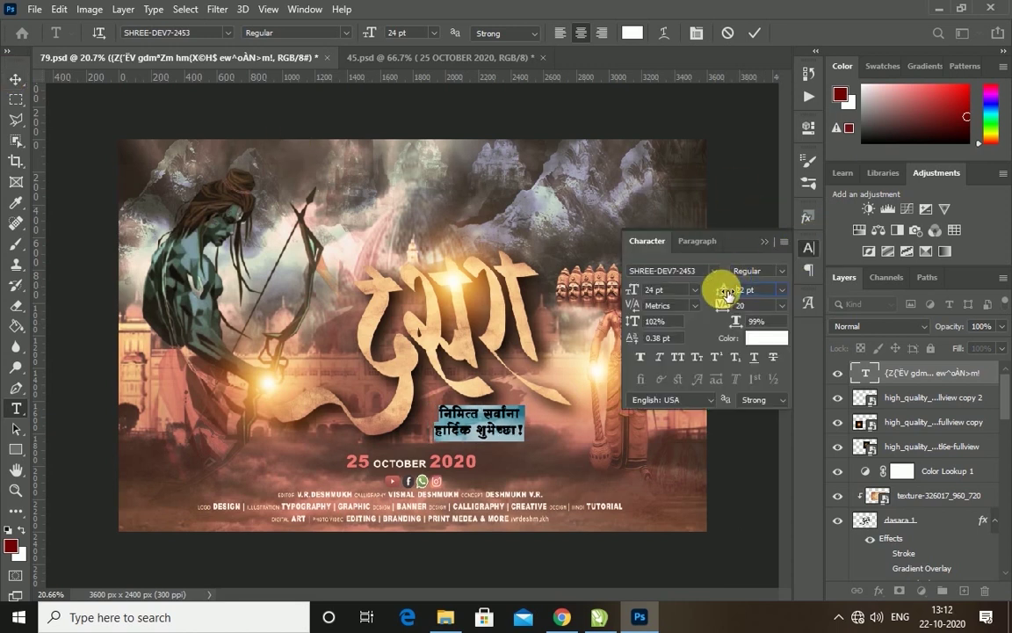
{"action": "left_click", "coordinate": [16, 79]}
- Add a drop shadow to the greeting: 100% opacity, 15% spread, 10 px size
{"action": "left_click", "coordinate": [882, 590]}
{"action": "left_click", "coordinate": [878, 612]}
{"action": "left_click_drag", "start_coordinate": [594, 106], "coordinate": [732, 7]}
{"action": "mouse_move", "coordinate": [655, 144]}
{"action": "left_mouse_down"}
{"action": "mouse_move", "coordinate": [613, 144]}
{"action": "mouse_move", "coordinate": [624, 179]}
{"action": "left_mouse_up"}
{"action": "left_click", "coordinate": [857, 54]}
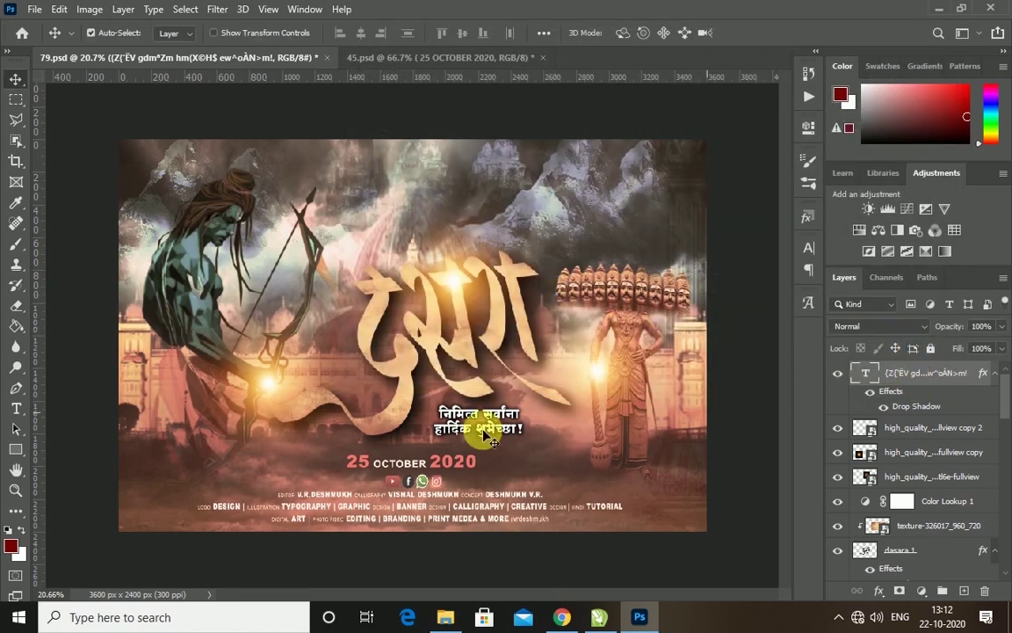
- Copy the three-line Hindi verse from CorelDRAW and return to Photoshop
{"action": "left_click", "coordinate": [599, 615]}
{"action": "left_click", "coordinate": [624, 304]}
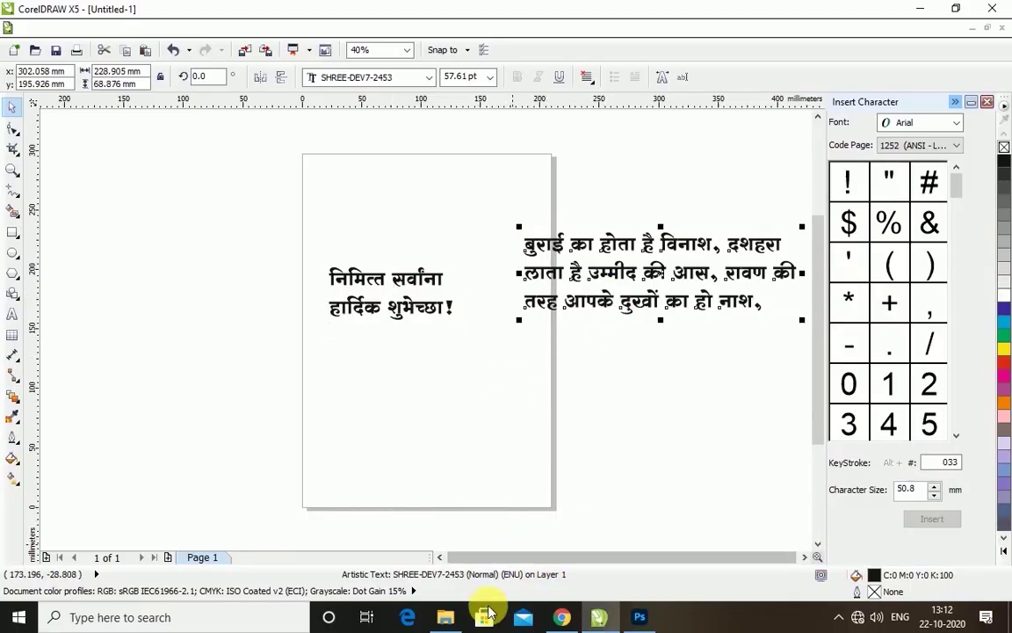
{"action": "left_click", "coordinate": [640, 617]}
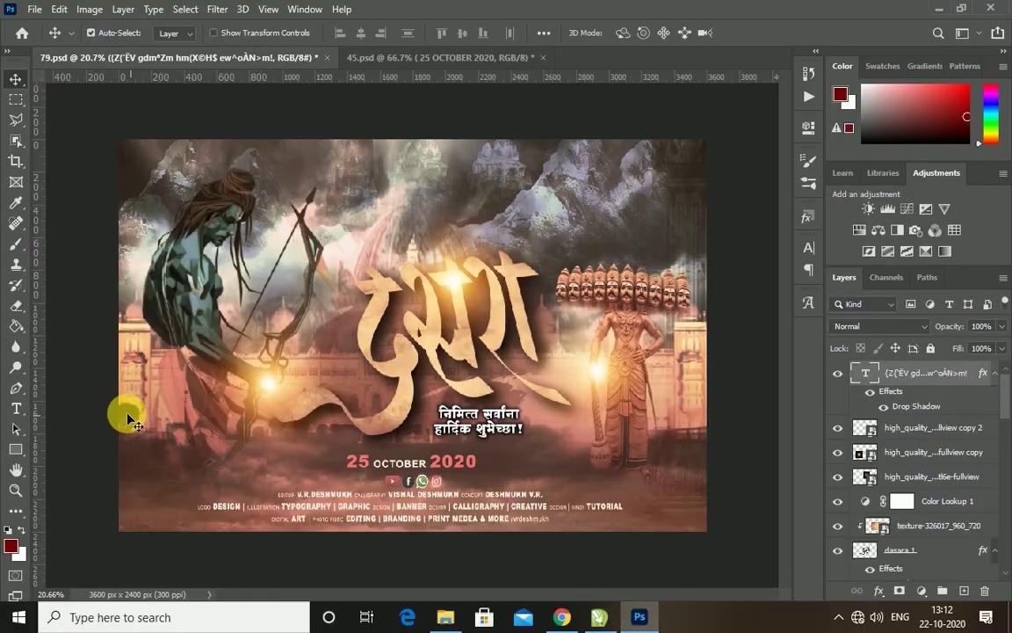
- Paste the Hindi verse as a new text layer and move it to the top centre
{"action": "left_click", "coordinate": [16, 408]}
{"action": "left_click", "coordinate": [88, 408]}
{"action": "left_click", "coordinate": [413, 201]}
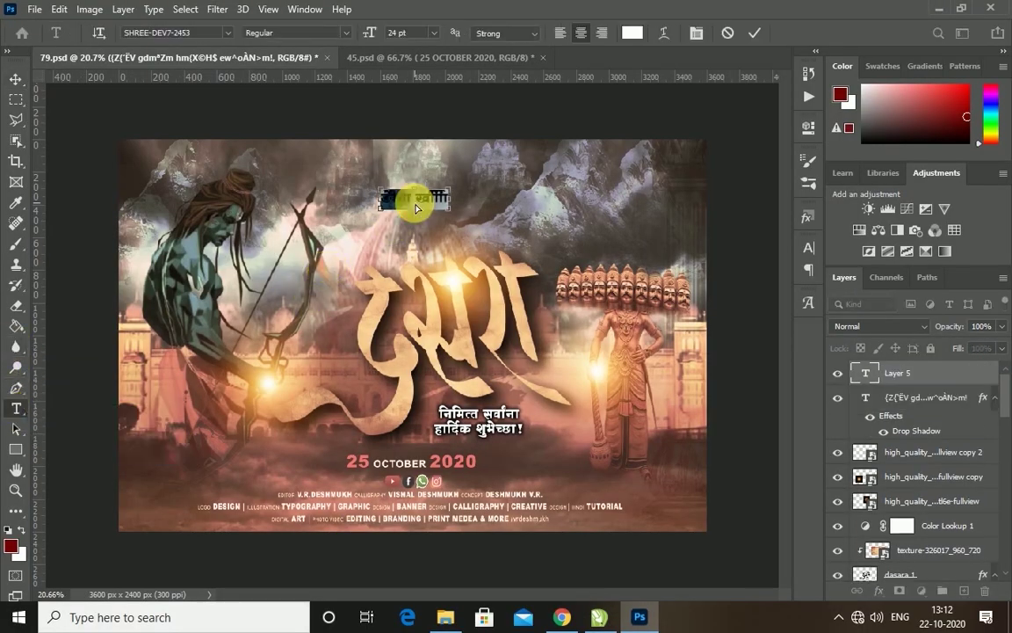
{"action": "key", "text": "ctrl+v"}
{"action": "key", "text": "ctrl+Return"}
{"action": "key", "text": "v"}
{"action": "mouse_move", "coordinate": [441, 199]}
{"action": "left_mouse_down"}
{"action": "mouse_move", "coordinate": [607, 160]}
{"action": "mouse_move", "coordinate": [532, 202]}
{"action": "left_mouse_up"}
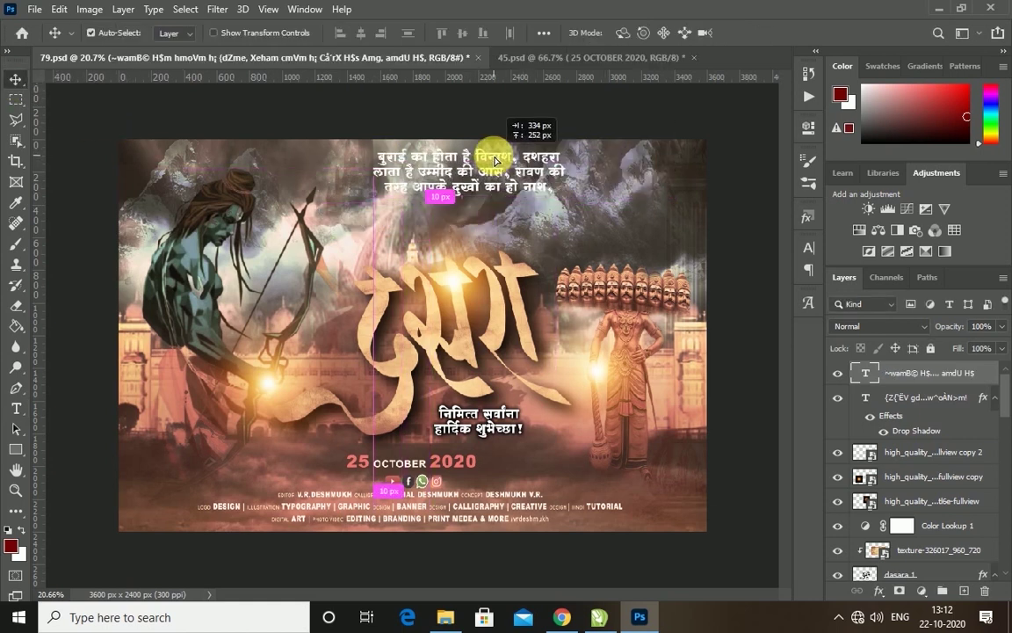
- Scale the verse down and give it a drop shadow (15% spread, 27 px size)
{"action": "key", "text": "ctrl+t"}
{"action": "left_click_drag", "start_coordinate": [553, 195], "coordinate": [514, 182]}
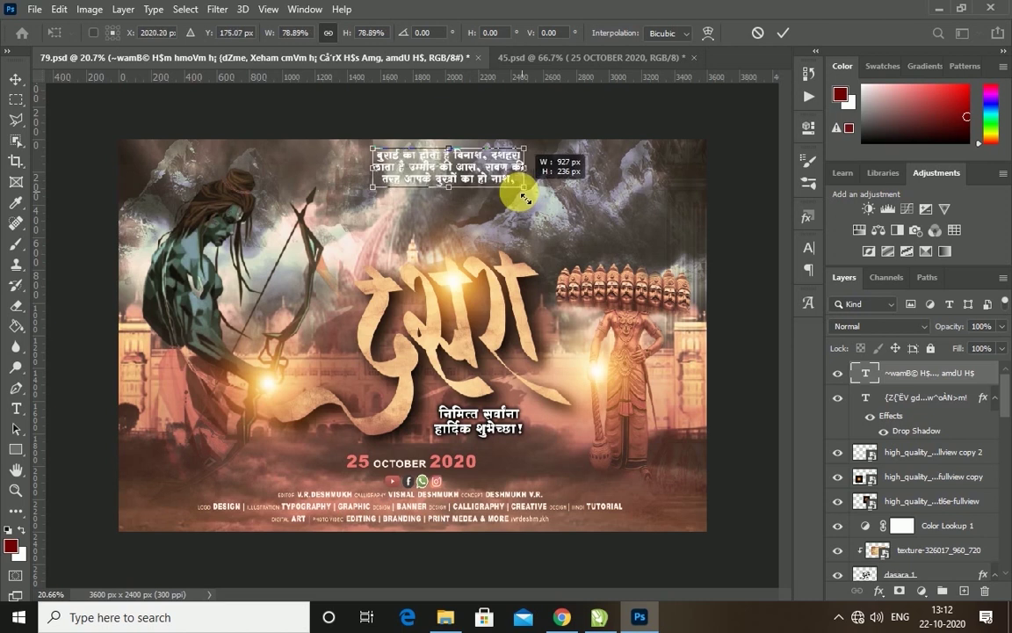
{"action": "key", "text": "Return"}
{"action": "double_click", "coordinate": [870, 525]}
{"action": "left_click", "coordinate": [928, 245]}
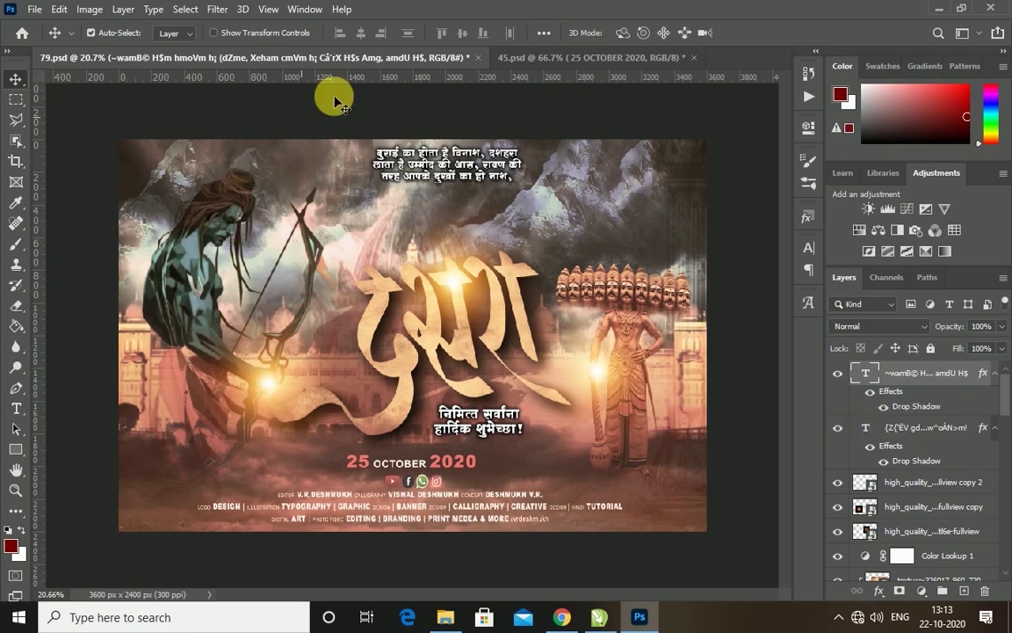
{"action": "left_click", "coordinate": [694, 57]}
- Drag the vertical website line from 45.psd into the poster and enlarge it along the right edge
{"action": "left_click", "coordinate": [575, 238]}
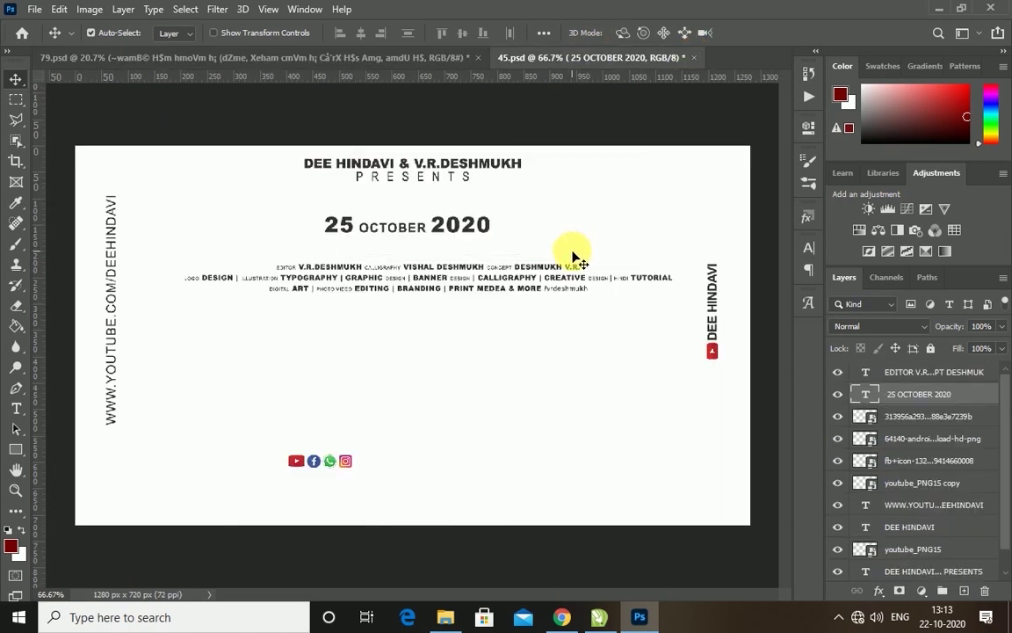
{"action": "left_click_drag", "start_coordinate": [113, 289], "coordinate": [688, 452]}
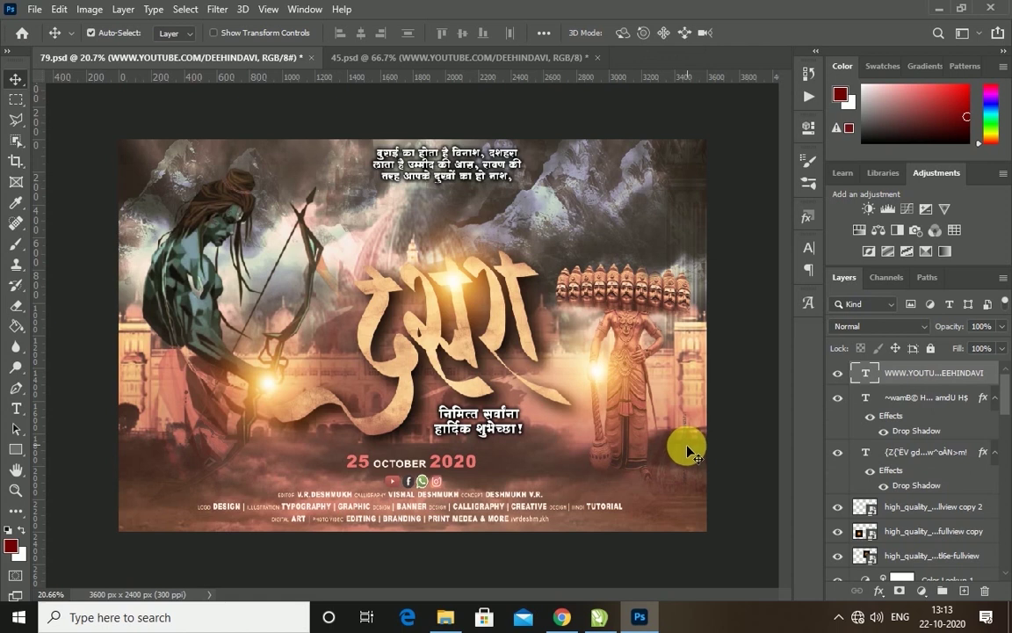
{"action": "key", "text": "ctrl+t"}
{"action": "mouse_move", "coordinate": [678, 407]}
{"action": "left_mouse_down"}
{"action": "mouse_move", "coordinate": [685, 390]}
{"action": "mouse_move", "coordinate": [696, 429]}
{"action": "left_mouse_up"}
{"action": "key", "text": "Return"}
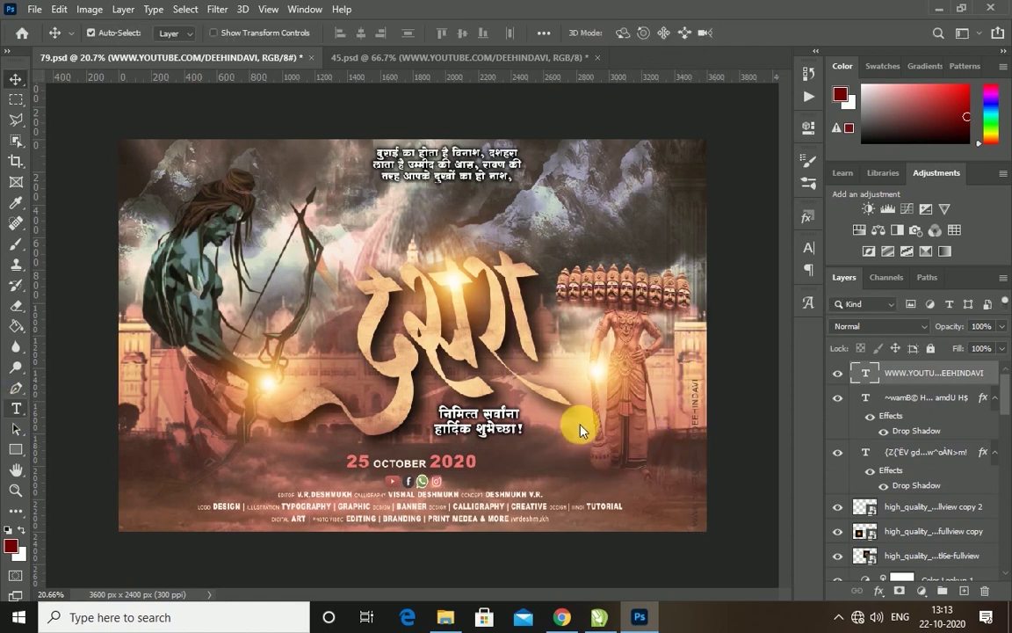
- Recolour the website text, trying orange ff9600 before settling on white ffffff
{"action": "key", "text": "t"}
{"action": "left_click", "coordinate": [694, 424]}
{"action": "left_click", "coordinate": [631, 32]}
{"action": "type", "text": "ff9600"}
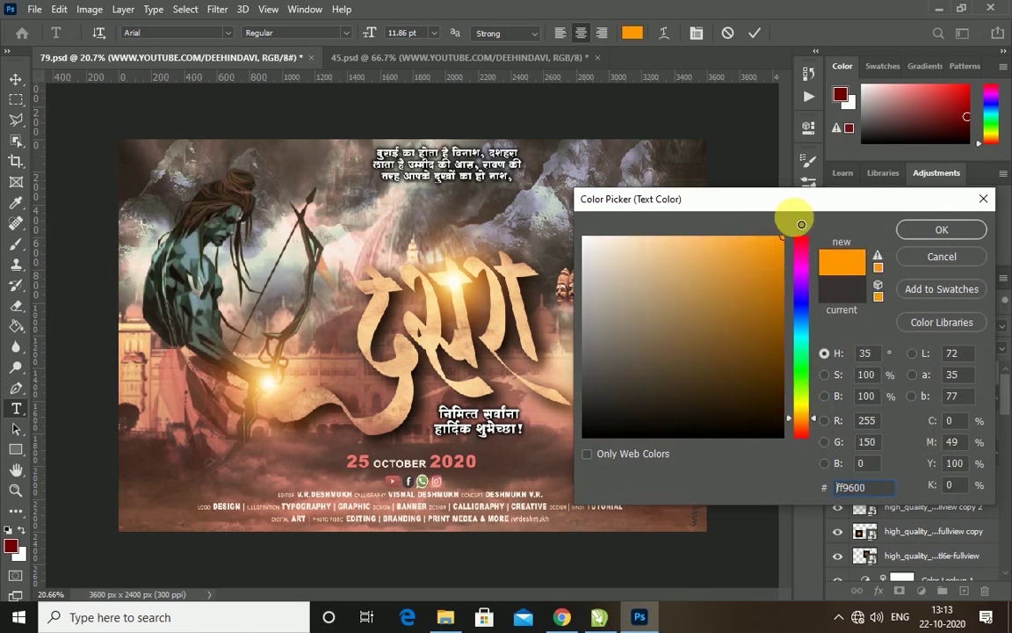
{"action": "key", "text": "Return"}
{"action": "left_click", "coordinate": [15, 79]}
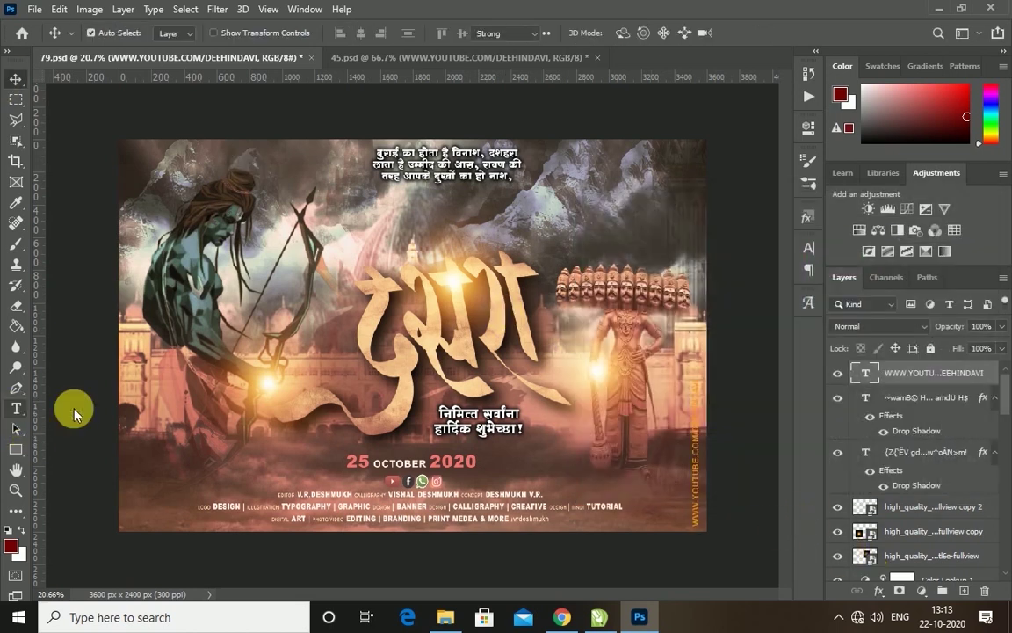
{"action": "key", "text": "t"}
{"action": "left_click", "coordinate": [694, 439]}
{"action": "left_click", "coordinate": [631, 33]}
{"action": "type", "text": "ffffff"}
{"action": "left_click", "coordinate": [967, 230]}
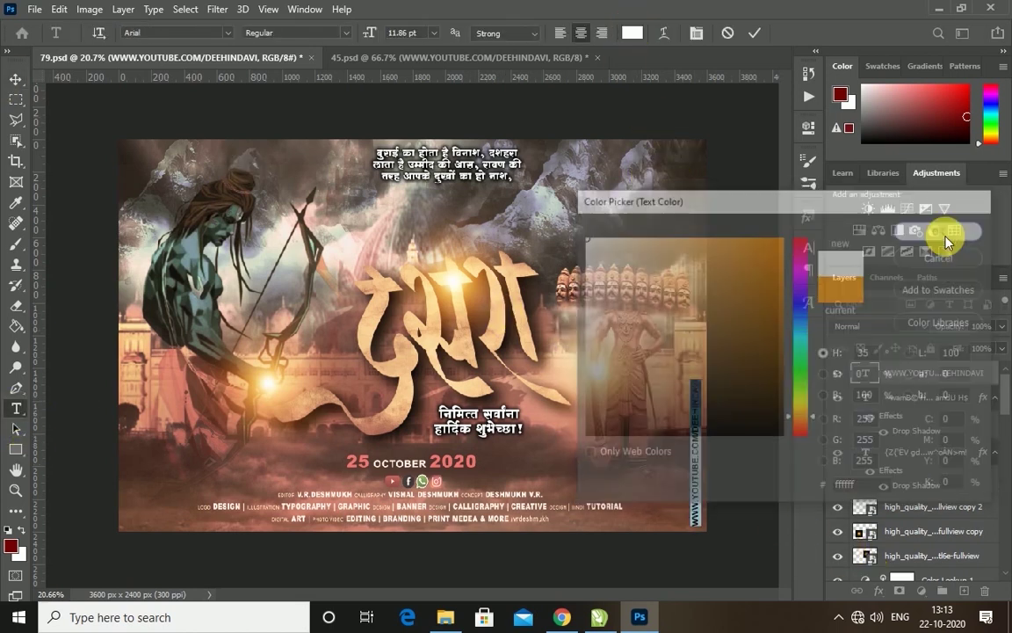
{"action": "left_click", "coordinate": [16, 79]}
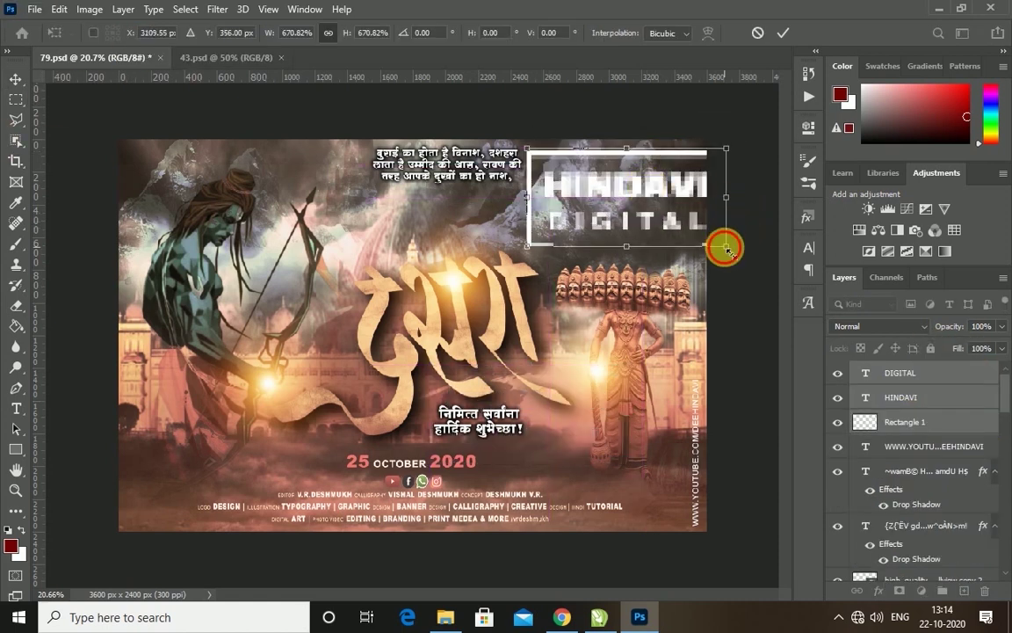
- Scale and skew the HINDAVI DIGITAL logo into the top-right corner, then convert it to a smart object
{"action": "mouse_move", "coordinate": [726, 246]}
{"action": "left_mouse_down"}
{"action": "mouse_move", "coordinate": [677, 214]}
{"action": "mouse_move", "coordinate": [619, 197]}
{"action": "mouse_move", "coordinate": [692, 187]}
{"action": "mouse_move", "coordinate": [602, 182]}
{"action": "left_mouse_up"}
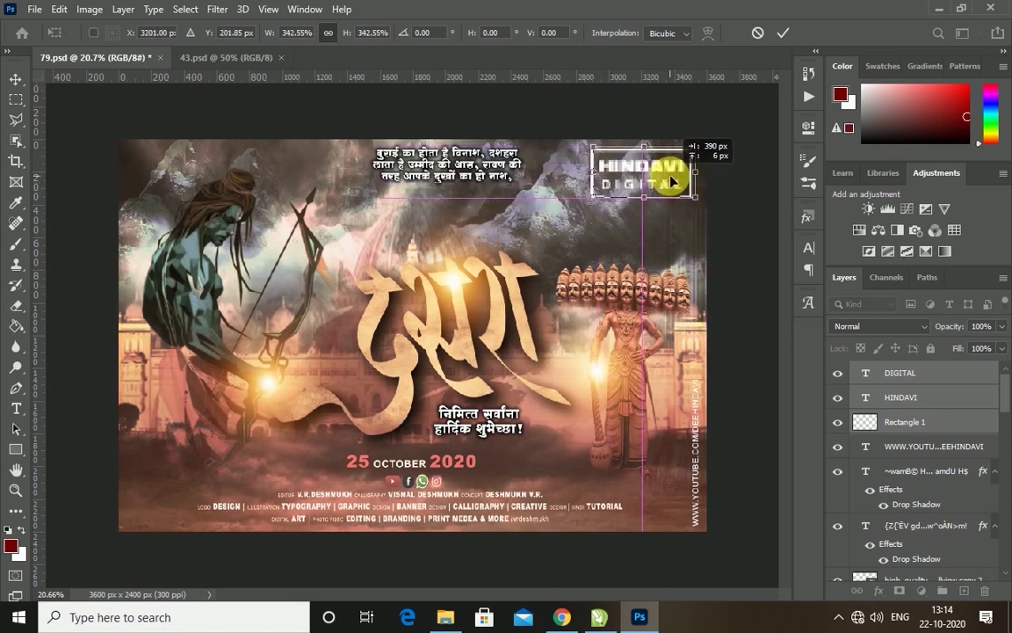
{"action": "left_click_drag", "start_coordinate": [593, 182], "coordinate": [608, 182]}
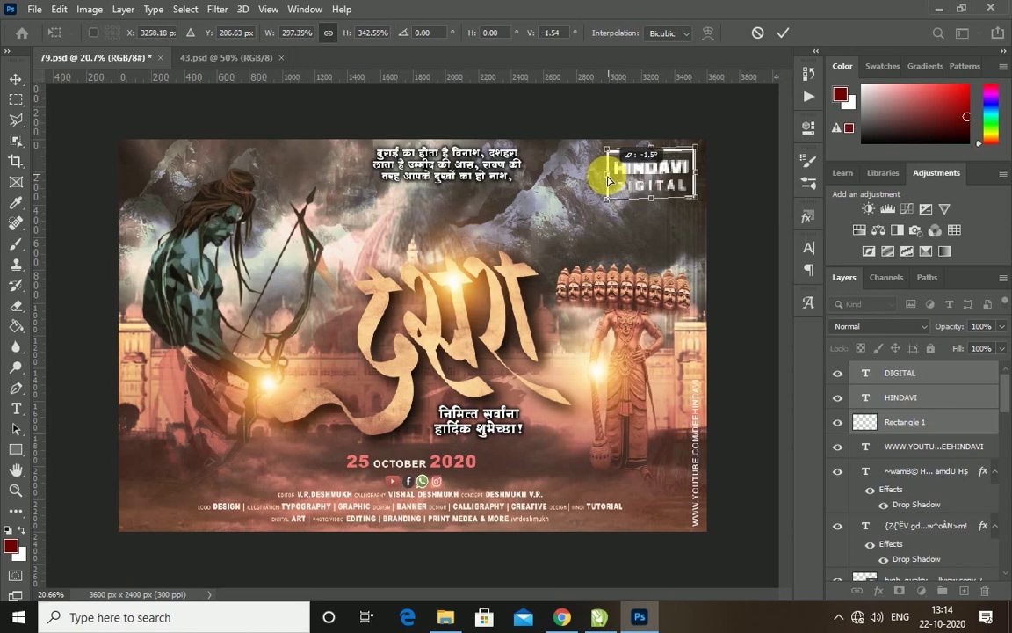
{"action": "mouse_move", "coordinate": [701, 177]}
{"action": "left_mouse_down"}
{"action": "mouse_move", "coordinate": [687, 205]}
{"action": "mouse_move", "coordinate": [696, 236]}
{"action": "left_mouse_up"}
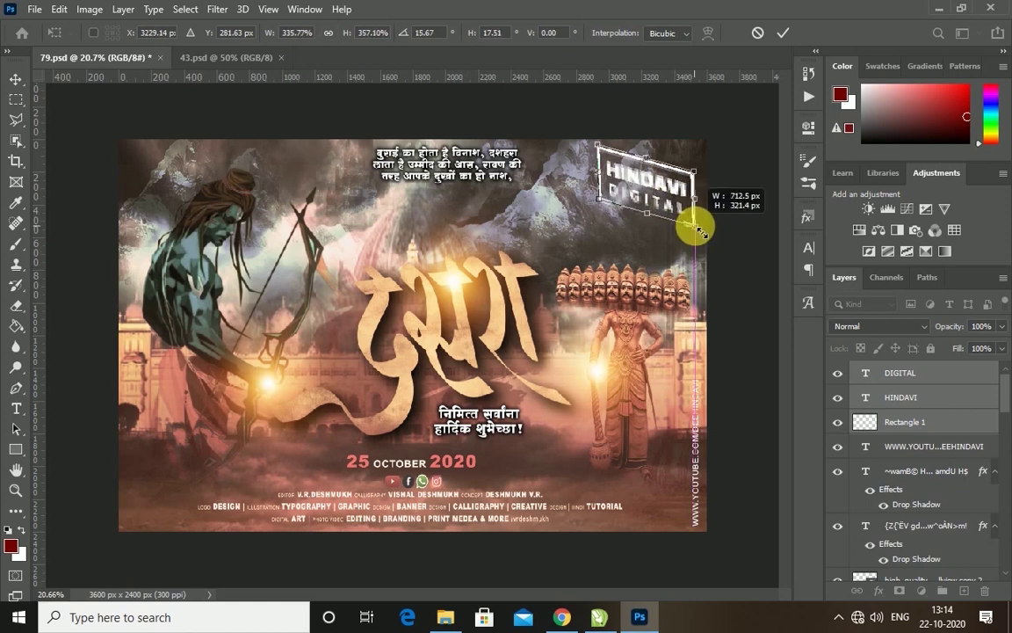
{"action": "left_click_drag", "start_coordinate": [696, 236], "coordinate": [696, 237]}
{"action": "key", "text": "Return"}
{"action": "key", "text": "shift+Left"}
{"action": "key", "text": "shift+Left"}
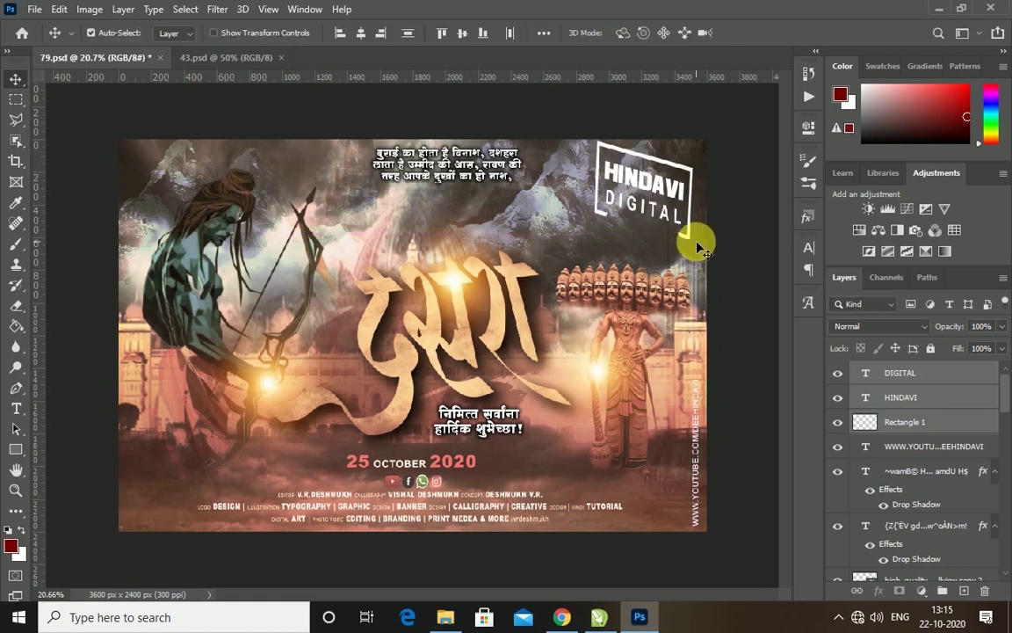
{"action": "key", "text": "shift+Right"}
{"action": "key", "text": "shift+Right"}
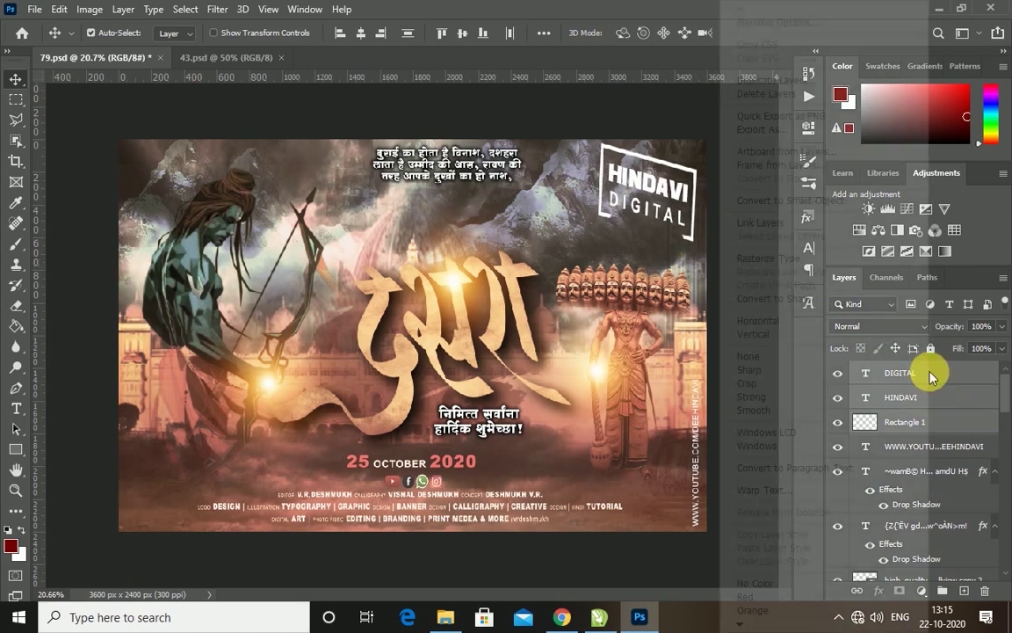
{"action": "right_click", "coordinate": [988, 373]}
{"action": "left_click", "coordinate": [766, 204]}
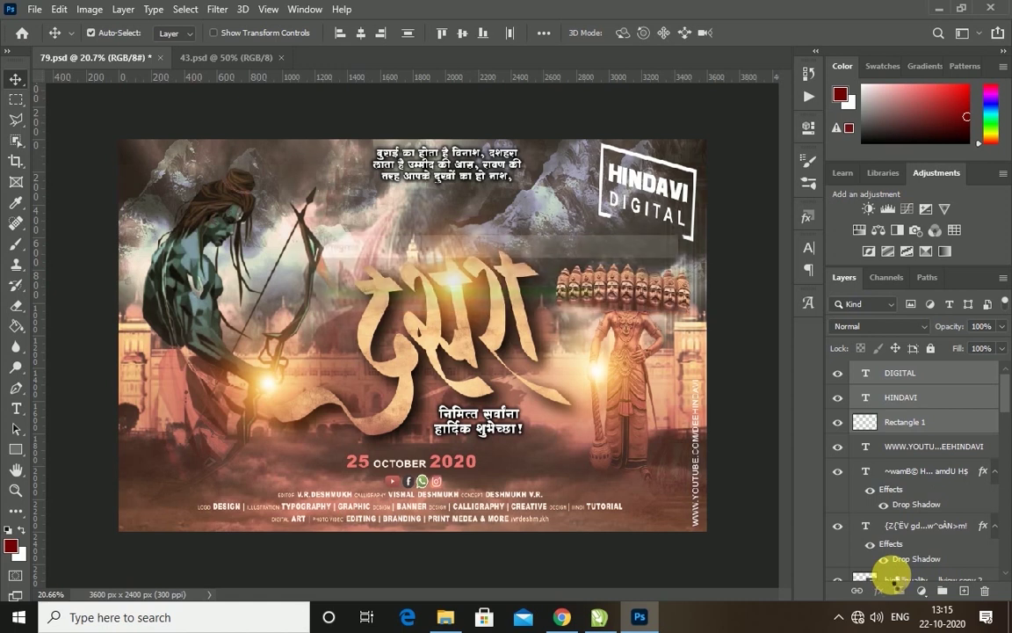
- Apply a pink-yellow Oranges preset as the logo's gradient overlay
{"action": "left_click", "coordinate": [879, 590]}
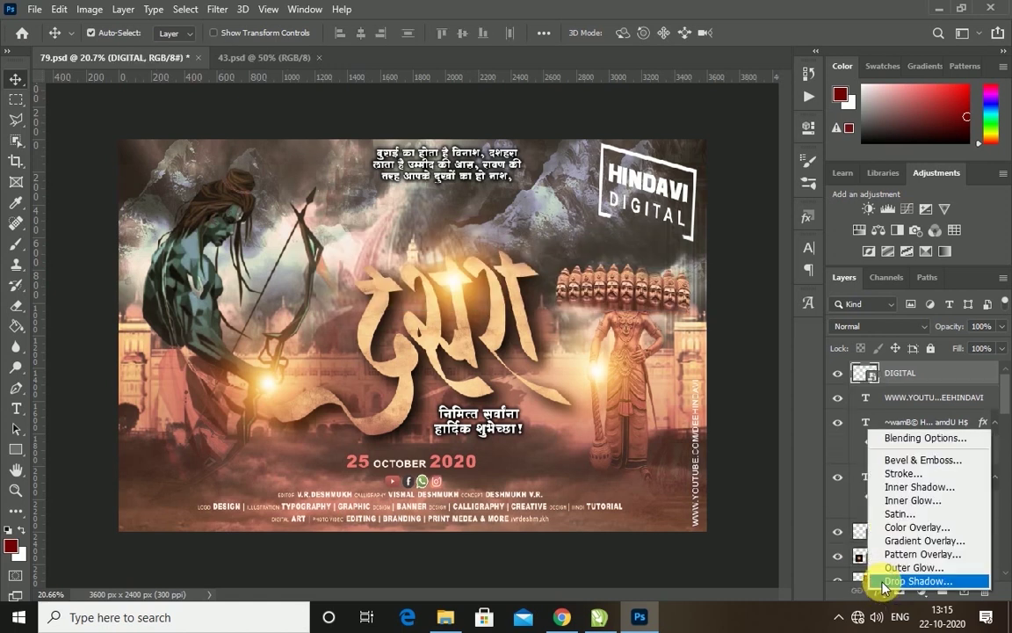
{"action": "left_click", "coordinate": [904, 540]}
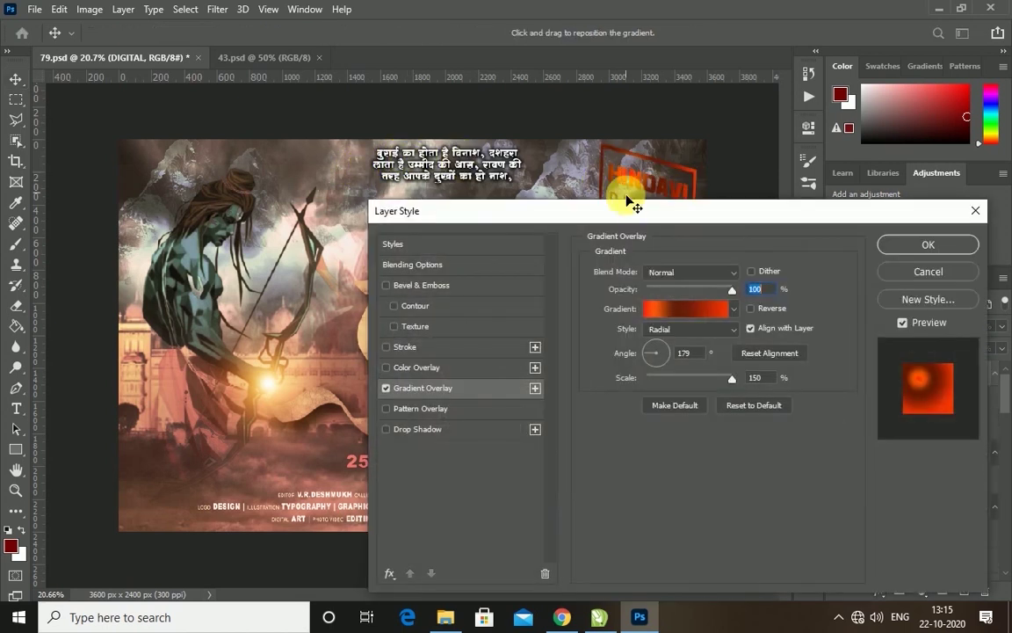
{"action": "left_click_drag", "start_coordinate": [633, 206], "coordinate": [290, 226]}
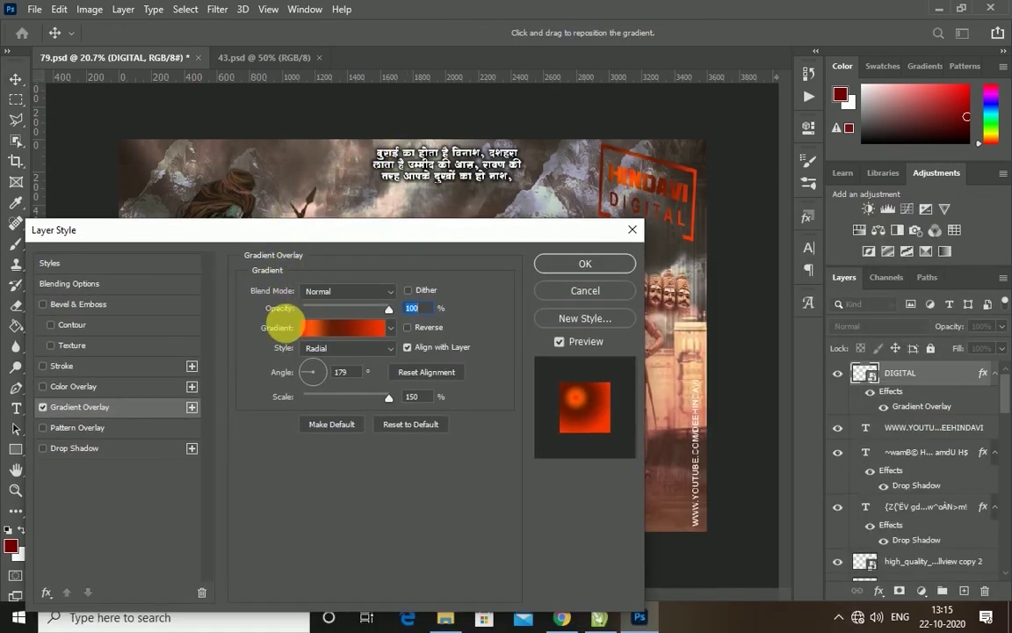
{"action": "left_click", "coordinate": [390, 328]}
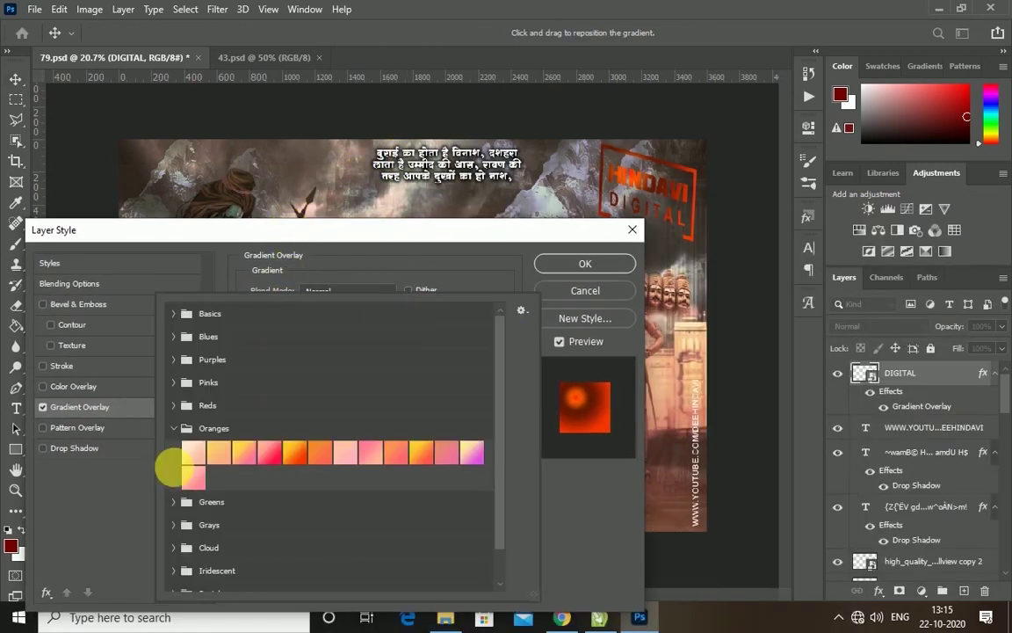
{"action": "left_click", "coordinate": [481, 463]}
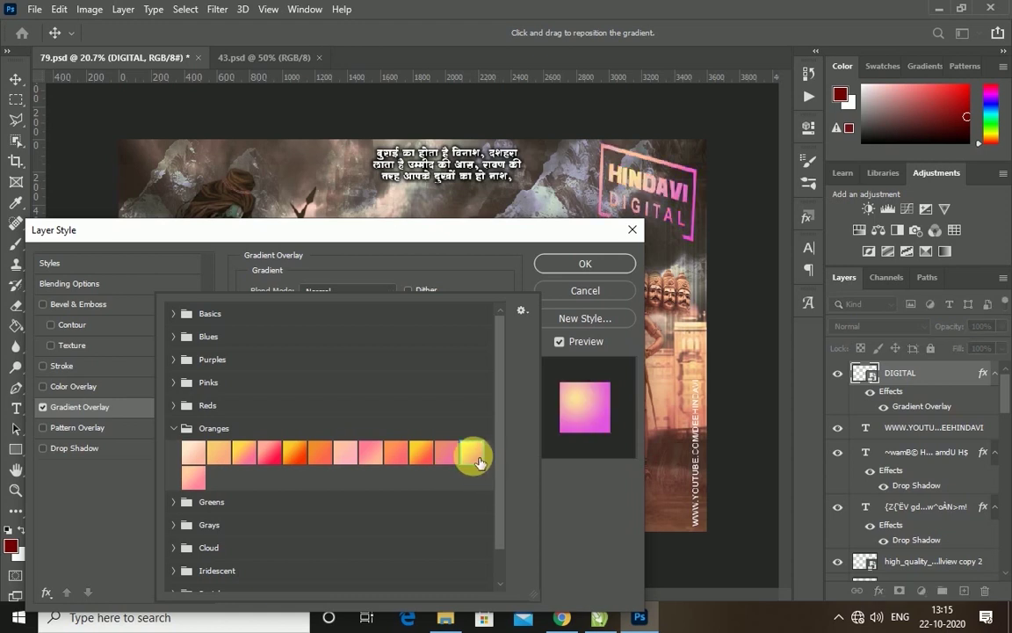
{"action": "left_click", "coordinate": [600, 268]}
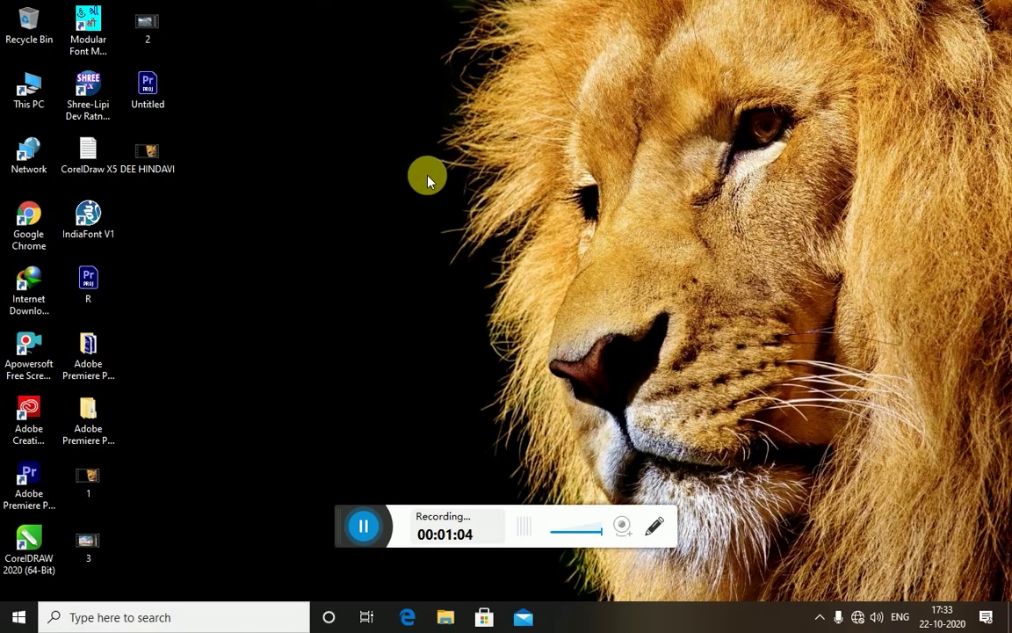
{"action": "right_click", "coordinate": [428, 178]}
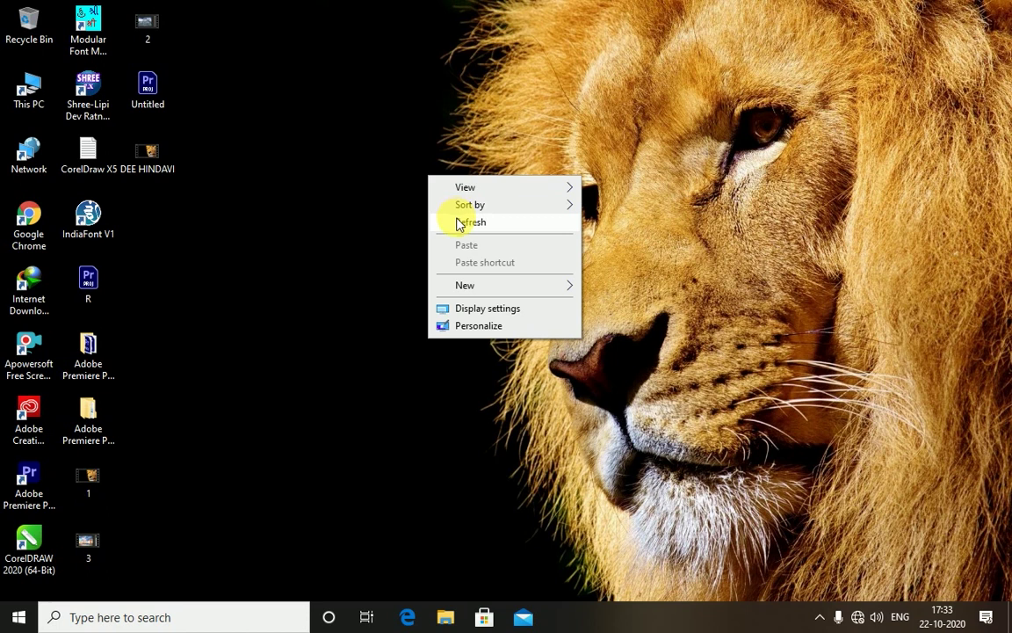
{"action": "left_click", "coordinate": [457, 221]}
{"action": "right_click", "coordinate": [309, 90]}
{"action": "left_click", "coordinate": [356, 139]}
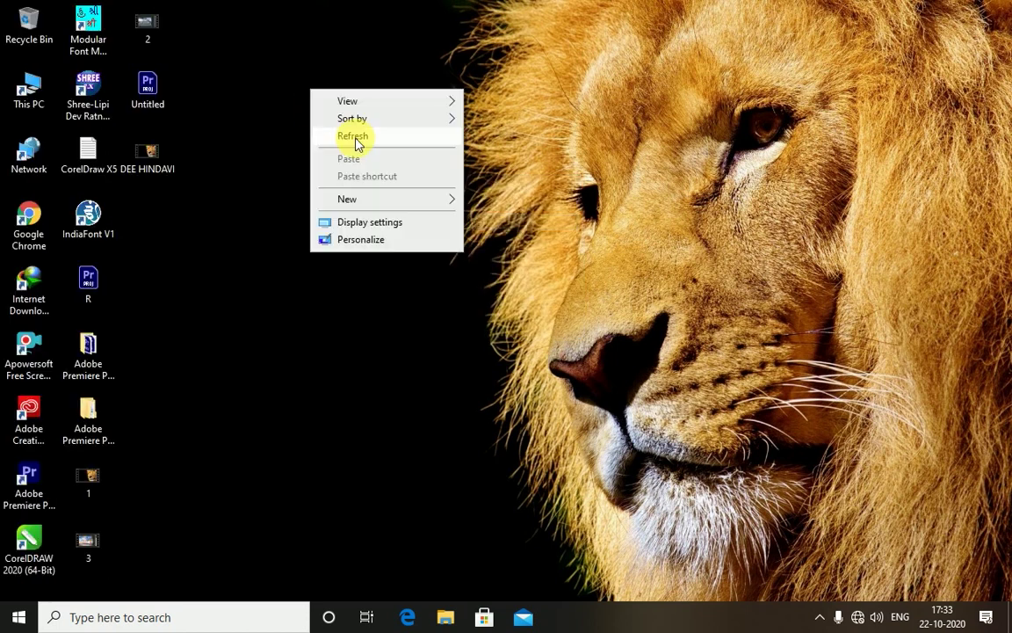